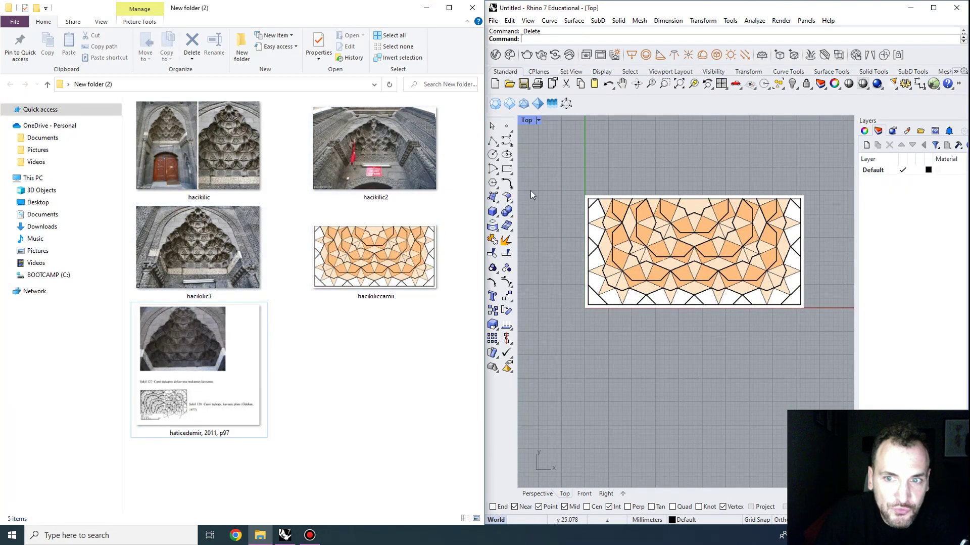
Open the hacikilic3 photo and examine the tiers of the muqarnas portal hood
mouse_move(199, 254)
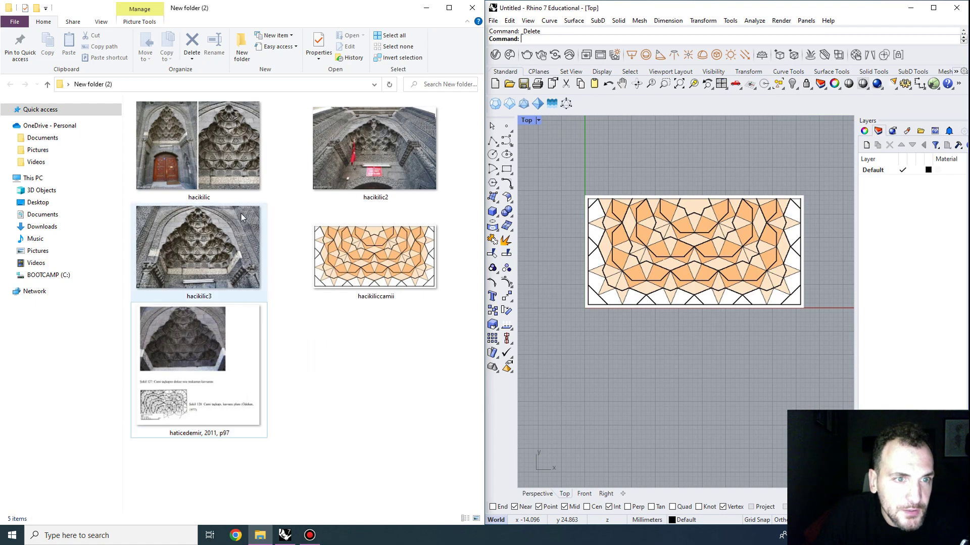
double_click(258, 270)
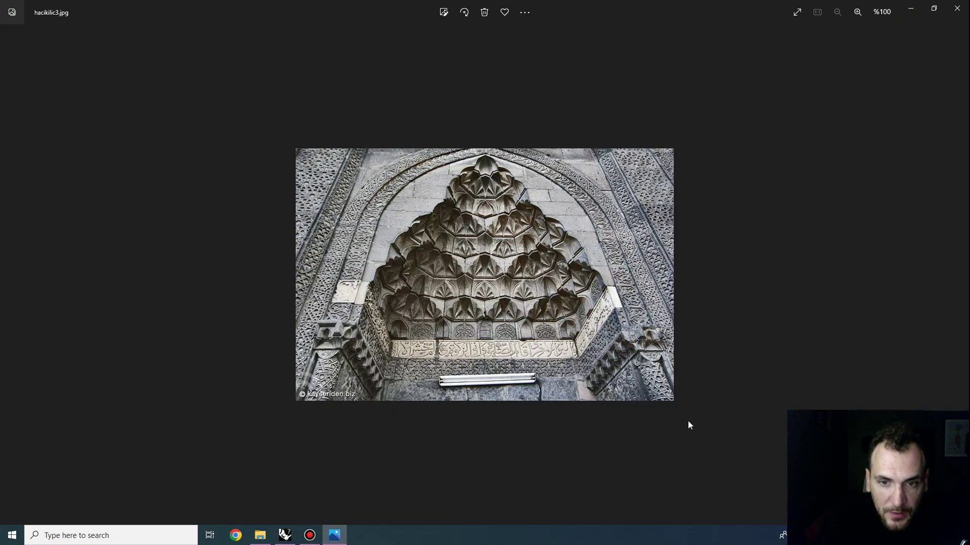
scroll(604, 188, "up", 2)
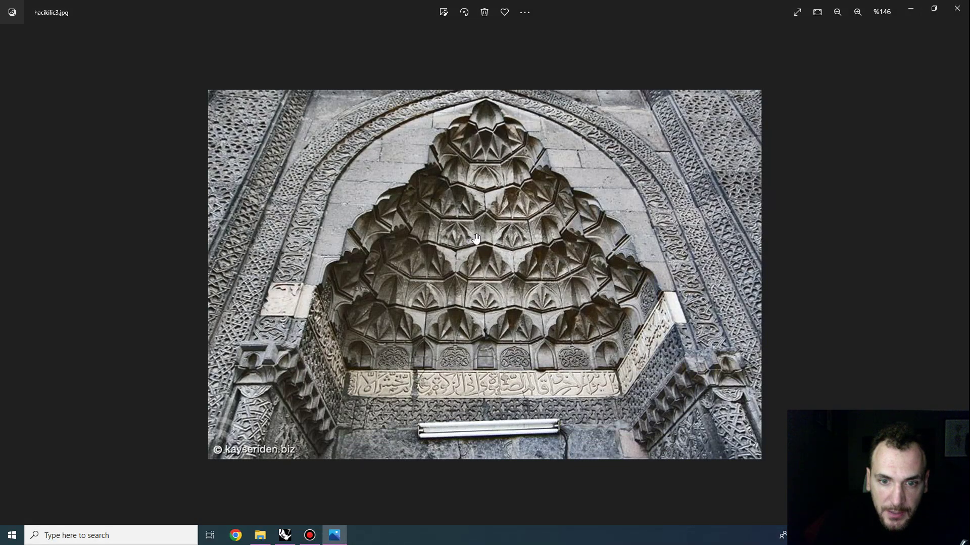
scroll(476, 237, "down", 2)
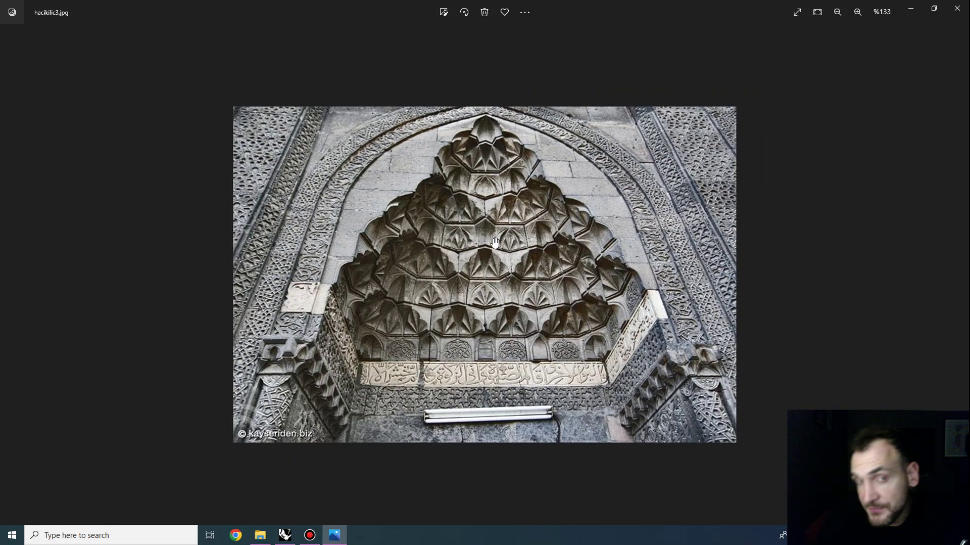
scroll(588, 229, "down", 1)
scroll(588, 229, "up", 2)
left_click(958, 8)
Open the hacikilic photo and inspect the full portal alongside the close-up of its muqarnas
double_click(227, 163)
scroll(545, 187, "up", 4)
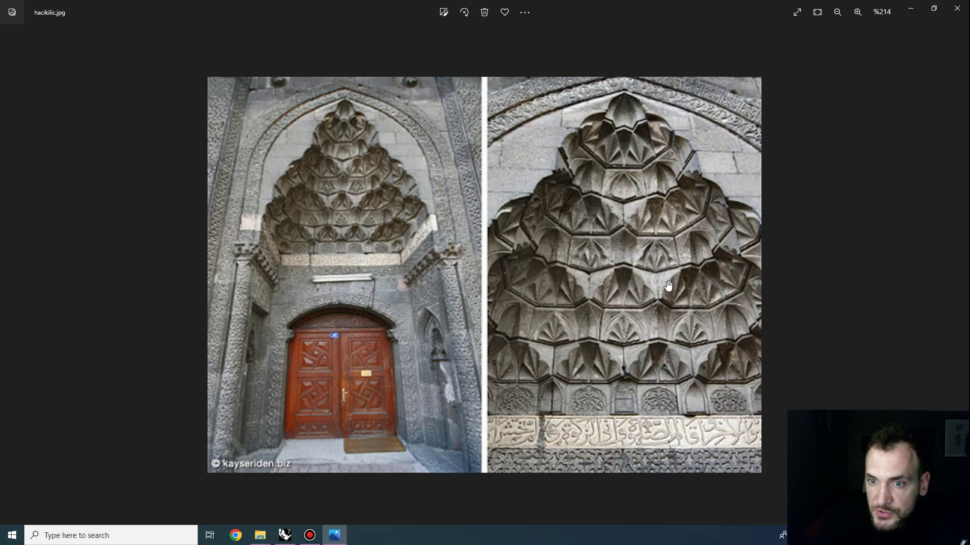
left_click(958, 8)
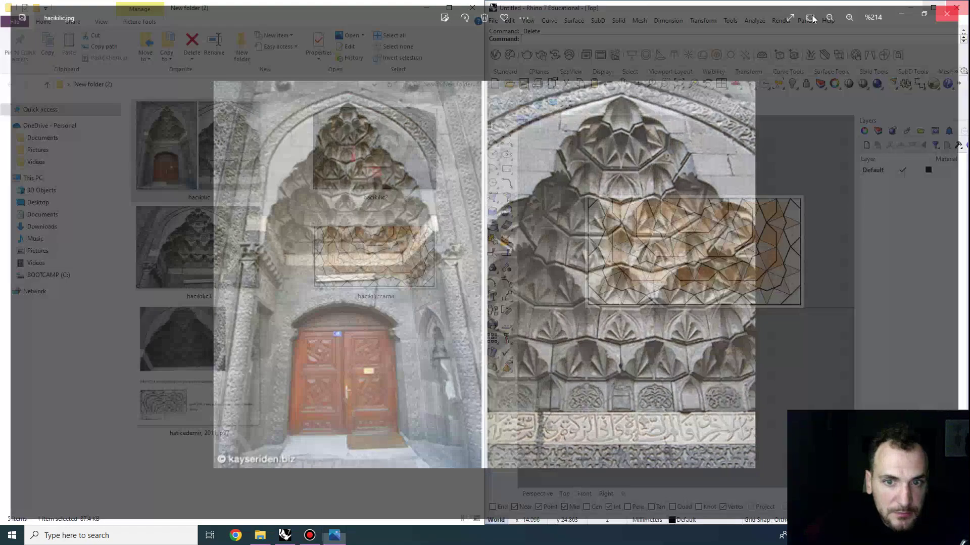
Open the "haticedemir, 2011, p97" image and study the muqarnas plan drawing in figure Şekil 128
left_click(234, 368)
double_click(234, 367)
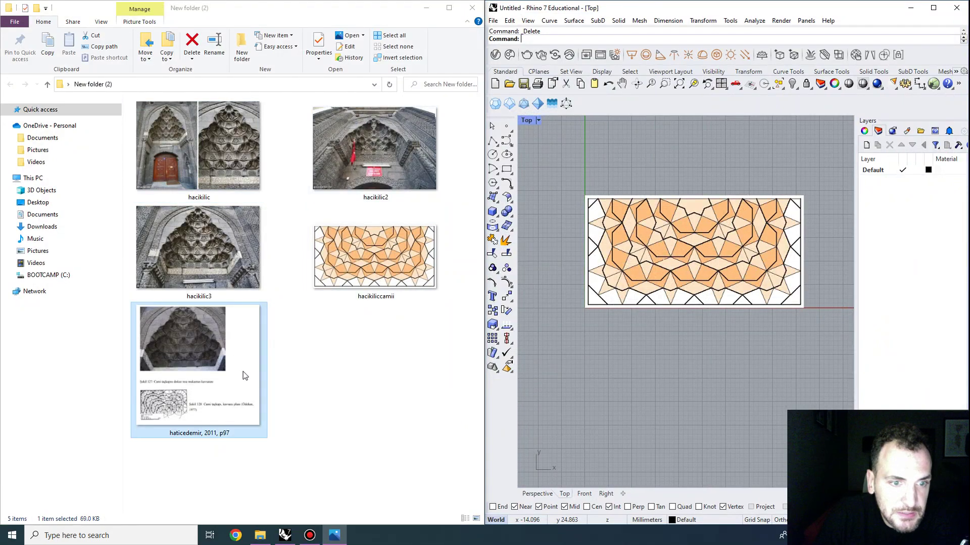
scroll(388, 384, "up", 4)
scroll(440, 383, "down", 3)
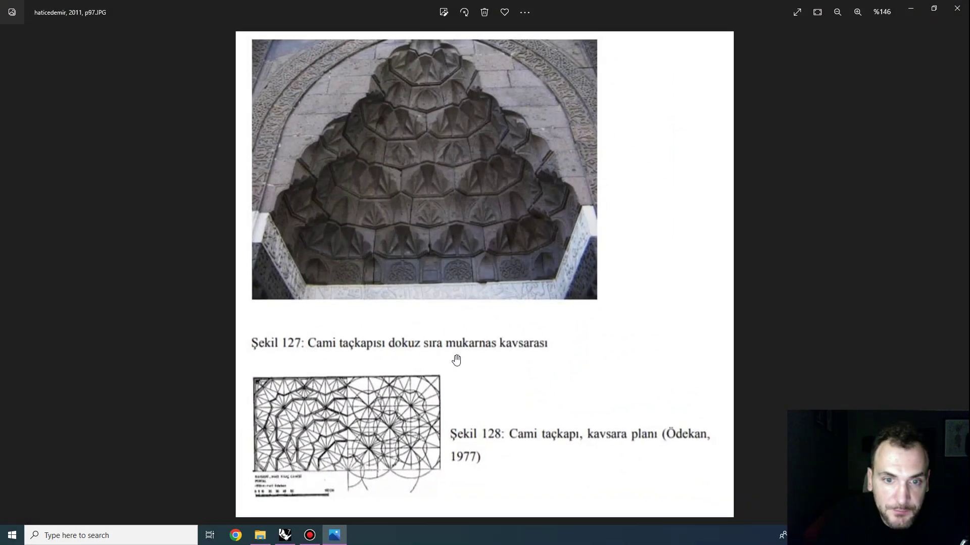
scroll(457, 359, "up", 1)
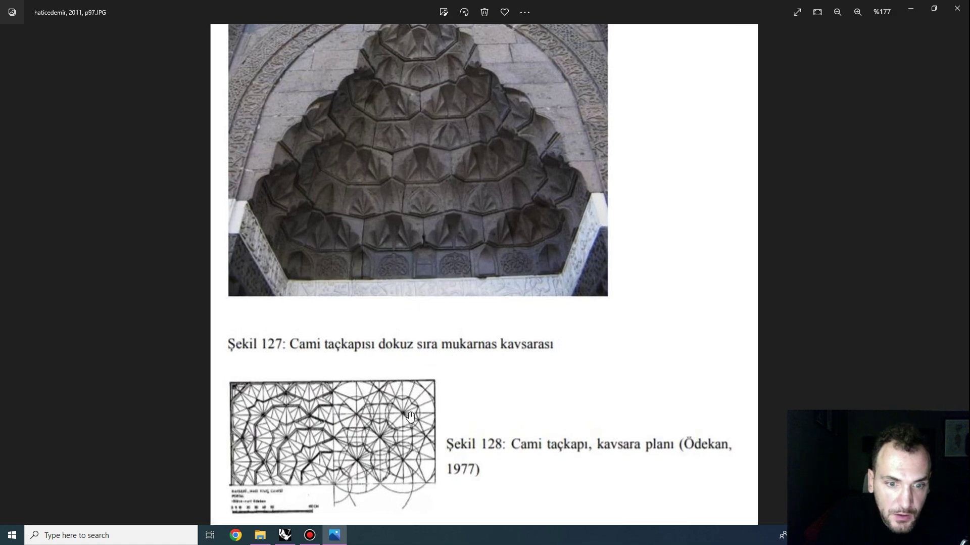
scroll(410, 416, "up", 5)
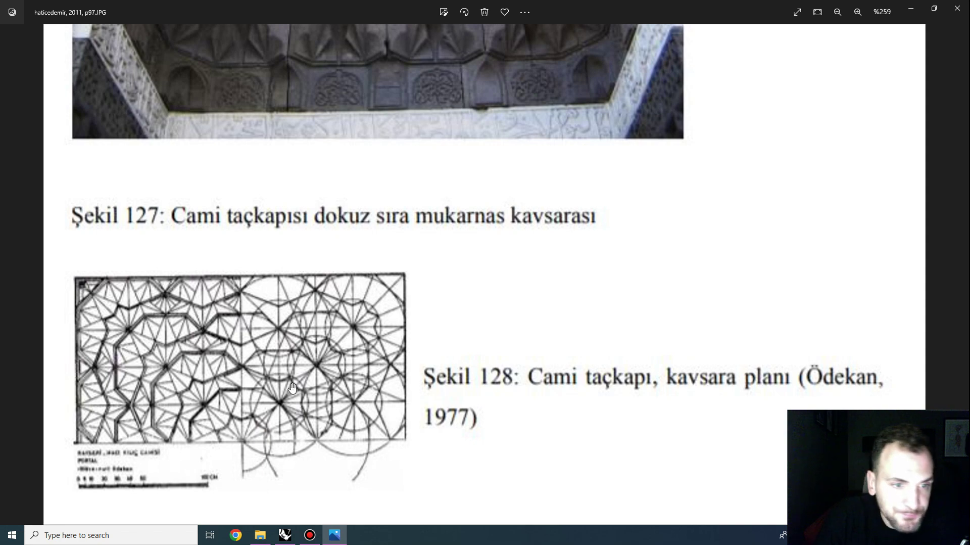
scroll(296, 293, "down", 5)
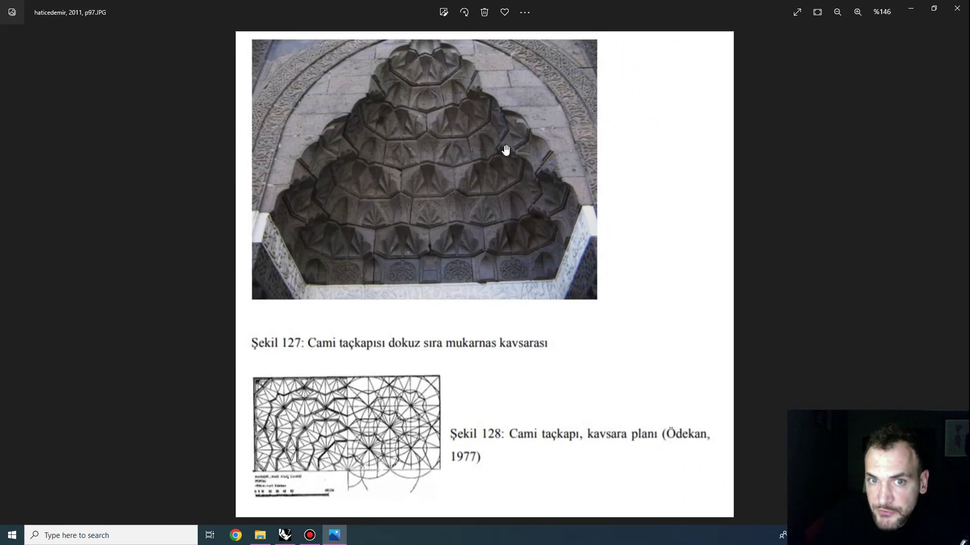
left_click(958, 8)
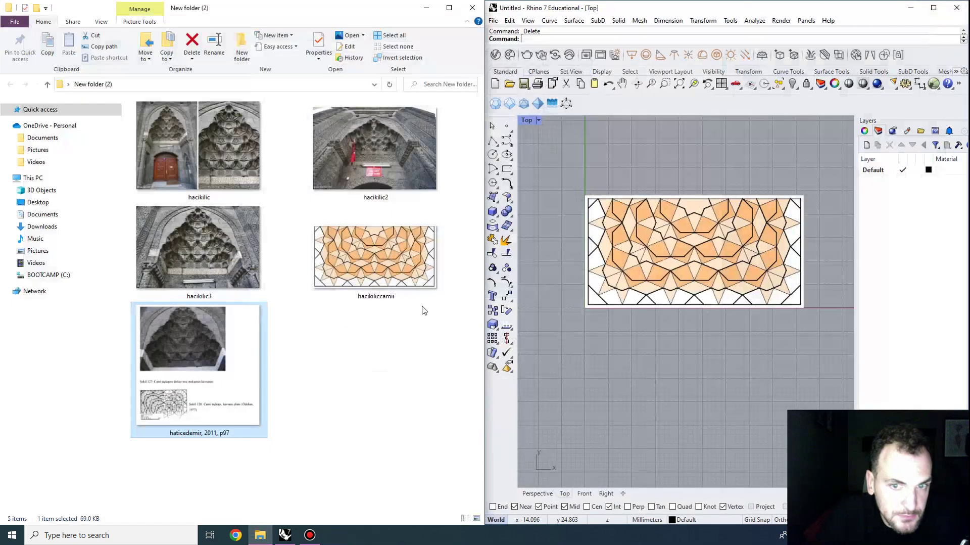
Maximize the Rhino window and use Scale to shrink the plan picture slightly from its corner at the origin
left_click(933, 8)
scroll(383, 299, "down", 4)
right_click_drag(468, 268, 405, 345)
scroll(302, 358, "up", 6)
scroll(402, 372, "up", 4)
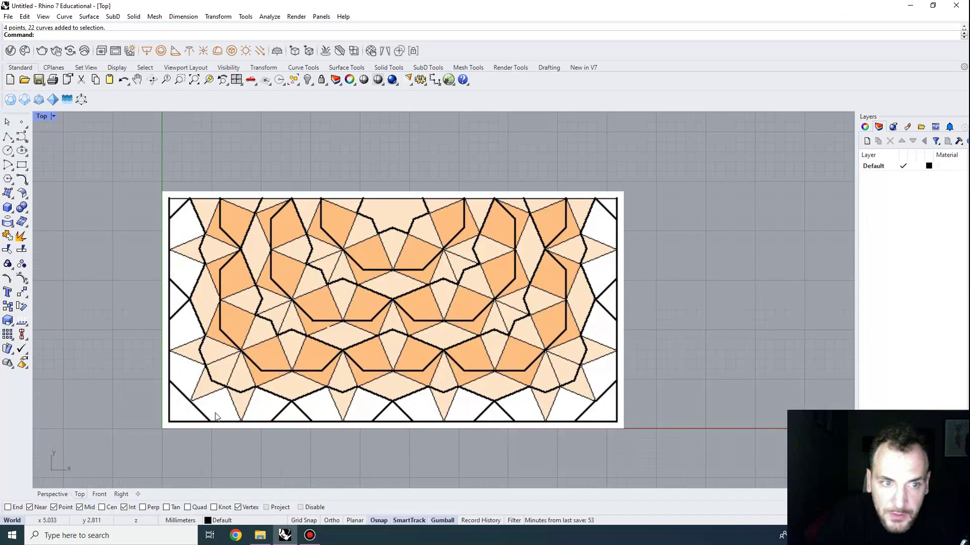
scroll(506, 329, "down", 2)
right_click_drag(427, 268, 445, 206)
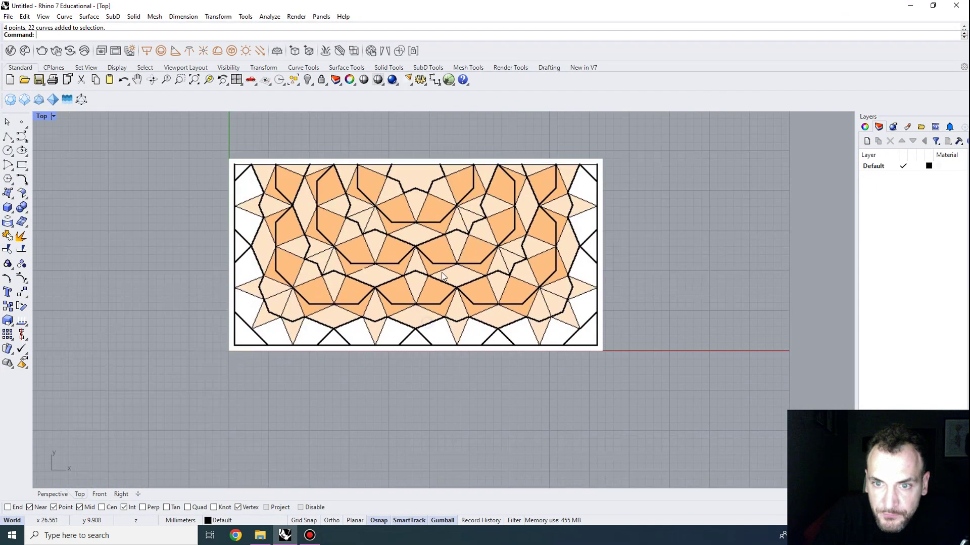
left_click(444, 206)
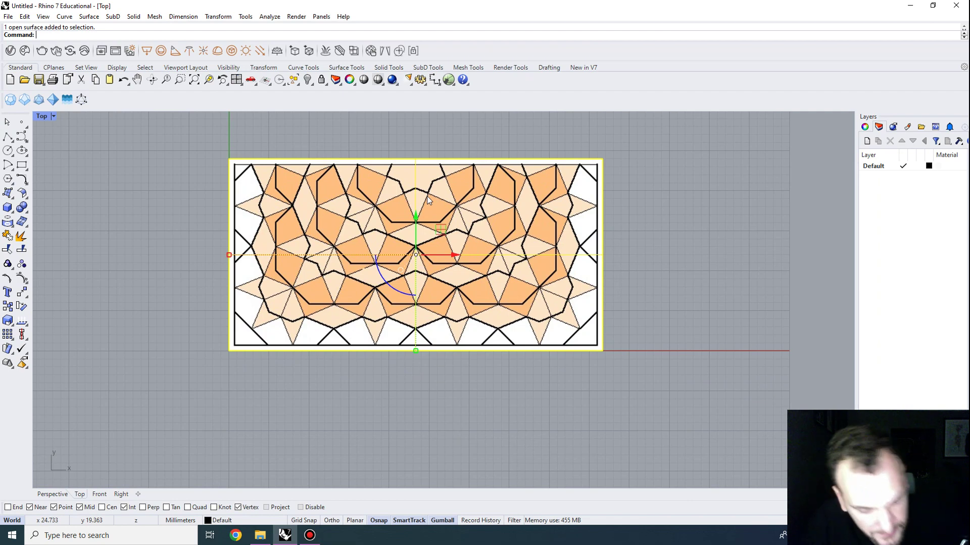
type("Scale")
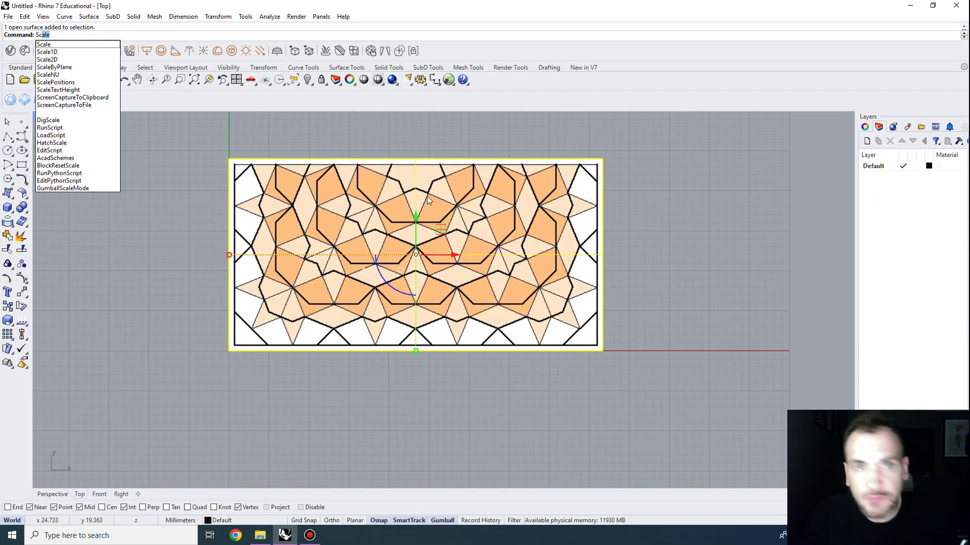
key("Return")
left_click(229, 350)
left_click(604, 349)
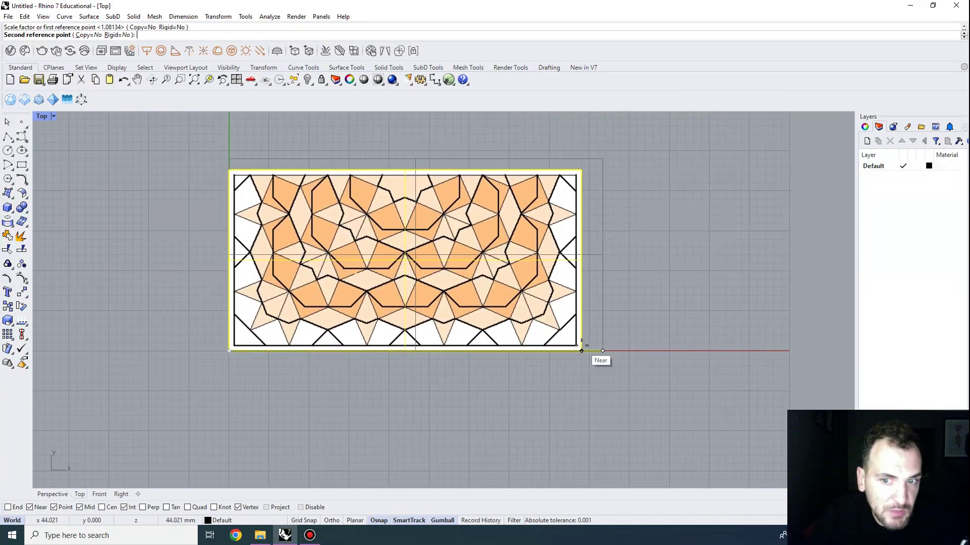
left_click(586, 350)
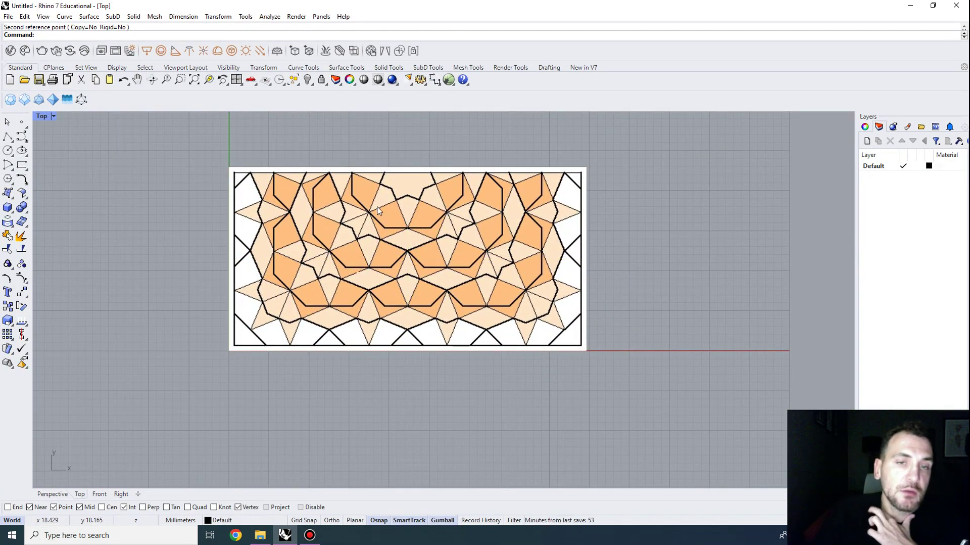
Widen the layer list and create a new layer named guides
scroll(419, 253, "up", 3)
right_click_drag(364, 285, 424, 292)
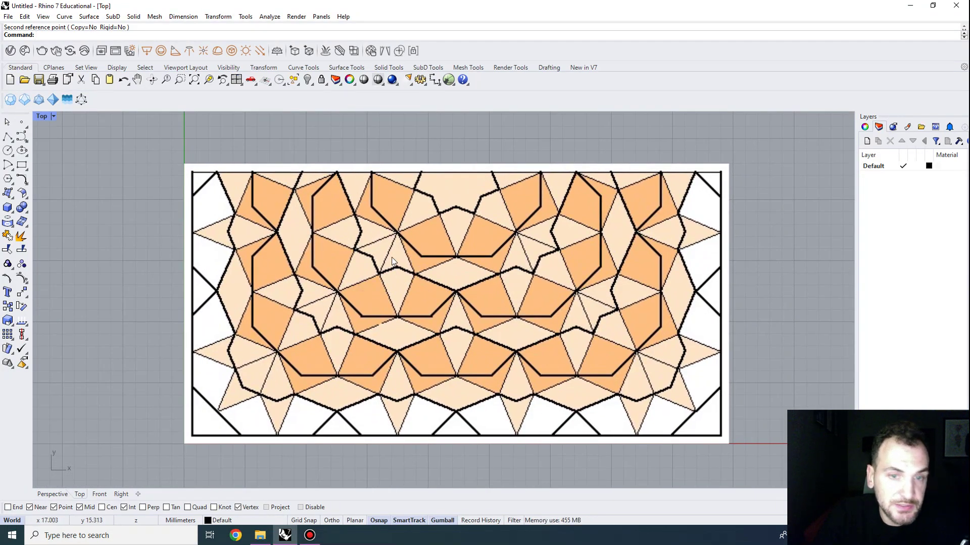
right_click_drag(515, 359, 501, 348)
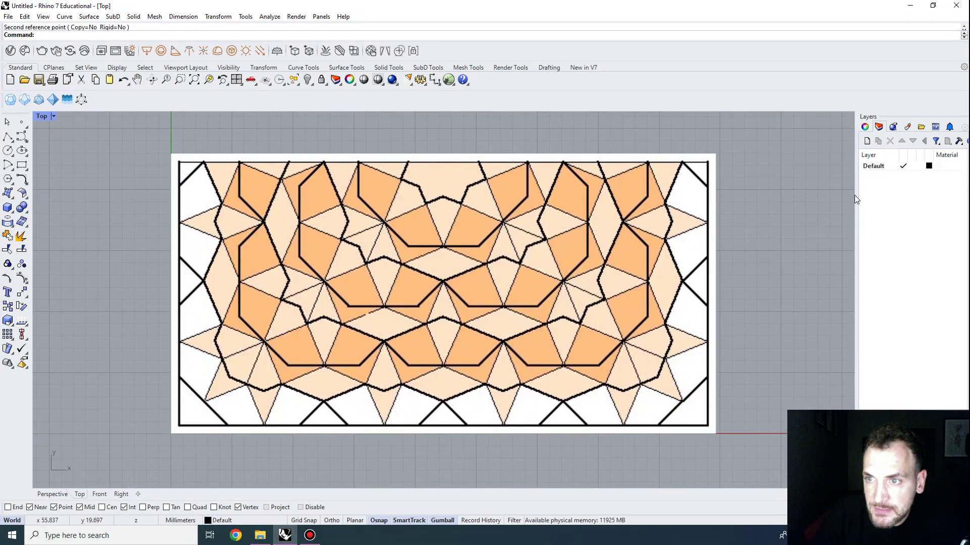
left_click_drag(860, 198, 843, 199)
left_click(851, 141)
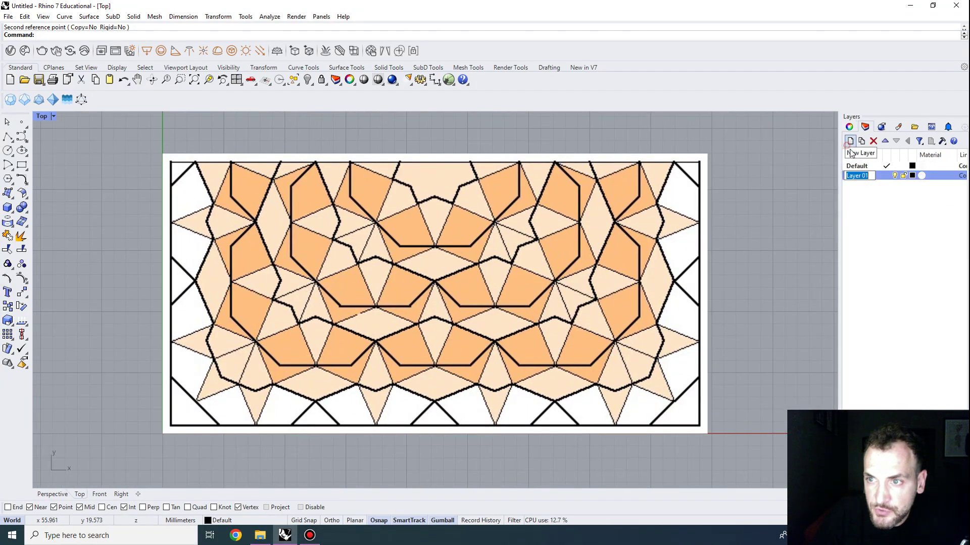
type("guides")
key("Return")
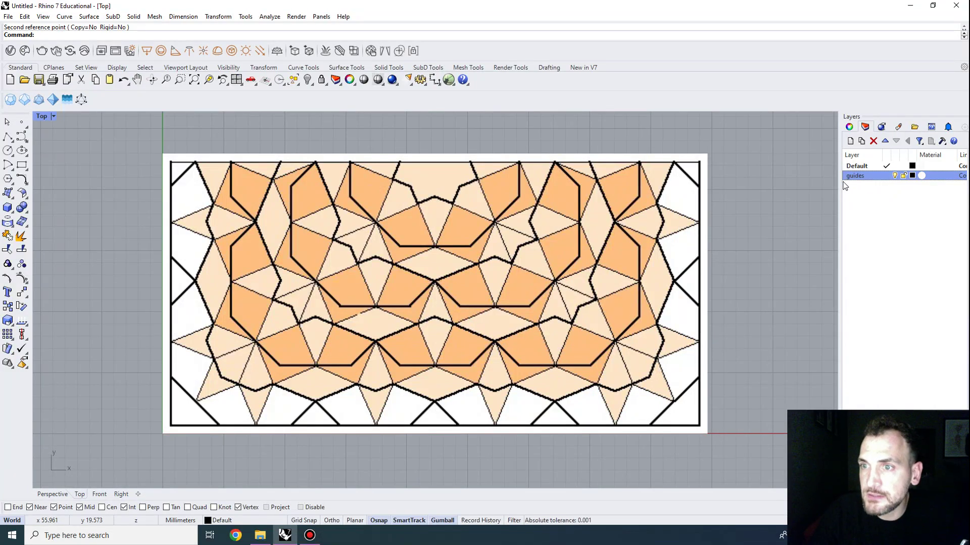
Make the guides layer current and set its color to Green
left_click(914, 177)
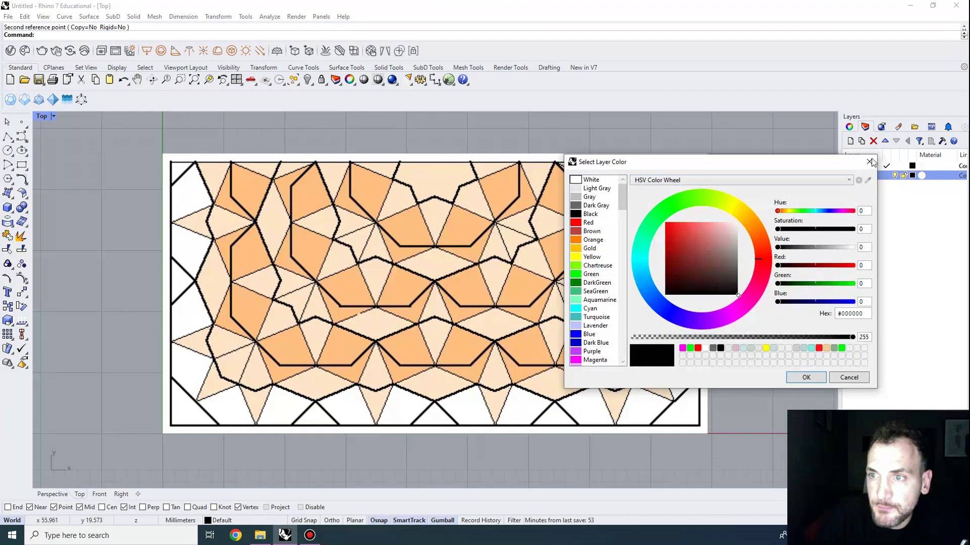
left_click(870, 162)
left_click(887, 175)
left_click(913, 175)
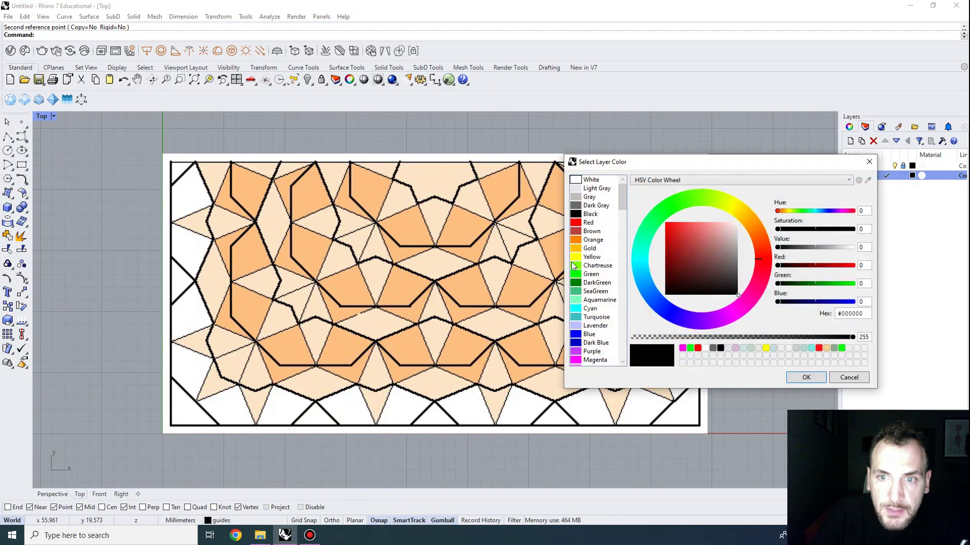
left_click(590, 274)
left_click(800, 377)
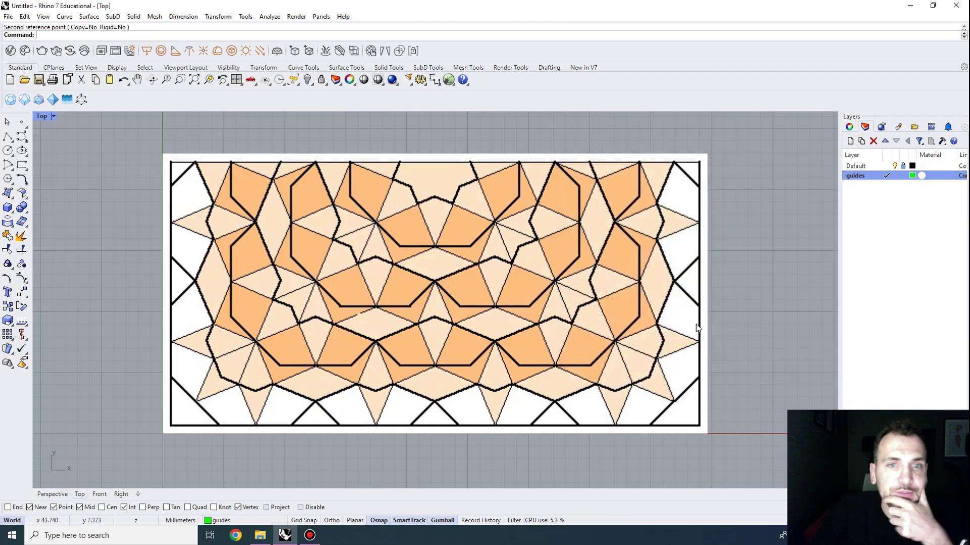
right_click_drag(748, 224, 729, 212)
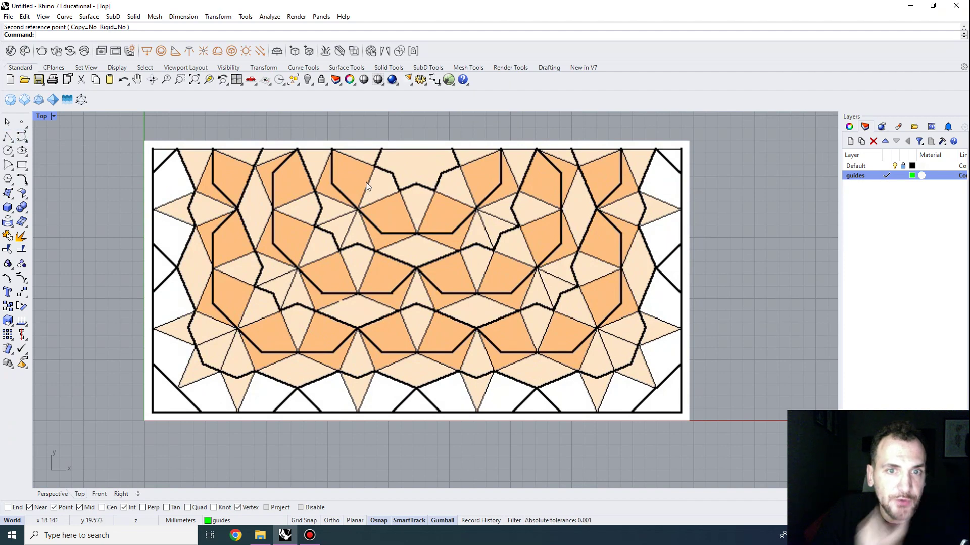
left_click(6, 138)
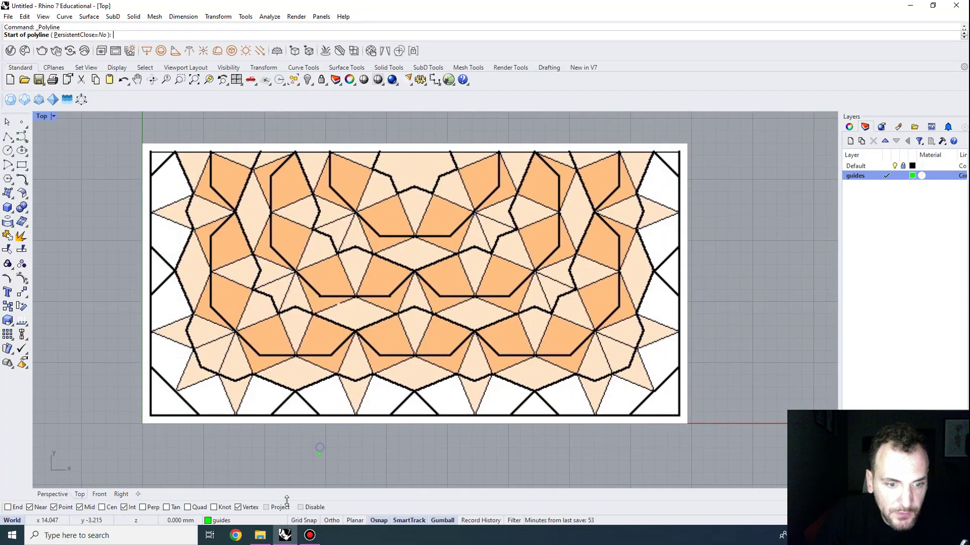
key("Escape")
Review the muqarnas tiers in the hacikilic3 photo, then return to the Rhino model
left_click(260, 535)
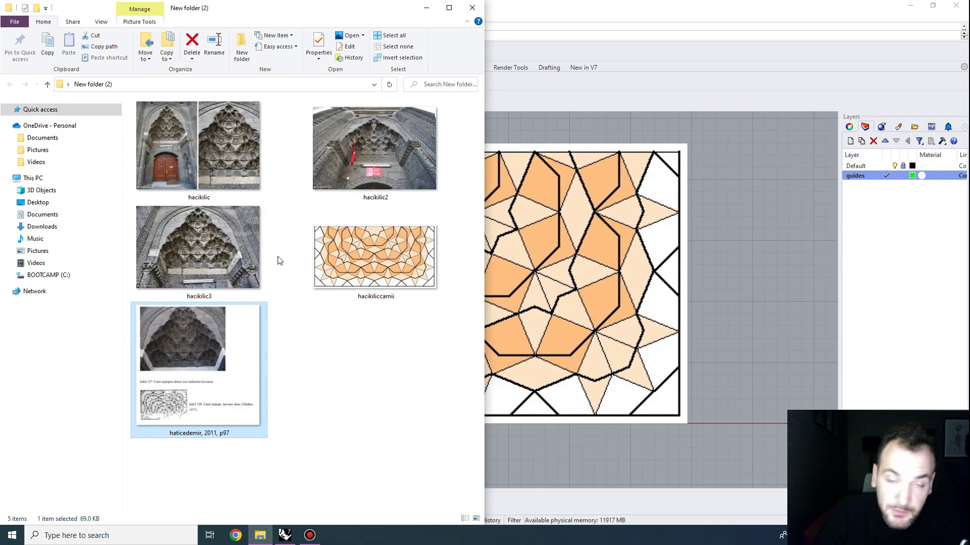
double_click(225, 264)
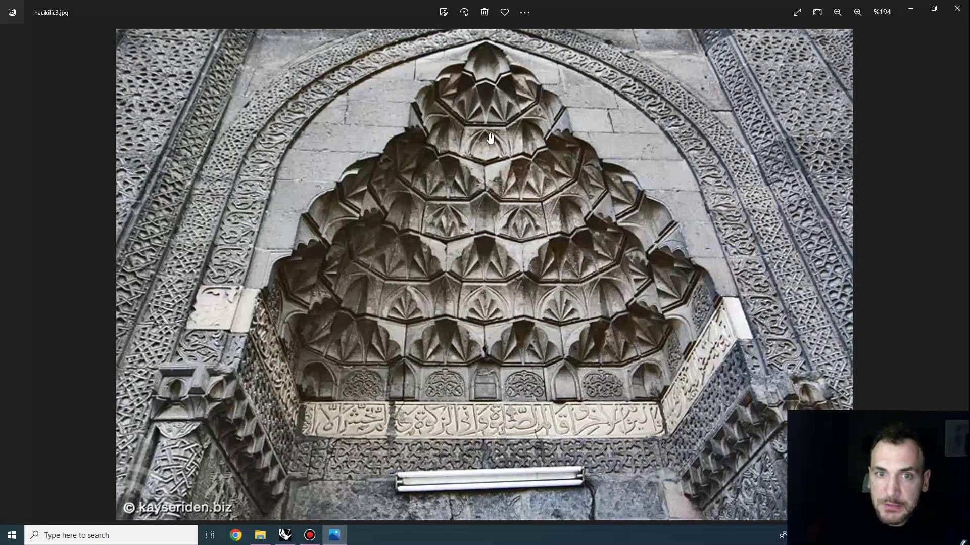
left_click(958, 8)
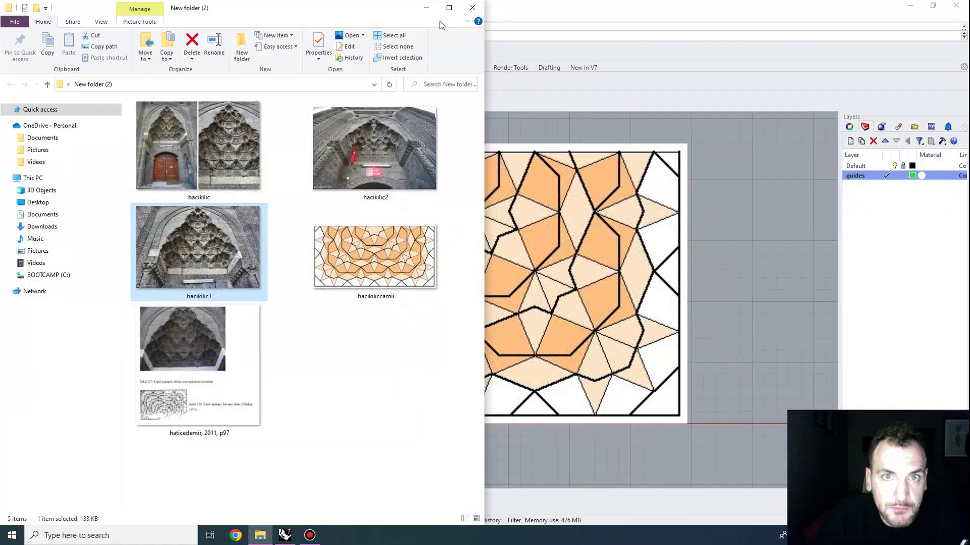
left_click(427, 8)
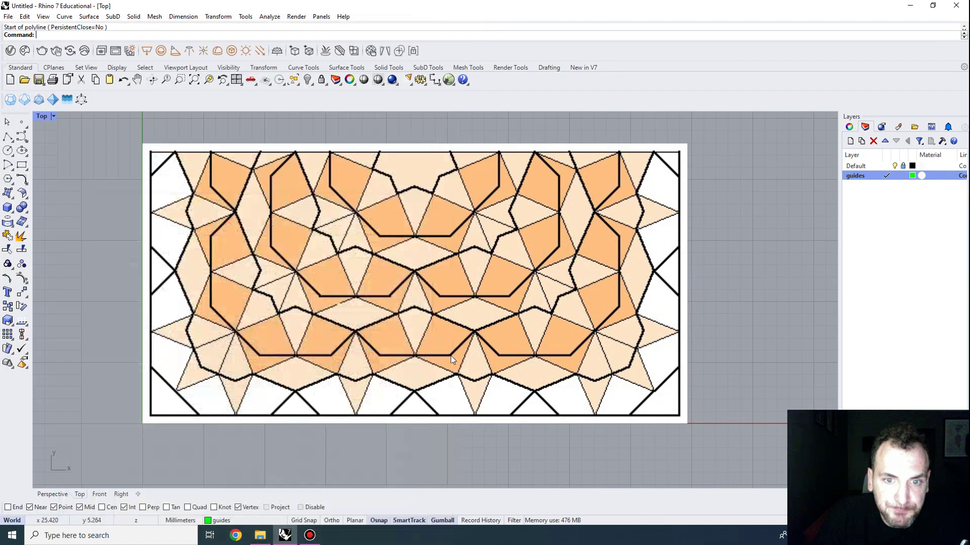
Draw a vertical polyline from the central apex of the plan's lowest row up the middle to above the picture
scroll(436, 212, "down", 3)
left_click(7, 136)
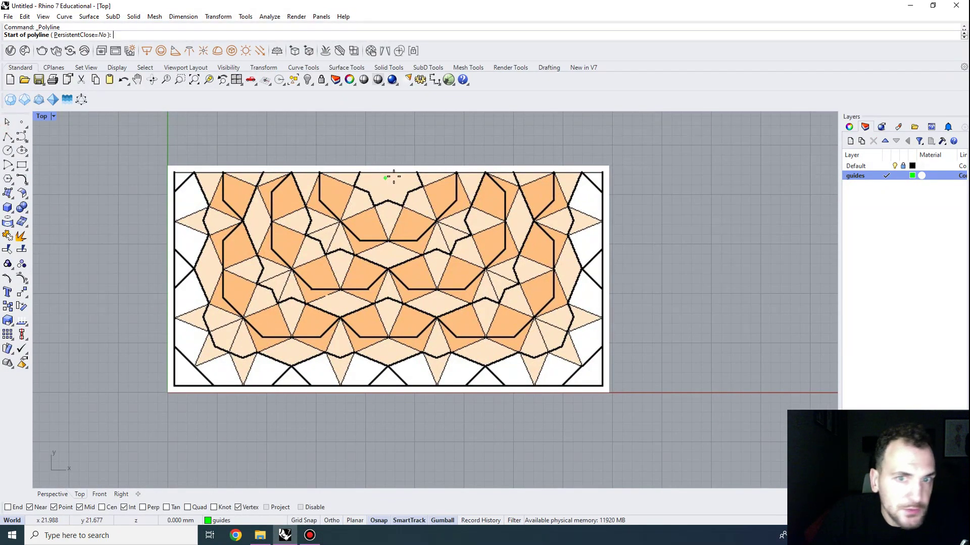
scroll(374, 381, "up", 10)
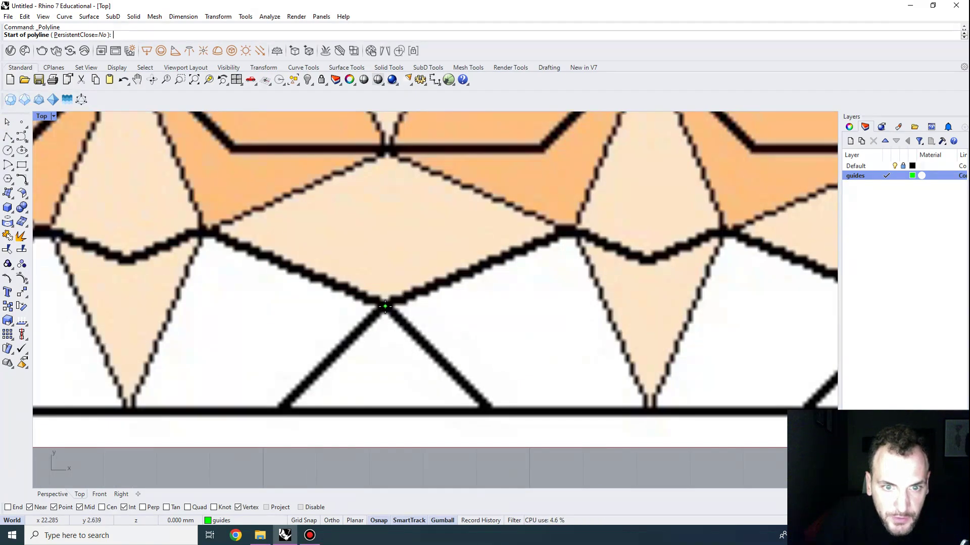
left_click(385, 306)
scroll(403, 257, "down", 8)
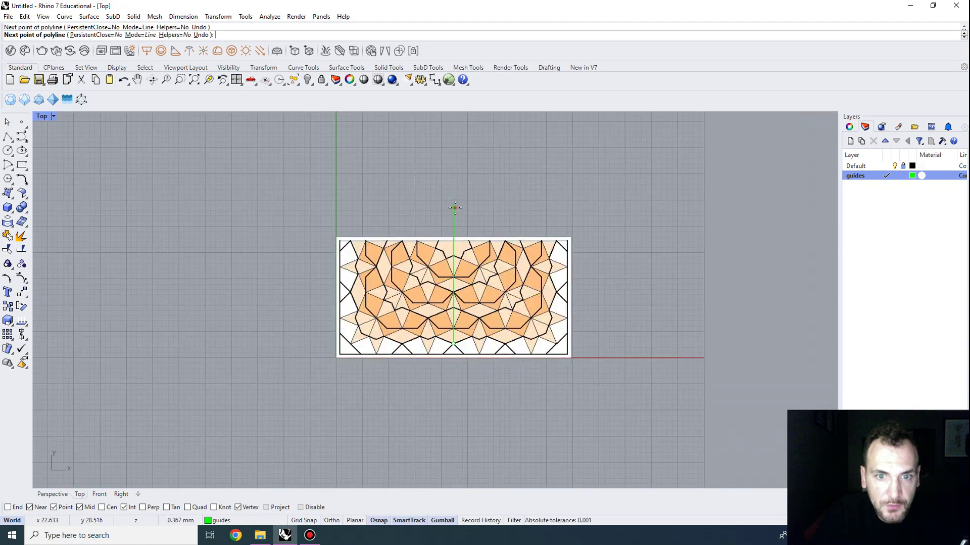
left_click(455, 207)
key("Return")
Move the vertical guide line straight down so it extends beyond both the upper and lower edges of the plan picture
scroll(452, 286, "up", 6)
left_click(454, 287)
left_click_drag(454, 233, 452, 267, "shift")
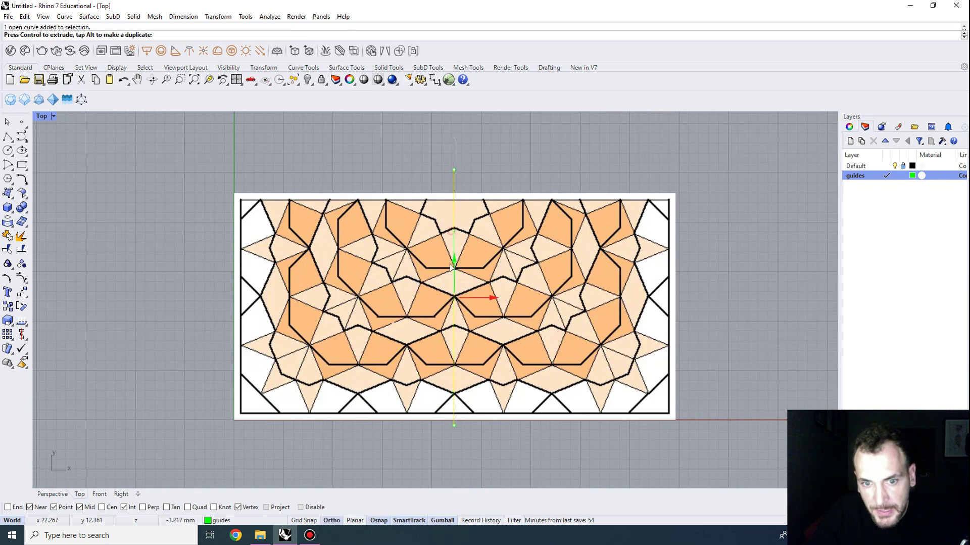
key("Escape")
scroll(454, 230, "up", 1)
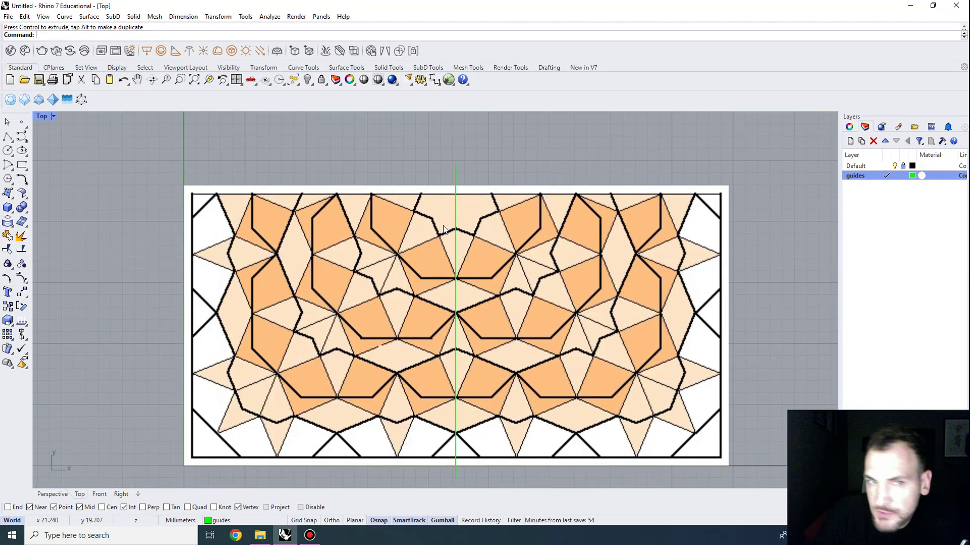
mouse_move(479, 294)
right_mouse_down()
mouse_move(513, 315)
mouse_move(474, 292)
right_mouse_up()
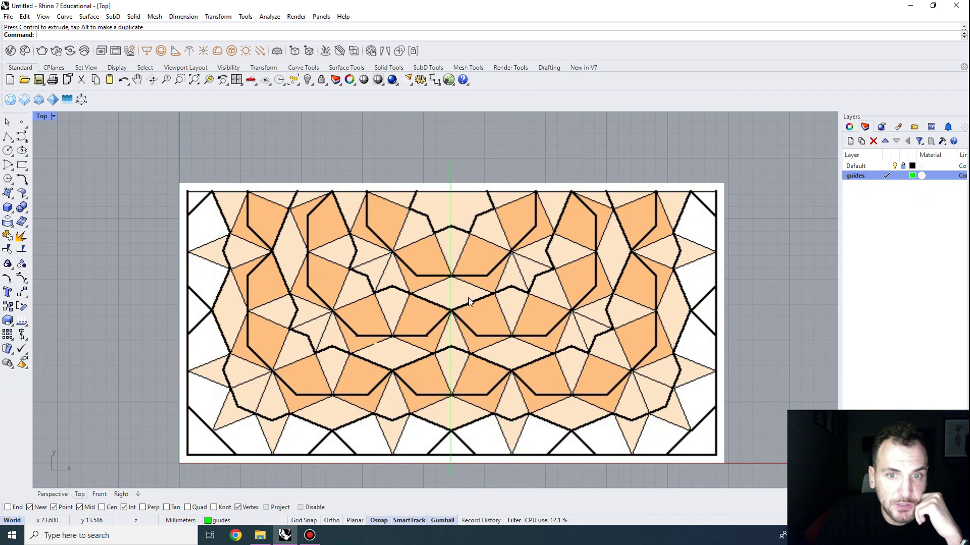
Place a point object where the vertical guide line crosses the plan's upper border line
left_click(9, 151)
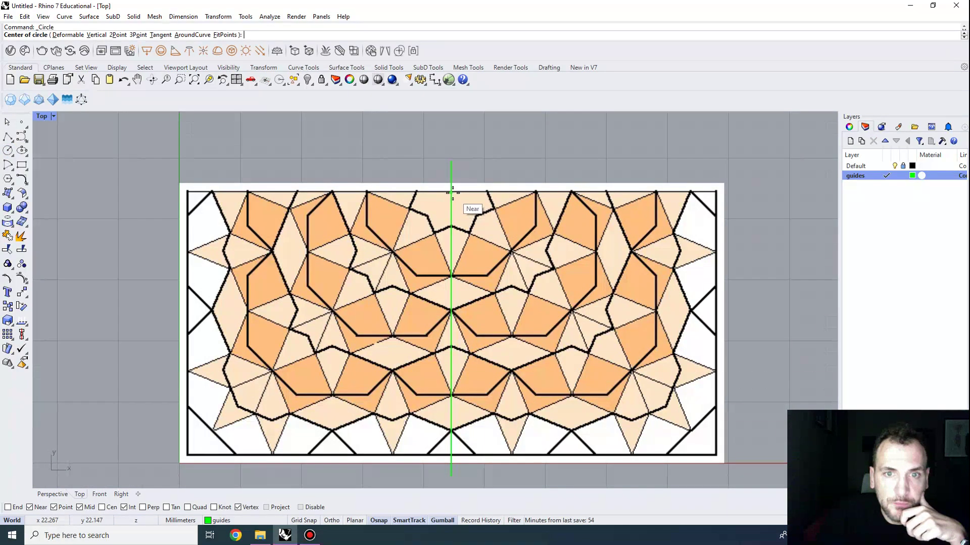
scroll(462, 205, "up", 5)
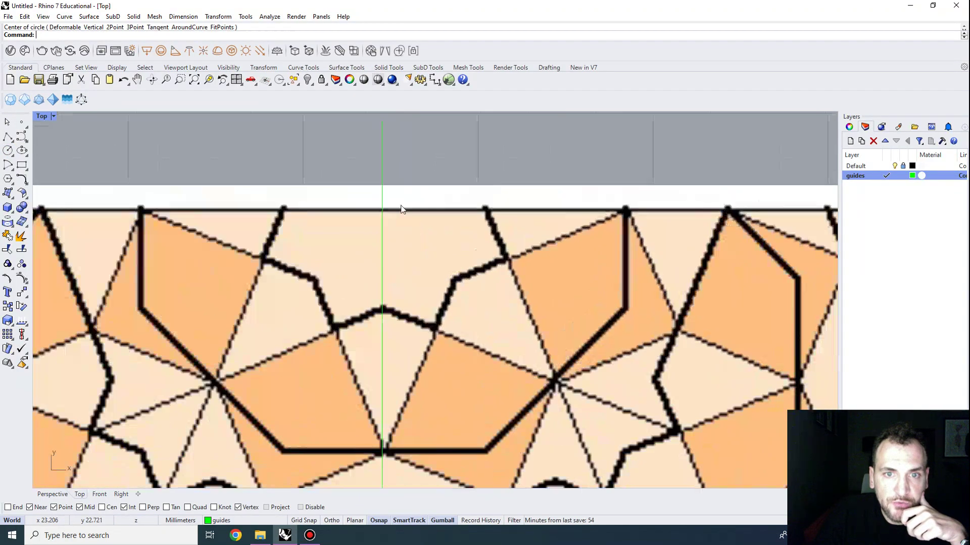
left_click(21, 122)
scroll(383, 210, "up", 5)
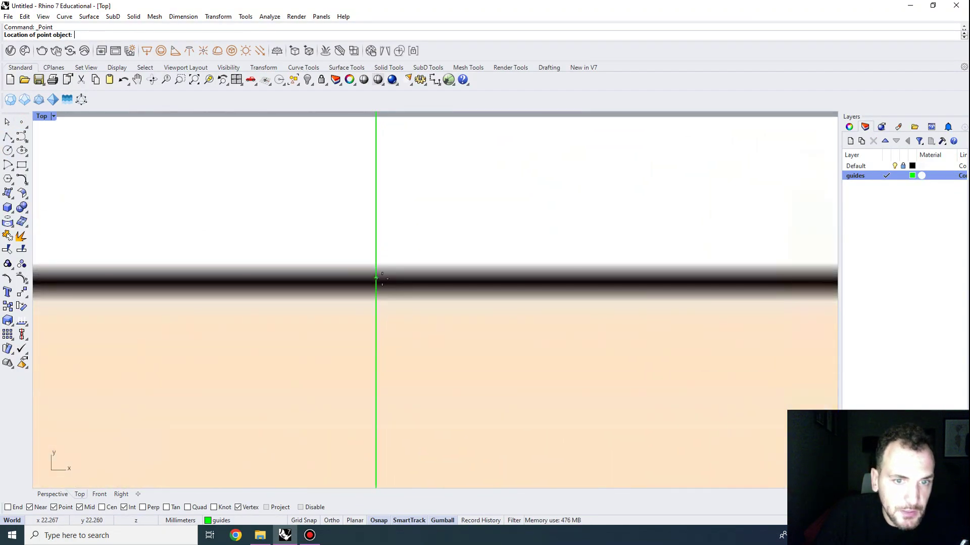
left_click(377, 278)
scroll(402, 229, "down", 3)
scroll(402, 229, "down", 4)
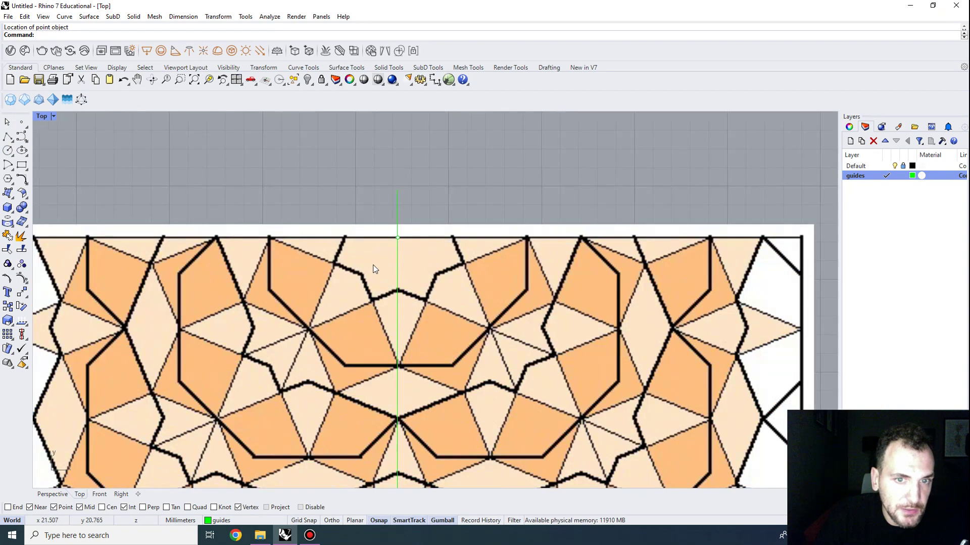
Draw a circle of about 7.4 mm radius from the new point to the upper-left corner of the innermost octagonal outline
left_click(9, 178)
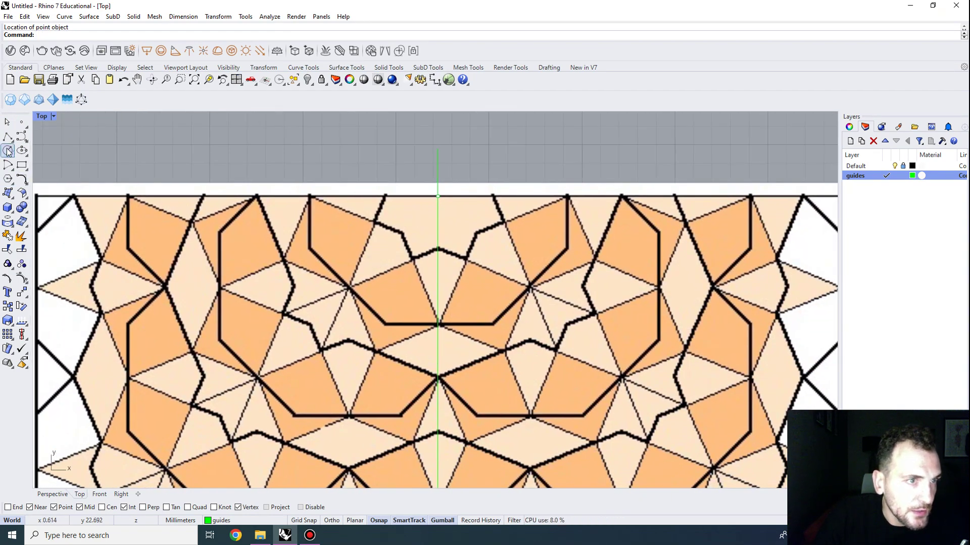
left_click(438, 197)
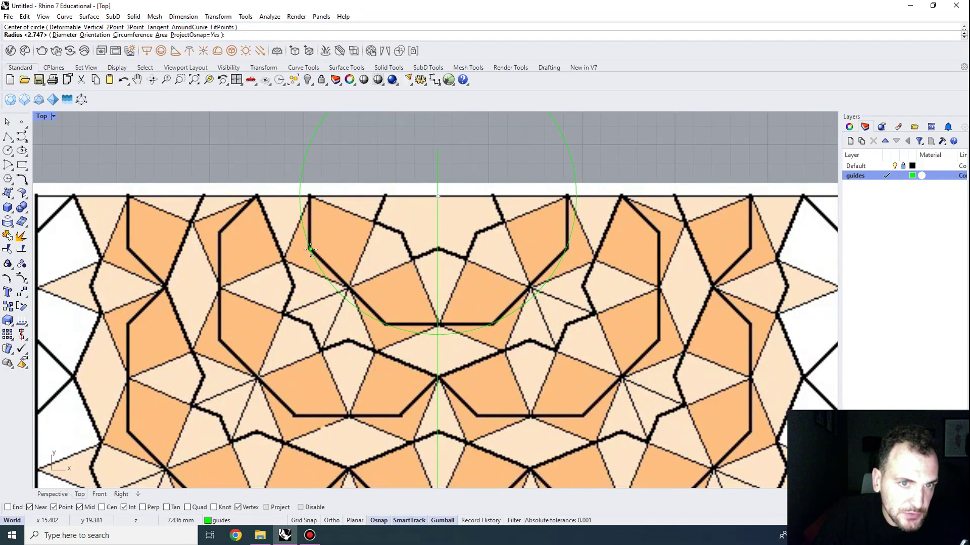
scroll(311, 249, "up", 10)
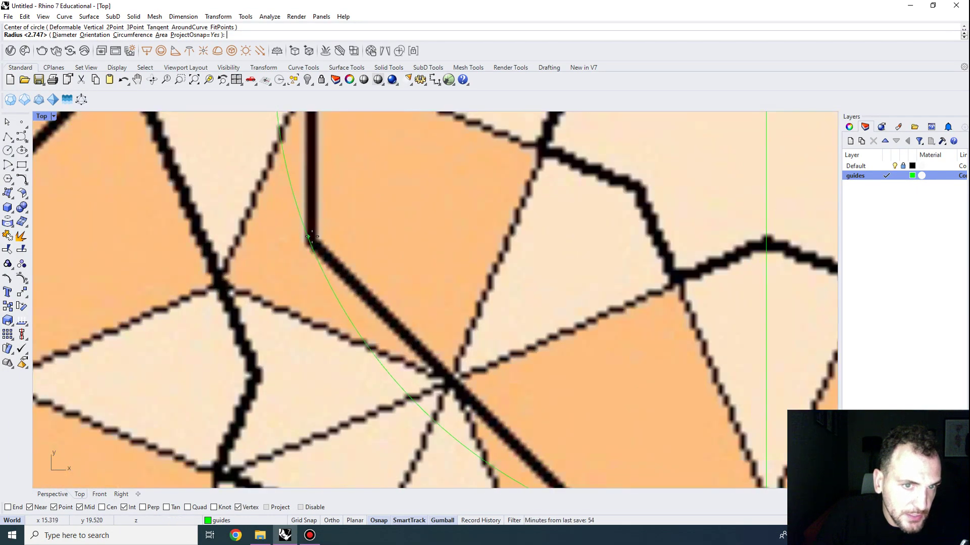
left_click(312, 240)
scroll(333, 258, "down", 10)
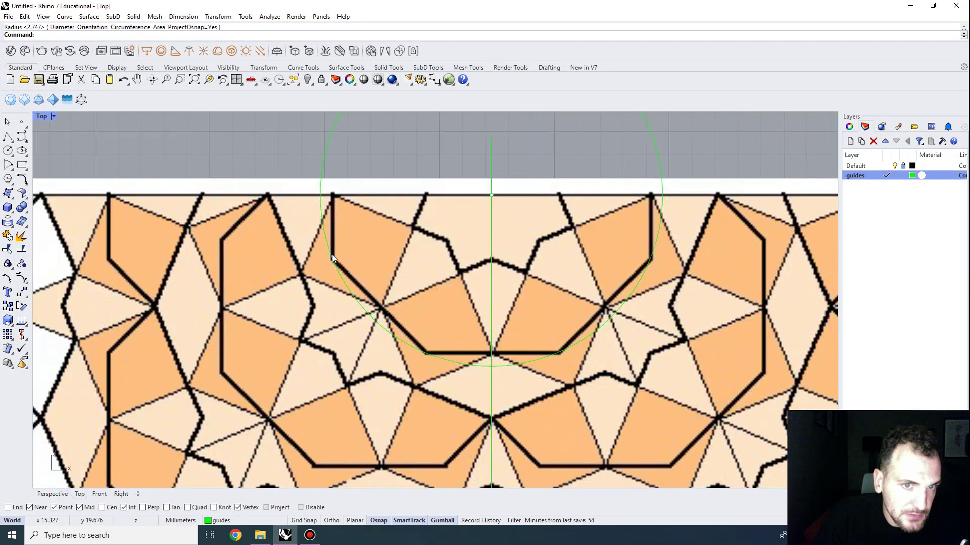
scroll(398, 165, "down", 5)
scroll(359, 233, "up", 4)
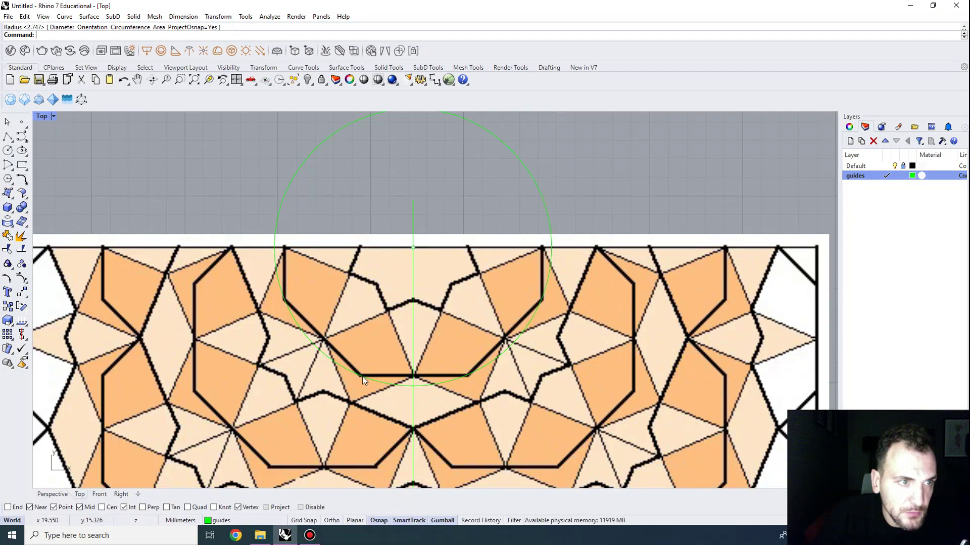
Try an inscribed 8-sided polygon centred on the point with a corner near the circle, and undo it
left_click(17, 176)
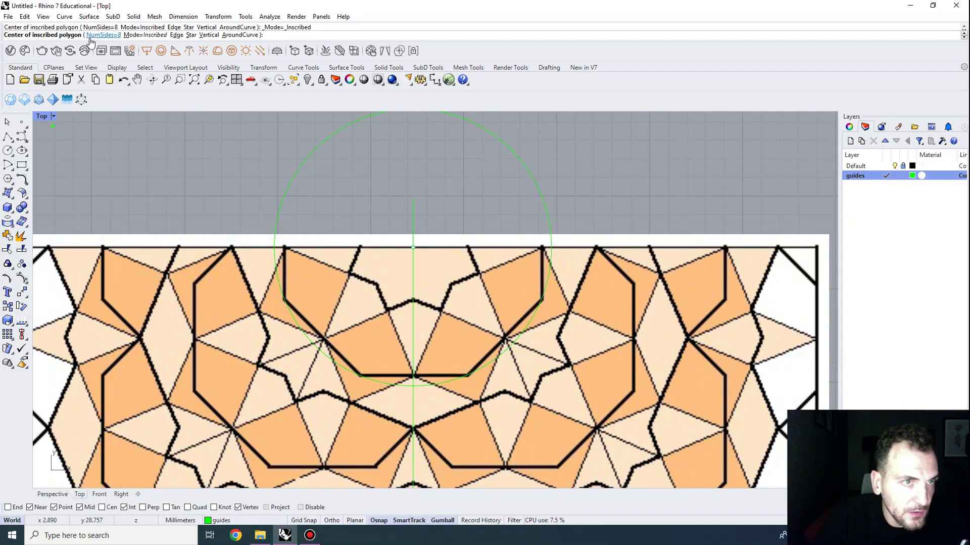
left_click(413, 247)
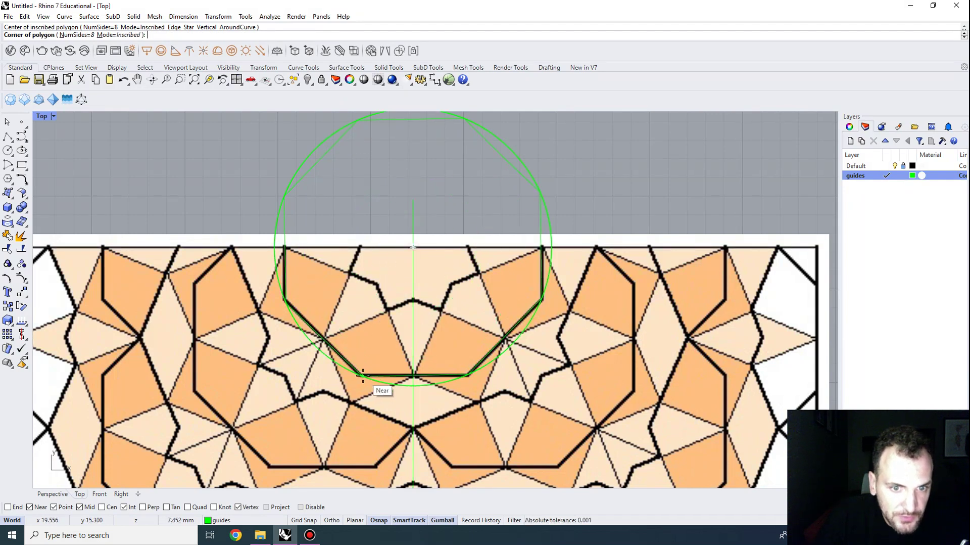
left_click(361, 376)
key("ctrl+z")
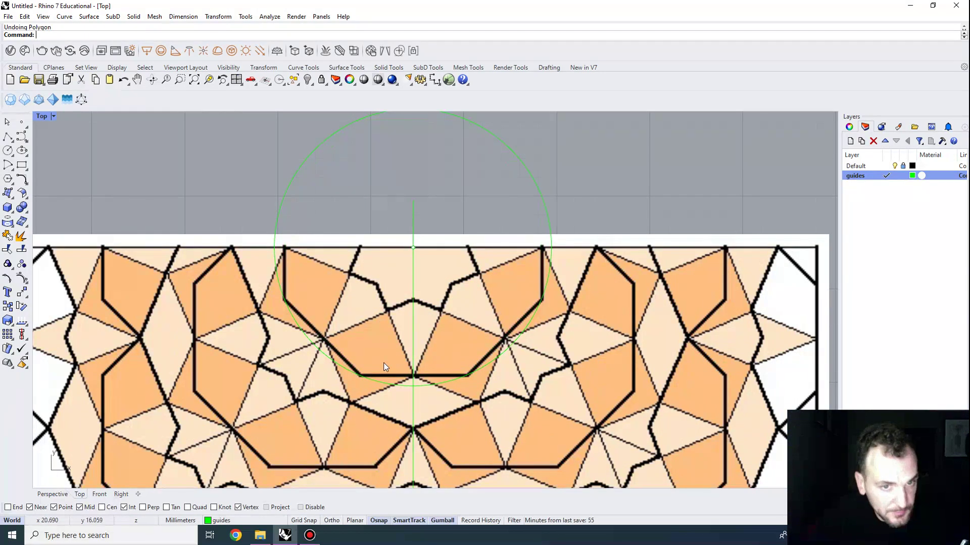
Draw a horizontal polyline from the centre point along the plan's upper border to beyond the picture's left edge
scroll(383, 369, "down", 2)
right_click_drag(346, 251, 393, 221)
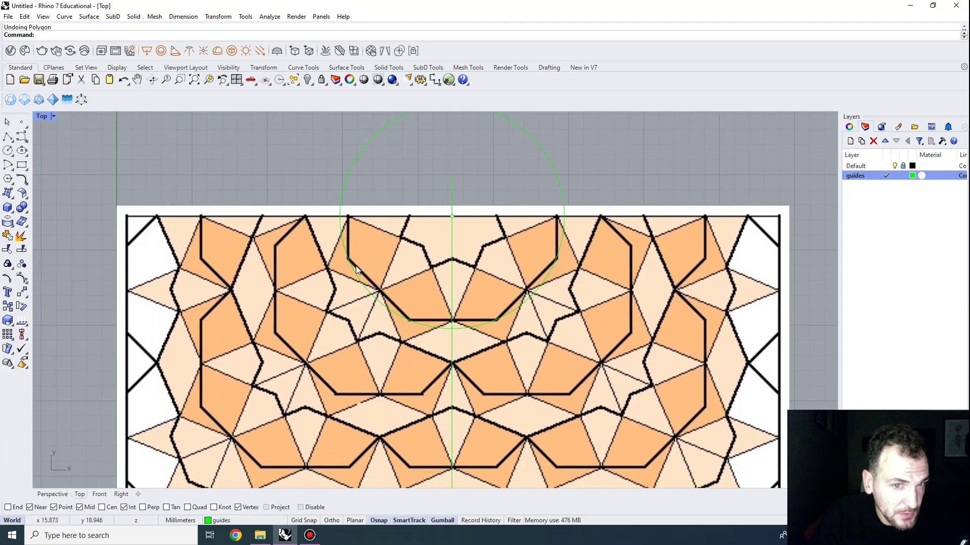
left_click(6, 138)
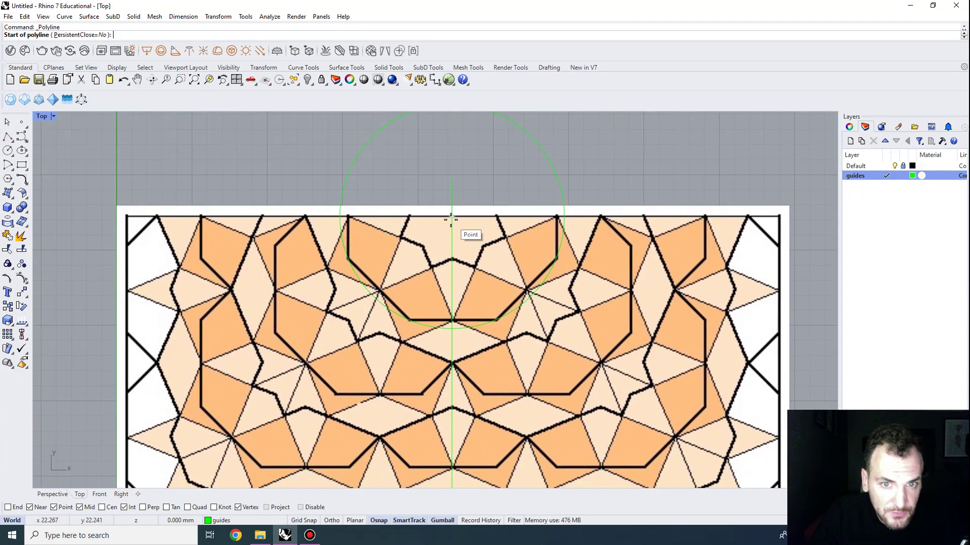
left_click(451, 219)
left_click(81, 216)
key("Return")
scroll(518, 219, "up", 3)
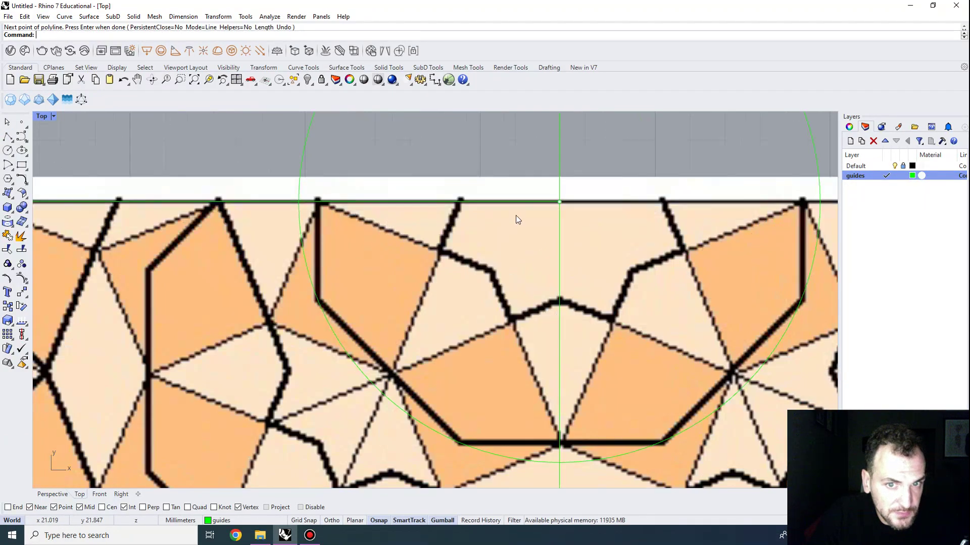
scroll(562, 206, "down", 4)
scroll(500, 206, "up", 3)
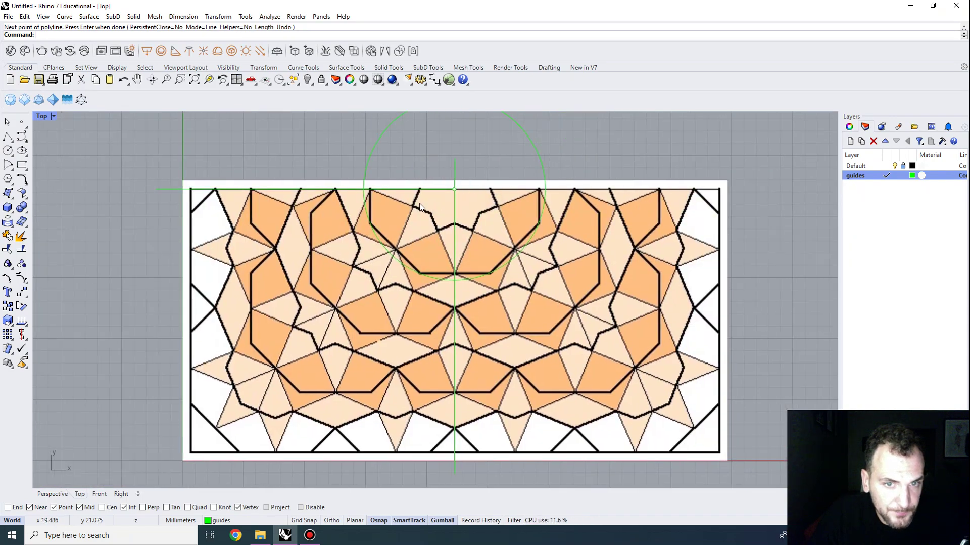
Try rotating the vertical guide line by -22.5 degrees about the centre point without copying, and undo the rotation
scroll(488, 193, "down", 3)
left_click(474, 261)
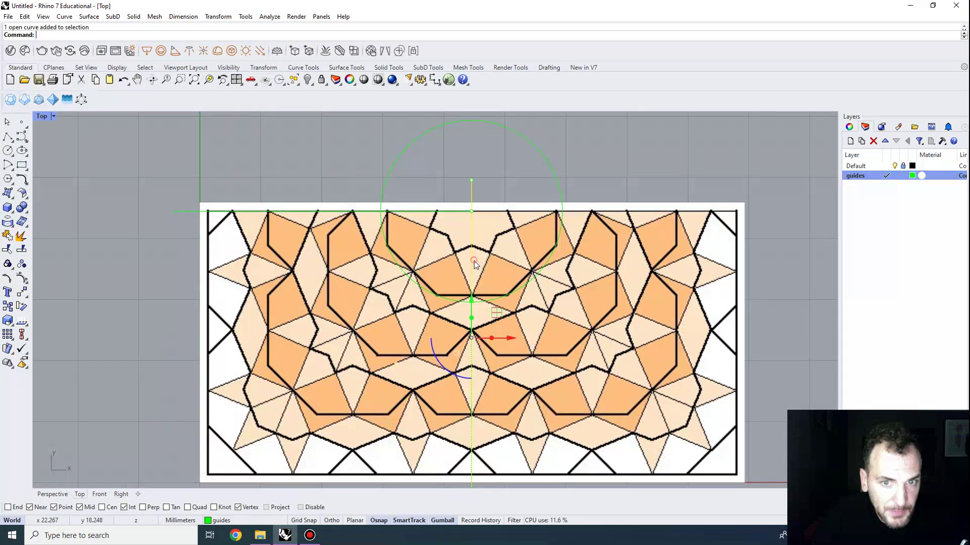
key("Return")
left_click(472, 210)
left_click(471, 378)
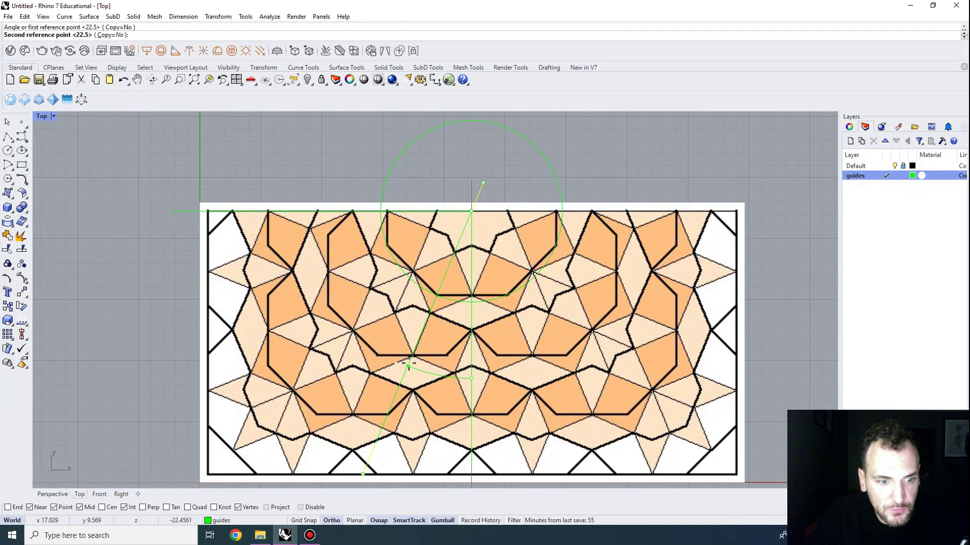
type("-22.5")
key("Return")
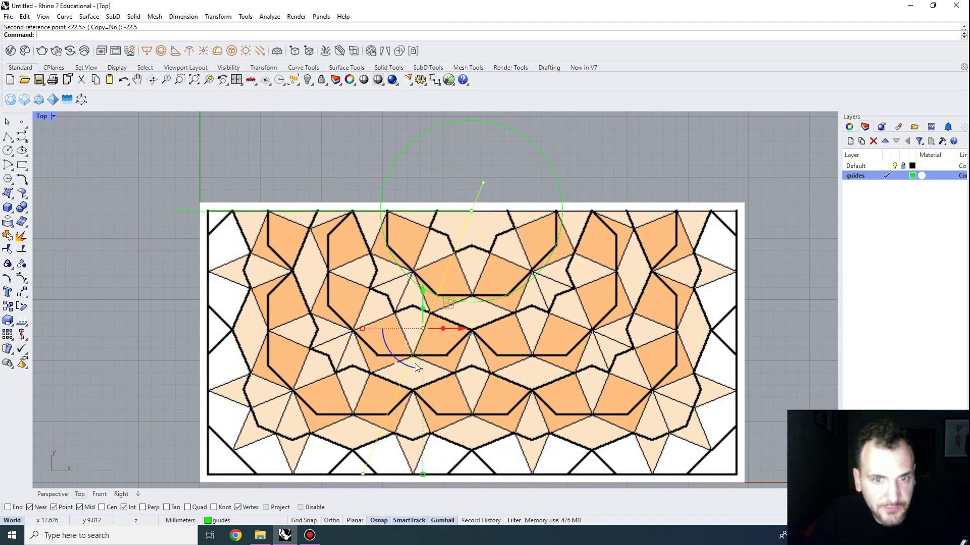
key("ctrl+z")
Rotate a copy of the vertical guide line by -22.5 degrees about the centre point, with Copy set to Yes
key("Return")
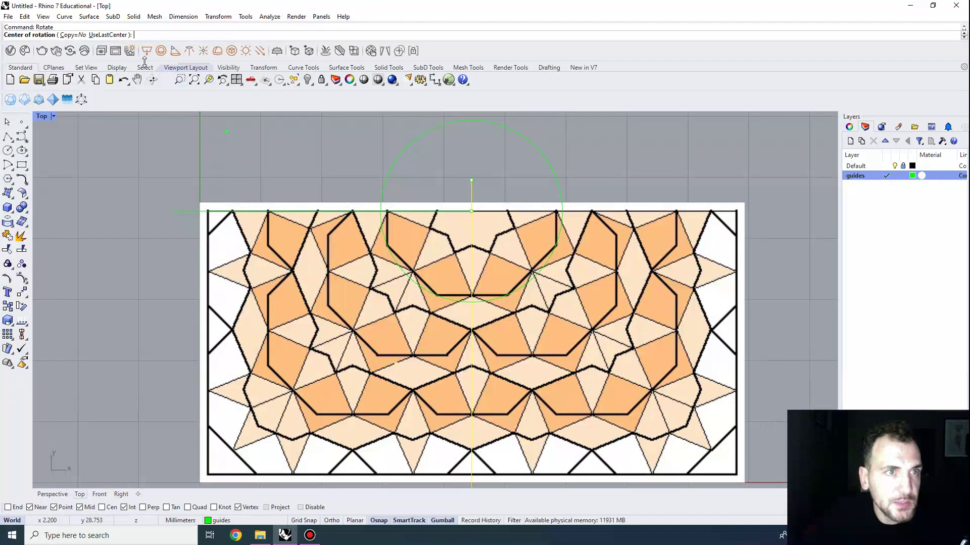
left_click(68, 35)
left_click(472, 210)
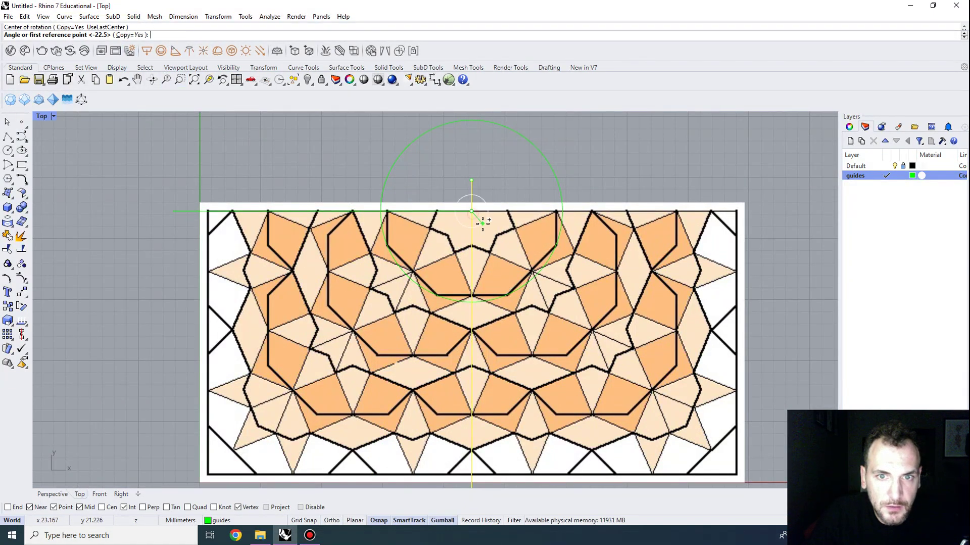
key("Return")
key("Escape")
scroll(450, 271, "up", 6)
right_click_drag(450, 271, 431, 218)
scroll(368, 349, "up", 6)
scroll(337, 359, "down", 10)
scroll(380, 243, "down", 2)
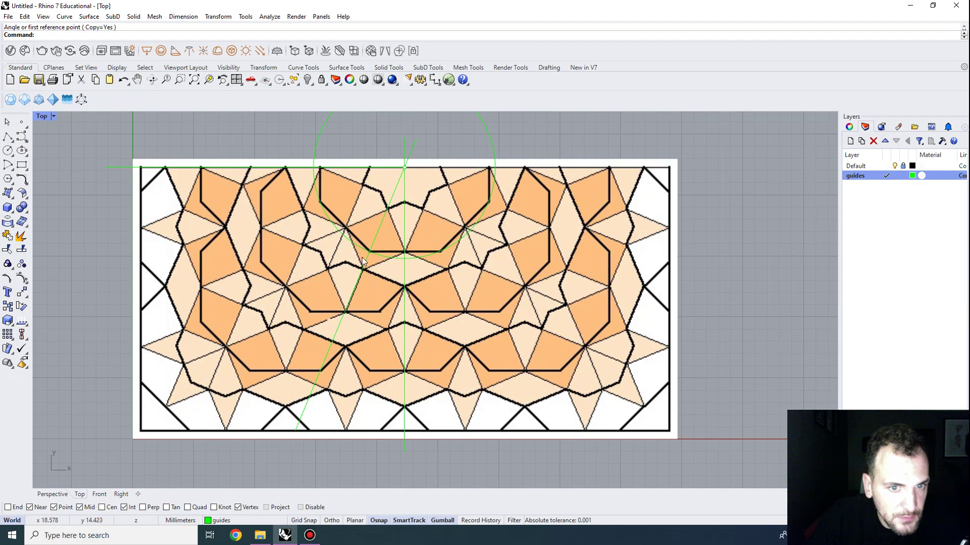
Draw an inscribed 8-sided polygon from the centre point, with a corner on the rotated guide at the innermost outline's lower-left corner
scroll(373, 225, "up", 6)
right_click_drag(382, 245, 394, 393)
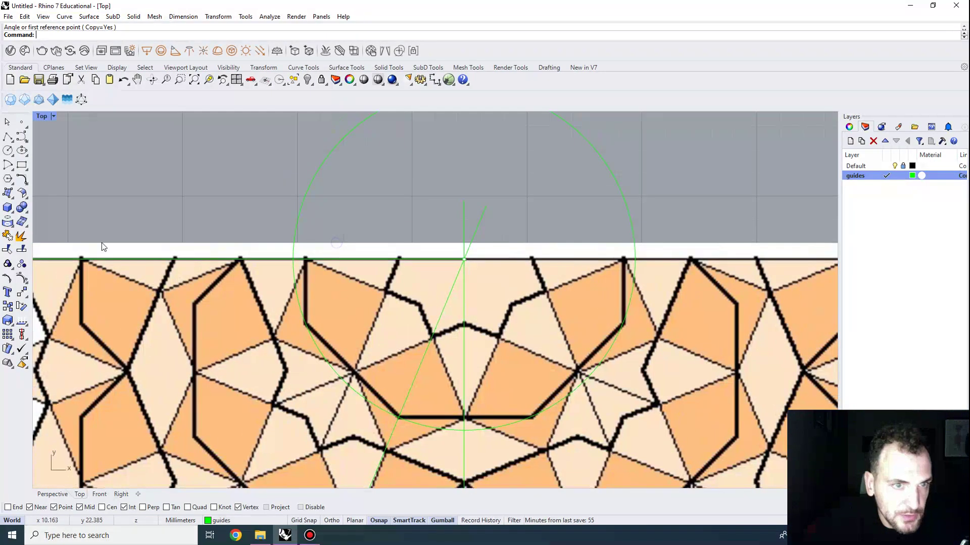
left_click(9, 177)
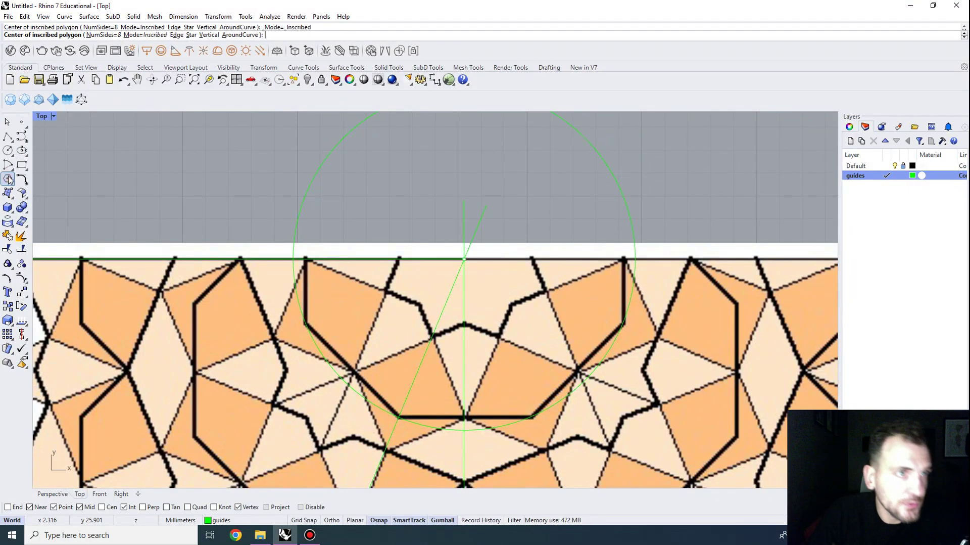
left_click(464, 259)
left_click(399, 416)
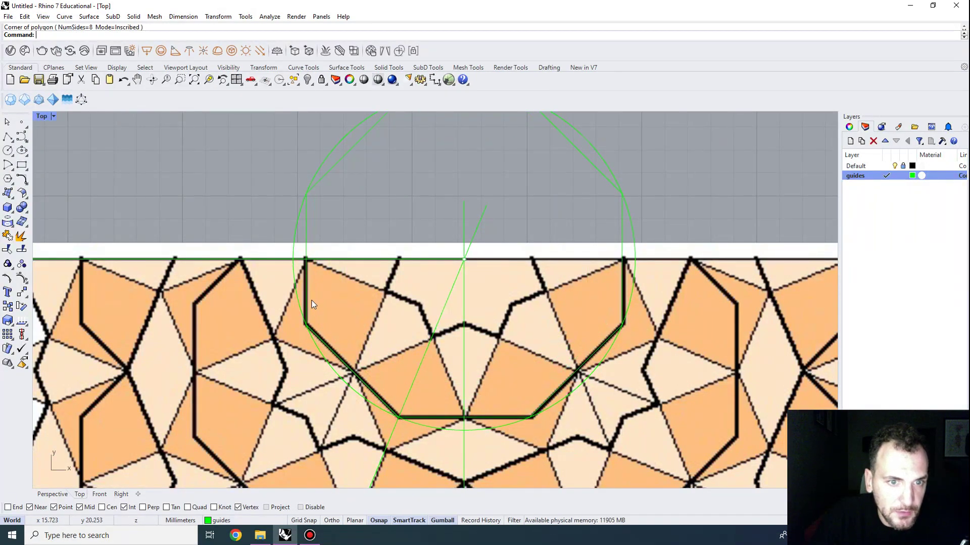
Delete the construction circle around the octagon
scroll(298, 294, "down", 3)
left_click(320, 239)
key("Delete")
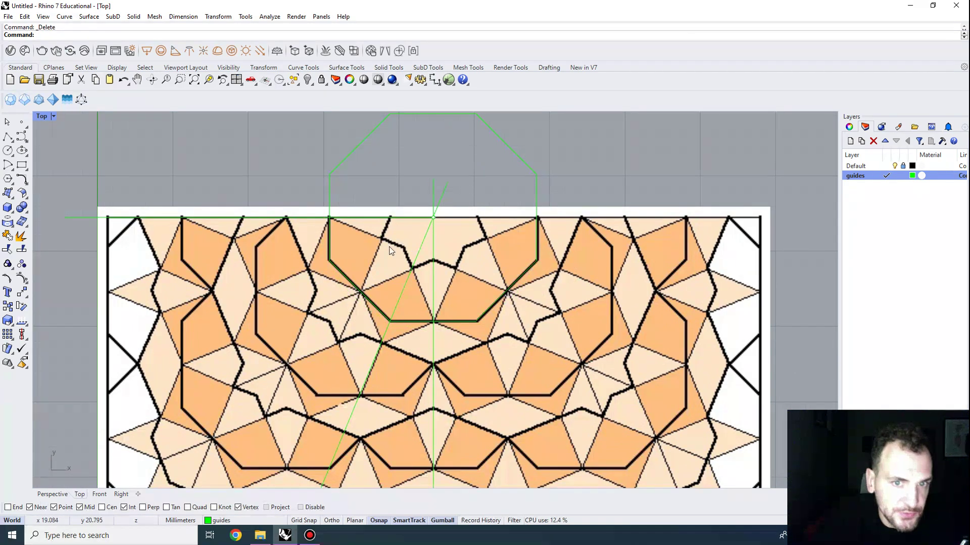
right_click_drag(403, 328, 403, 293)
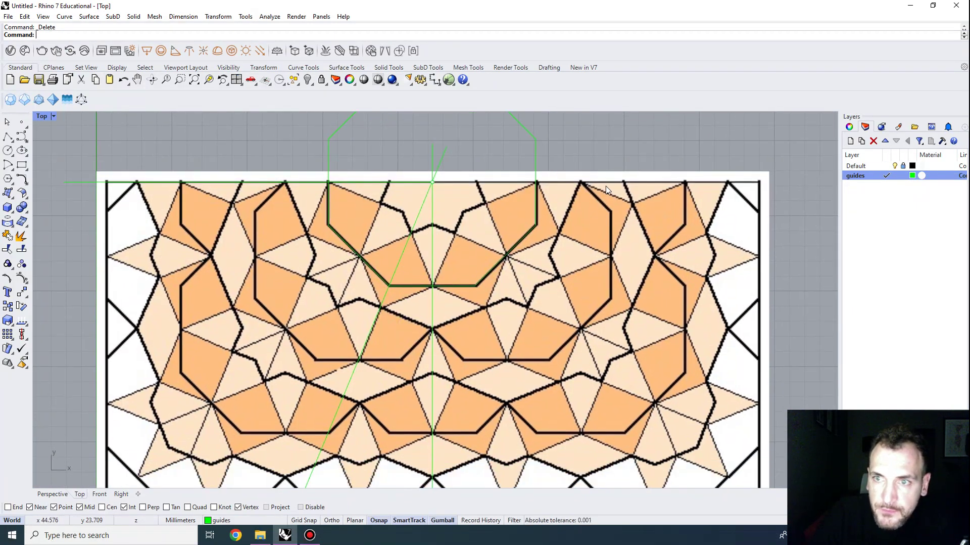
right_click_drag(374, 221, 412, 241)
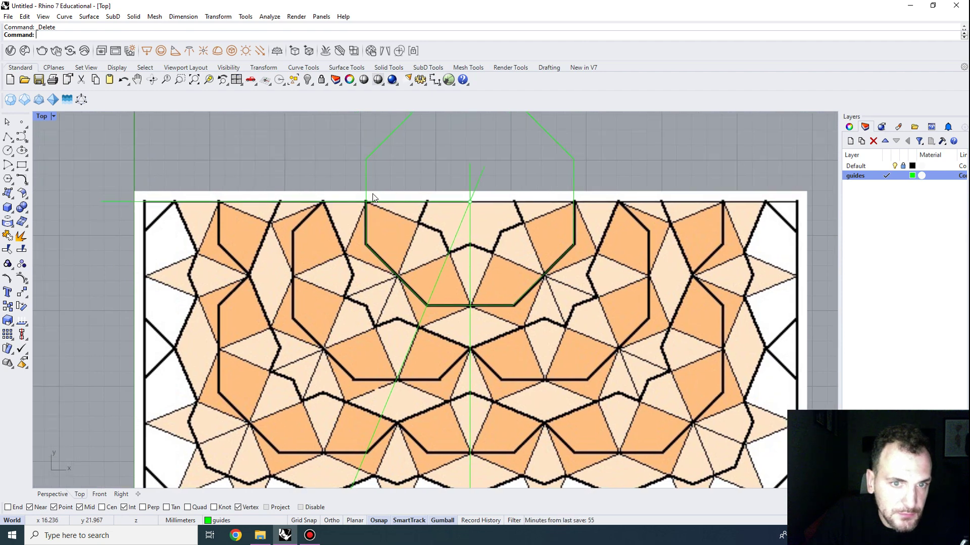
Copy the octagon from its centre point to the midpoint of its own lower-left side
left_click_drag(408, 186, 335, 144)
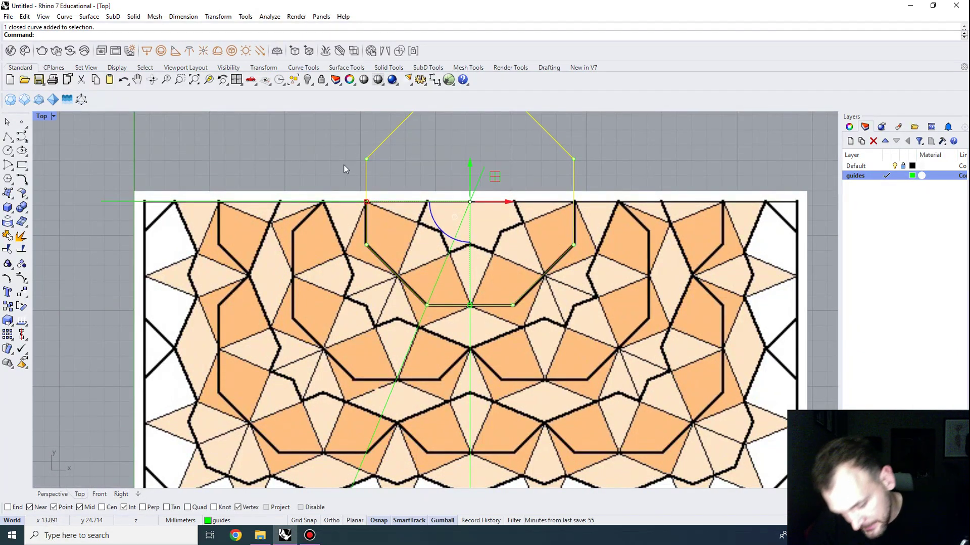
right_click_drag(440, 327, 480, 358)
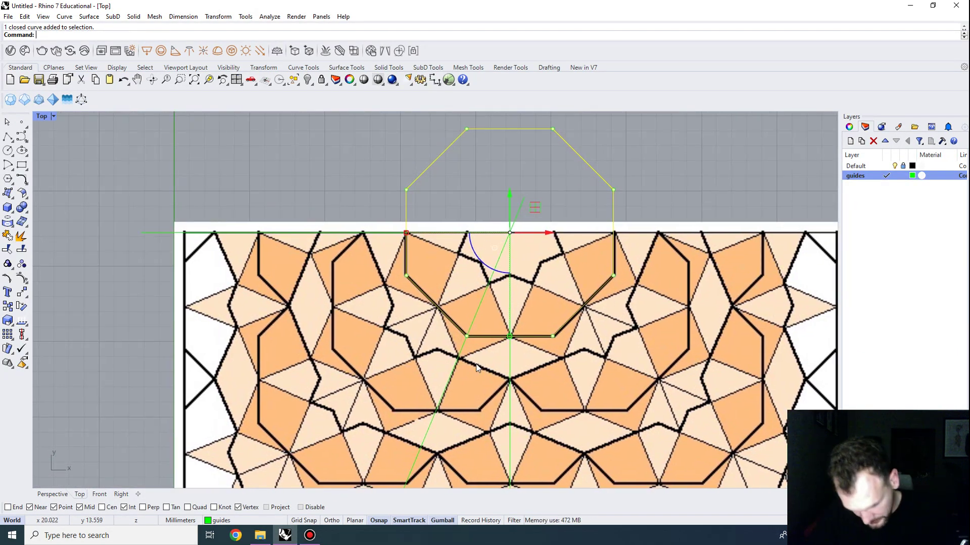
type("opy")
key("Return")
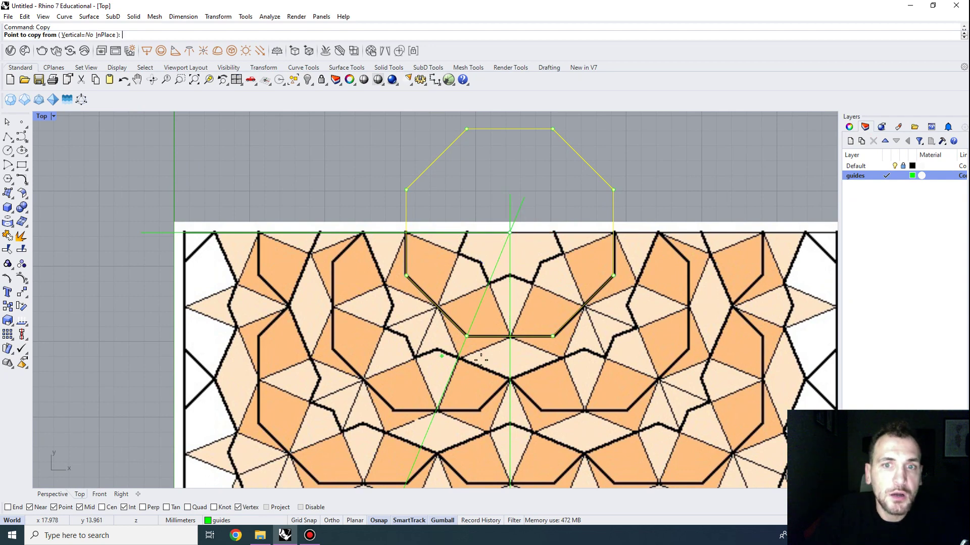
scroll(510, 229, "up", 2)
left_click(510, 232)
right_click_drag(372, 360, 386, 289)
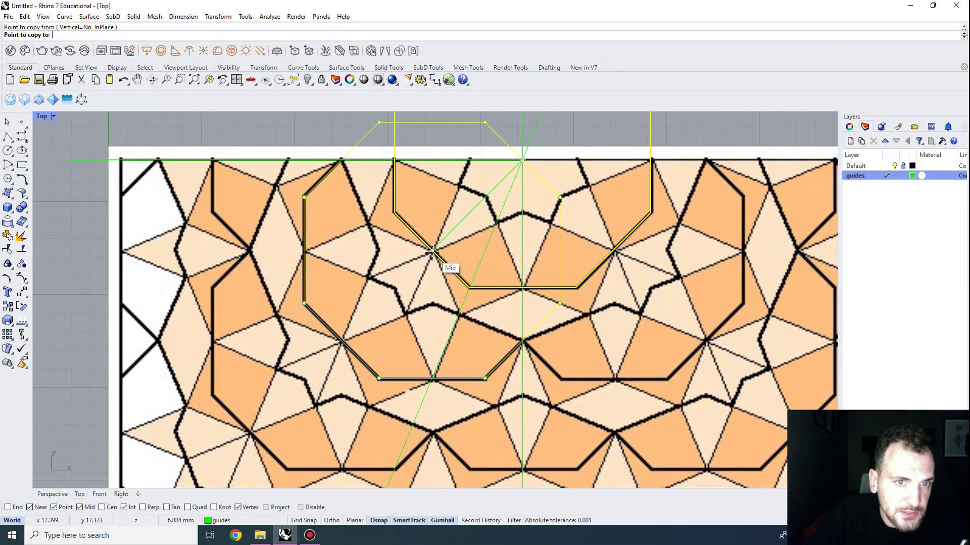
left_click(432, 253)
Place another octagon copy centred at the midpoint of the first copy's lower-left side, and finish copying
right_click_drag(341, 332, 374, 277)
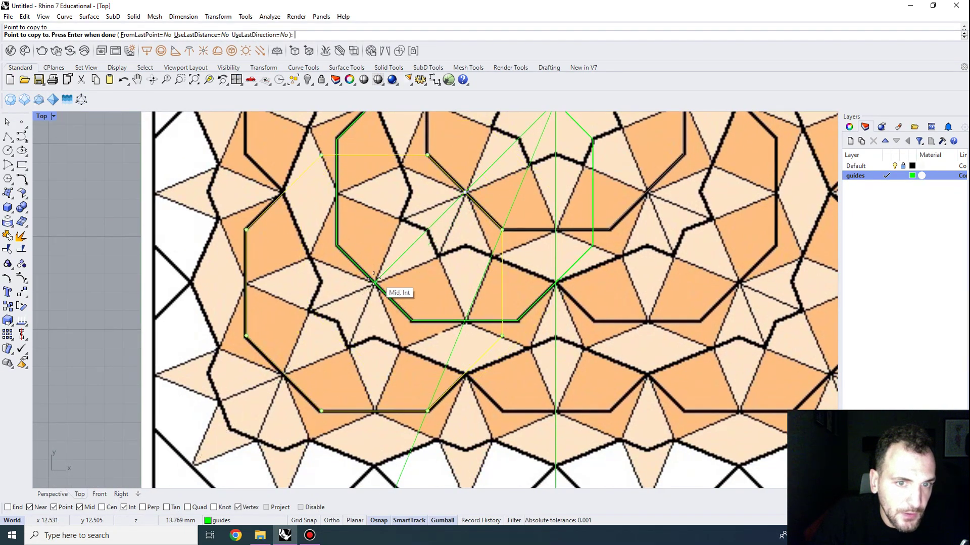
left_click(374, 277)
scroll(261, 325, "down", 3)
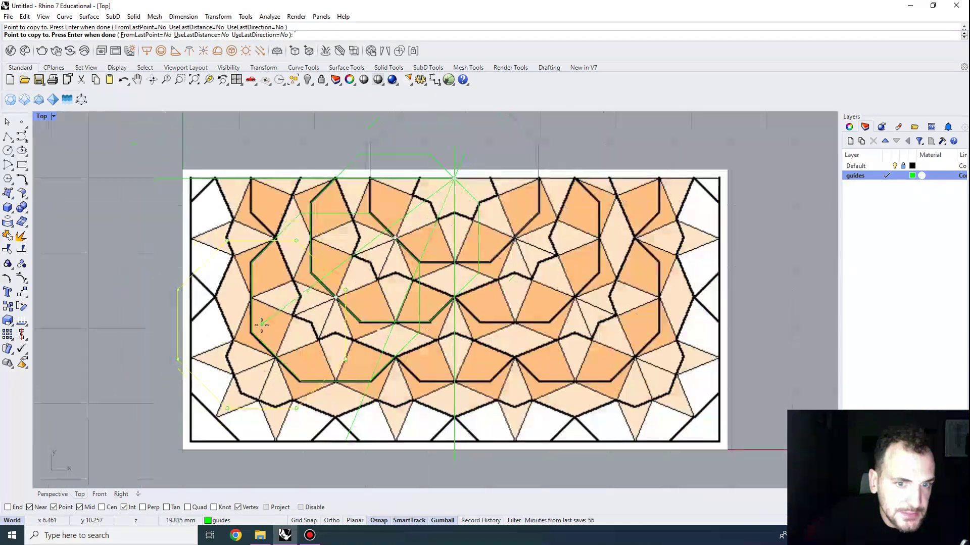
key("Return")
key("Escape")
Mirror the outermost octagon copy about a vertical line through the middle octagon's bottom midpoint, keeping the original
scroll(395, 354, "up", 4)
left_click(398, 357)
right_click_drag(421, 421, 463, 405)
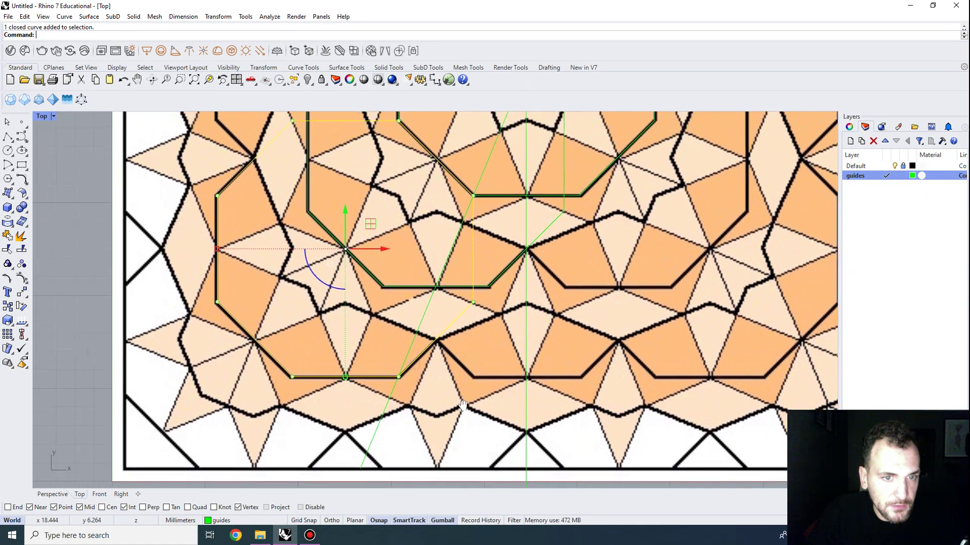
scroll(463, 404, "down", 2)
type("M")
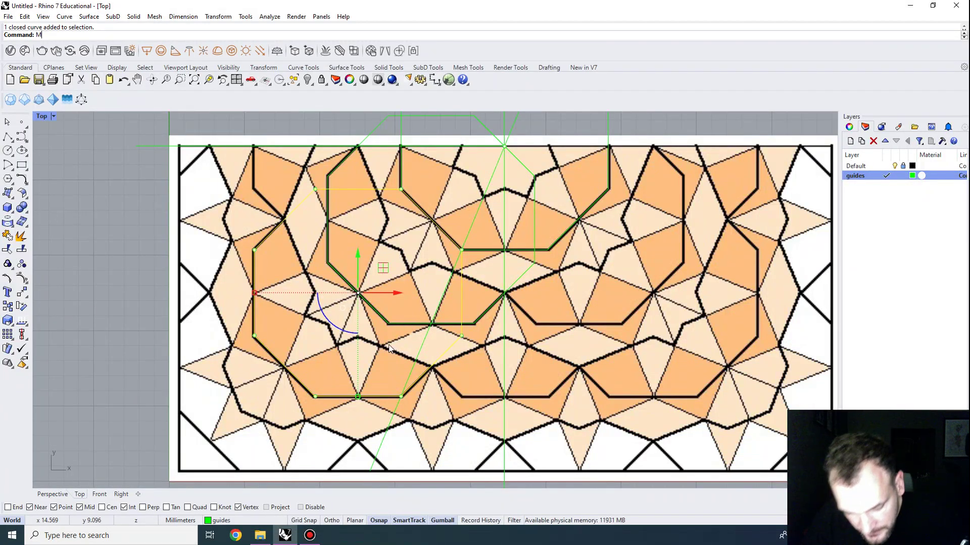
type("irror")
key("Return")
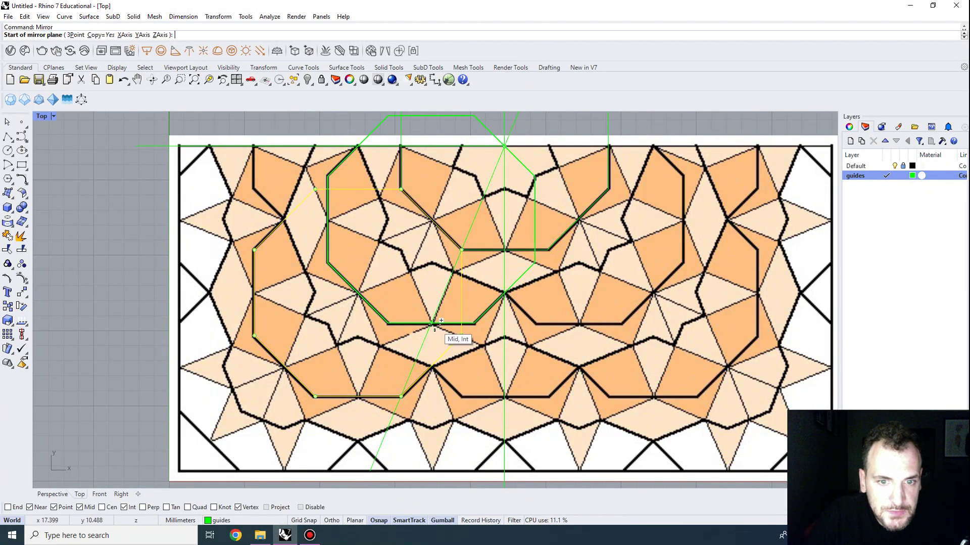
left_click(433, 322)
left_click(433, 448)
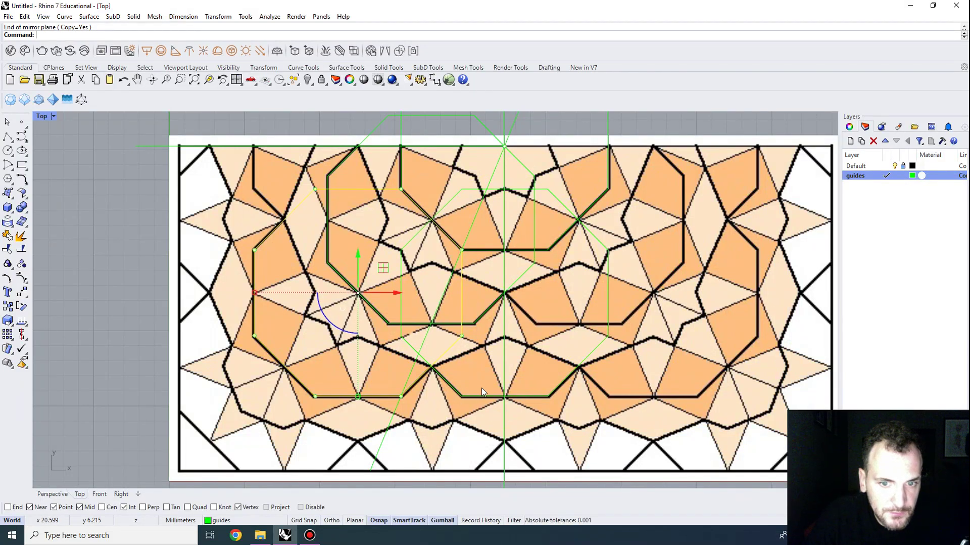
Mirror the same outer octagon upward about a horizontal line through the outer outline's notch, keeping the original
key("Return")
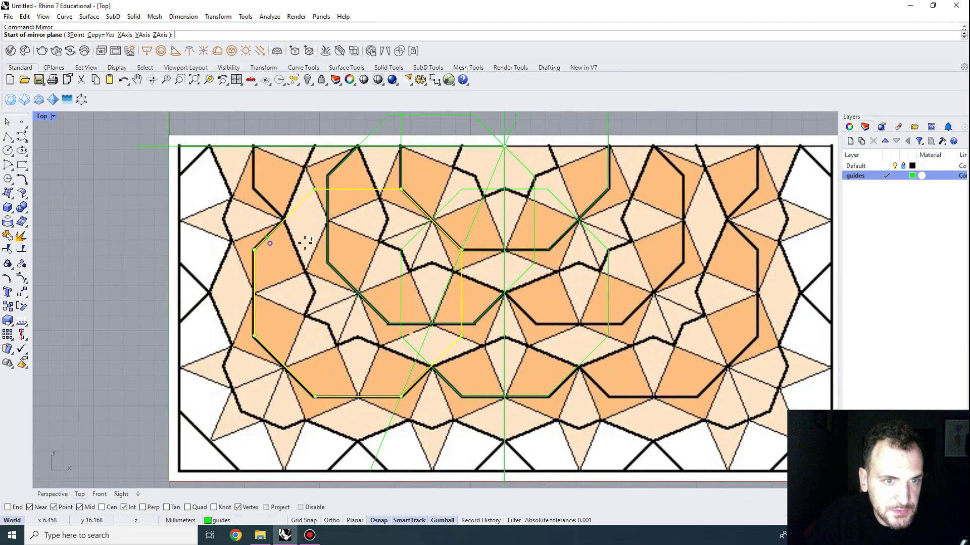
left_click(328, 219)
left_click(210, 220, "shift")
scroll(220, 222, "down", 4)
key("Escape")
right_click_drag(321, 221, 356, 256)
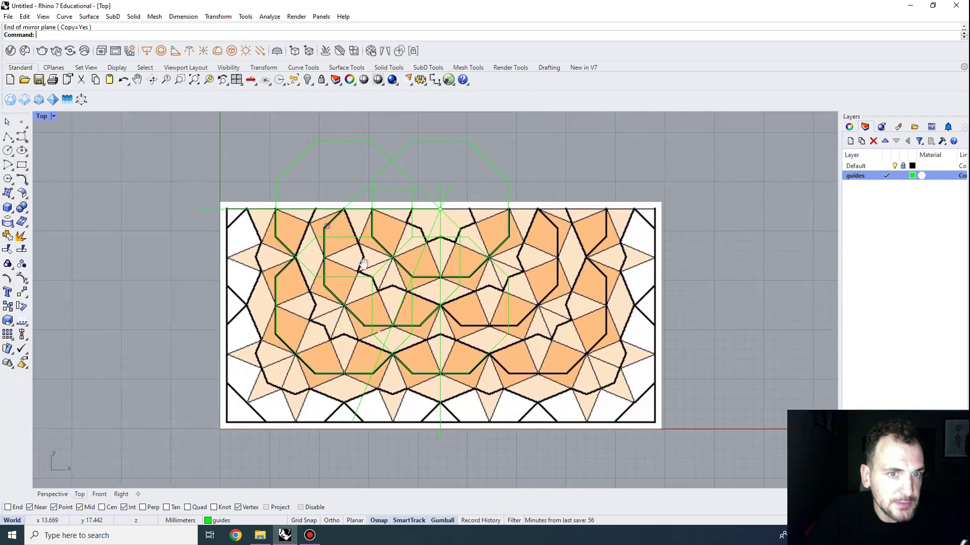
scroll(354, 214, "up", 2)
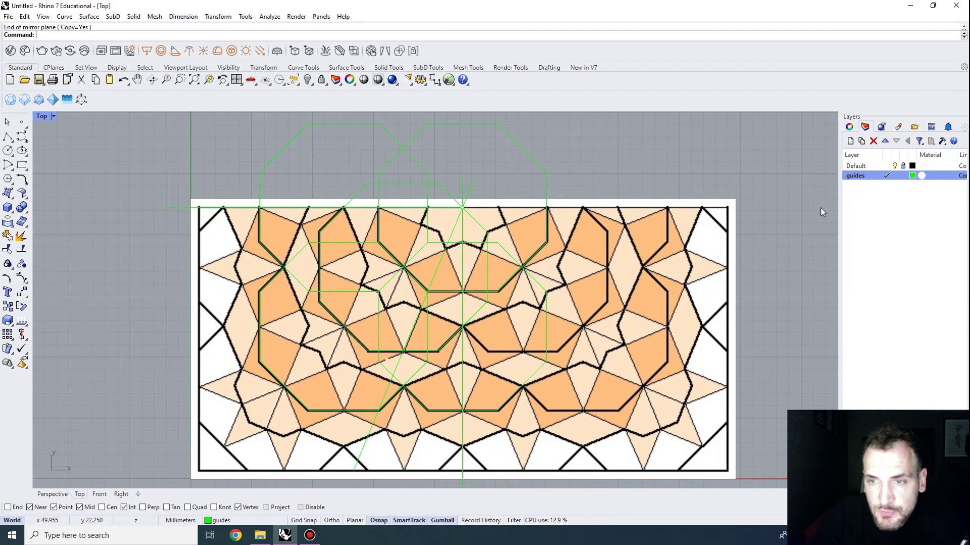
Add a layer named layers, set its colour to Red and make it the current layer
left_click(852, 142)
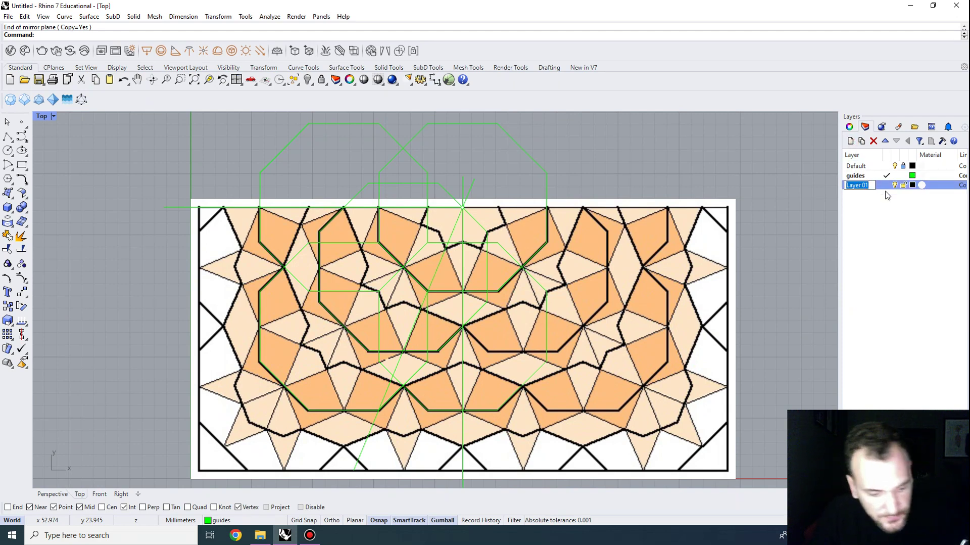
type("la")
key("Return")
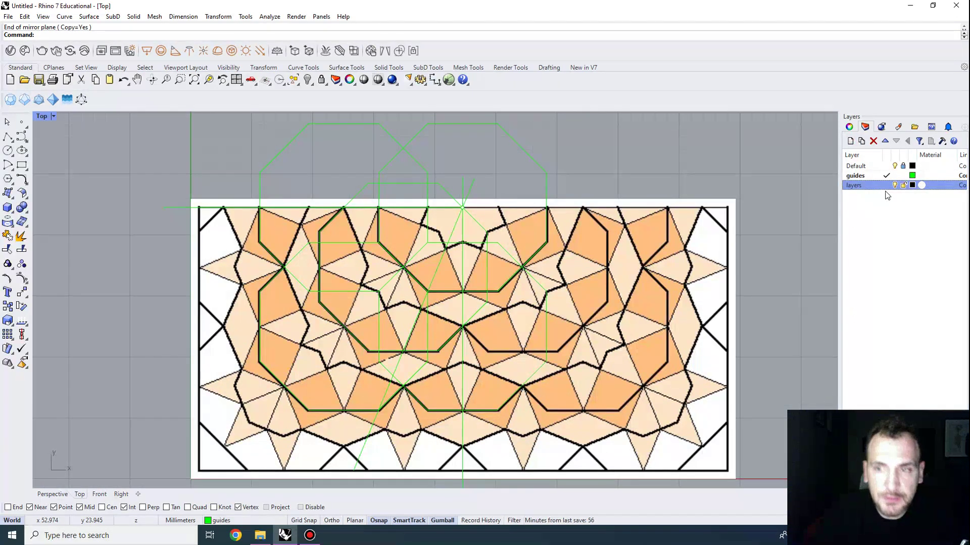
left_click(913, 185)
left_click(586, 223)
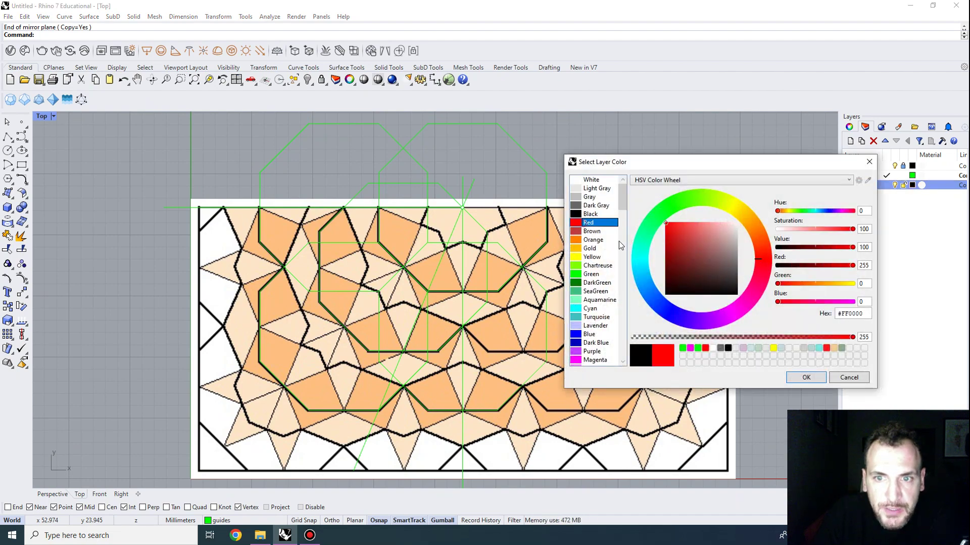
left_click(808, 376)
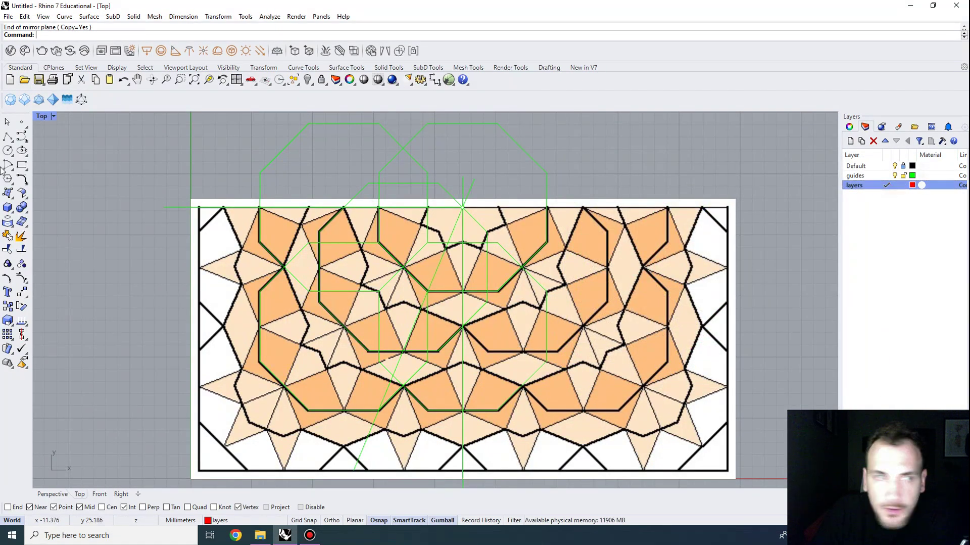
Draw a polyline along the left half of the innermost octagon, from the plan's top edge to the bottom side's midpoint
left_click(8, 150)
scroll(325, 209, "up", 4)
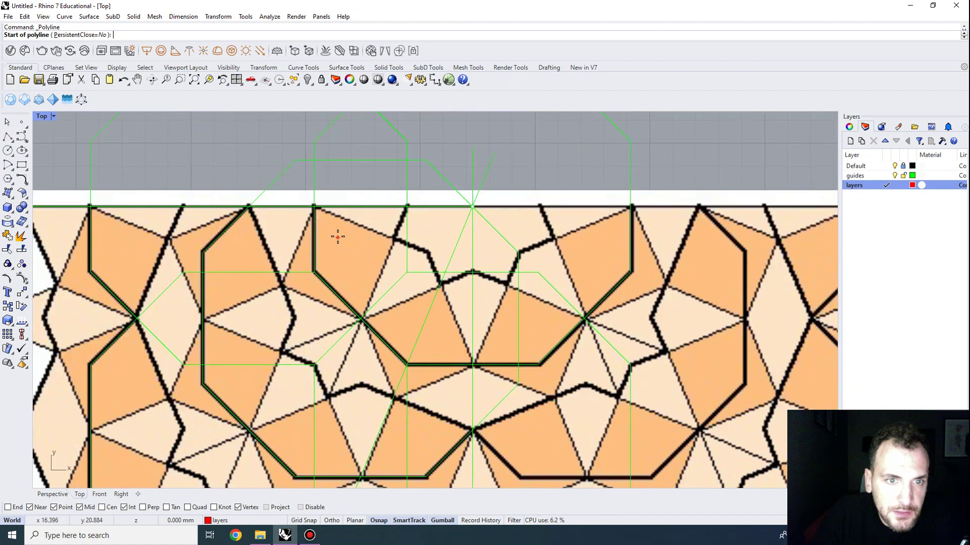
left_click(314, 208)
left_click(315, 272)
left_click(407, 364)
left_click(472, 364)
right_click(473, 365)
Draw a polyline along the middle octagon from the plan's top edge around to the vertical centre guide
scroll(418, 225, "down", 7)
scroll(344, 217, "up", 3)
right_click(332, 209)
left_click(337, 215)
left_click(299, 247)
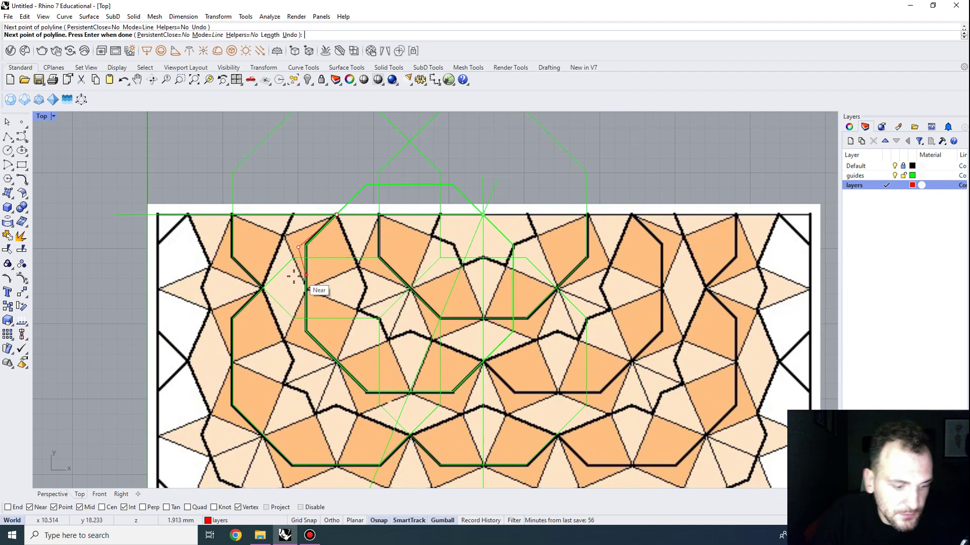
scroll(323, 200, "up", 3)
key("ctrl+z")
left_click(298, 273)
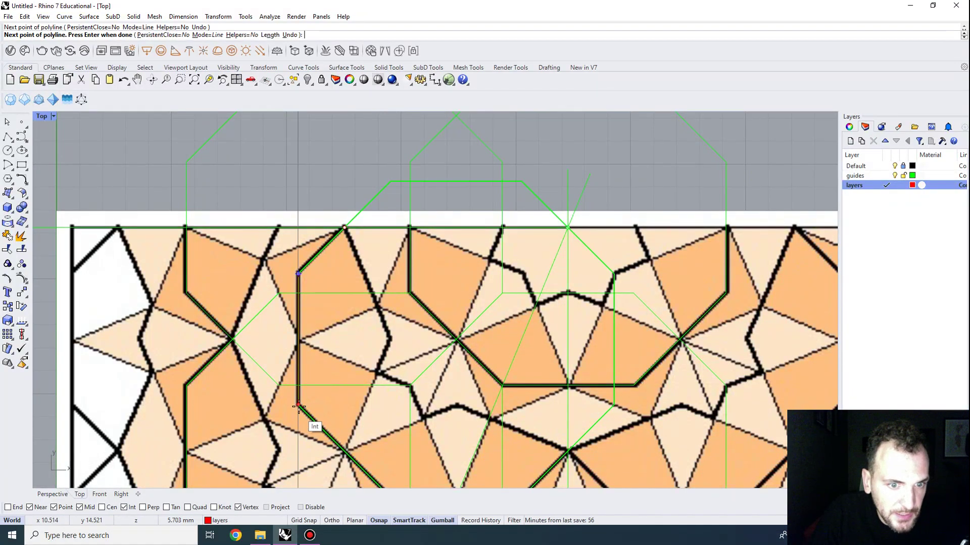
left_click(299, 405)
scroll(386, 397, "down", 4)
left_click(313, 319)
left_click(397, 320)
left_click(428, 289)
key("Return")
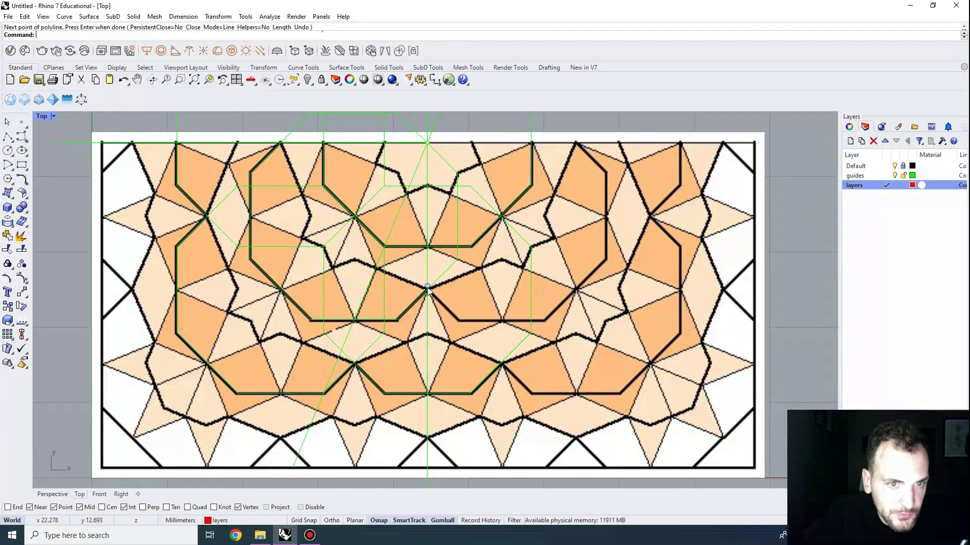
Draw a polyline along the upper-left octagon from the plan's top edge down to the outer outline's notch
right_click_drag(219, 202, 257, 267)
key("Return")
left_click(215, 208)
left_click(215, 250)
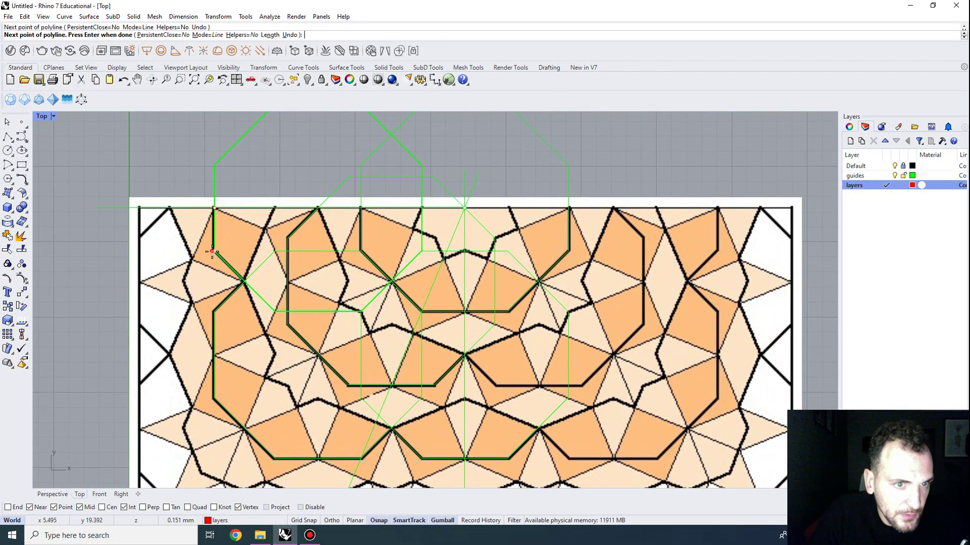
left_click(243, 281)
key("Return")
Mirror the short upper-left polyline about a horizontal line through the notch, and select both resulting curves
right_click_drag(223, 283, 255, 276)
left_click_drag(231, 169, 285, 320)
right_click_drag(285, 323, 307, 308)
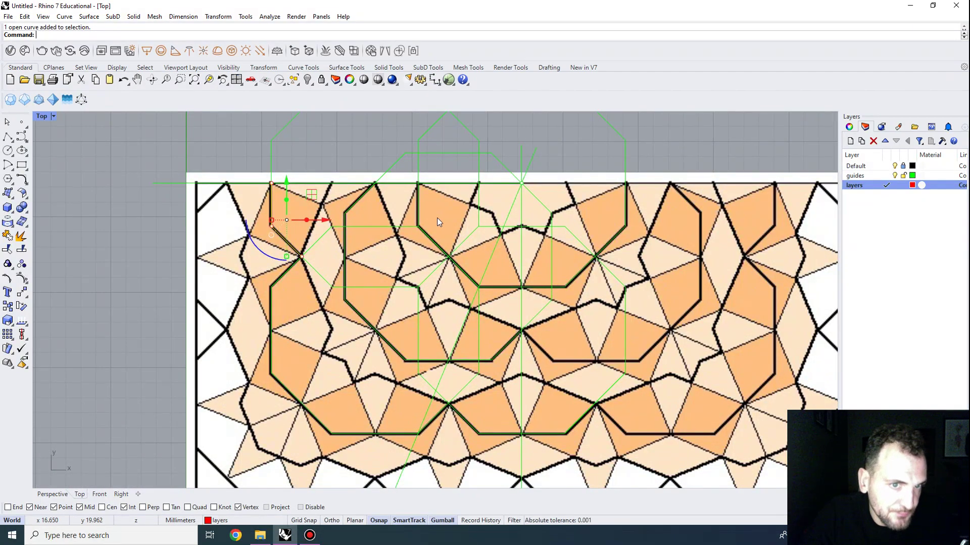
scroll(285, 294, "up", 2)
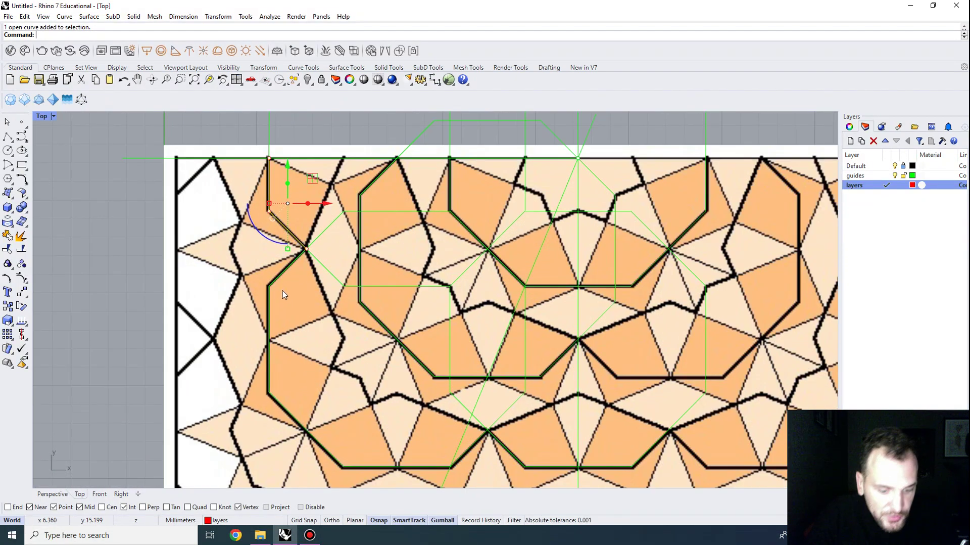
type("Mirror")
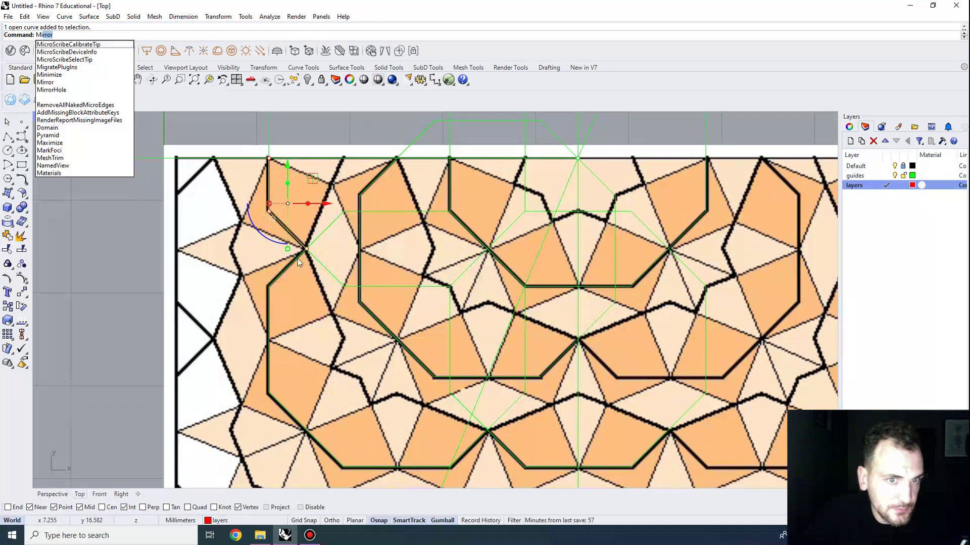
key("Return")
left_click(306, 248)
left_click(242, 248)
left_click_drag(232, 361, 348, 146)
scroll(306, 277, "down", 3)
scroll(307, 335, "up", 3)
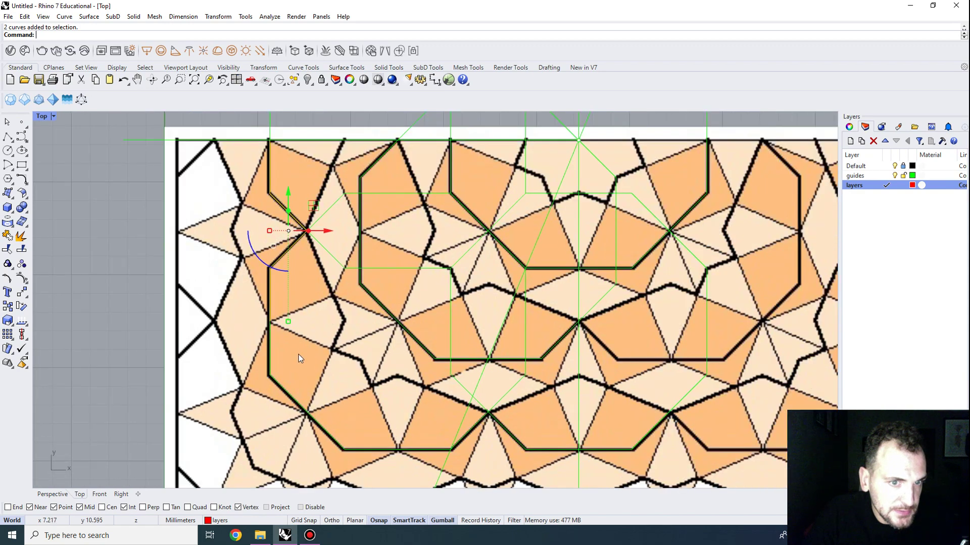
Try deleting the outer-left guide octagons, and undo the deletions
left_click(270, 356)
key("Delete")
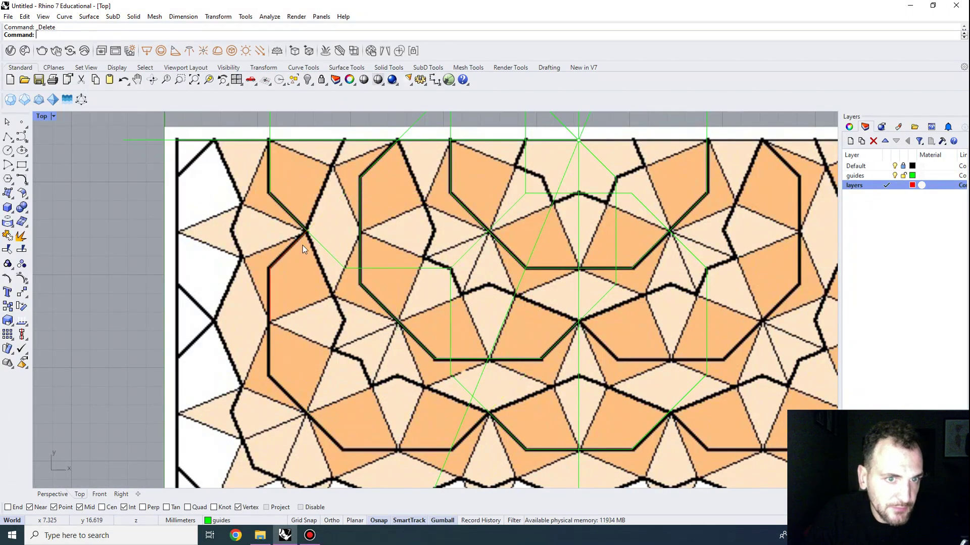
scroll(320, 262, "down", 3)
scroll(322, 283, "up", 1)
left_click_drag(322, 289, 276, 213)
key("ctrl+z")
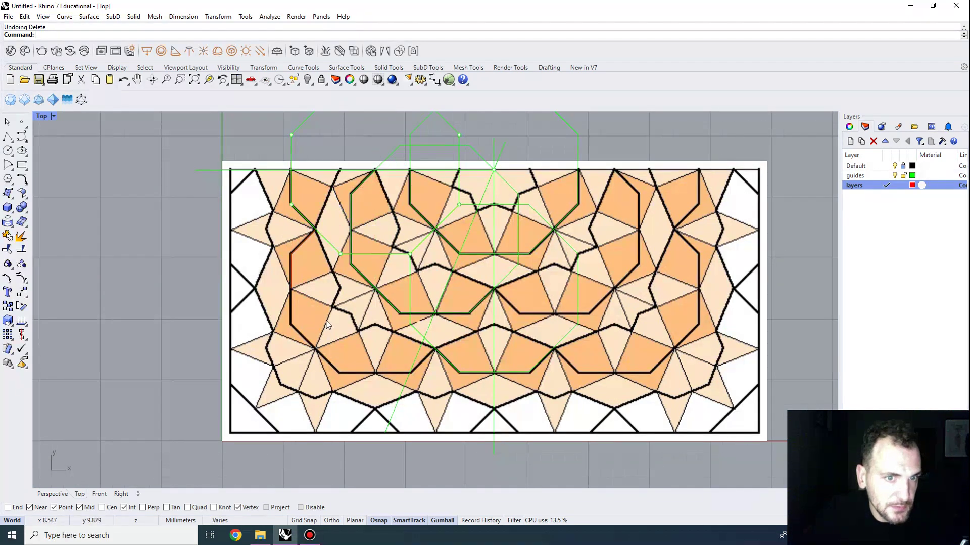
key("ctrl+z")
left_click(329, 323)
scroll(317, 210, "up", 1)
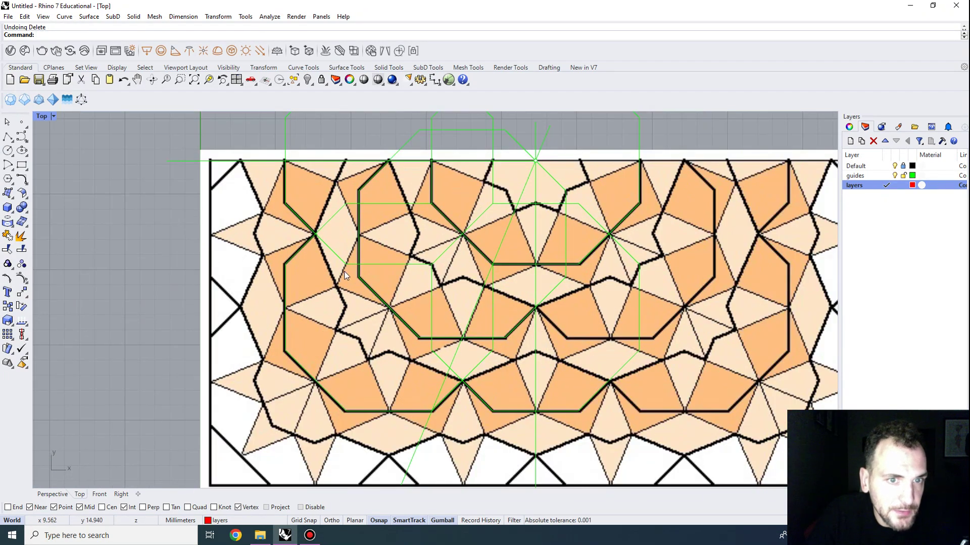
scroll(317, 203, "down", 3)
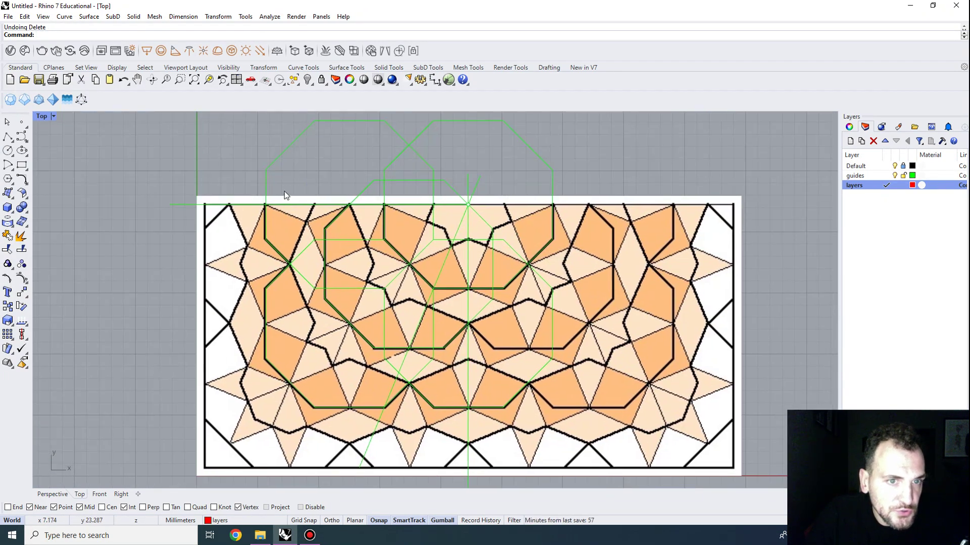
Trim the upper-left, outer-left and lower-centre octagons against each other, removing the parts off the outermost outline
type("trim")
key("Return")
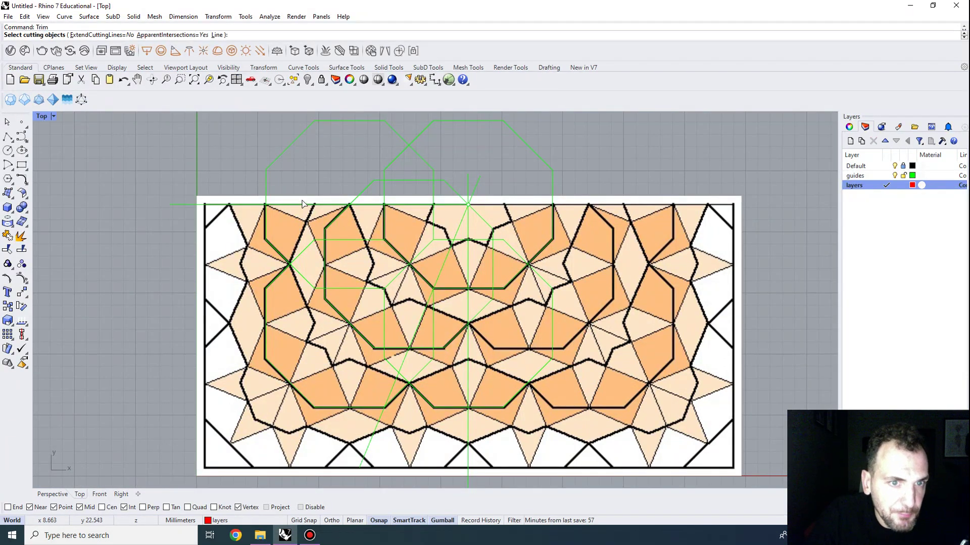
left_click(279, 277)
left_click(424, 397)
key("Return")
left_click(420, 372)
left_click(390, 363)
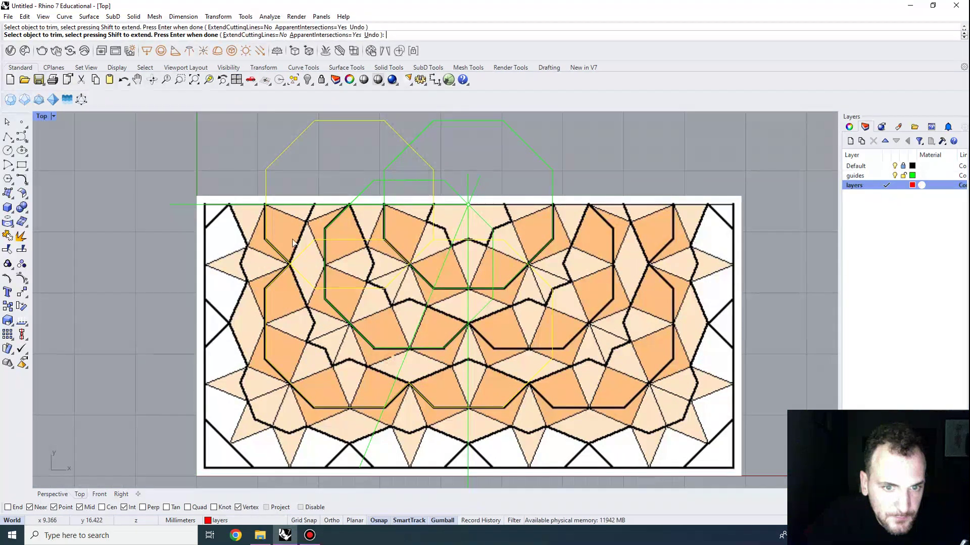
left_click_drag(312, 230, 295, 295)
left_click_drag(300, 192, 264, 168)
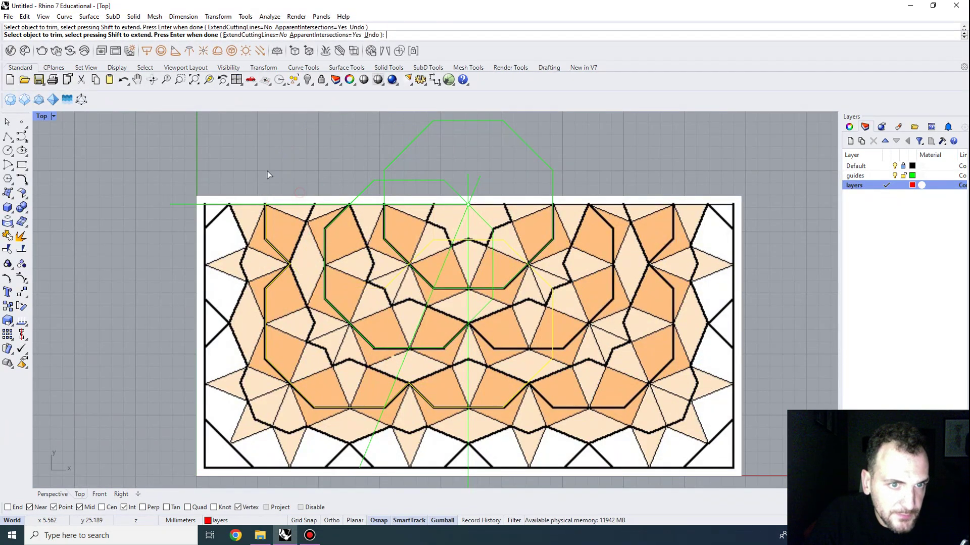
left_click(555, 414)
key("ctrl+z")
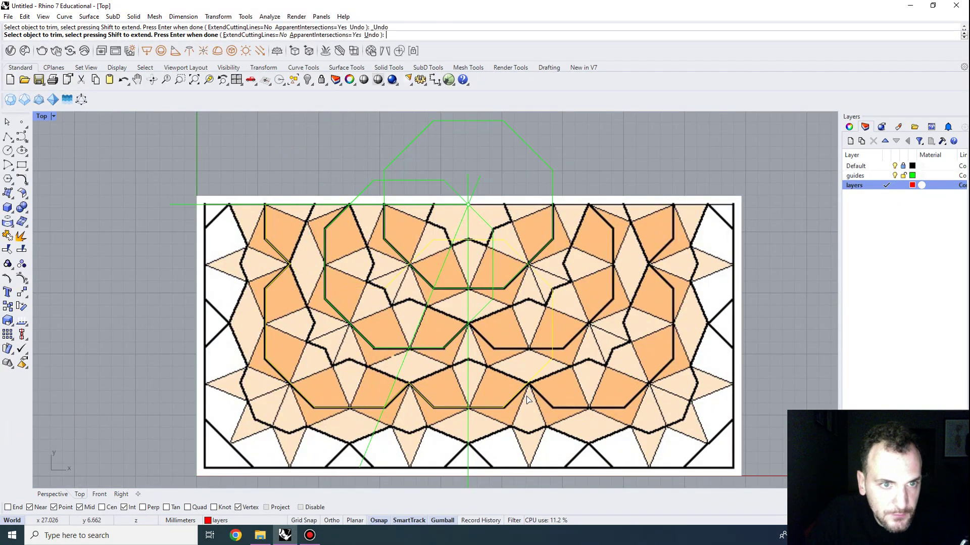
right_click(484, 461)
Trim away the part of the lower-centre octagon to the right of the vertical centre guide
left_click_drag(493, 440, 451, 394)
right_click(498, 408)
left_click_drag(526, 430, 491, 383)
key("Return")
Join the trimmed octagon pieces along the outermost outline and assign the joined curve to the layers layer
left_click_drag(437, 444, 403, 398)
left_click_drag(250, 229, 248, 252)
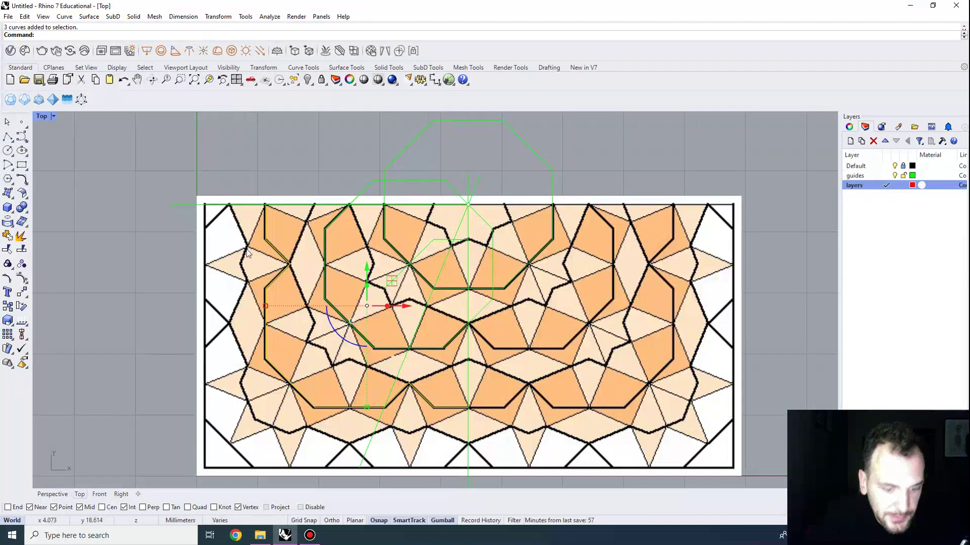
key("ctrl+j")
left_click(849, 126)
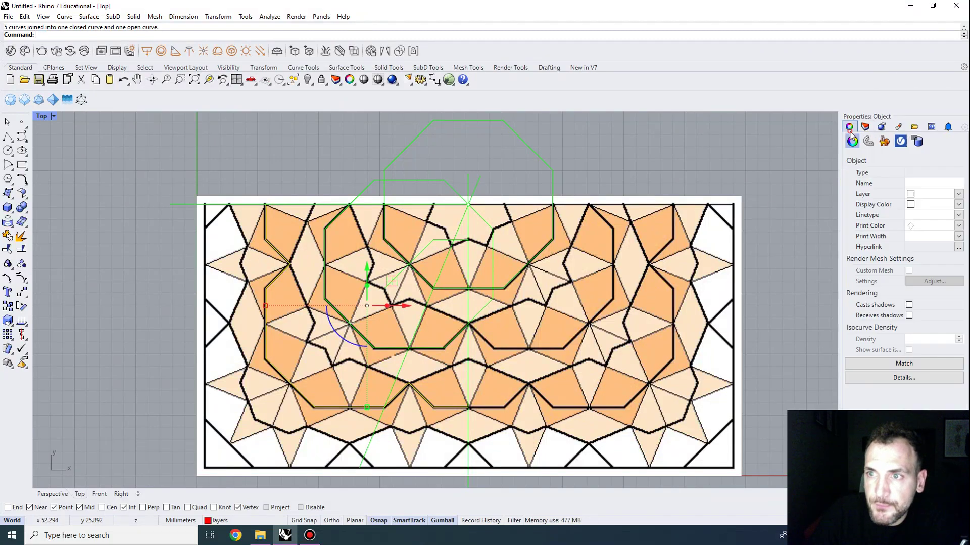
left_click(608, 154)
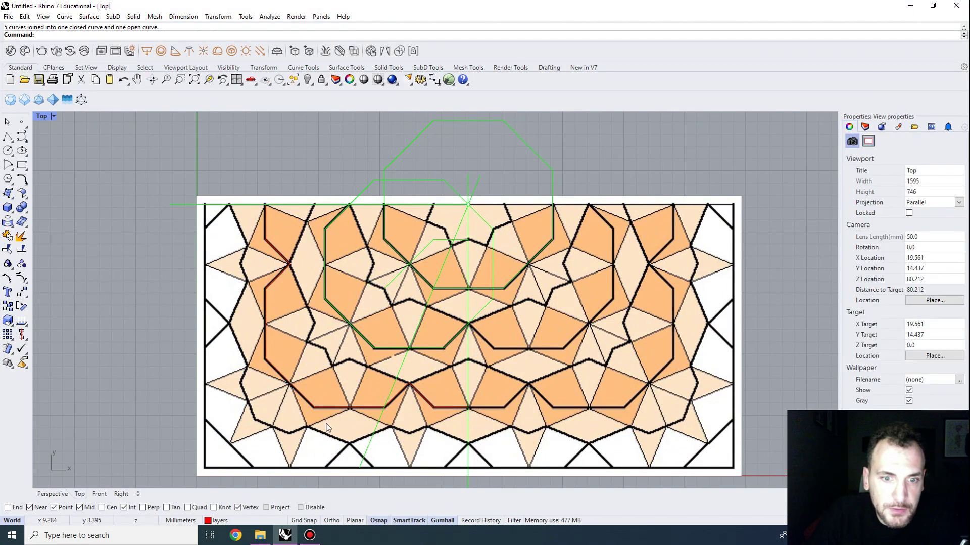
Inspect the middle octagon outline for overlapping curves on the guides and layers layers
right_click_drag(326, 427, 326, 418)
left_click(338, 303)
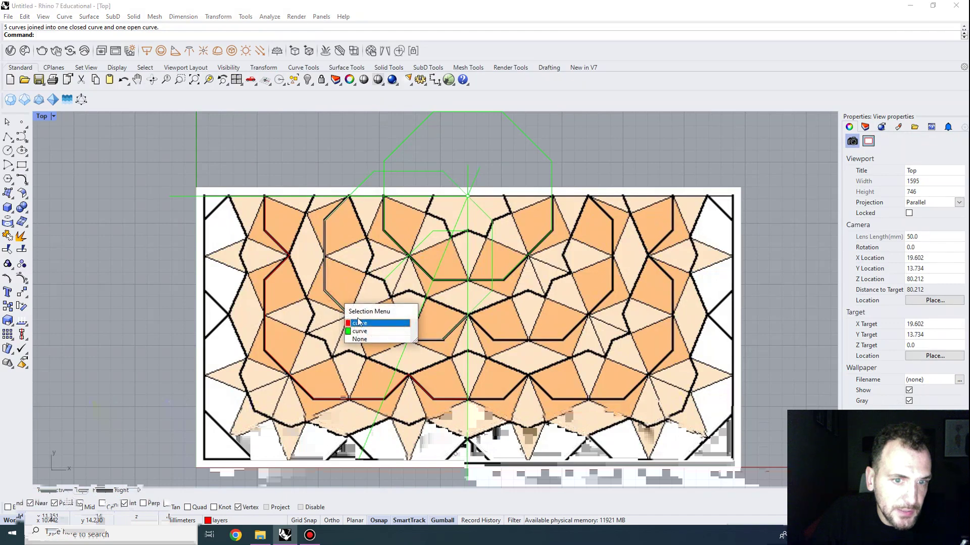
left_click(359, 322)
left_click(305, 357)
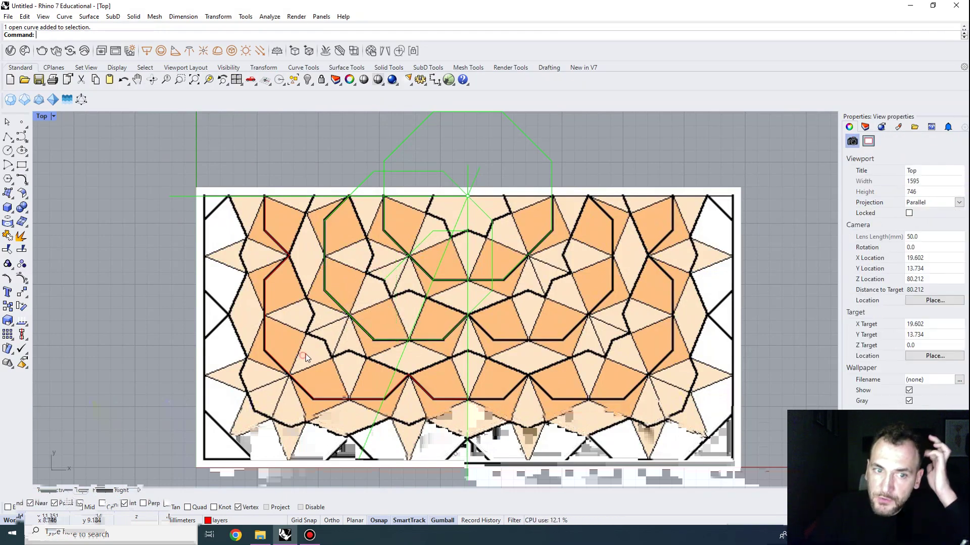
right_click_drag(305, 357, 297, 348)
scroll(324, 305, "up", 2)
right_click_drag(328, 302, 284, 325)
scroll(284, 324, "down", 2)
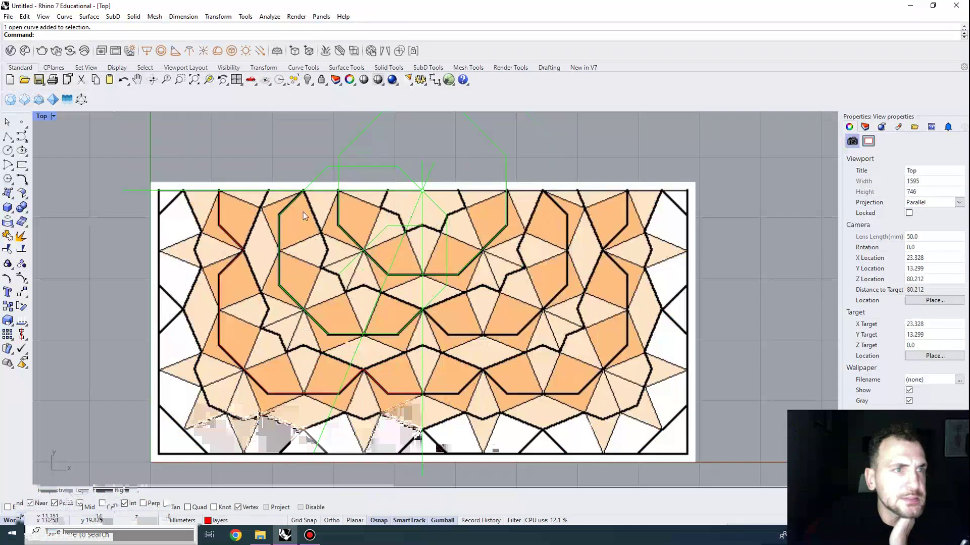
Set the print width of the layers layer to 1.0 mm
left_click(865, 126)
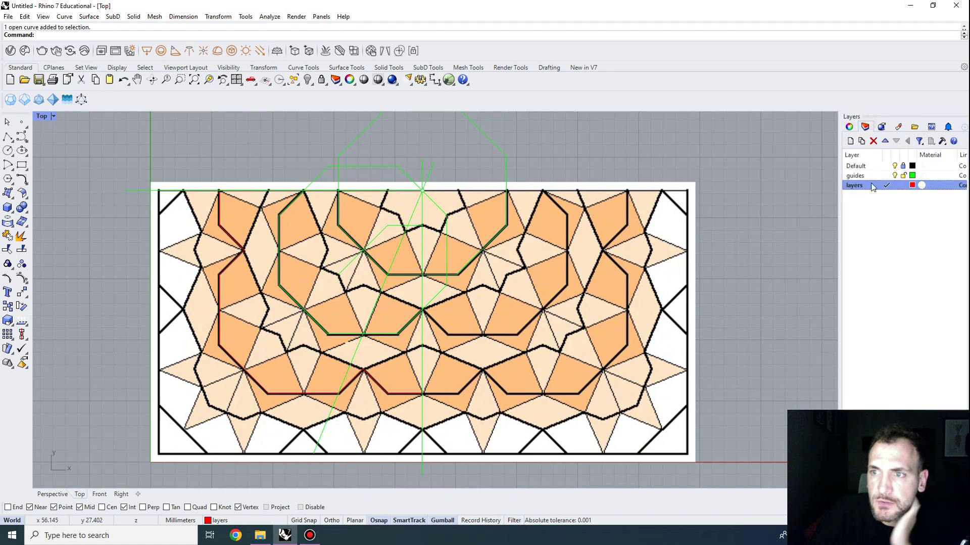
right_click(874, 185)
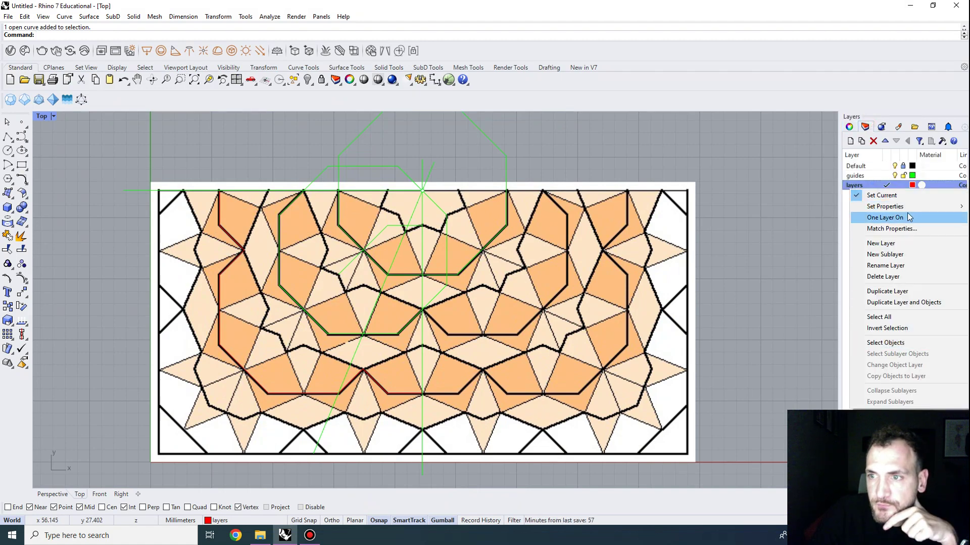
mouse_move(909, 206)
left_click(809, 305)
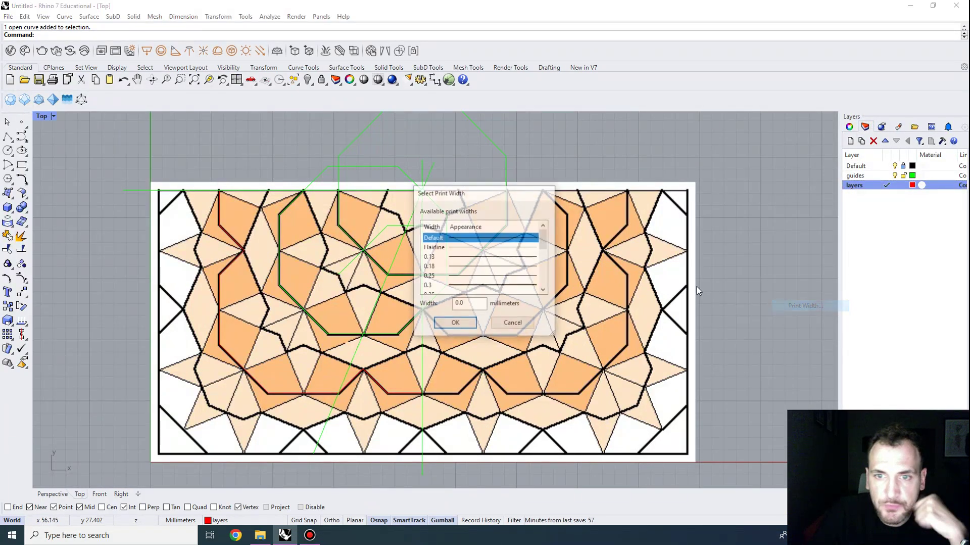
scroll(445, 269, "down", 3)
left_click(446, 266)
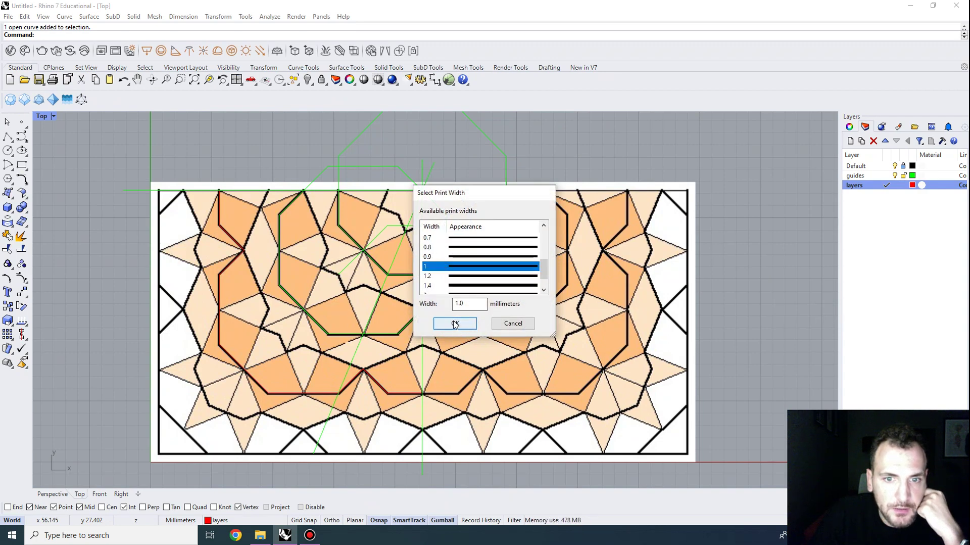
left_click(457, 324)
Check the viewport's Print Preview setting and view the layer outlines with the guides layer hidden, restoring it after viewing
left_click(50, 116)
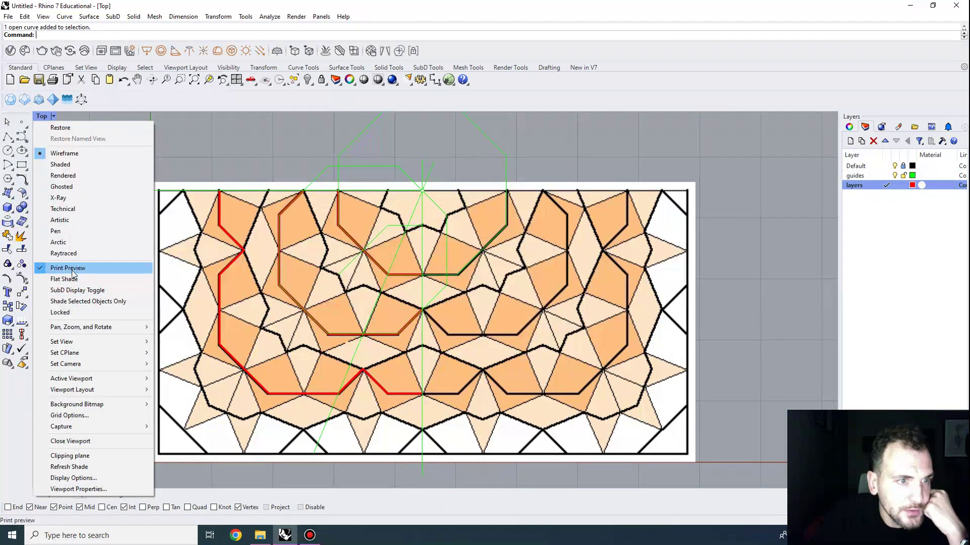
left_click(213, 165)
scroll(317, 247, "up", 2)
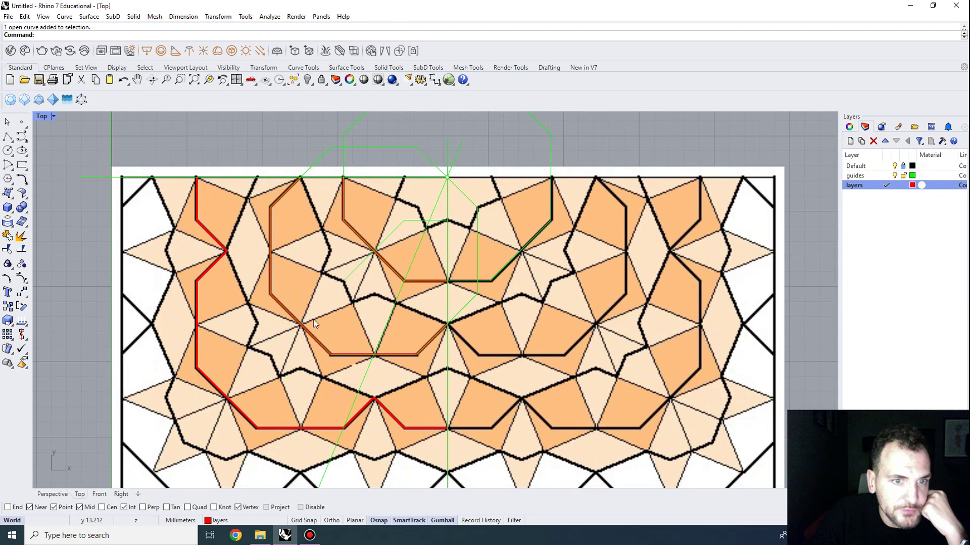
scroll(314, 312, "down", 2)
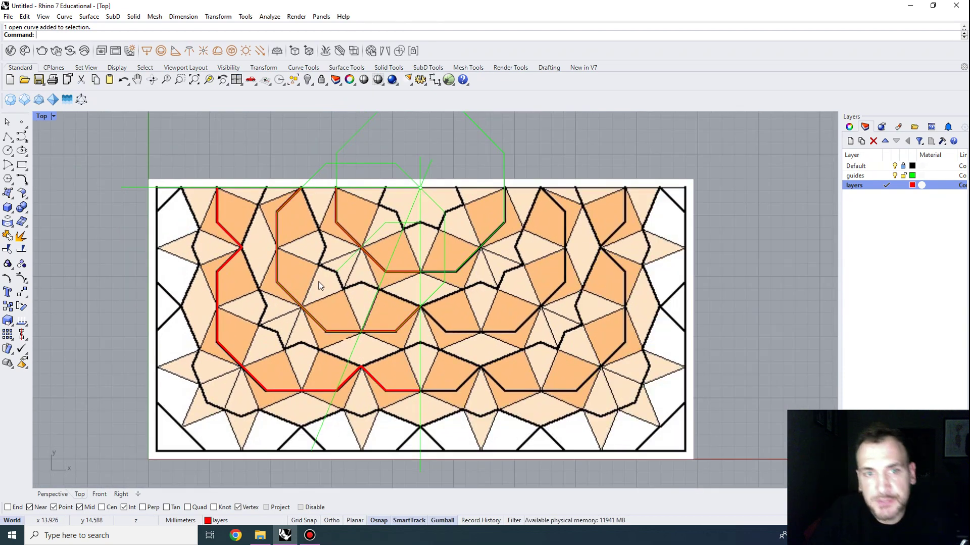
left_click(896, 176)
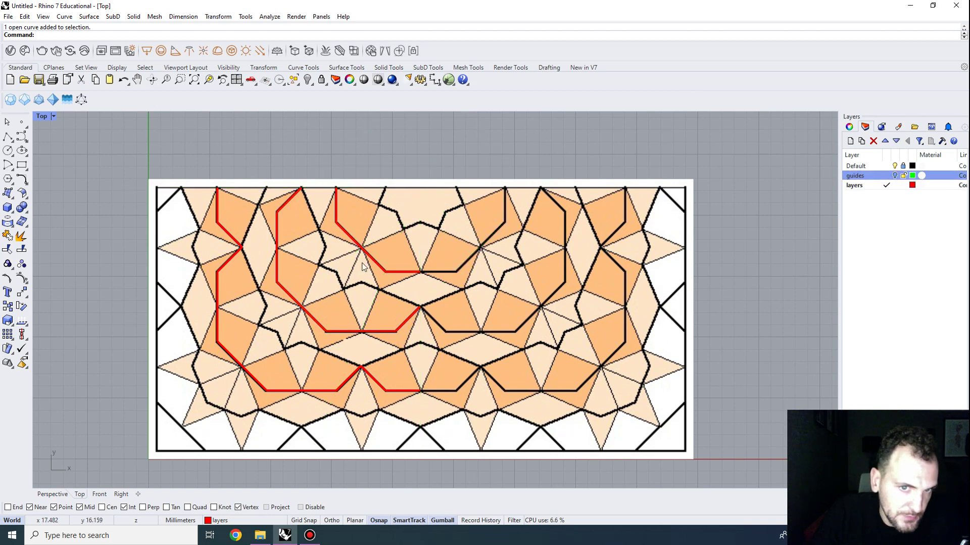
left_click(895, 175)
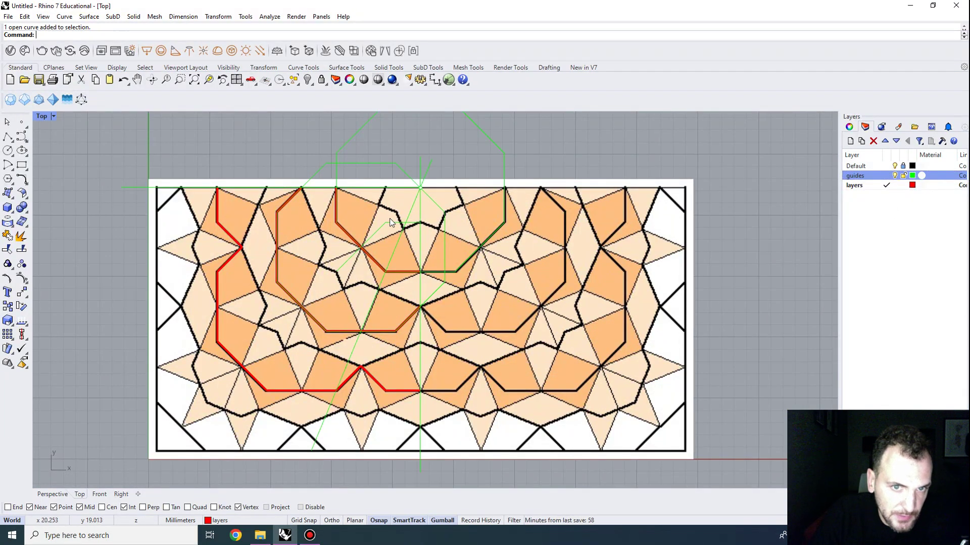
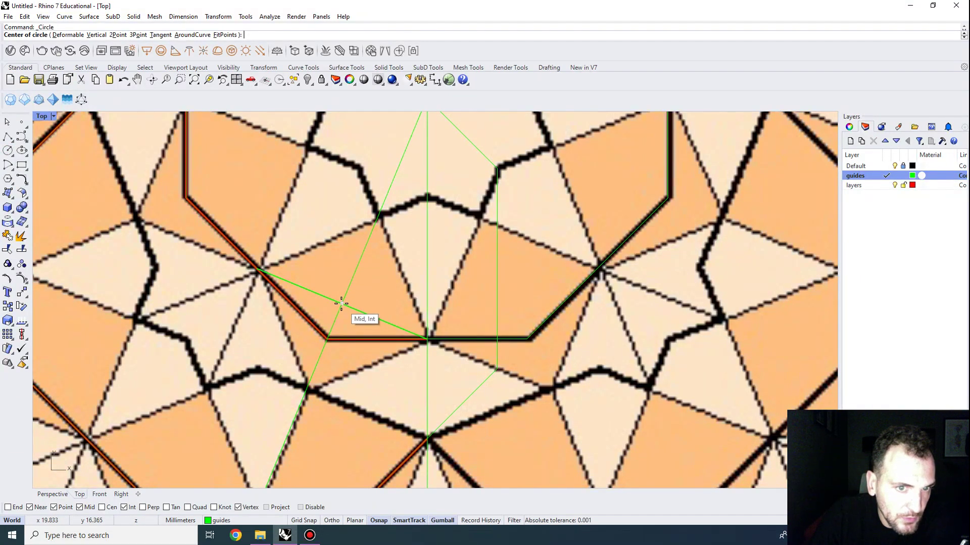
Draw a guide circle from the short diagonal's midpoint through its endpoint on the centre guide, and place points where it crosses the slanted guide
left_click(341, 303)
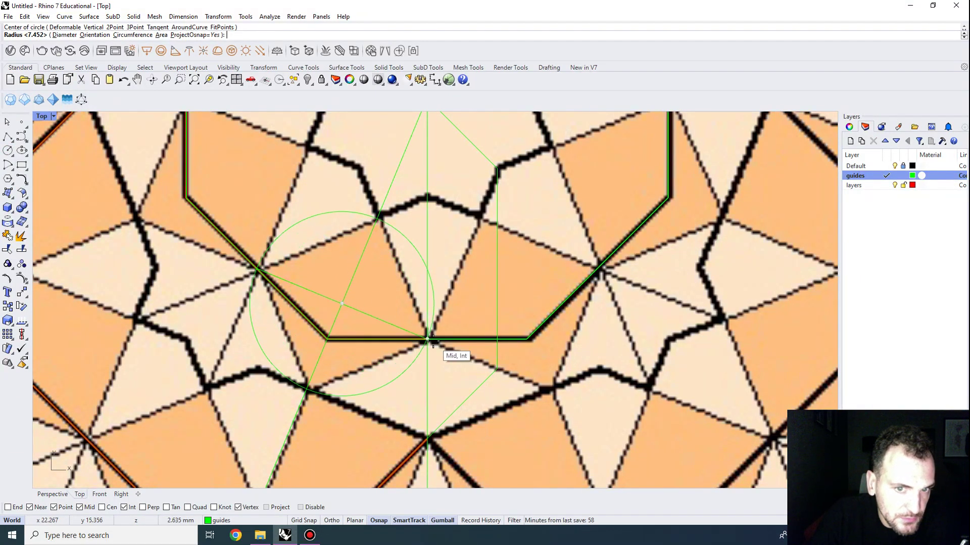
left_click(429, 338)
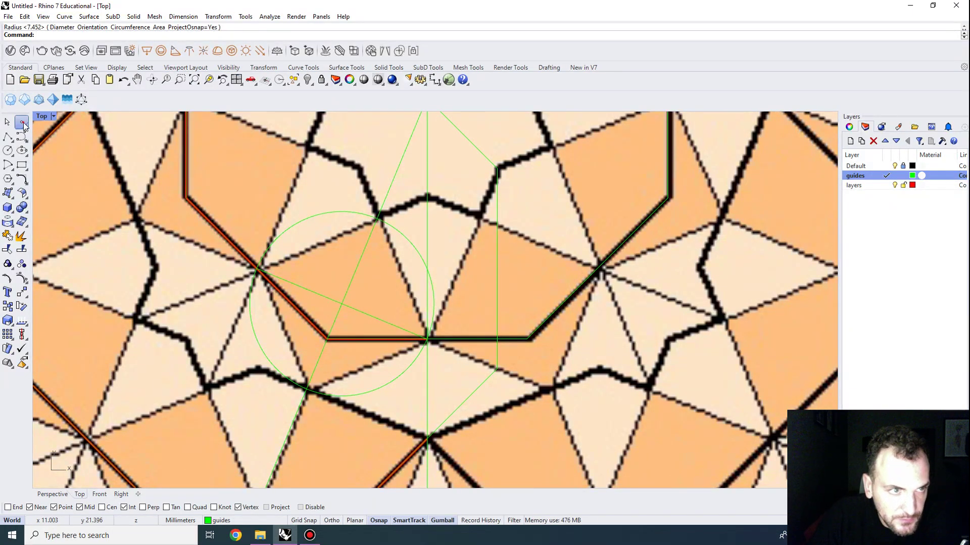
left_click(22, 122)
left_click(378, 219)
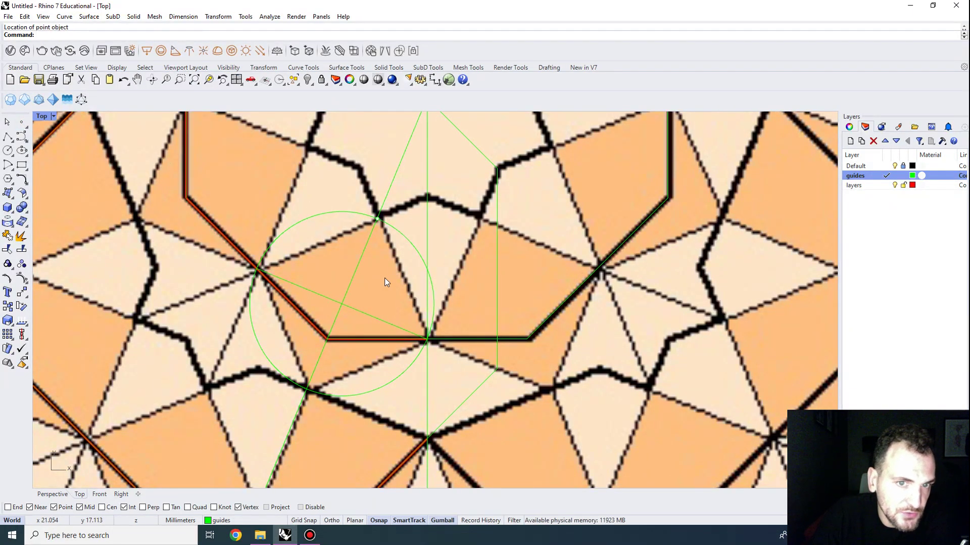
right_click(313, 397)
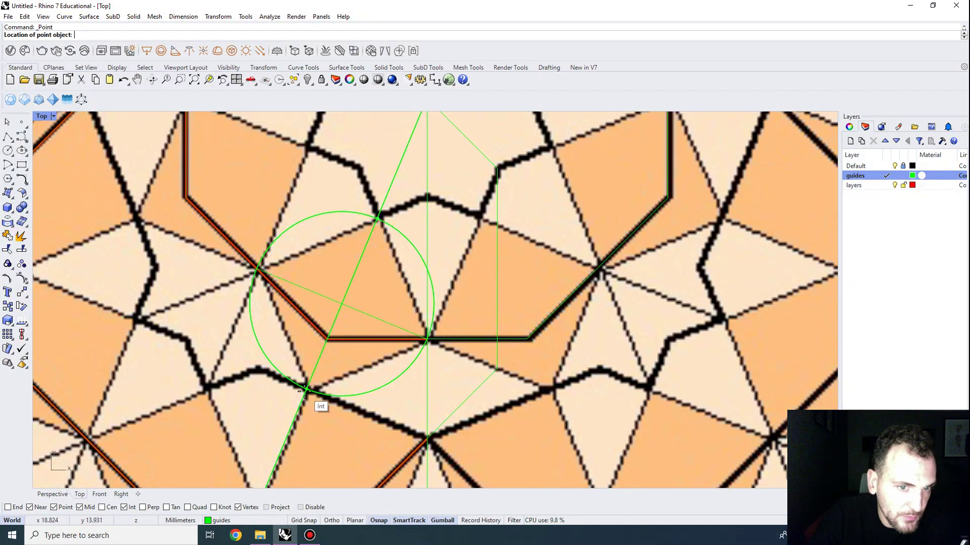
left_click(303, 390)
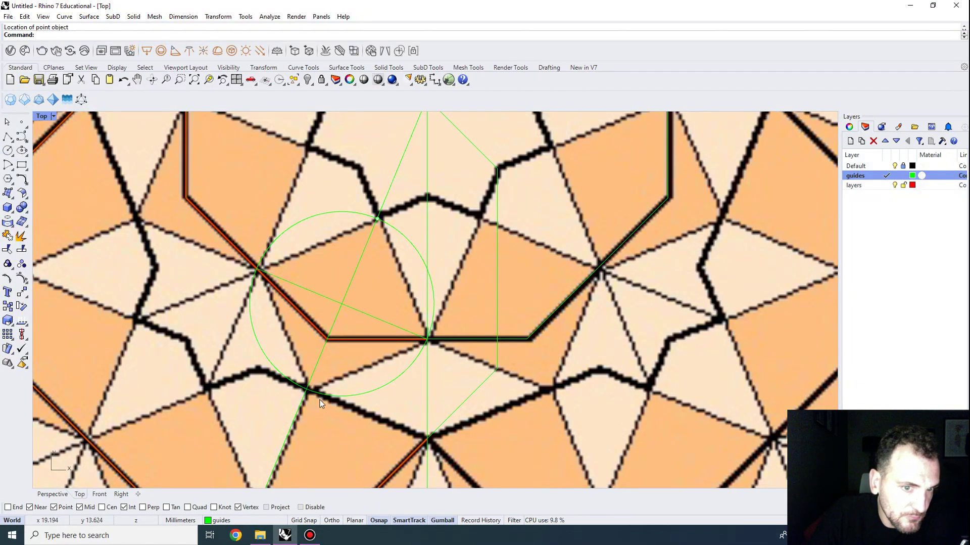
Draw a guide line from the midpoint of the inner octagon's lower-left edge to the upper circle intersection point
scroll(379, 265, "down", 2)
scroll(363, 315, "up", 2)
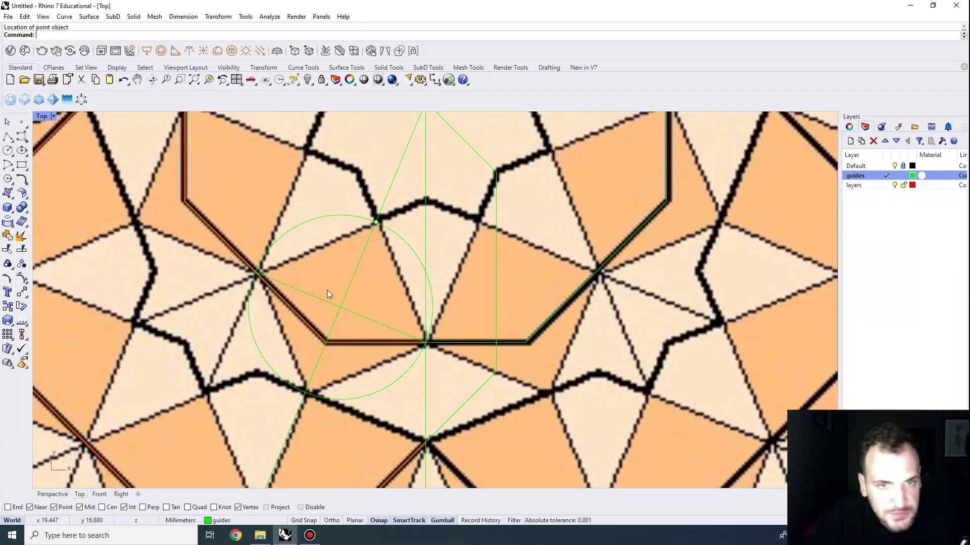
scroll(416, 255, "up", 2)
right_click_drag(416, 265, 433, 362)
scroll(426, 284, "down", 2)
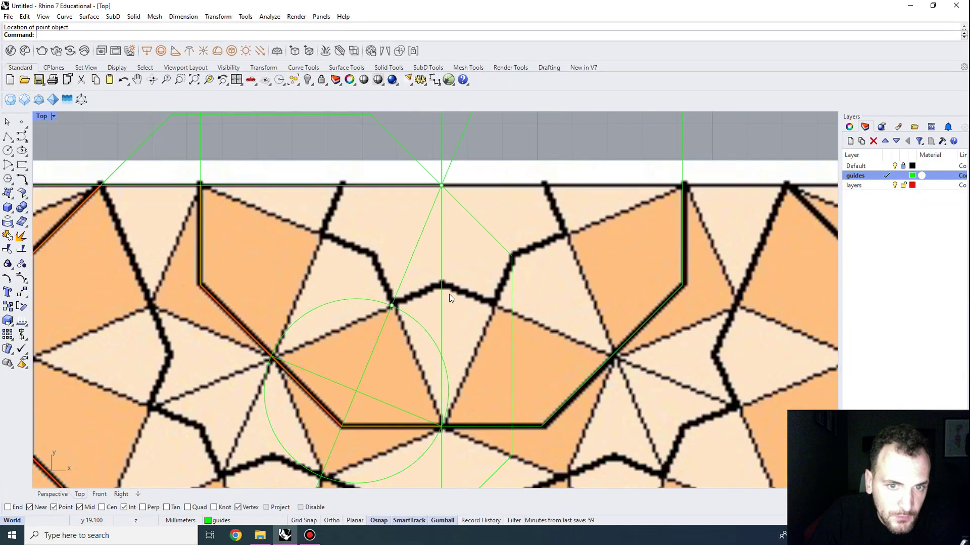
left_click(7, 136)
left_click(271, 356)
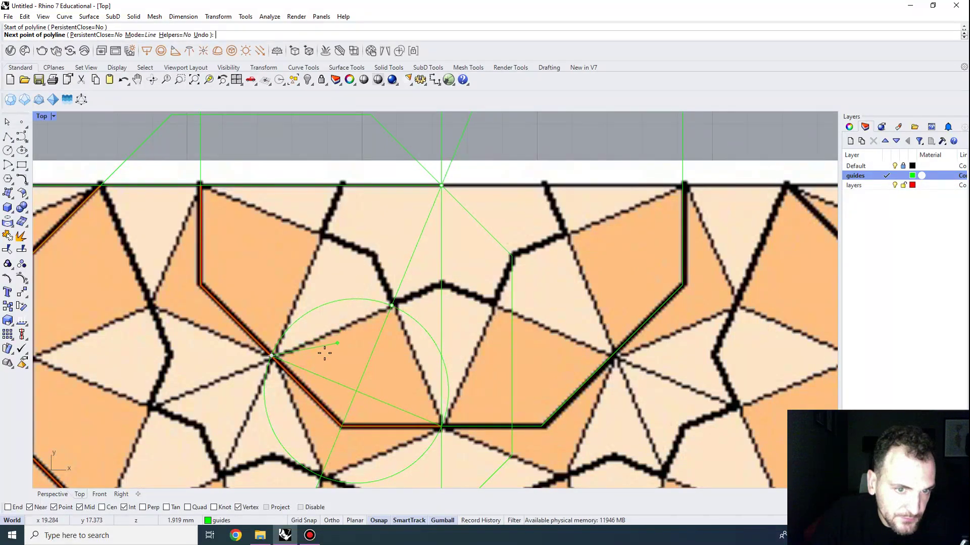
left_click(392, 305)
key("Return")
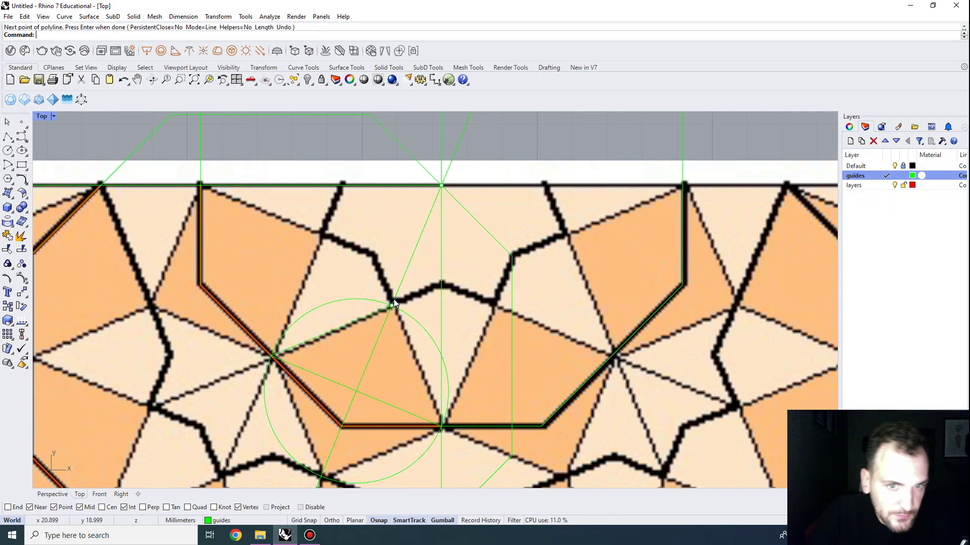
Extend the new guide line up to the vertical centre guide
type("Extend")
key("Return")
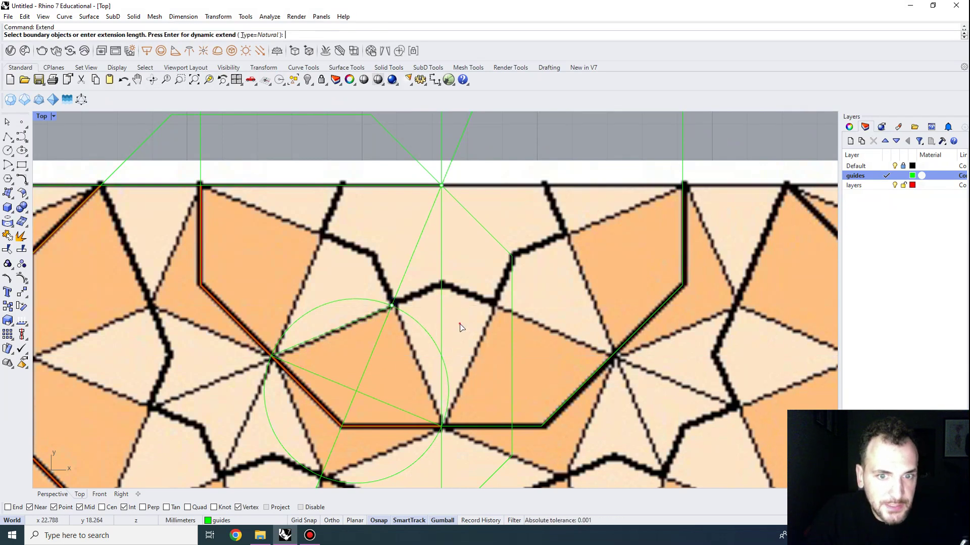
left_click(442, 316)
key("Return")
left_click(385, 317)
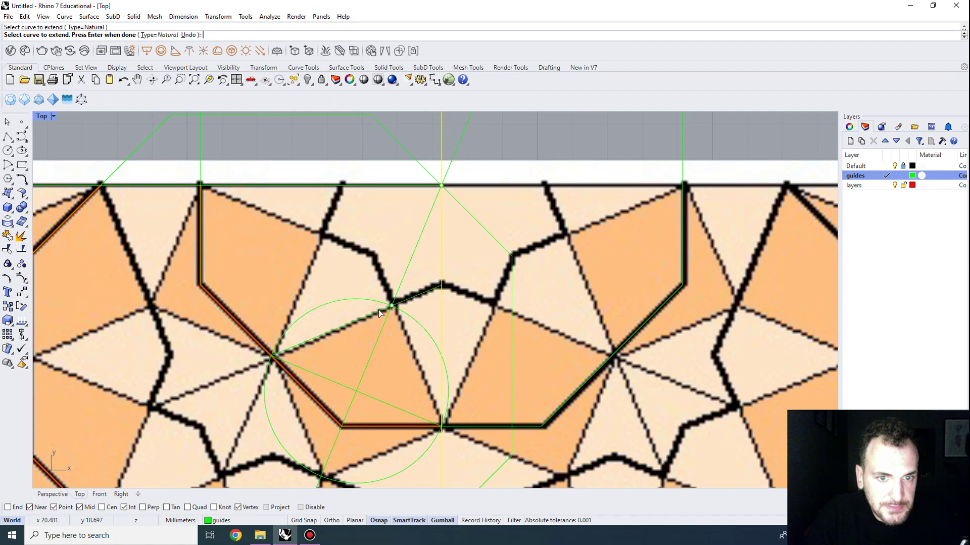
key("Return")
scroll(413, 283, "up", 2)
scroll(437, 305, "down", 2)
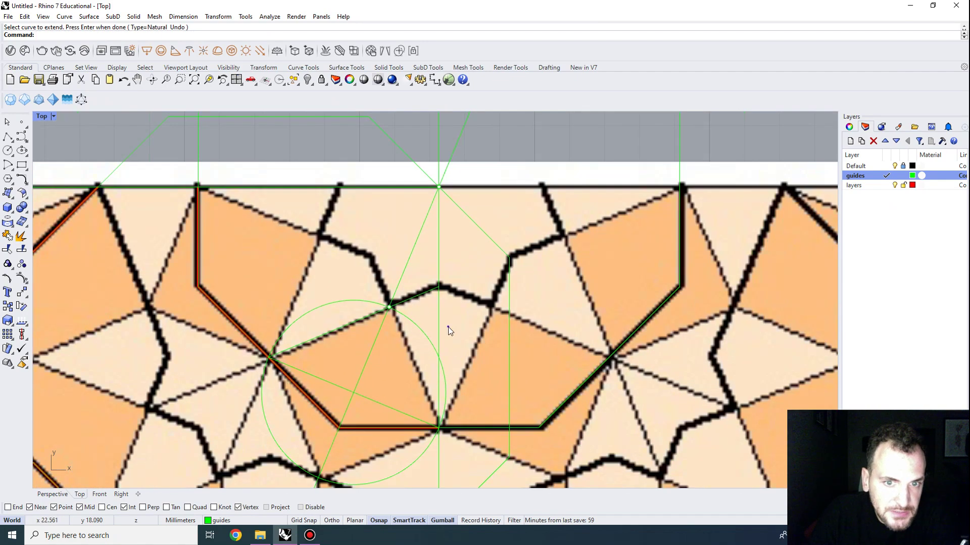
Make the layers layer current and draw a segment from the upper circle intersection point to the extended line's end on the centre guide
left_click(887, 185)
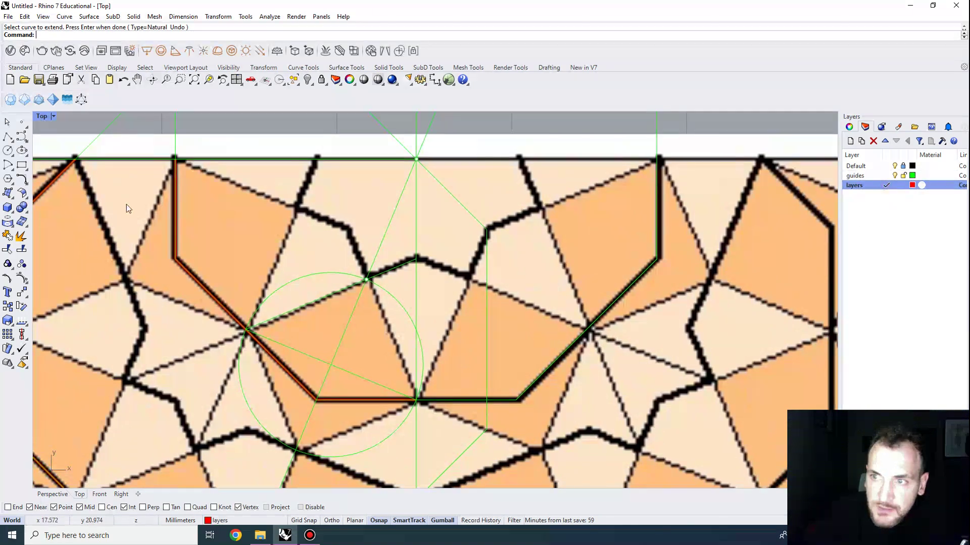
left_click(8, 136)
left_click(365, 279)
left_click(415, 259)
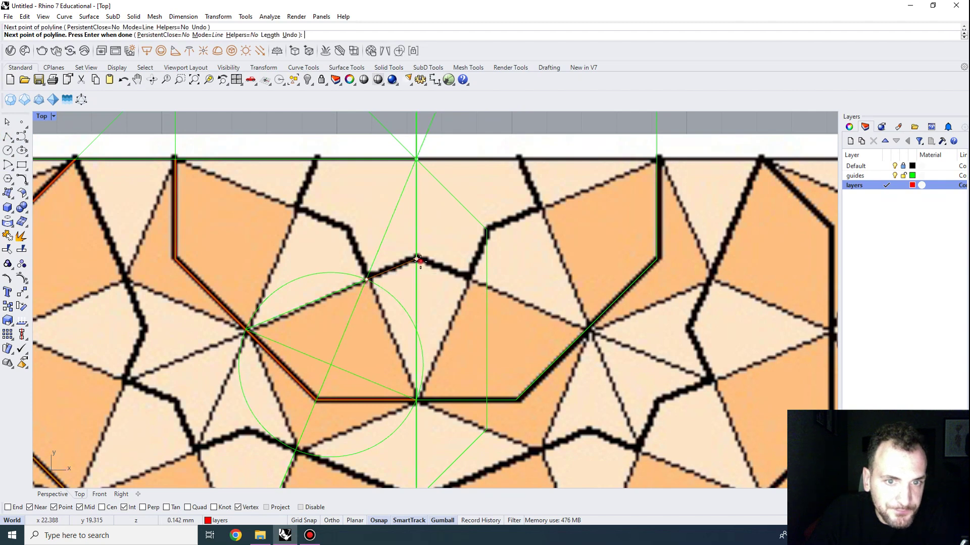
key("Return")
Mirror the short segment across the slanted guide to form the adjacent edge of the small star outline
left_click(421, 278)
left_click(428, 296)
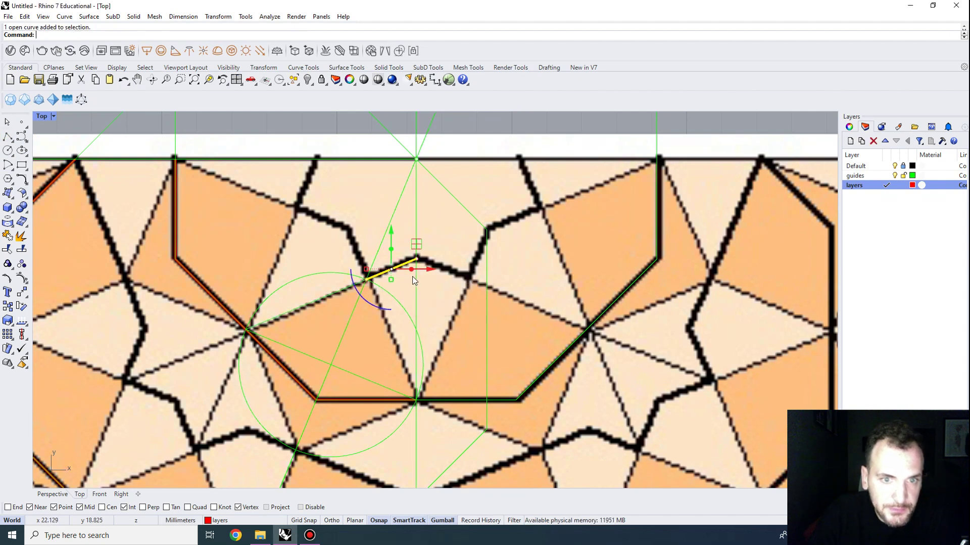
key("Return")
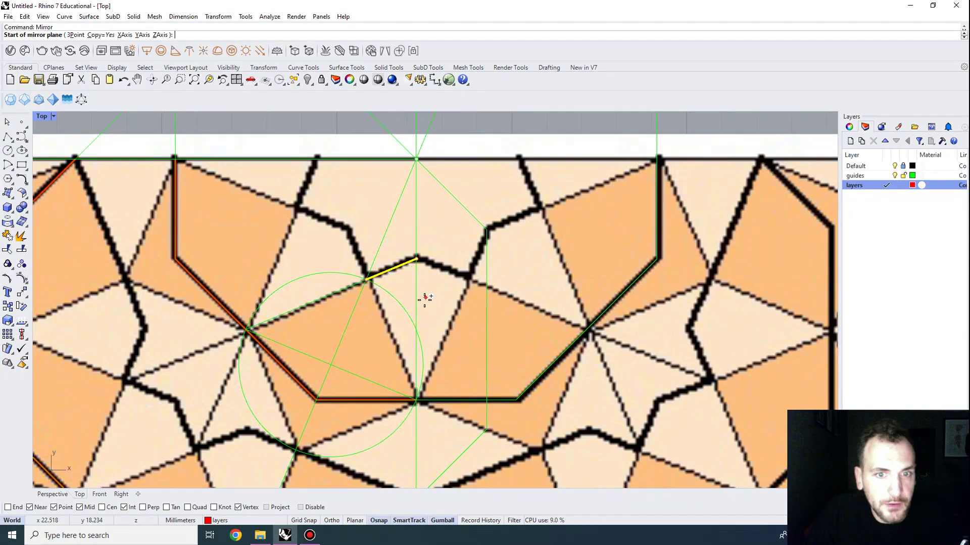
scroll(440, 216, "down", 3)
scroll(440, 216, "up", 3)
left_click(392, 277)
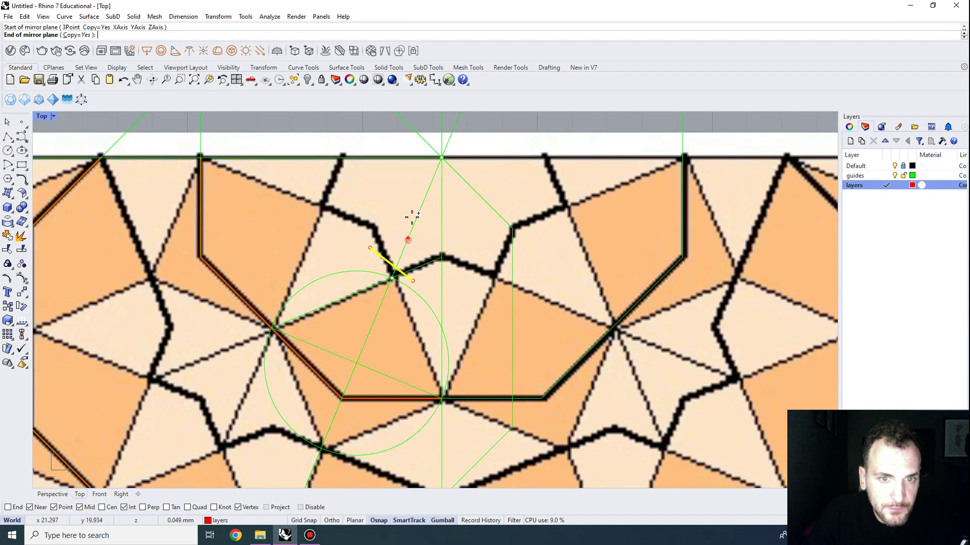
left_click(430, 181)
Finish mirroring the short star segment across the slanted guide and join the two segments into one curve
left_click_drag(342, 190, 430, 235)
left_click(424, 264)
left_click(454, 289)
left_click(419, 267)
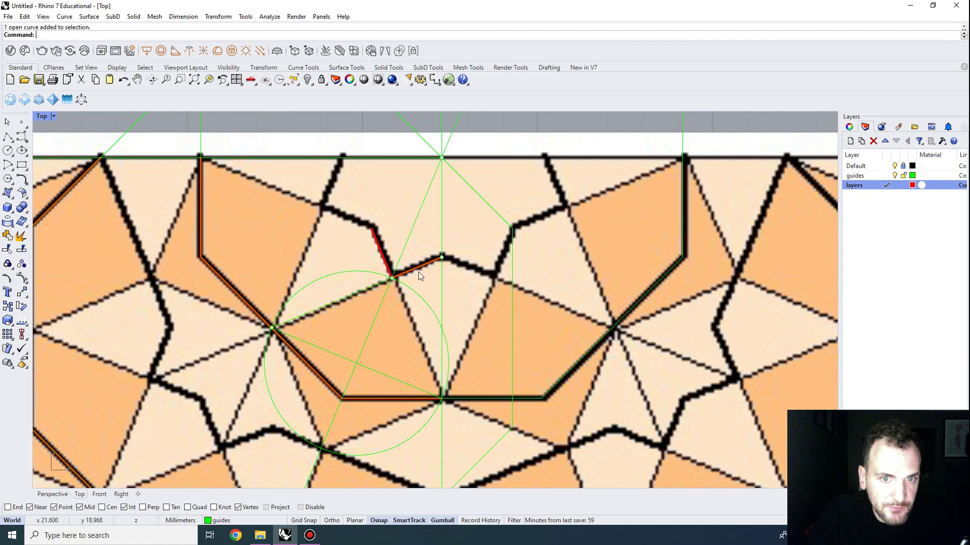
left_click(451, 299)
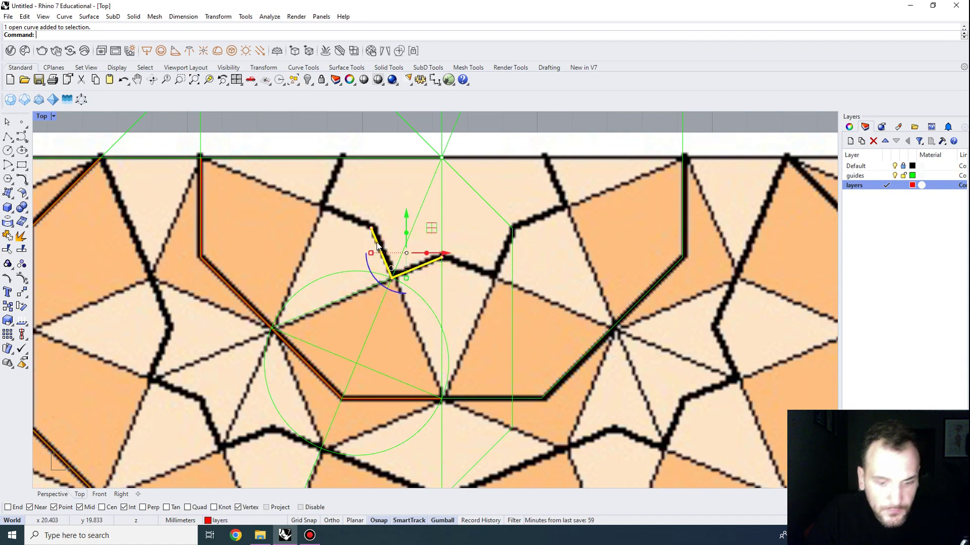
key("ctrl+j")
type("mirror")
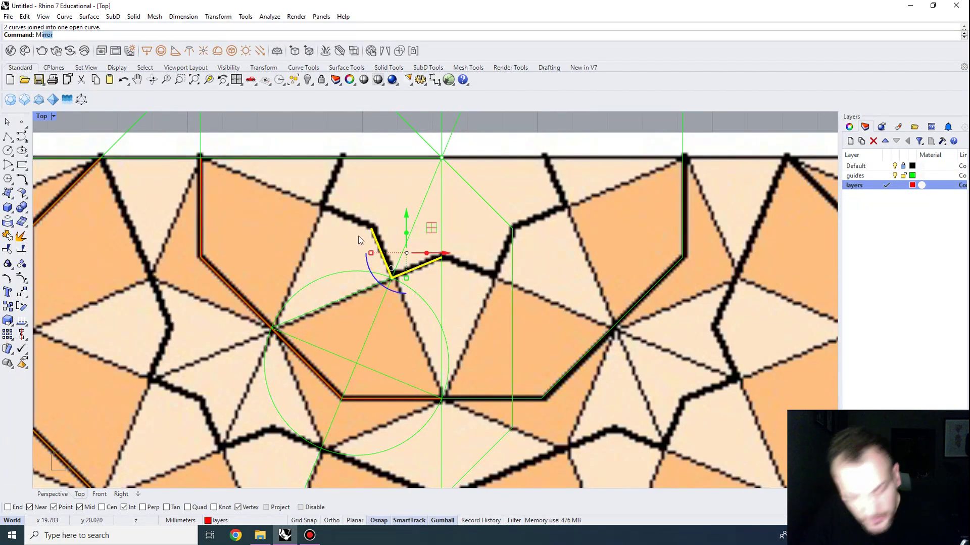
key("Return")
key("Escape")
key("Escape")
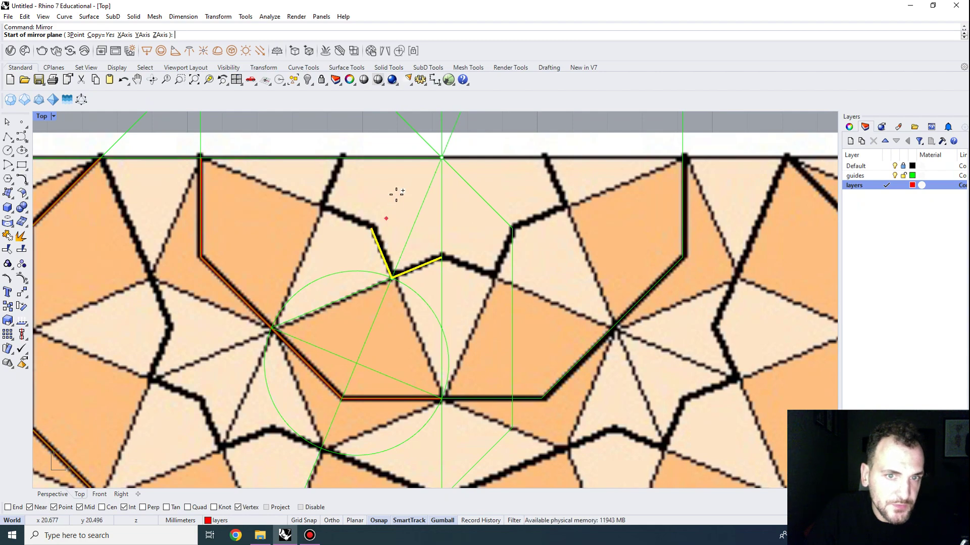
Make the guides layer current and draw a diagonal guide from the top centre point to the midpoint of the outermost outline's lower-left edge
scroll(596, 173, "down", 5)
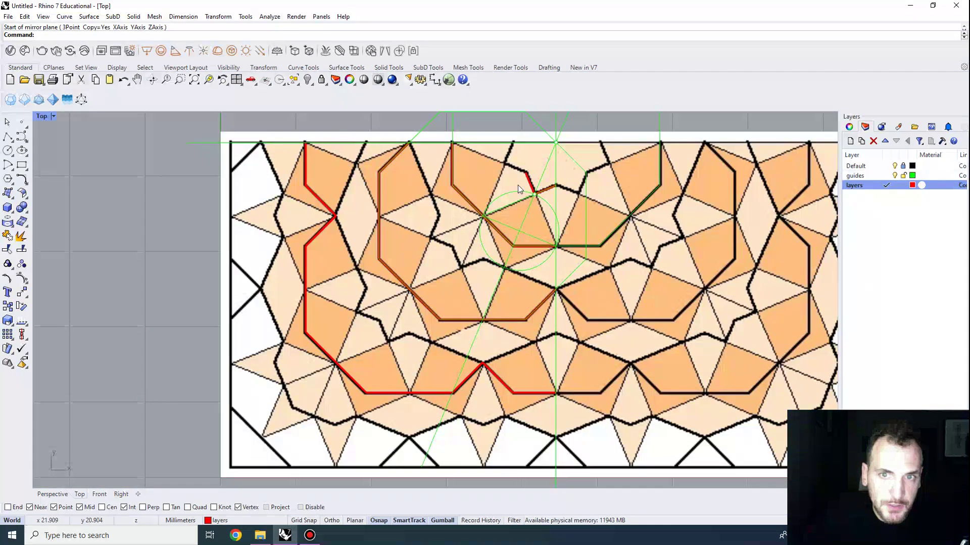
left_click(875, 177)
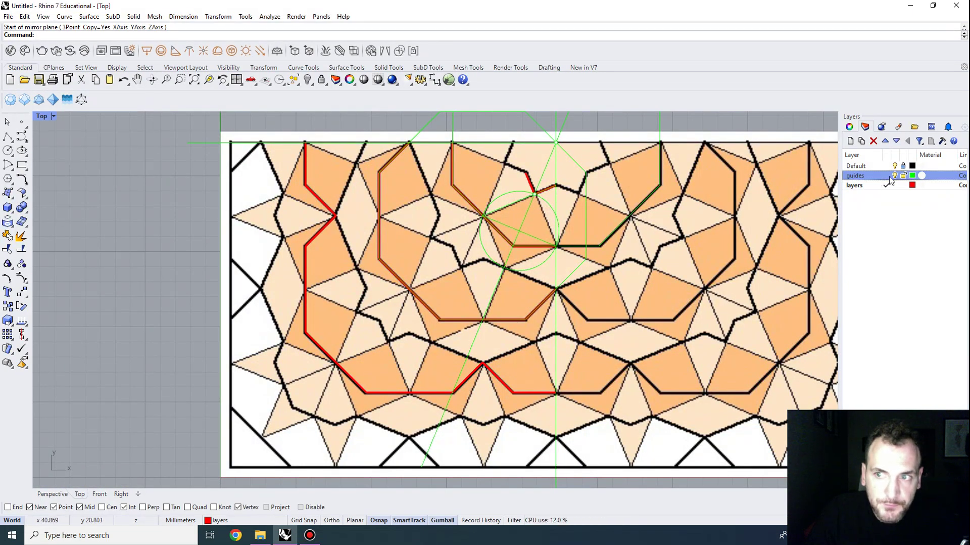
left_click(887, 175)
left_click(8, 136)
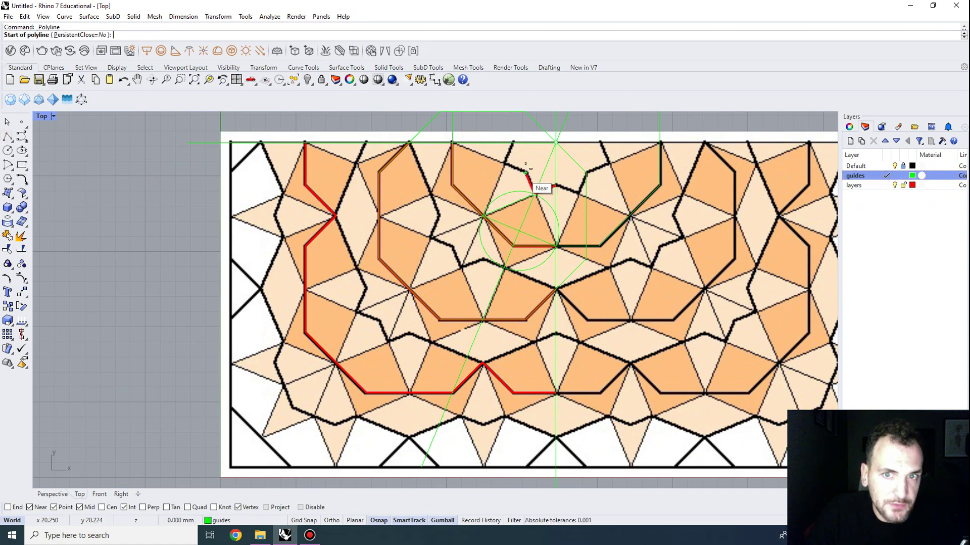
left_click(556, 143)
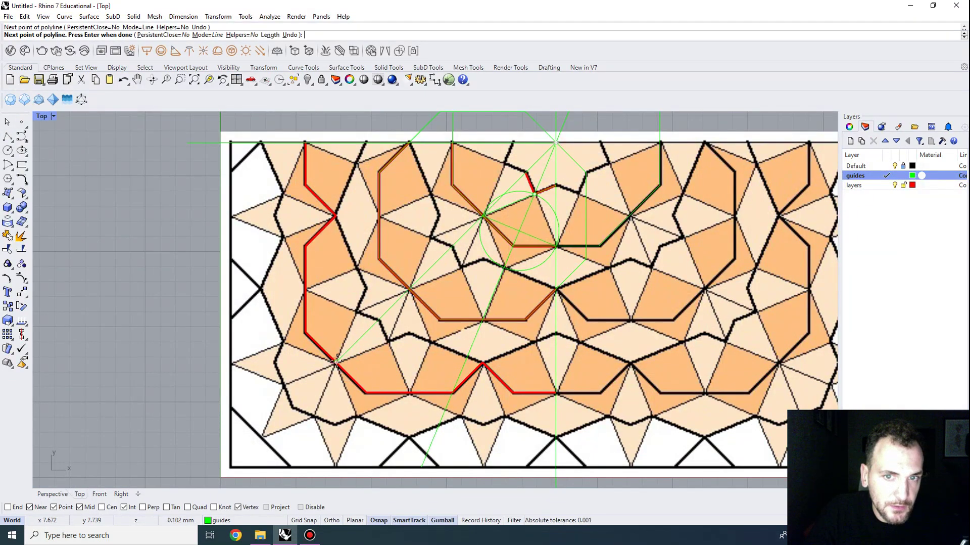
key("Return")
Mirror the joined two-segment star curve across the diagonal guide, keeping the original
scroll(526, 216, "up", 3)
type("M")
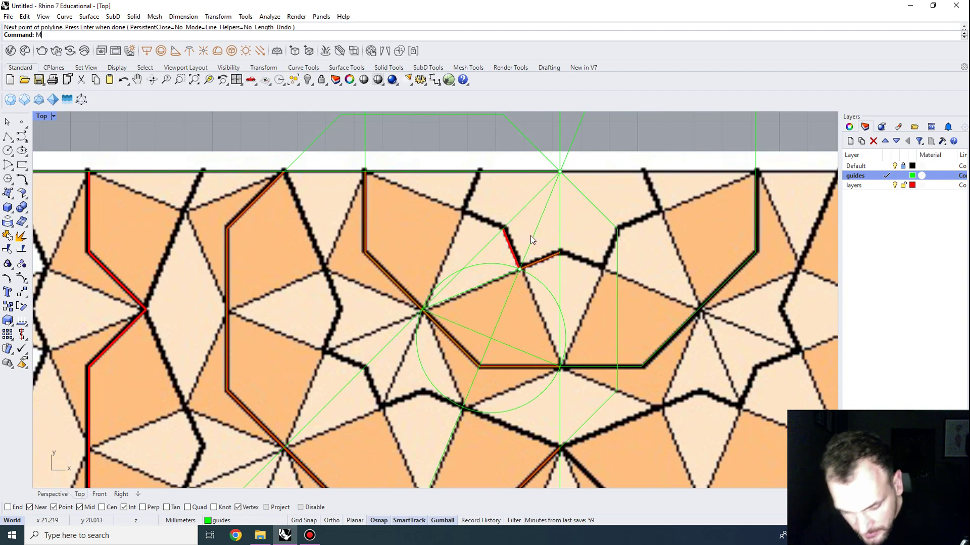
type("irror")
key("Return")
left_click(511, 246)
key("Return")
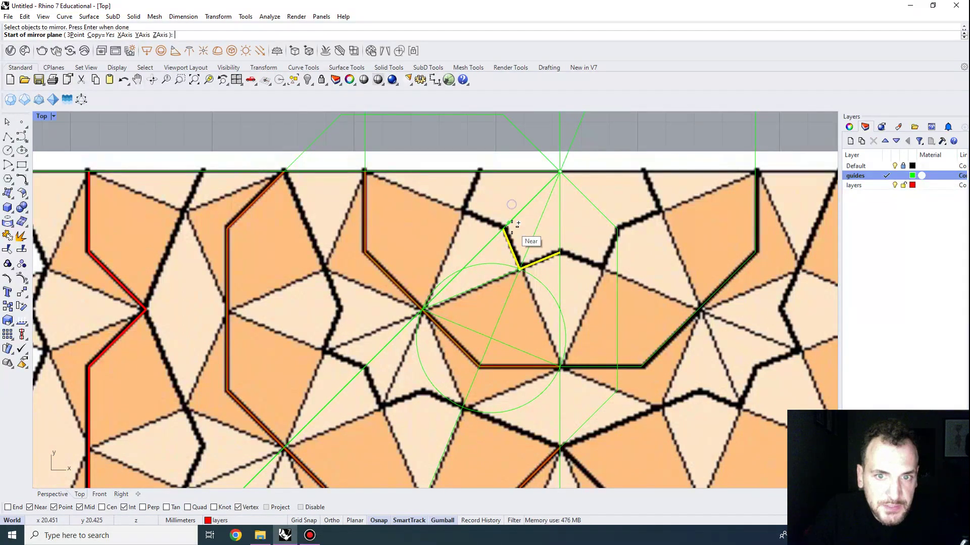
left_click(515, 215)
left_click(539, 190)
Join the mirrored star curve and the original into one open curve
left_click(492, 225)
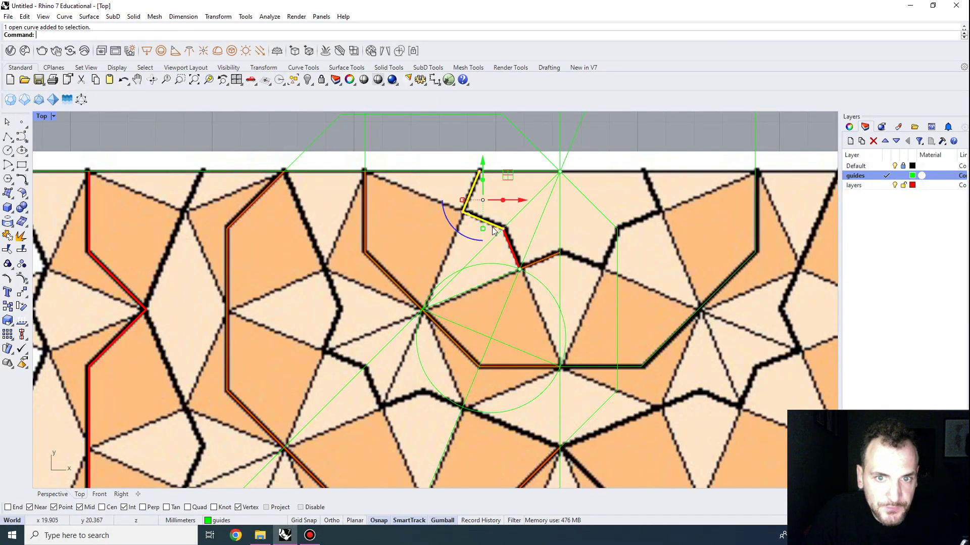
left_click(511, 252, "shift")
key("ctrl+j")
key("Escape")
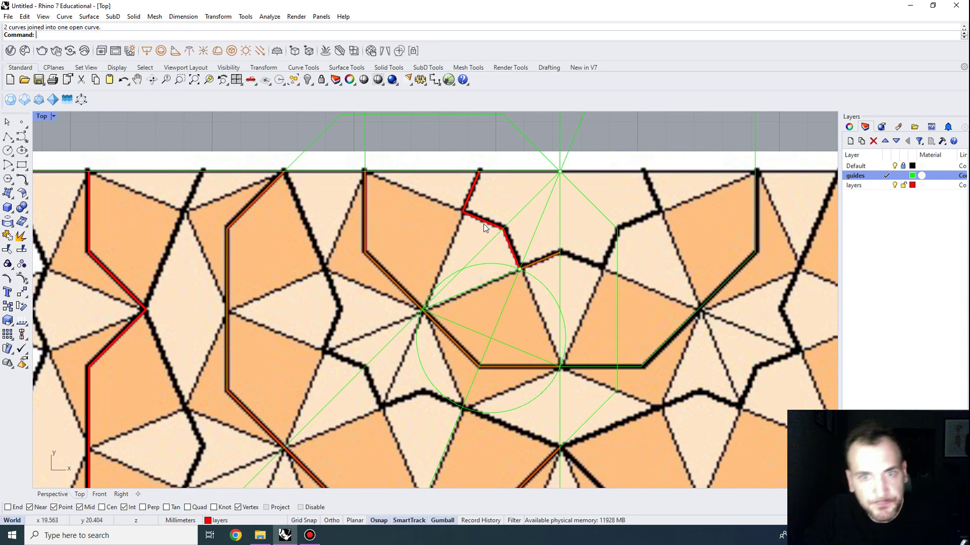
Copy the joined star outline from the top centre point to the diagonal guide's intersection with the innermost octagon outline
left_click(480, 220)
scroll(490, 212, "down", 2)
left_click(394, 270)
left_click(427, 282)
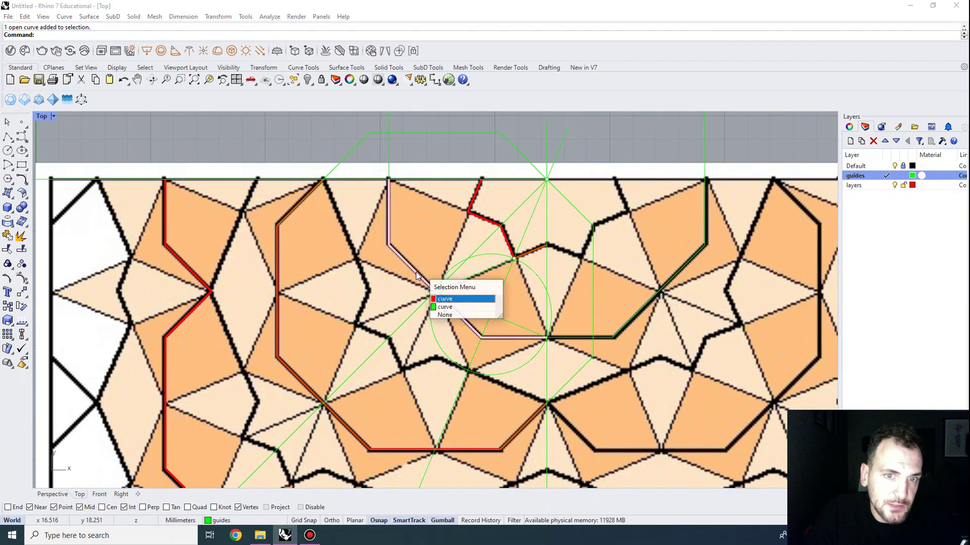
left_click(425, 235)
left_click(489, 221)
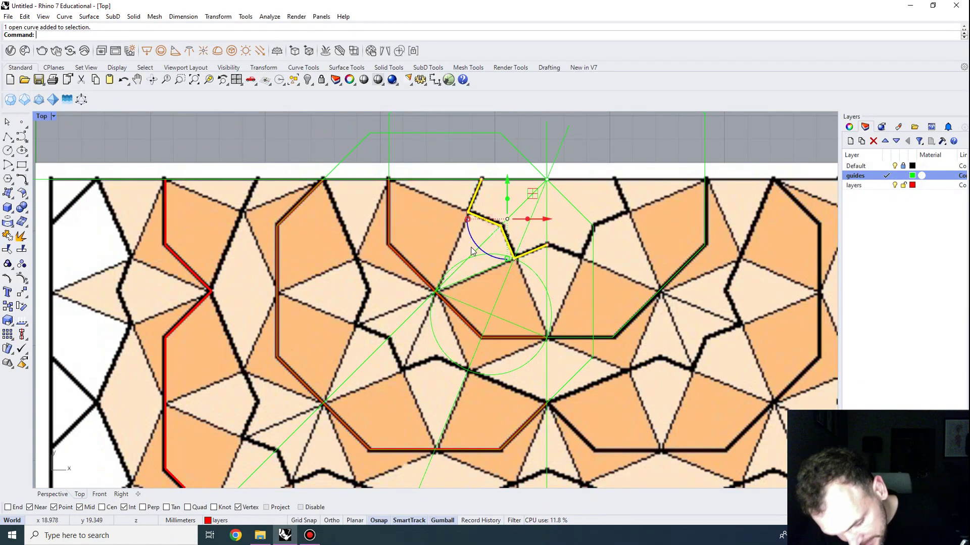
type("copy")
key("Return")
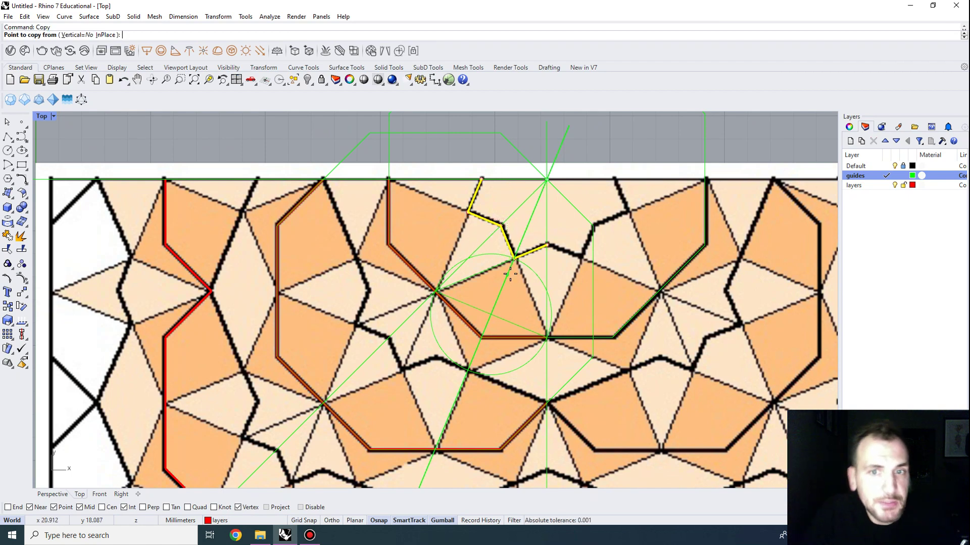
left_click(548, 179)
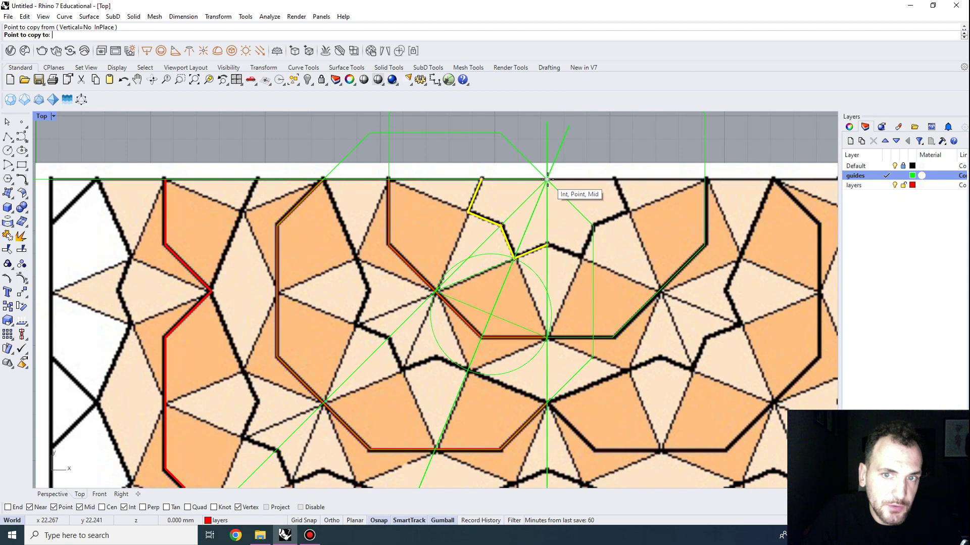
left_click(438, 290)
key("Escape")
key("Escape")
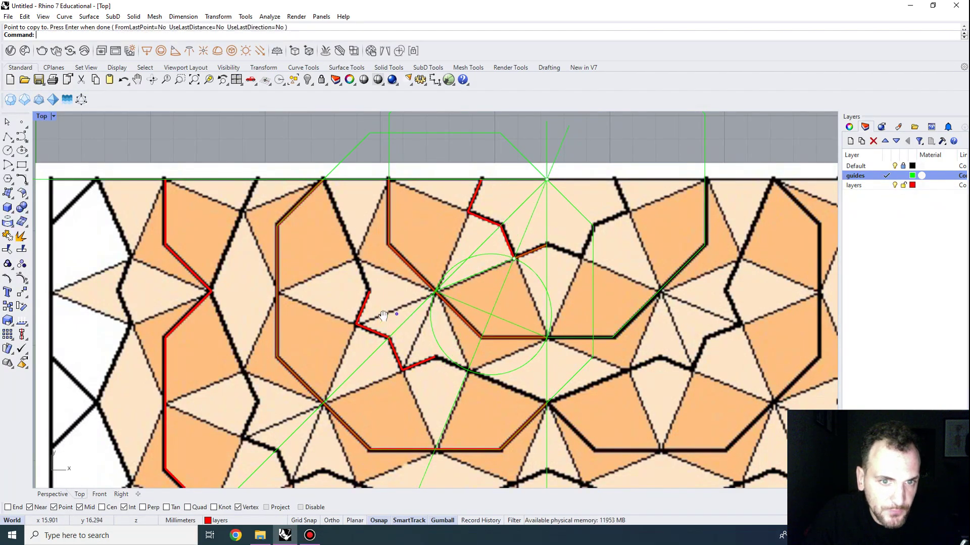
Make the layers layer current and draw a line from the copied star outline's upper end to the middle outline's top corner
right_click_drag(395, 313, 324, 311)
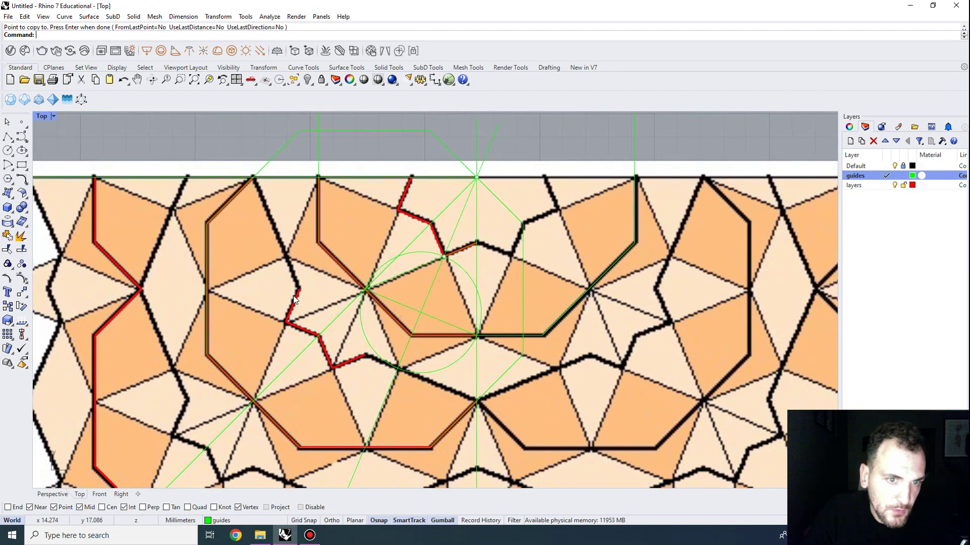
left_click(8, 136)
left_click(879, 186)
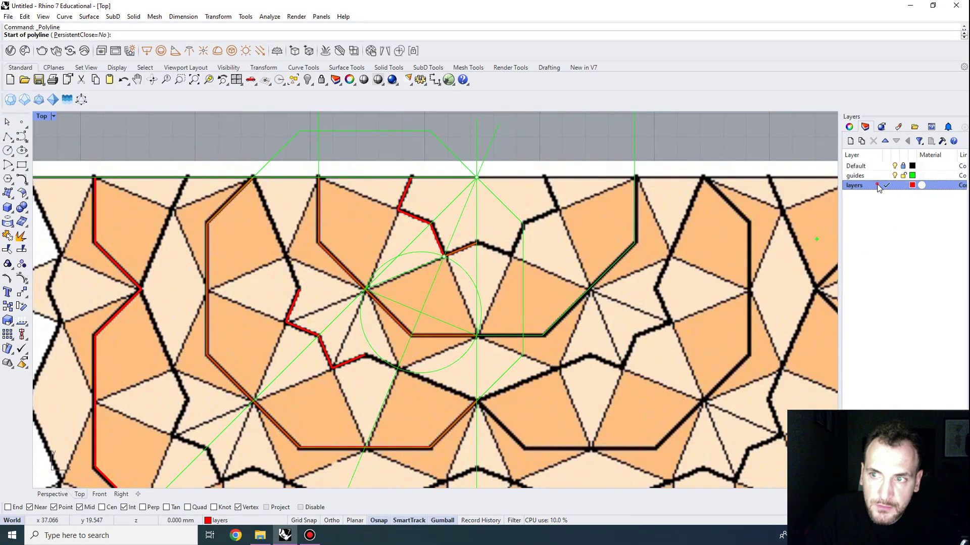
left_click(299, 288)
left_click(255, 178)
key("Return")
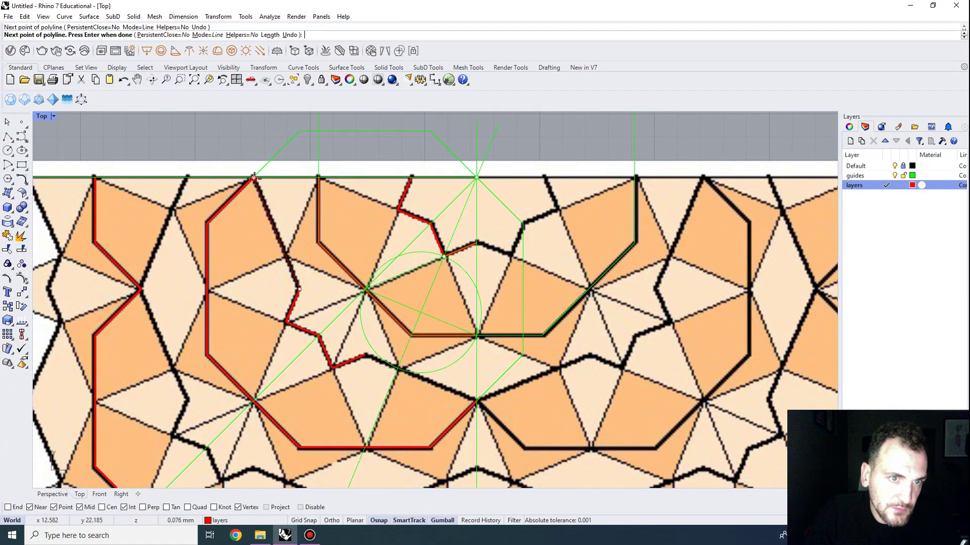
Draw a line from the copied star outline's lower end to the middle outline's corner on the vertical centre guide
right_click_drag(378, 362, 356, 328)
right_click(356, 328)
left_click(344, 319)
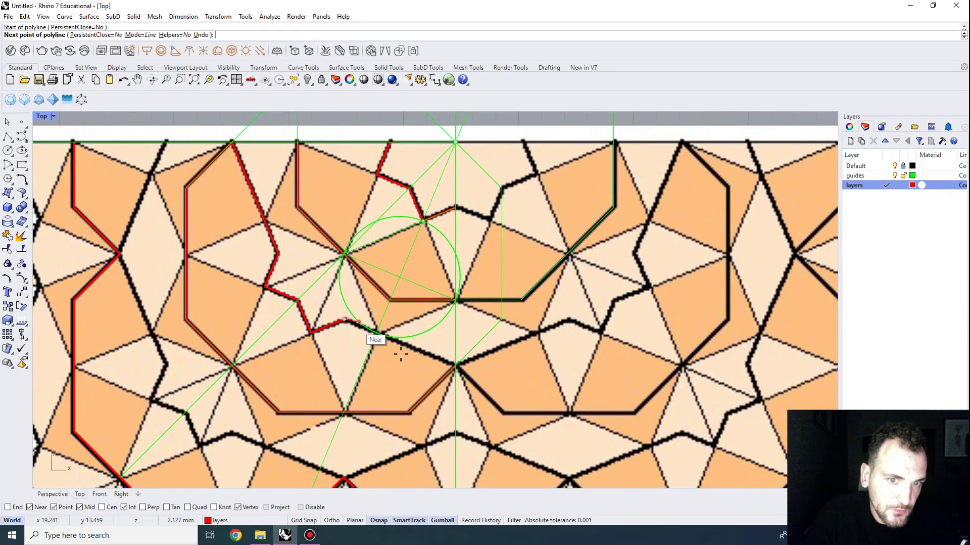
left_click(456, 365)
right_click(458, 367)
Copy the star piece further down the diagonal guide, from the inner octagon outline's intersection to the middle outline's intersection
right_click_drag(304, 378, 484, 299)
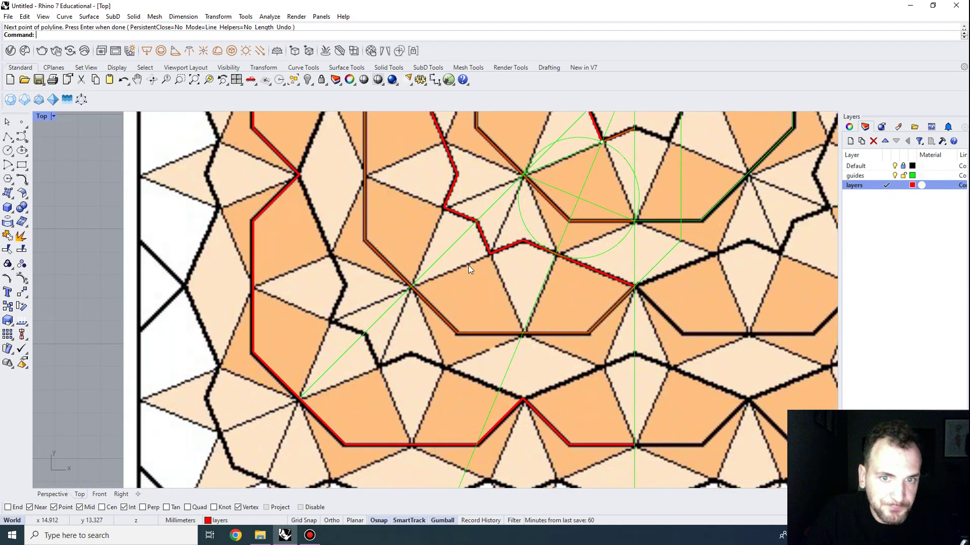
key("Return")
left_click(489, 243)
type("C")
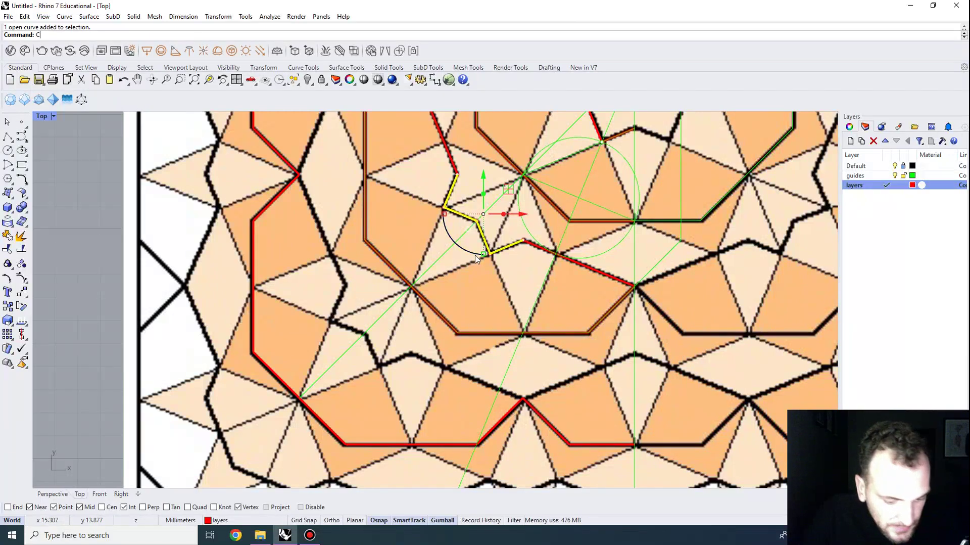
type("opy")
key("Return")
left_click(523, 174)
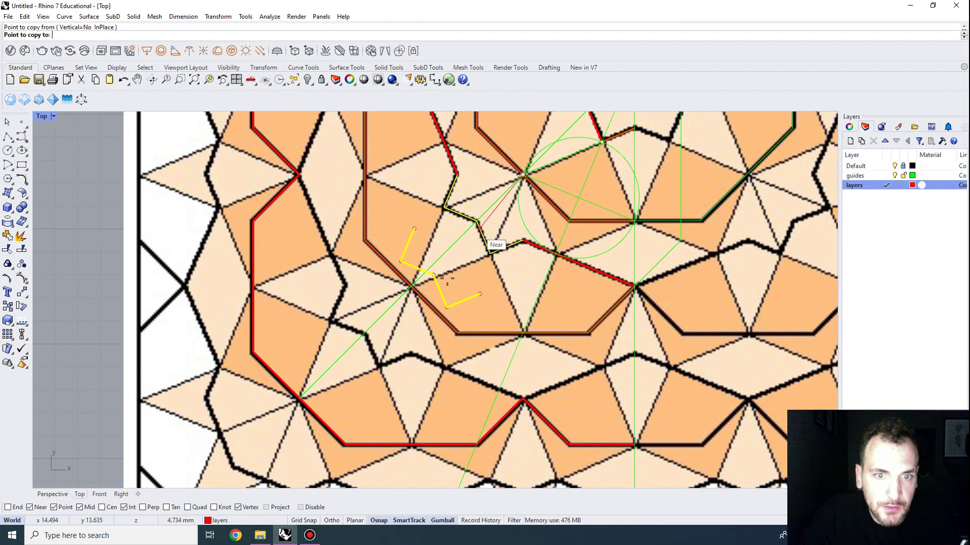
left_click(417, 279)
right_click_drag(418, 281, 298, 274)
key("Return")
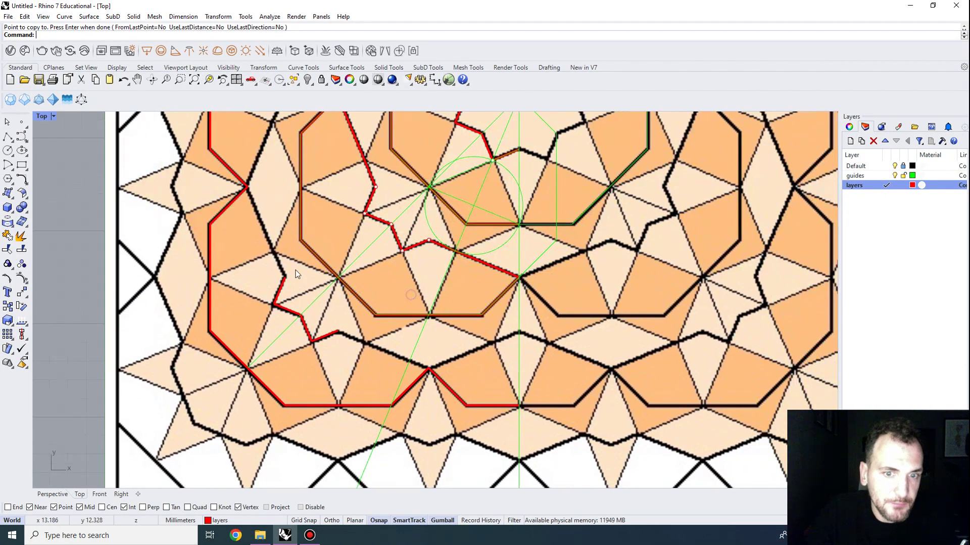
Draw a line from the new star copy's lower end to the outermost outline's inward peak
left_click(8, 136)
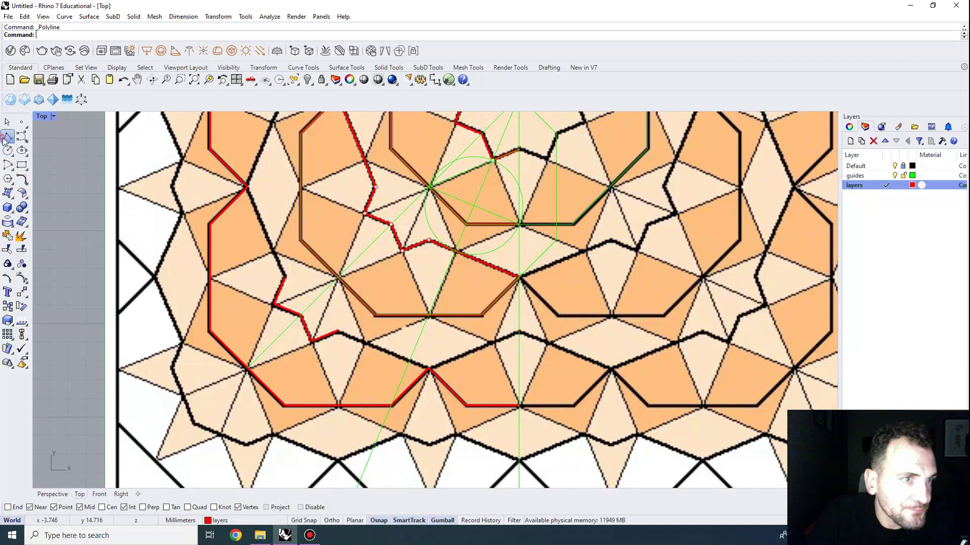
left_click(339, 331)
left_click(430, 369)
key("Return")
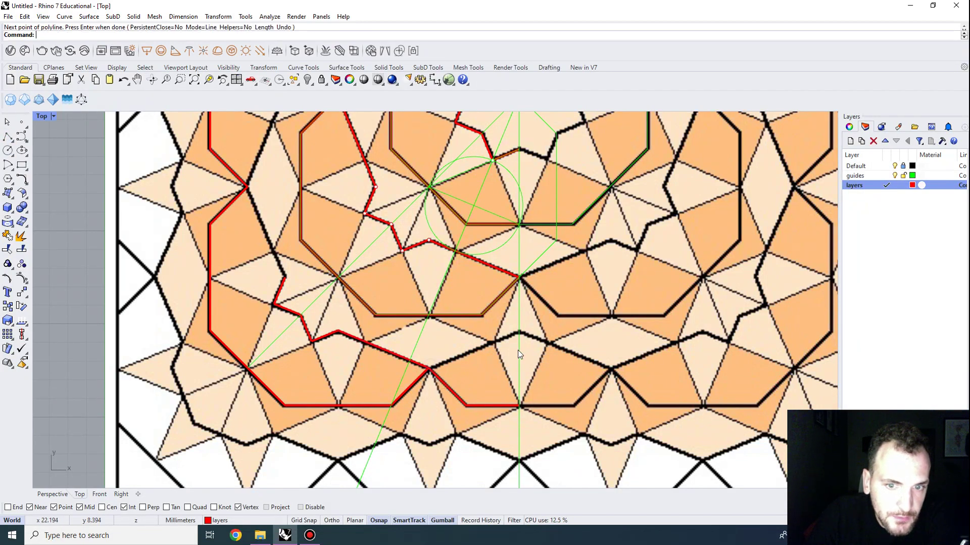
Mirror the new line about a vertical axis through the outermost outline's inward peak, reaching the centre guide
left_click(390, 350)
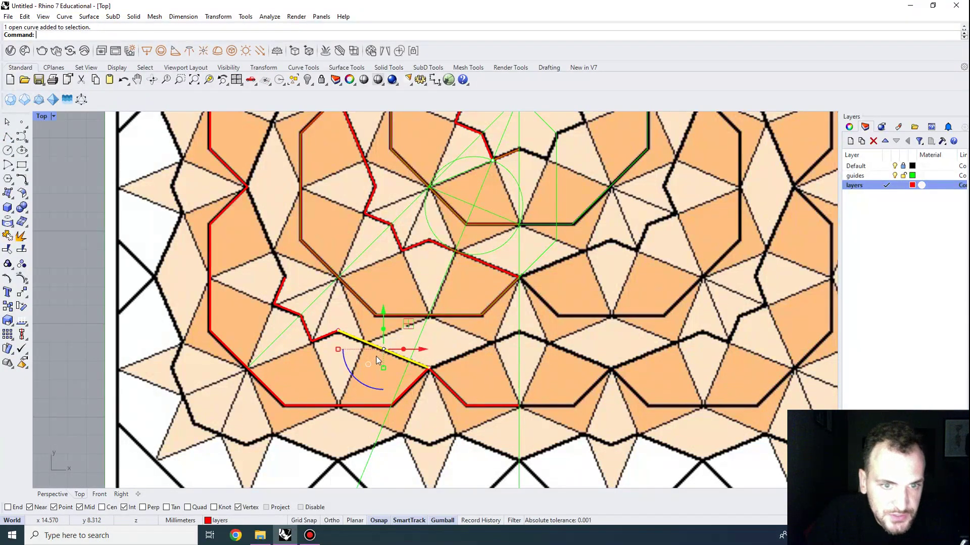
type("Mirror")
key("Return")
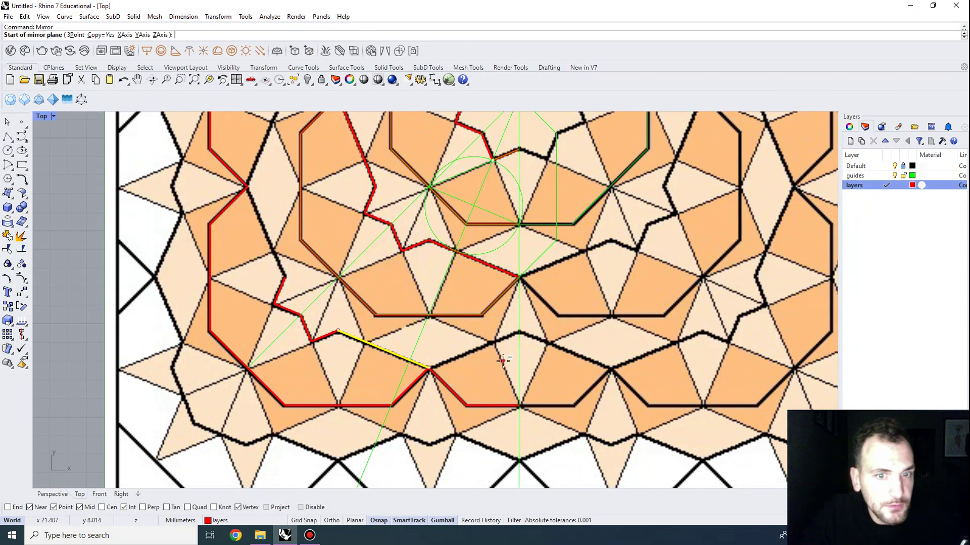
left_click(429, 368)
left_click(437, 440, "shift")
left_click(400, 363)
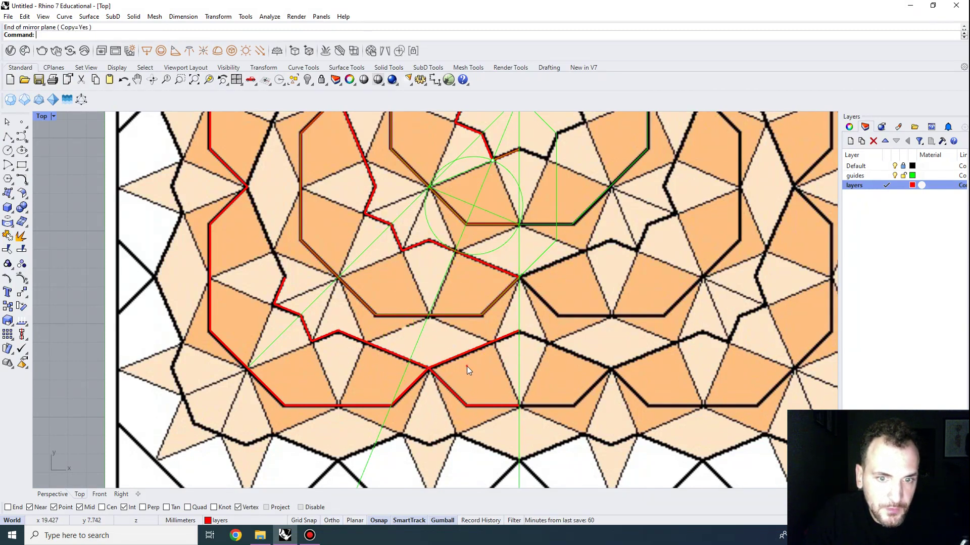
Mirror the two lines meeting at the outermost outline's inward peak across the diagonal guide to the plan's left side
left_click(465, 354)
left_click(389, 352, "shift")
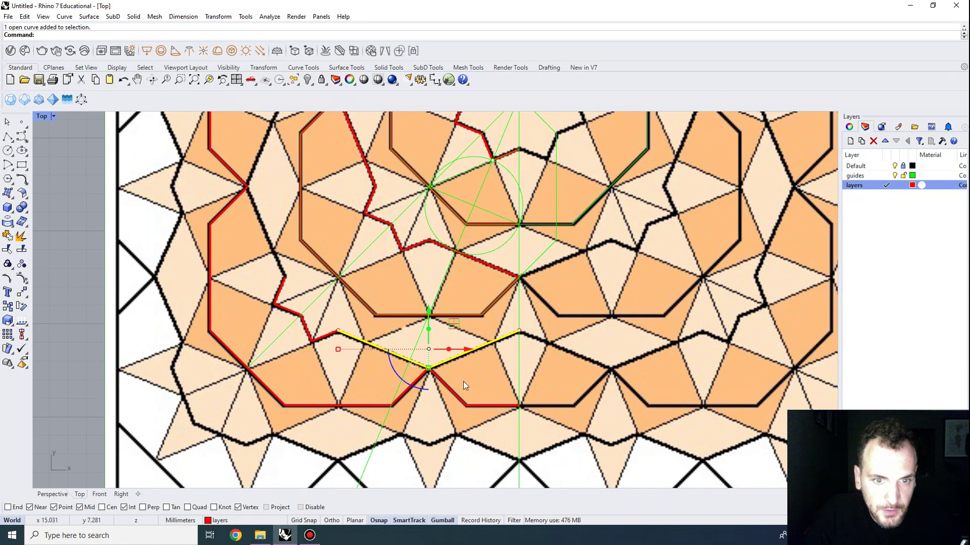
type("mirror")
key("Return")
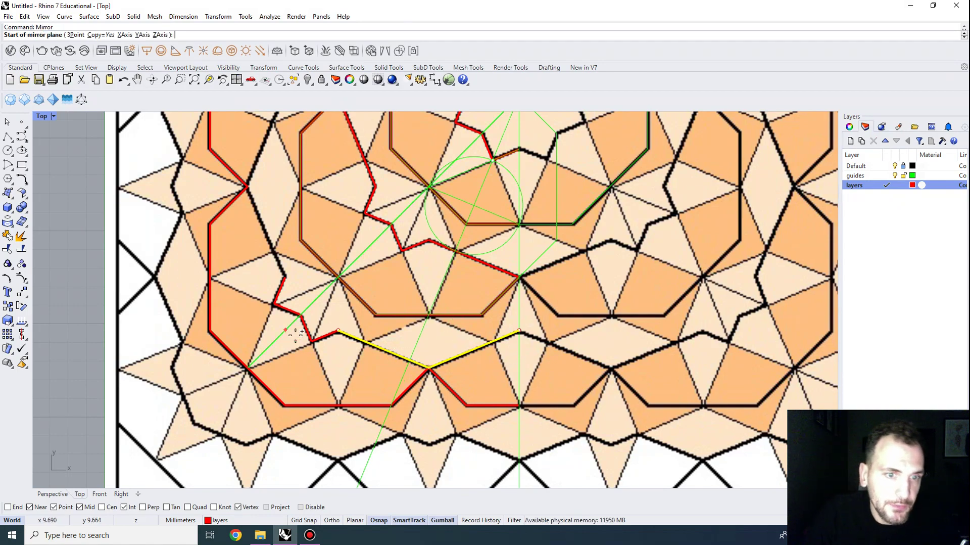
left_click(266, 342)
left_click(322, 295)
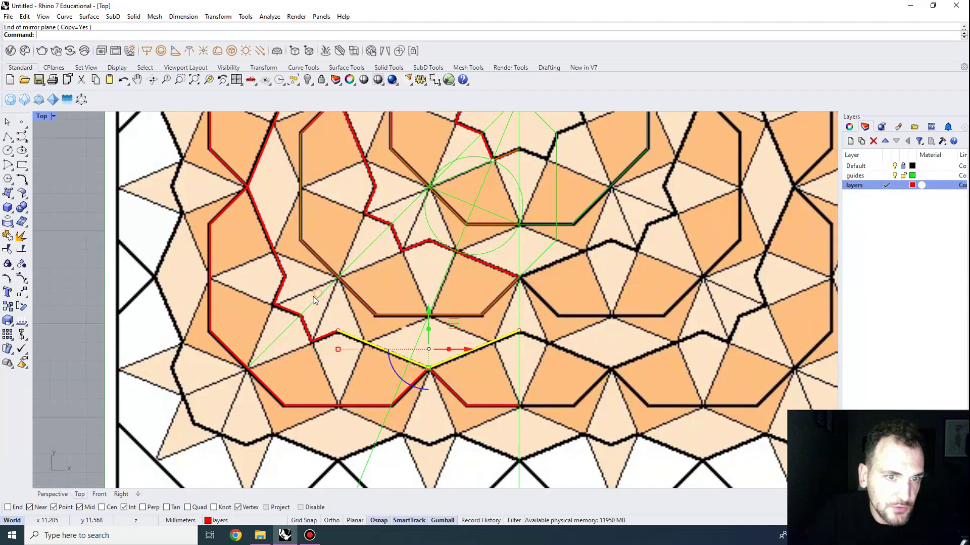
Join the star piece and its adjoining straight lines on both sides into one open curve
scroll(326, 304, "down", 1)
key("Escape")
left_click_drag(314, 232, 298, 292)
left_click(323, 340, "shift")
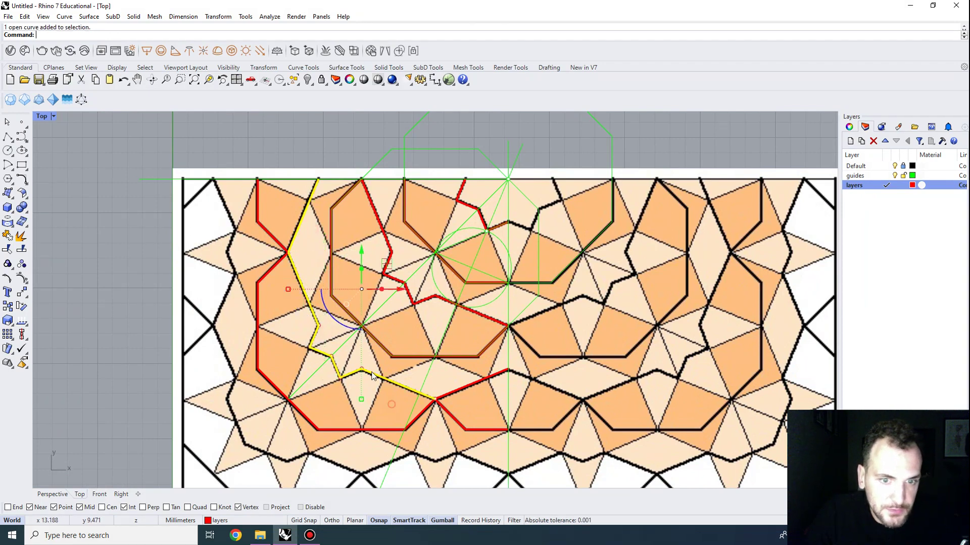
key("ctrl+j")
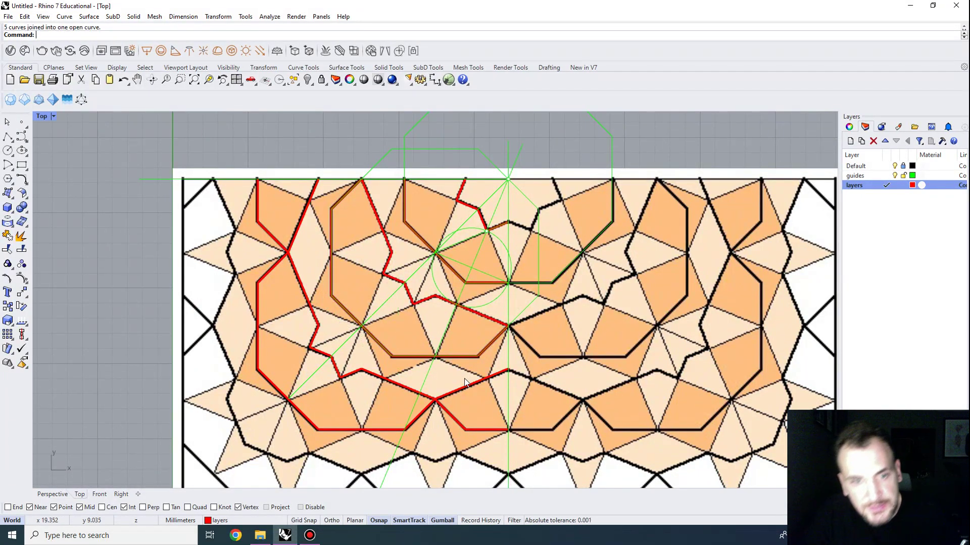
Examine the untraced zigzag outline beyond the outermost red curve around the plan's lower-left corner
right_click_drag(418, 360, 450, 363)
scroll(496, 281, "down", 2)
scroll(505, 306, "up", 1)
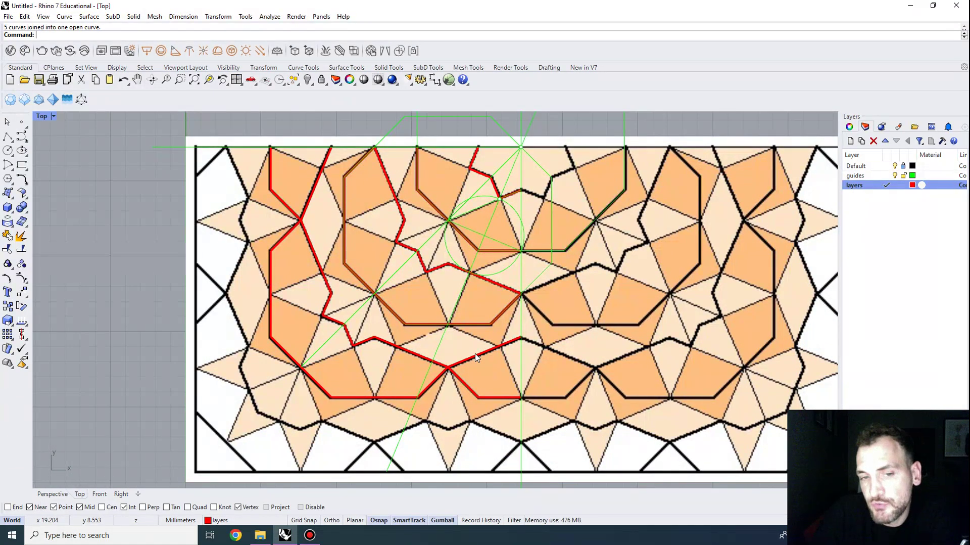
scroll(493, 230, "down", 1)
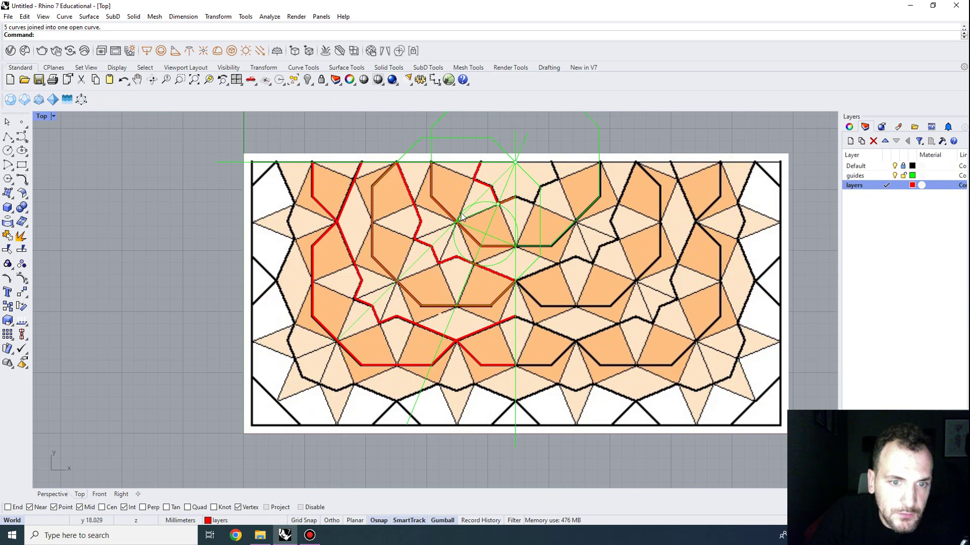
scroll(460, 215, "up", 2)
mouse_move(309, 317)
right_mouse_down()
mouse_move(332, 275)
mouse_move(293, 318)
right_mouse_up()
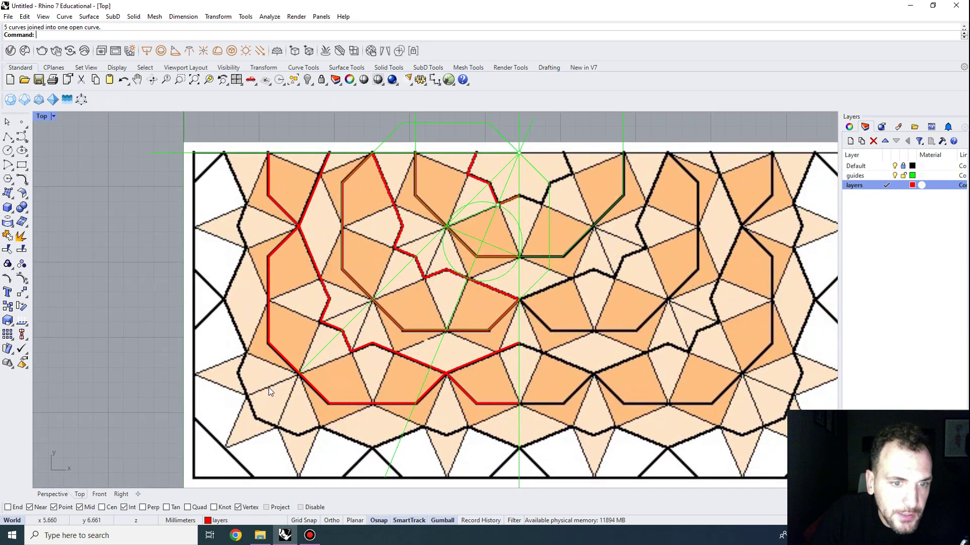
right_click_drag(260, 372, 253, 327)
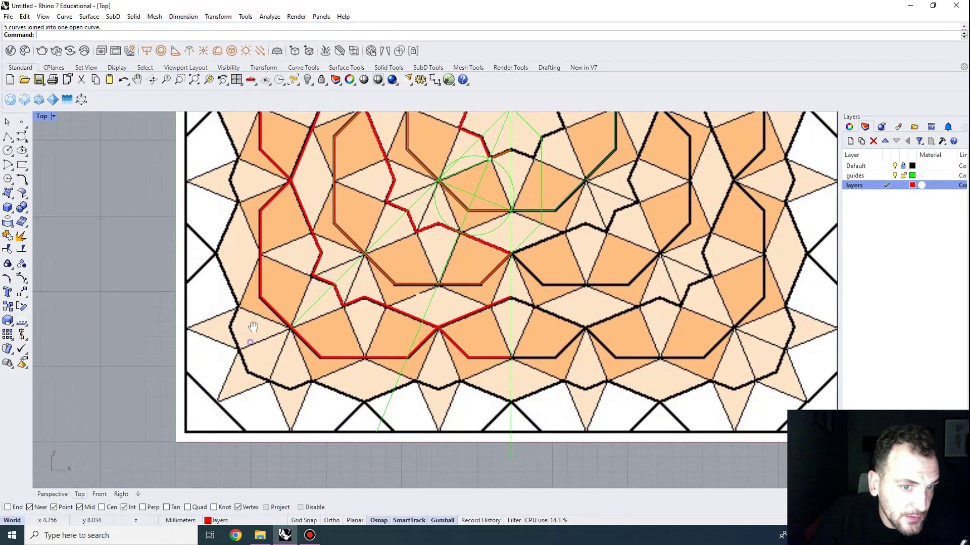
scroll(240, 310, "up", 2)
scroll(240, 298, "down", 3)
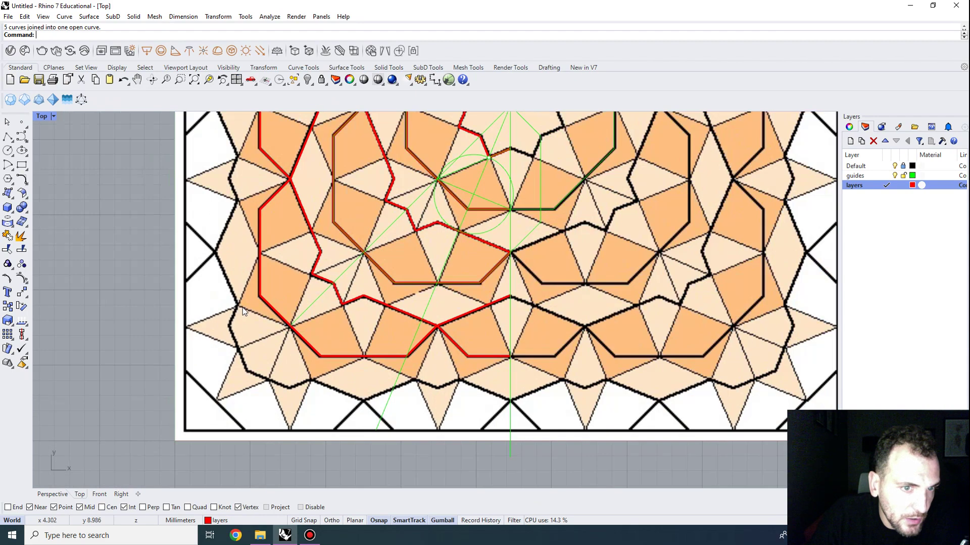
scroll(252, 333, "up", 2)
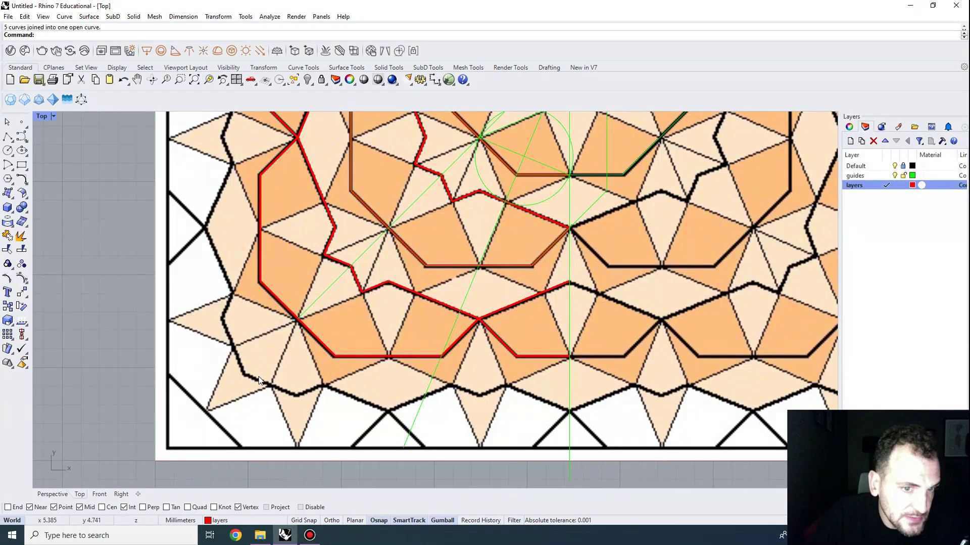
scroll(259, 379, "down", 2)
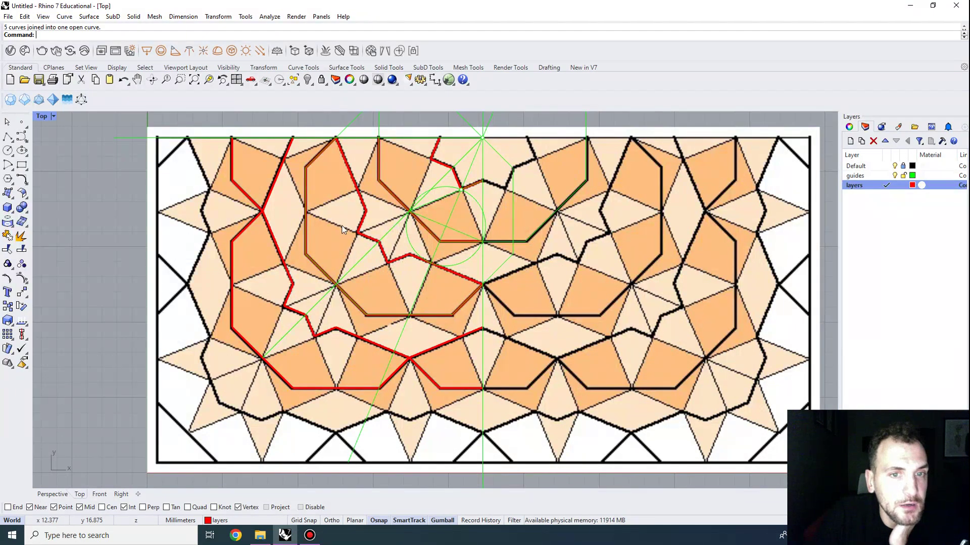
scroll(346, 354, "up", 2)
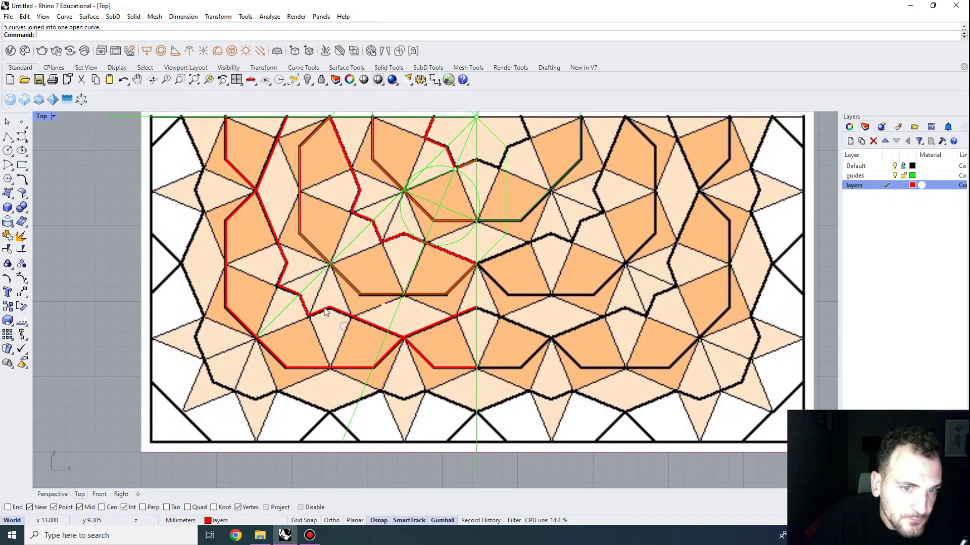
scroll(488, 124, "down", 4)
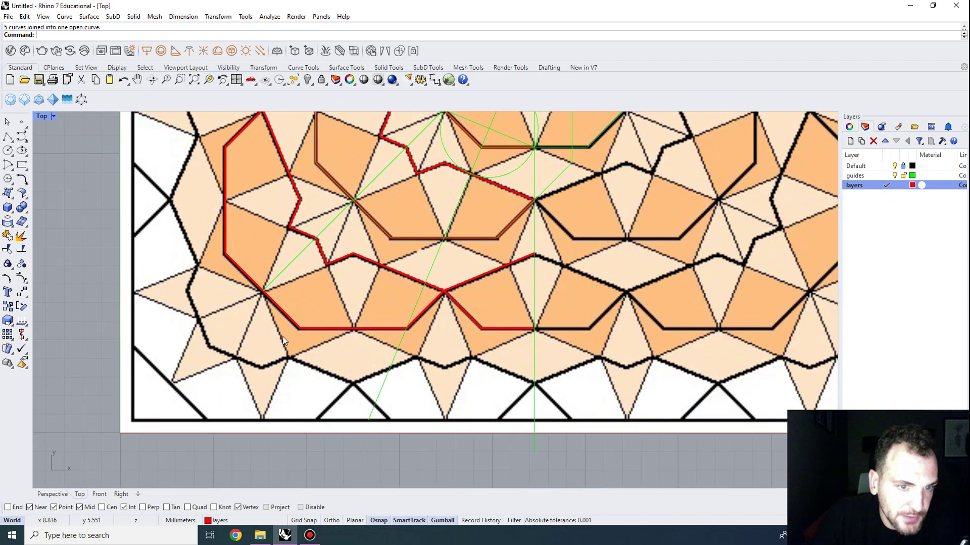
On the guides layer, draw a line from the outermost red outline's corner on the diagonal guide to the star vertex on its vertical left side
left_click(883, 176)
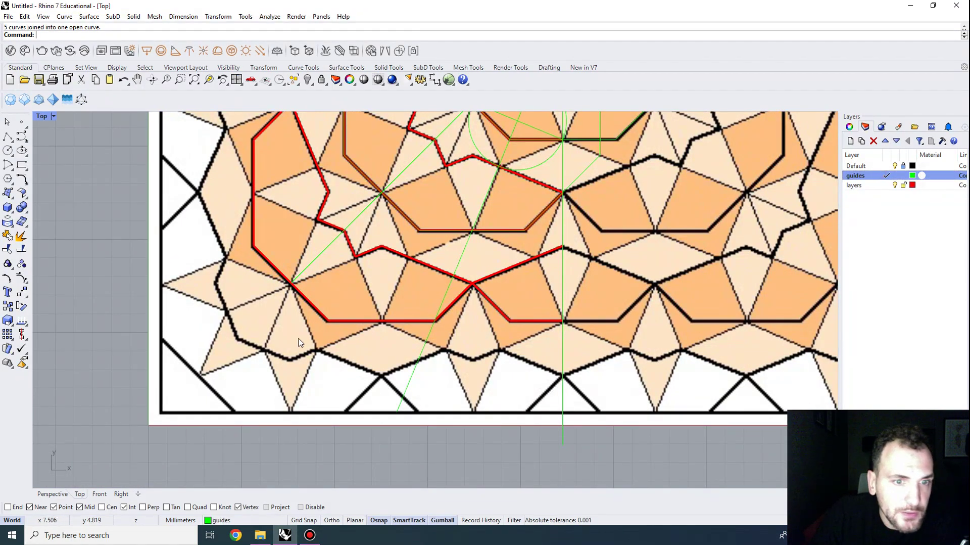
right_click_drag(235, 268, 263, 312)
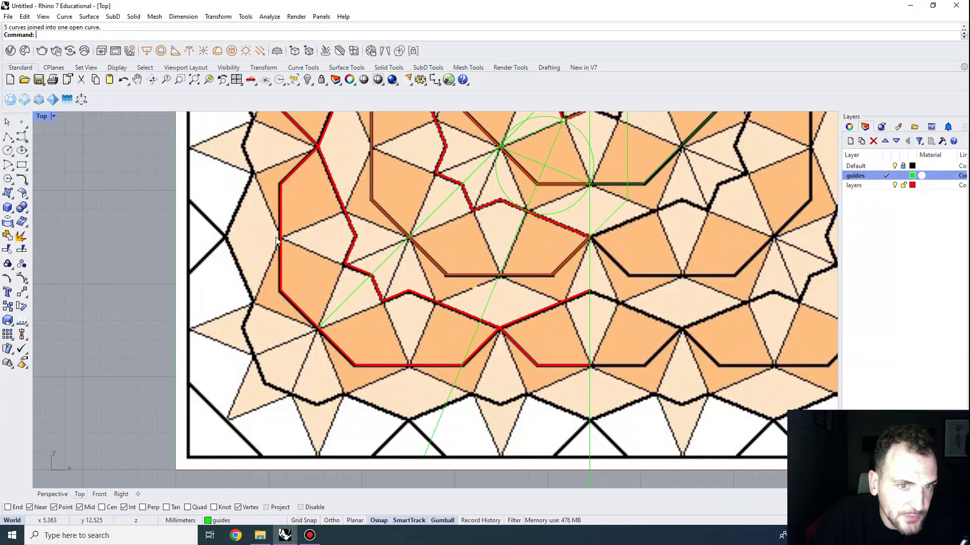
left_click(22, 136)
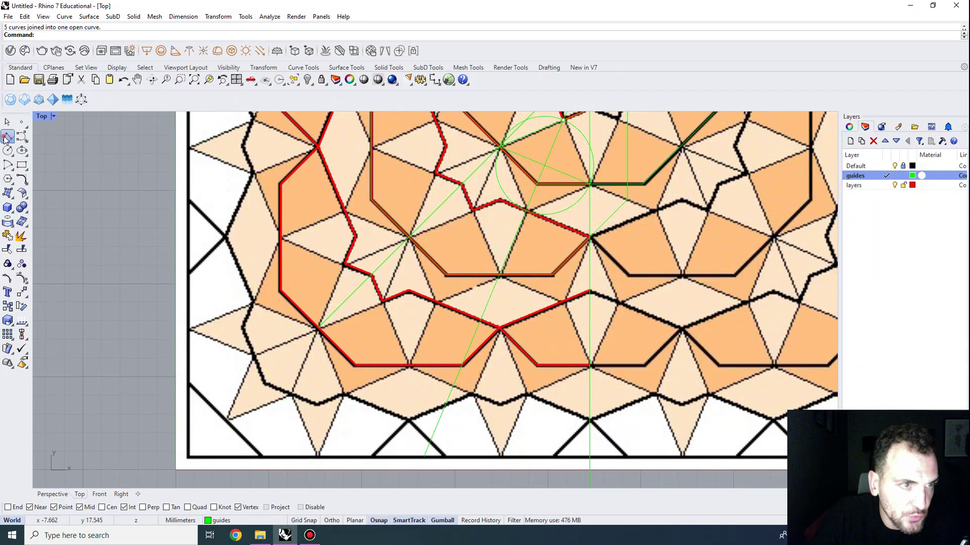
scroll(330, 329, "up", 1)
left_click(317, 327)
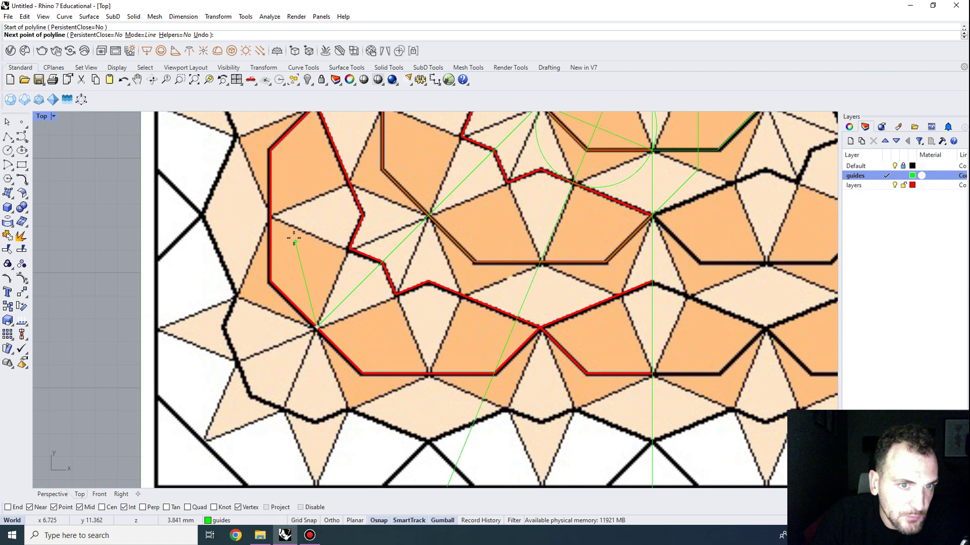
left_click(273, 218)
key("Return")
Draw a circle of about 2.6 mm radius centred on the new guide line's midpoint and passing through its ends
left_click(8, 151)
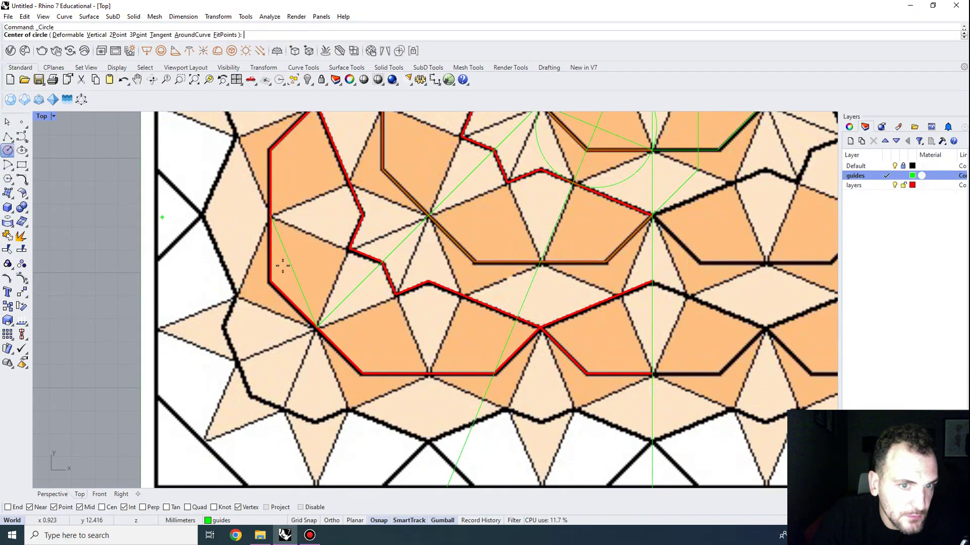
left_click(302, 275)
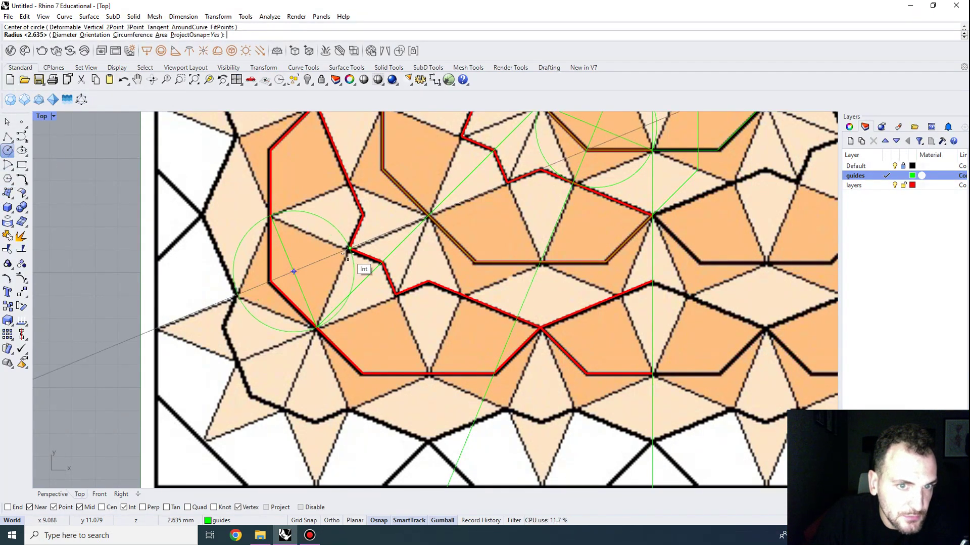
left_click(349, 257)
scroll(241, 331, "up", 2)
Draw a guide line from the star outline's vertex on the circle through the circle's centre to the red outline's bend
left_click(7, 136)
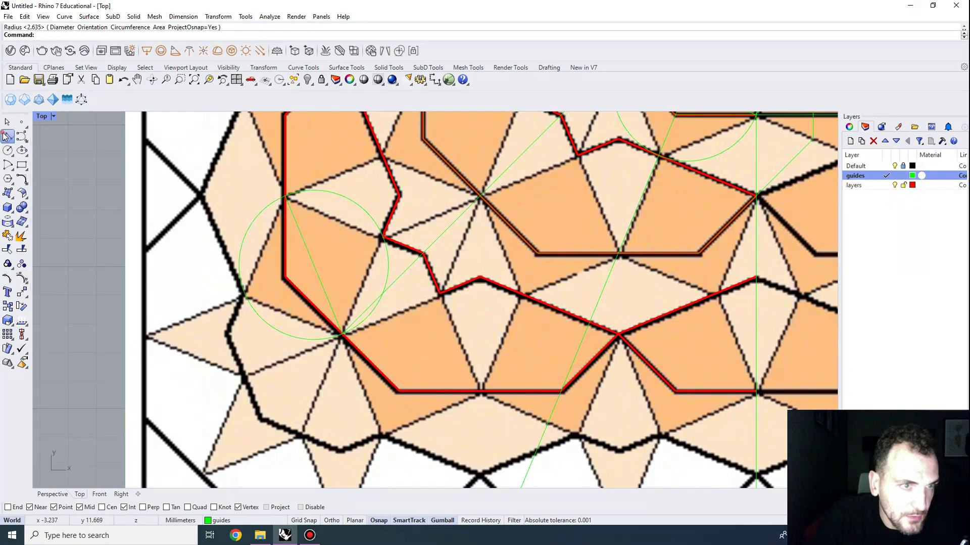
left_click(382, 236)
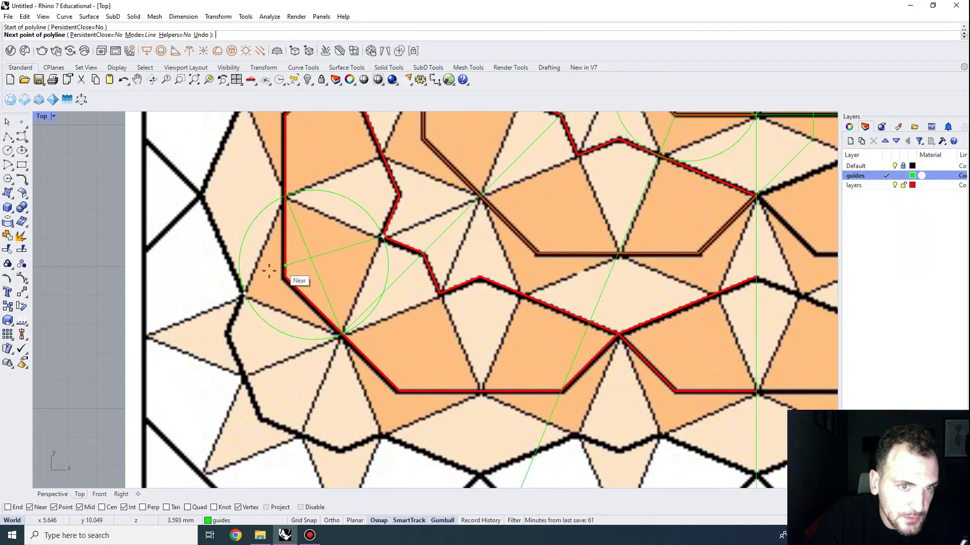
left_click(296, 282)
key("Return")
Extend the guide line through the circle's centre to the circle's far side, using the circle as boundary
type("Ex")
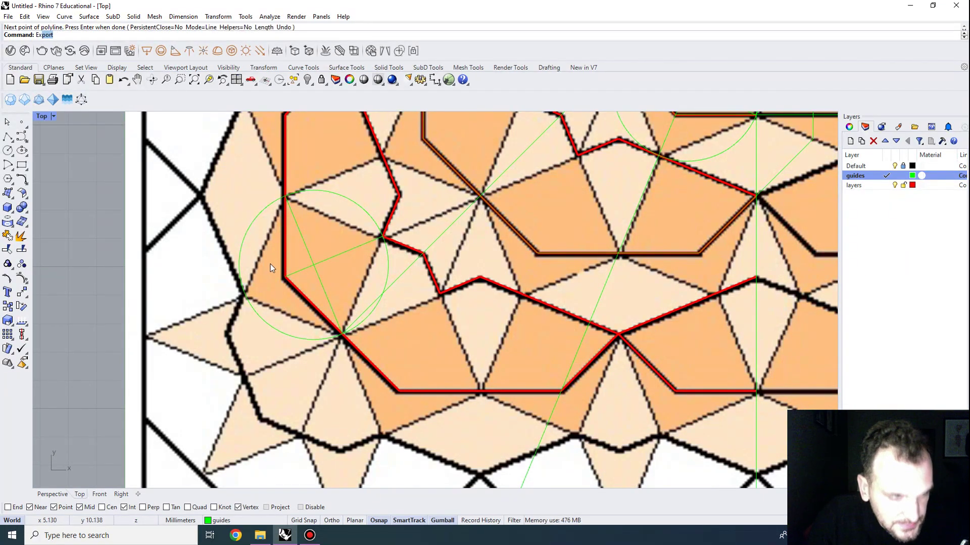
type("tend")
key("Return")
left_click(247, 298)
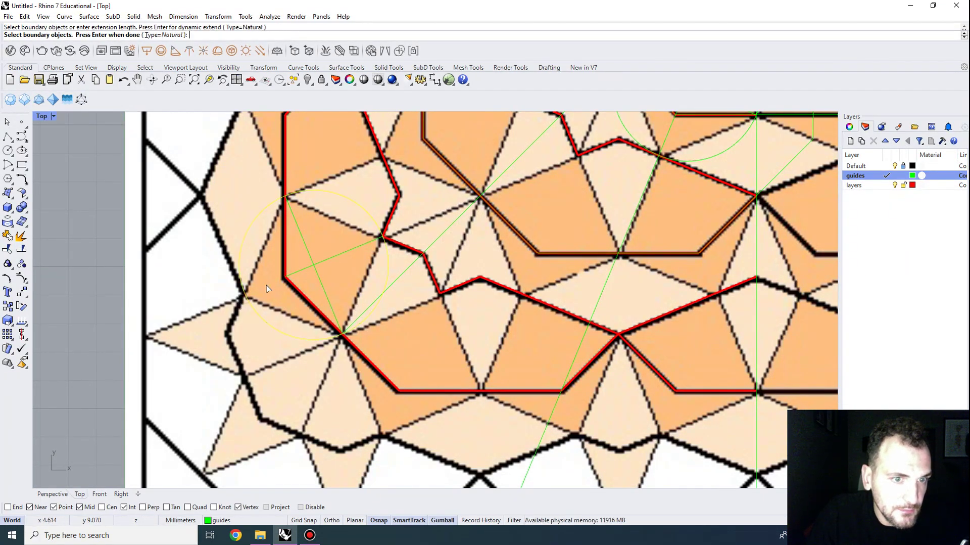
right_click_drag(294, 268, 295, 269)
left_click(296, 273)
key("Escape")
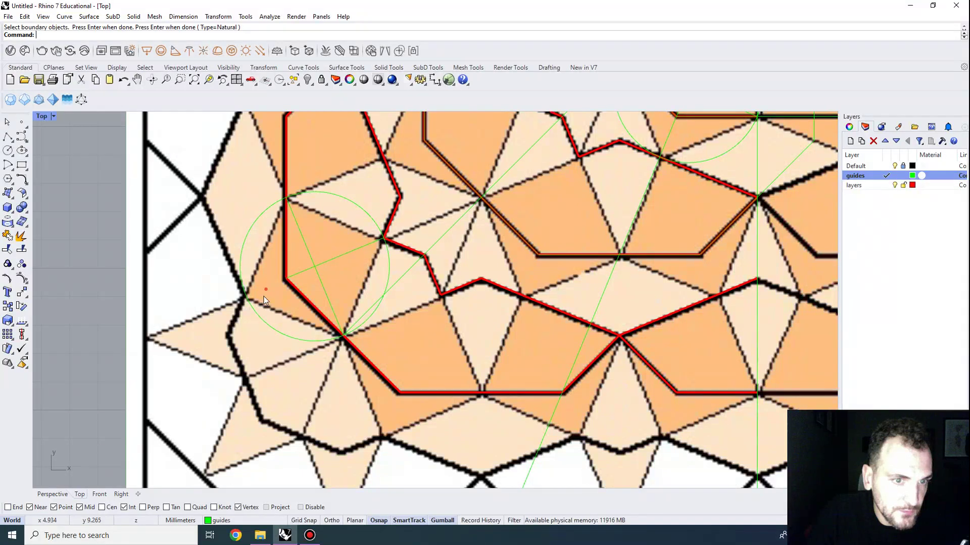
left_click(252, 304)
right_click(273, 288)
left_click(292, 276)
right_click(274, 289)
scroll(271, 292, "up", 1)
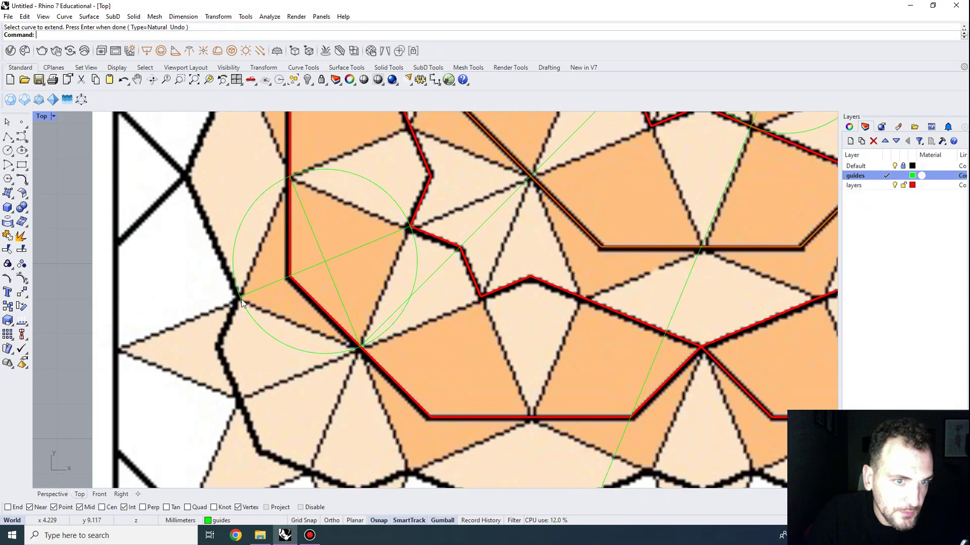
Place a point object where the extended guide line meets the circle on the untraced outer outline
left_click(21, 121)
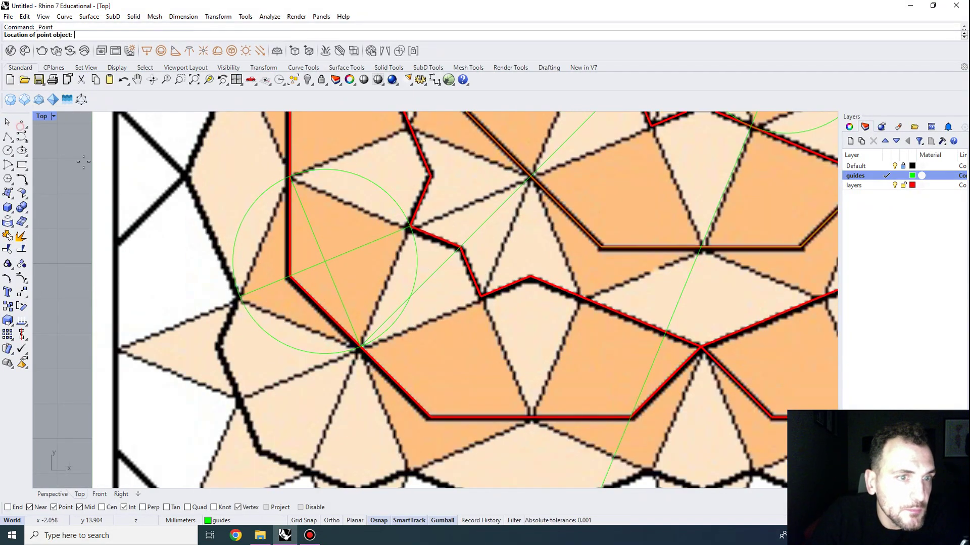
left_click(240, 298)
left_click_drag(197, 371, 249, 285)
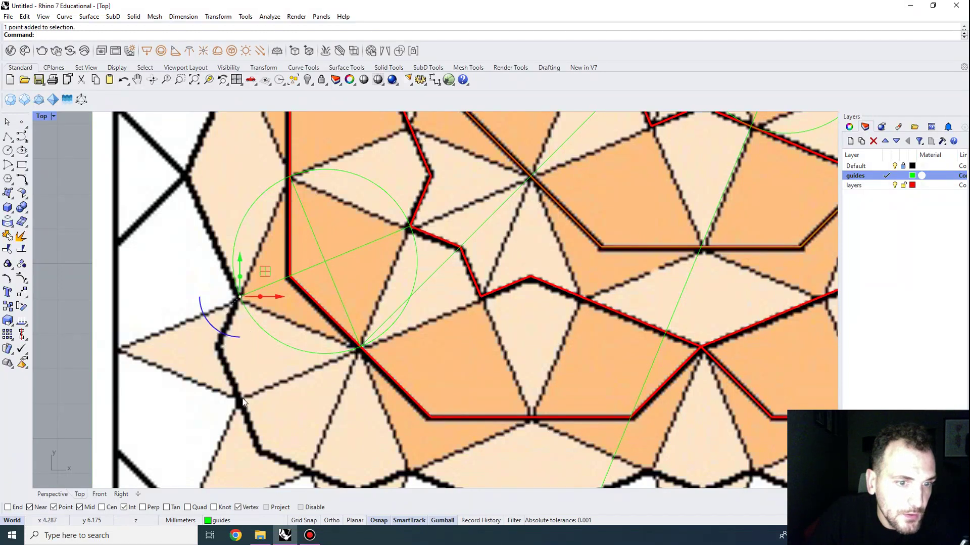
right_click_drag(248, 294, 242, 257)
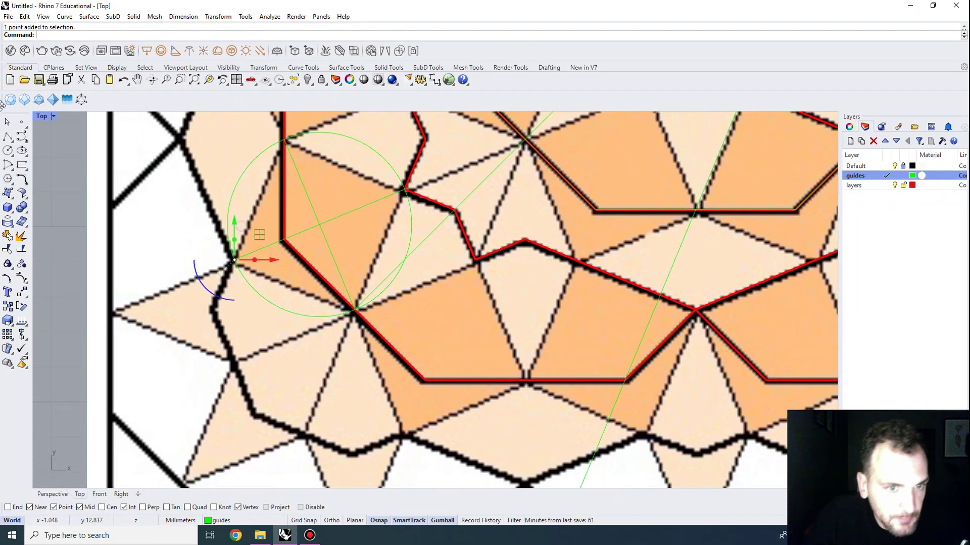
key("Escape")
Draw a horizontal guide line about 9 mm long from the red outline's corner on the diagonal outward past the plan's left edge
left_click(7, 137)
left_click(356, 308)
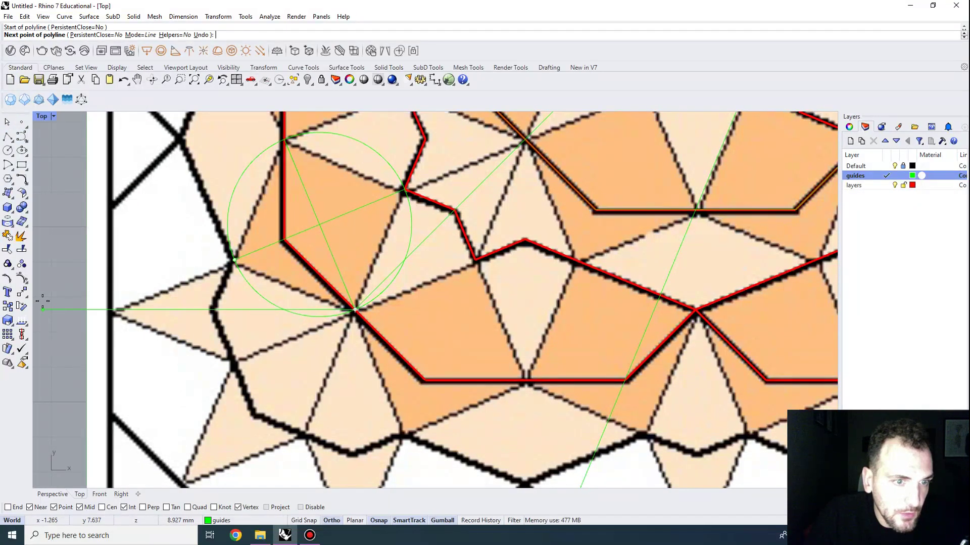
left_click(46, 328)
key("Return")
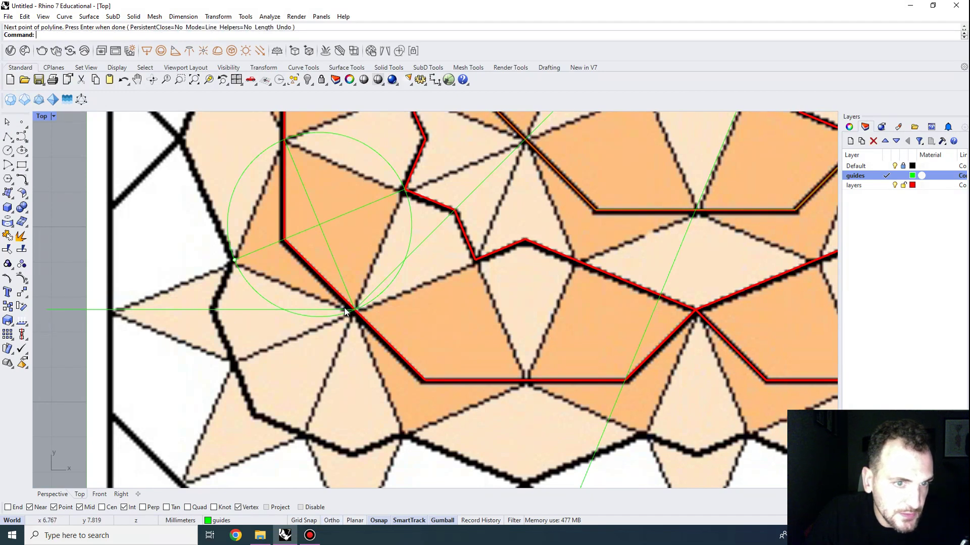
Mirror the point object across the new horizontal guide line, keeping the original
left_click(234, 259)
type("mi")
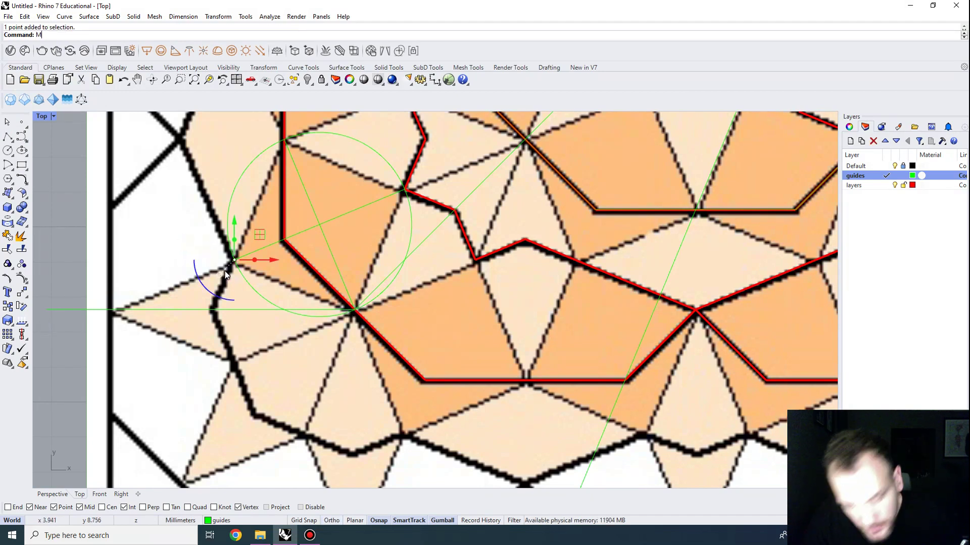
key("Return")
left_click(230, 309)
left_click(250, 307)
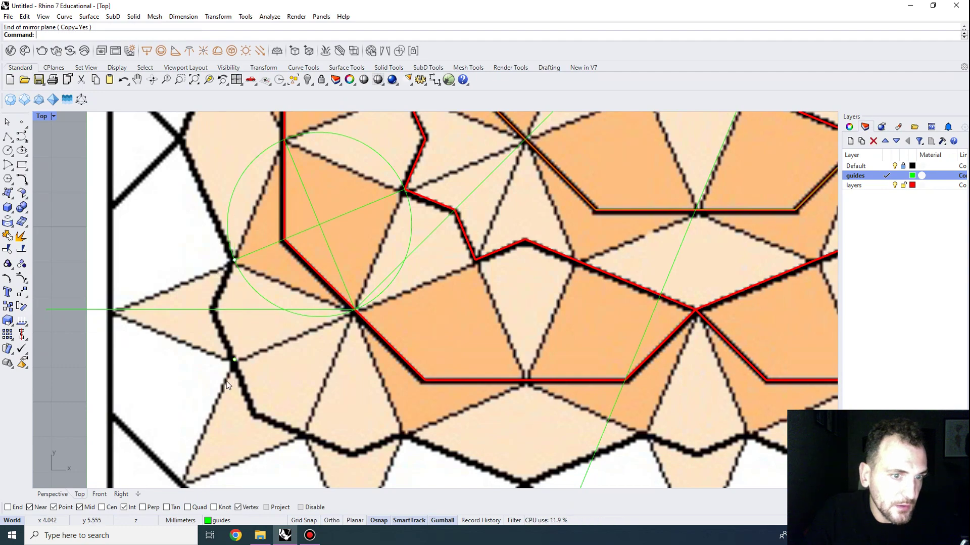
Draw a guide line from the circle's upper vertex on the red outline to the upper point object
scroll(303, 238, "down", 2)
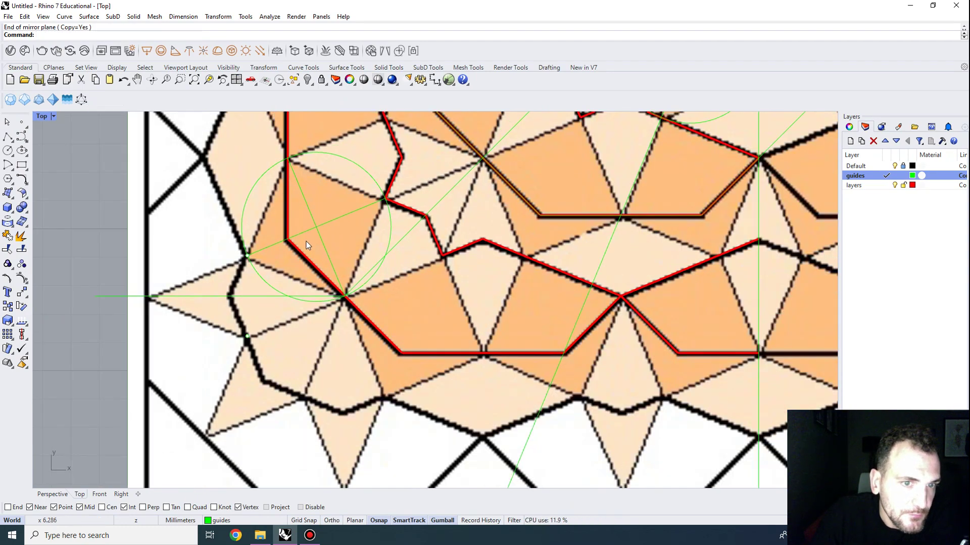
scroll(240, 269, "up", 2)
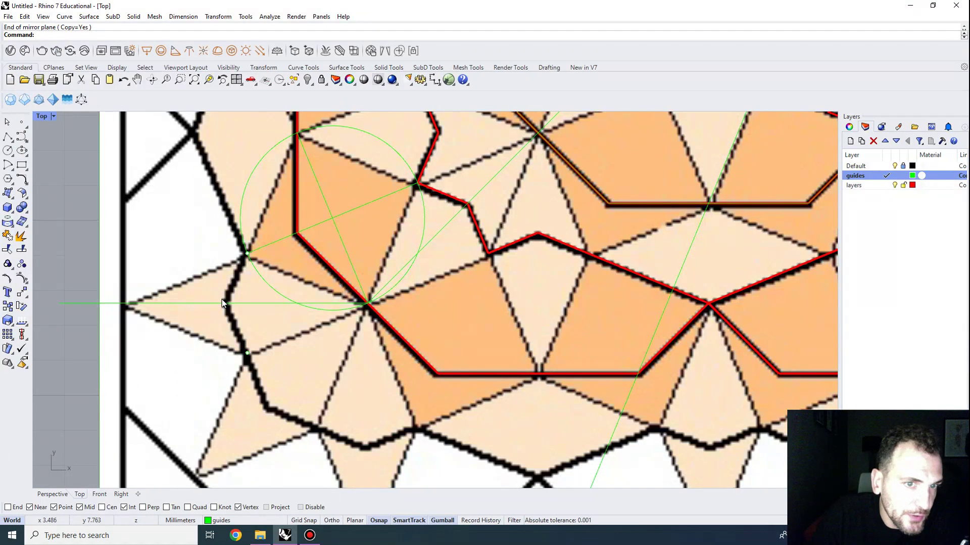
right_click_drag(249, 229, 262, 261)
left_click(8, 137)
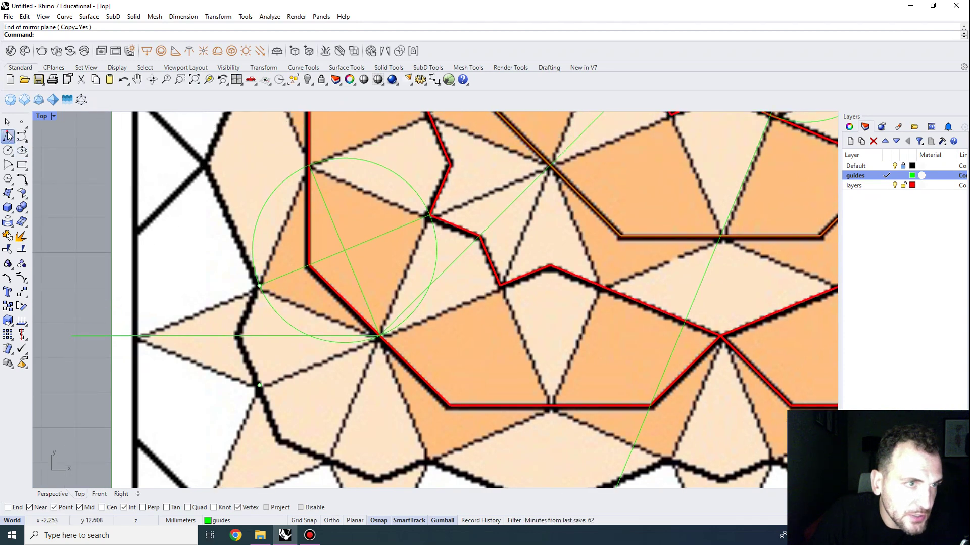
left_click(257, 287)
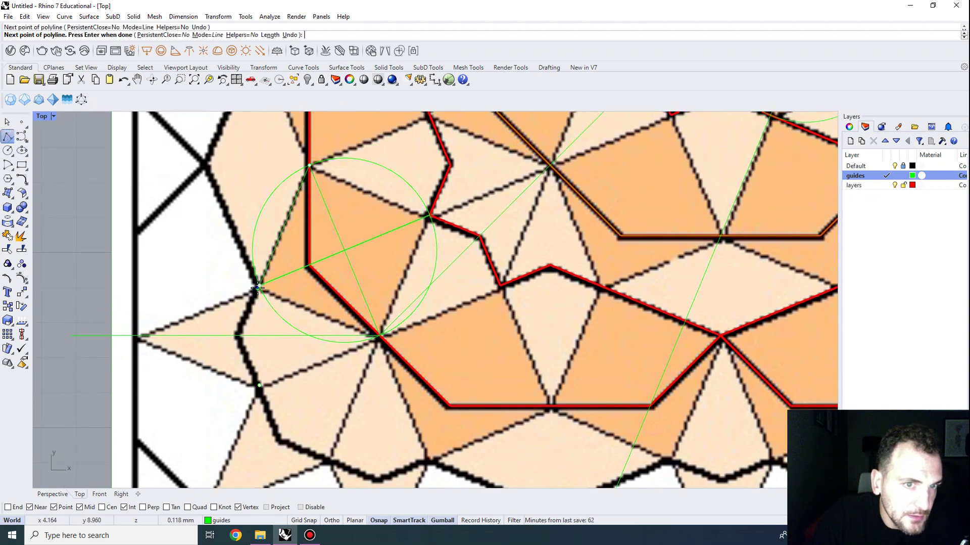
key("Return")
Extend the line through the upper point object down to the horizontal guide line
type("Extend")
key("Return")
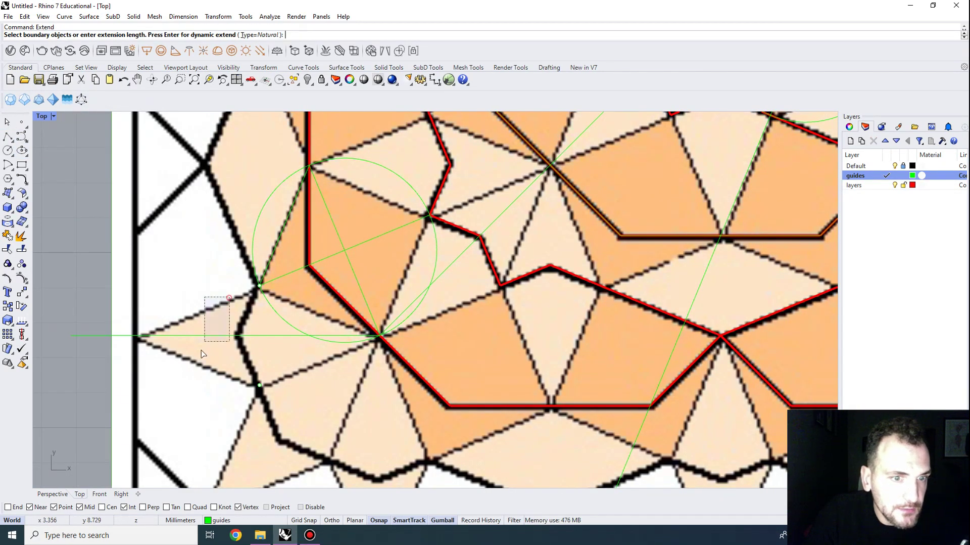
left_click(222, 335)
key("Return")
left_click(273, 267)
key("Return")
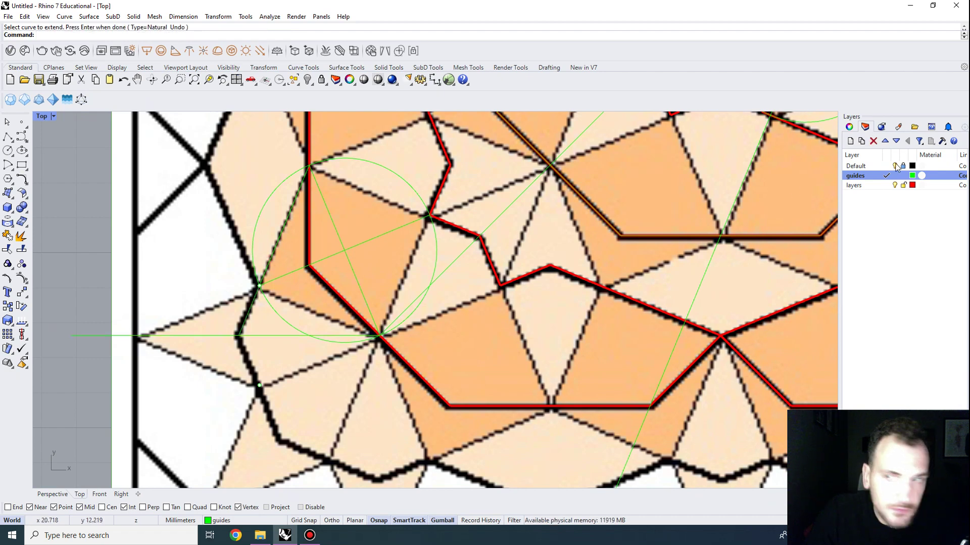
Make the "layers" layer current and trace the lower-left outline's short V with a three-point polyline centred on the horizontal guide
double_click(884, 185)
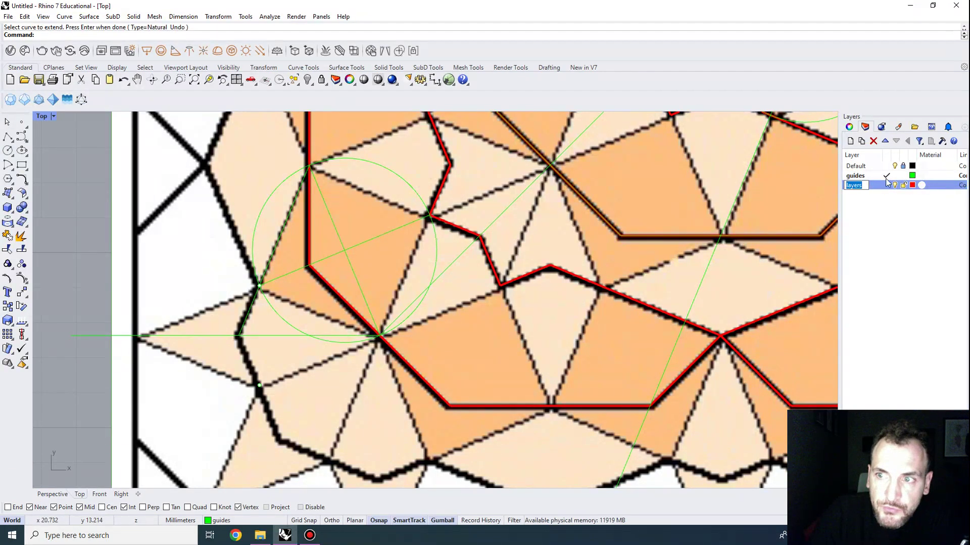
left_click(887, 185)
left_click(7, 136)
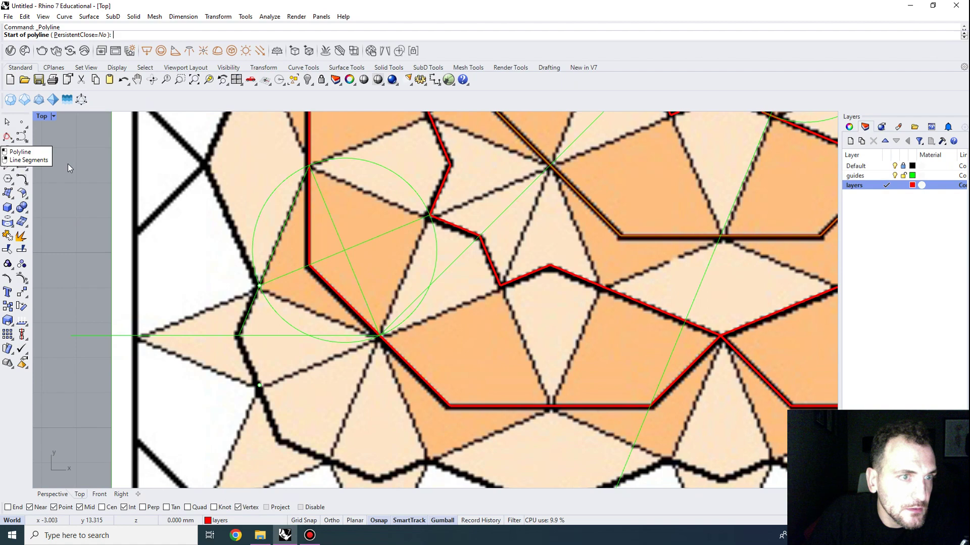
left_click(259, 285)
left_click(238, 336)
left_click(257, 385)
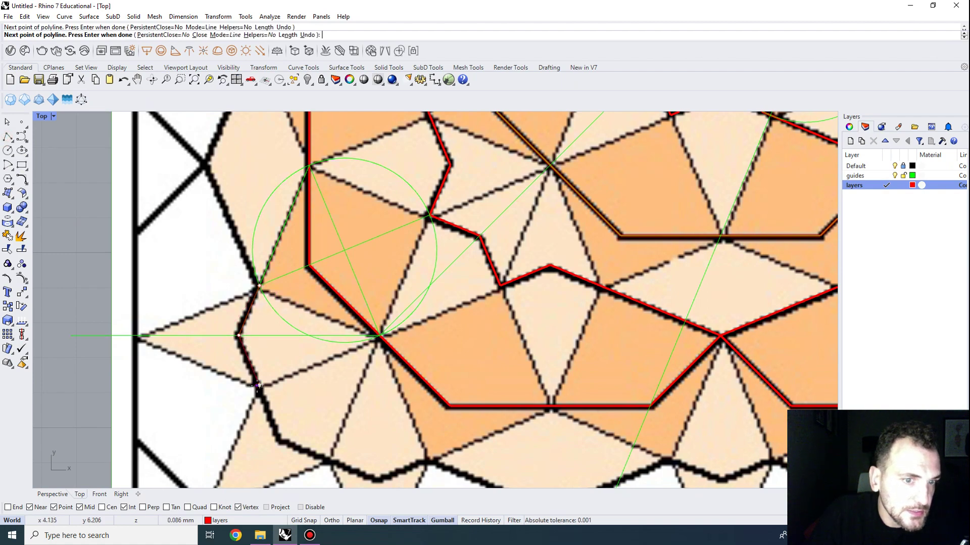
key("Return")
Mirror the V-shaped polyline about the line from its lower end to the centre of the corner star, keeping the original
scroll(250, 345, "down", 4)
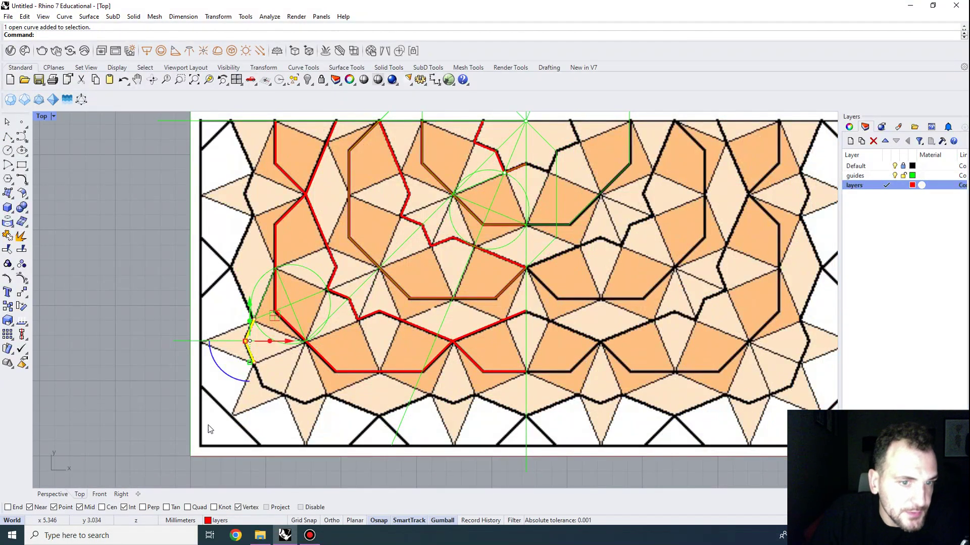
scroll(210, 429, "up", 3)
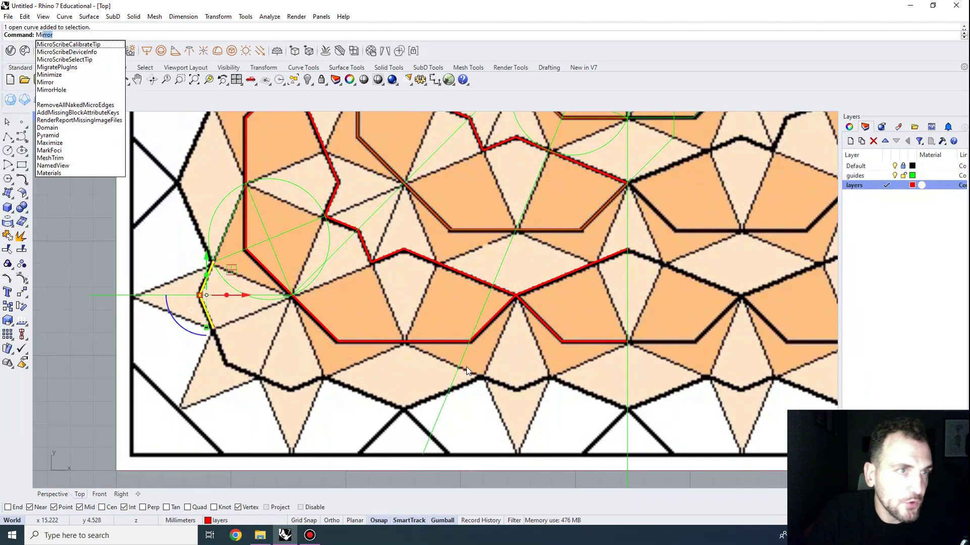
key("Return")
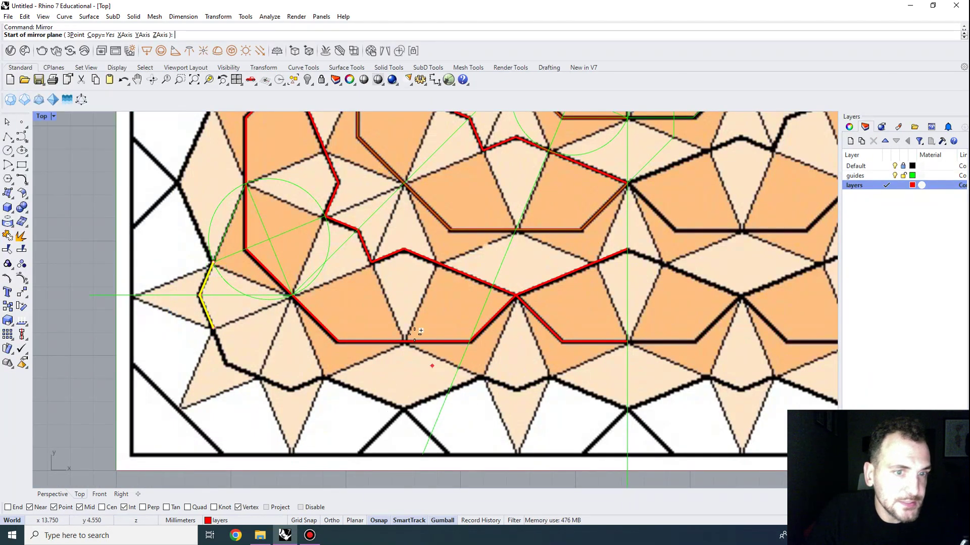
left_click(213, 328)
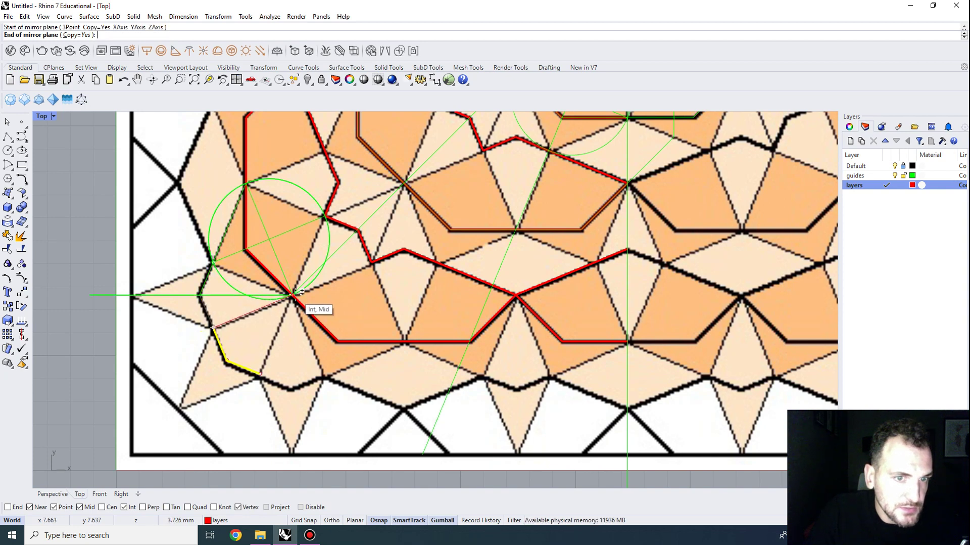
left_click(294, 296)
Mirror the new corner segment about the line from its lower-right end to the star's centre, extending the outline along the pattern's bottom
left_click(232, 363)
right_click(266, 372)
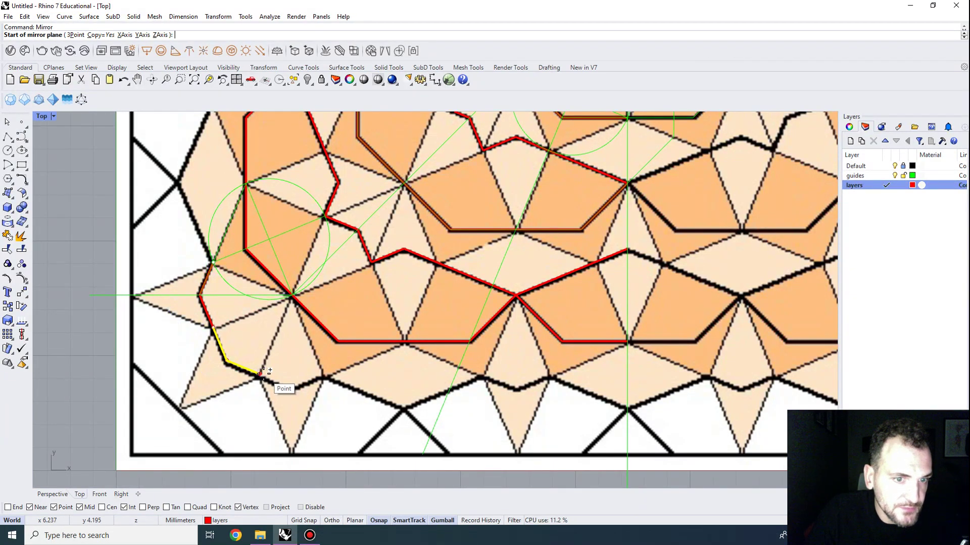
left_click(260, 374)
left_click(293, 297)
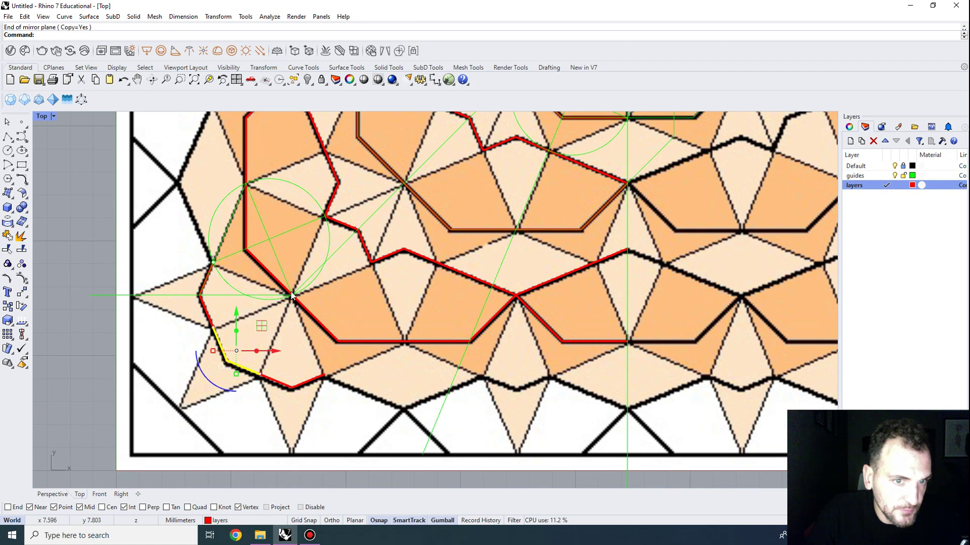
left_click_drag(330, 420, 221, 364)
left_click(208, 312, "shift")
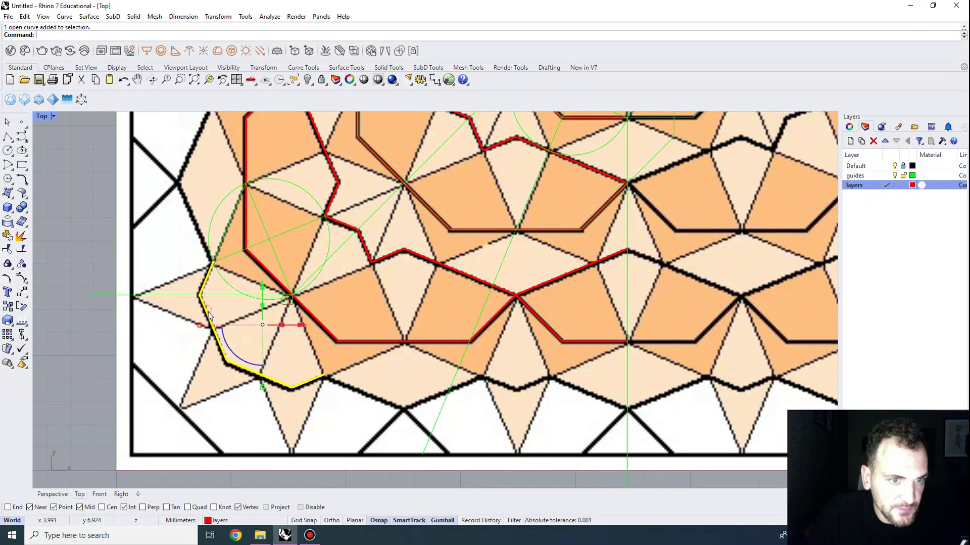
left_click(373, 398)
right_click_drag(349, 383, 313, 362)
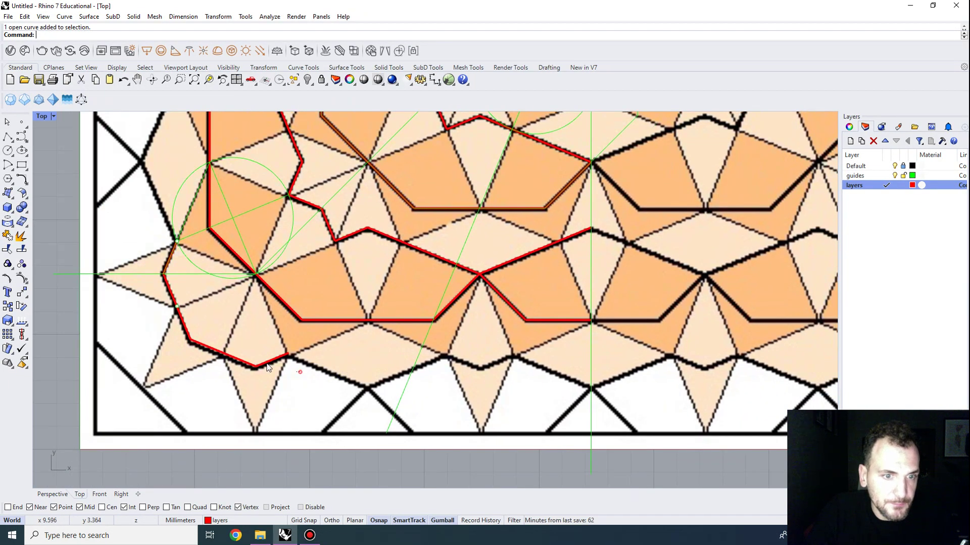
Mirror the bottom V-shaped segment about a vertical axis through the midpoint between the corner star and the next star
left_click_drag(305, 376, 228, 339)
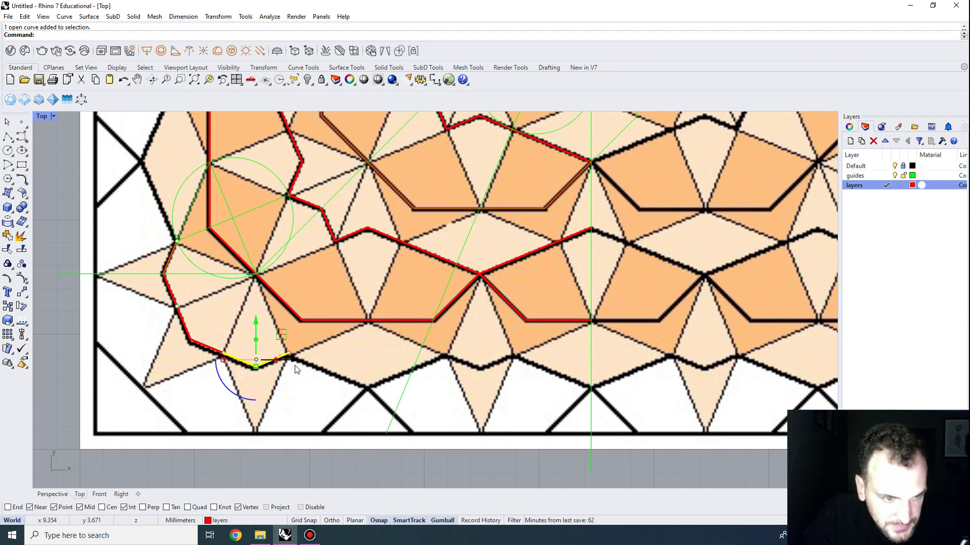
key("Return")
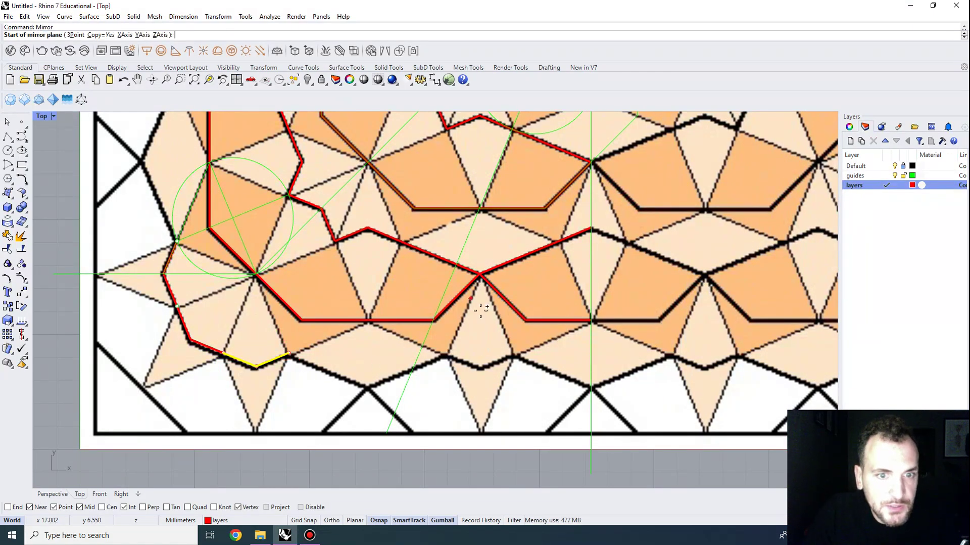
left_click(369, 319)
left_click(359, 265, "shift")
Mirror the left V-shaped segment upward about a horizontal axis through the upper vertex on the corner construction circle
scroll(377, 278, "down", 4)
right_click_drag(412, 369, 436, 472)
left_click(287, 368)
left_click(264, 378)
left_click(266, 389)
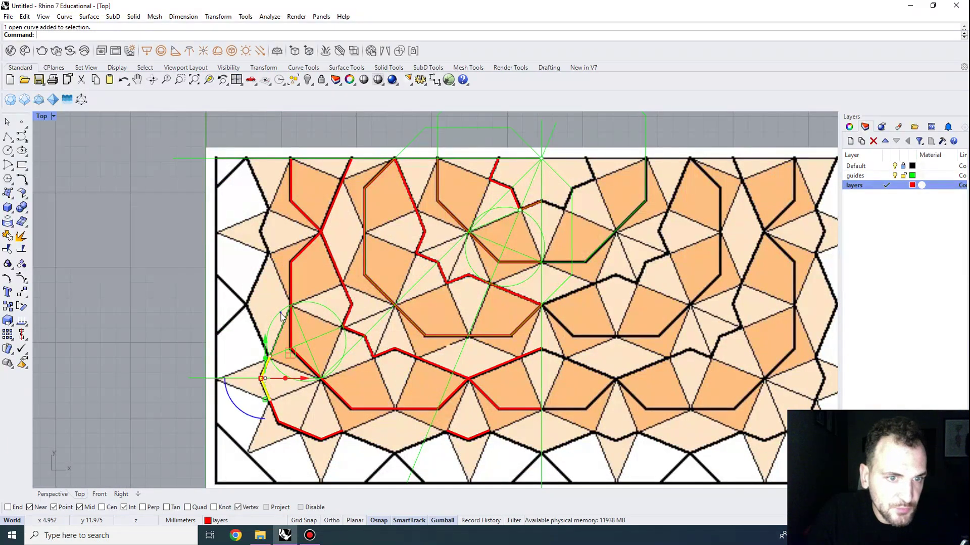
key("Return")
left_click(291, 304)
left_click(157, 288)
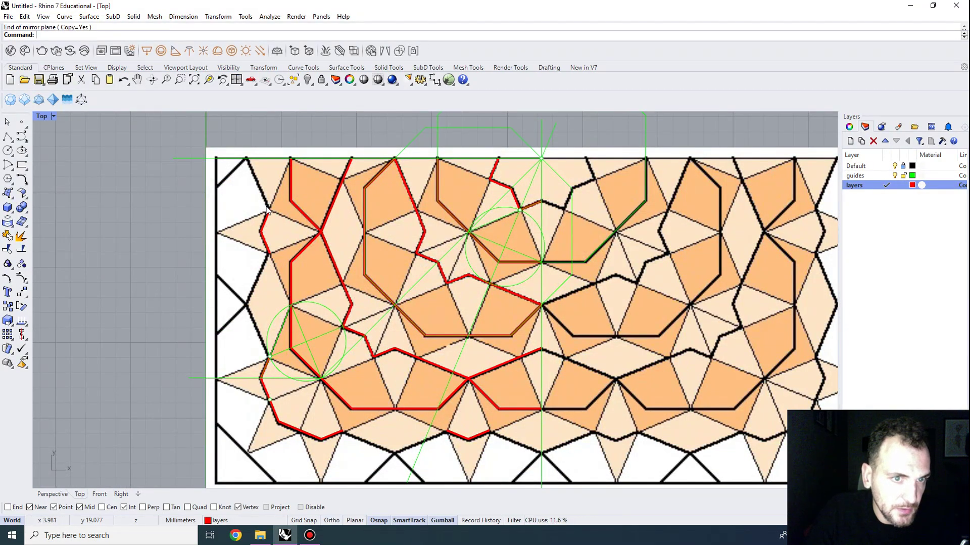
On the "guides" layer, draw a horizontal line about 12 mm long from the red zigzag's vertex leftward past the pattern's border
scroll(239, 282, "up", 2)
scroll(239, 282, "up", 3)
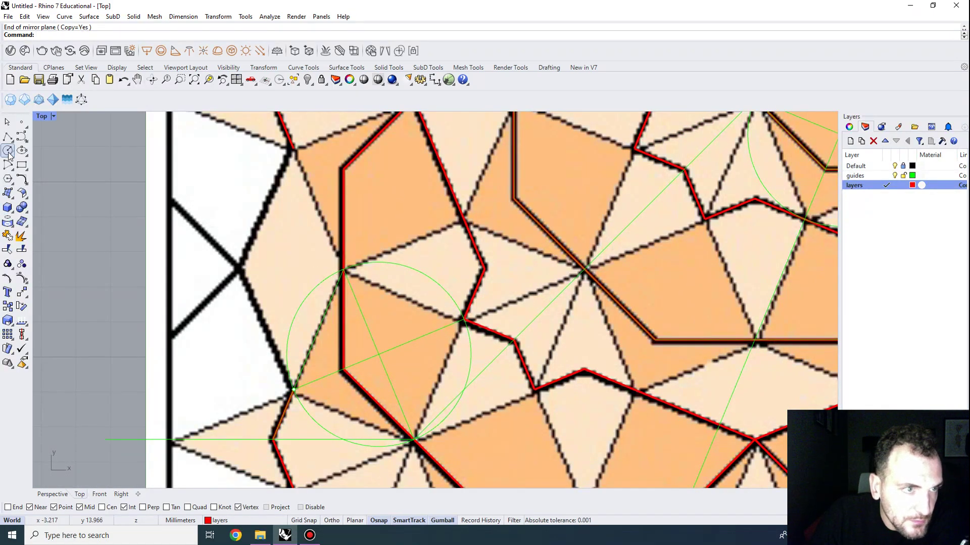
left_click(7, 137)
left_click(868, 166)
left_click(887, 175)
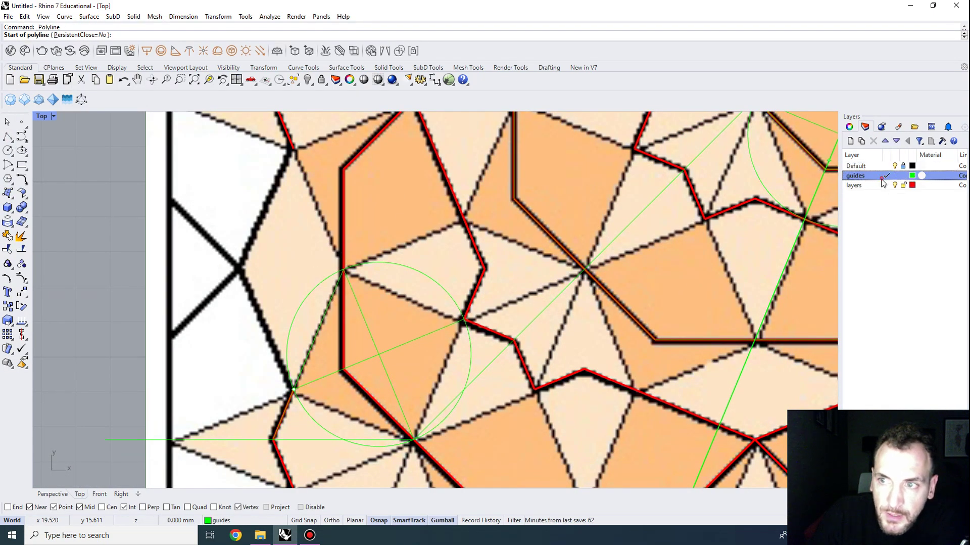
left_click(484, 269)
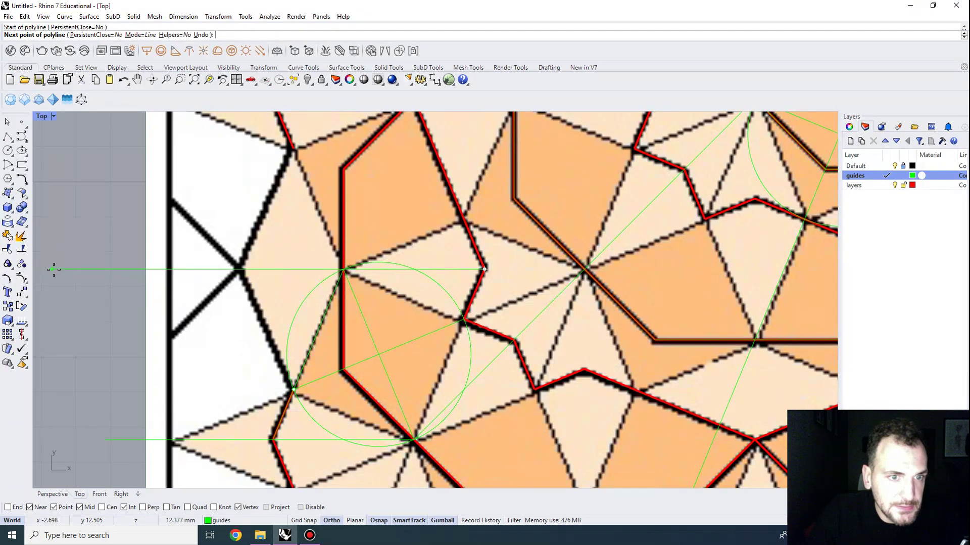
left_click(73, 268)
key("Return")
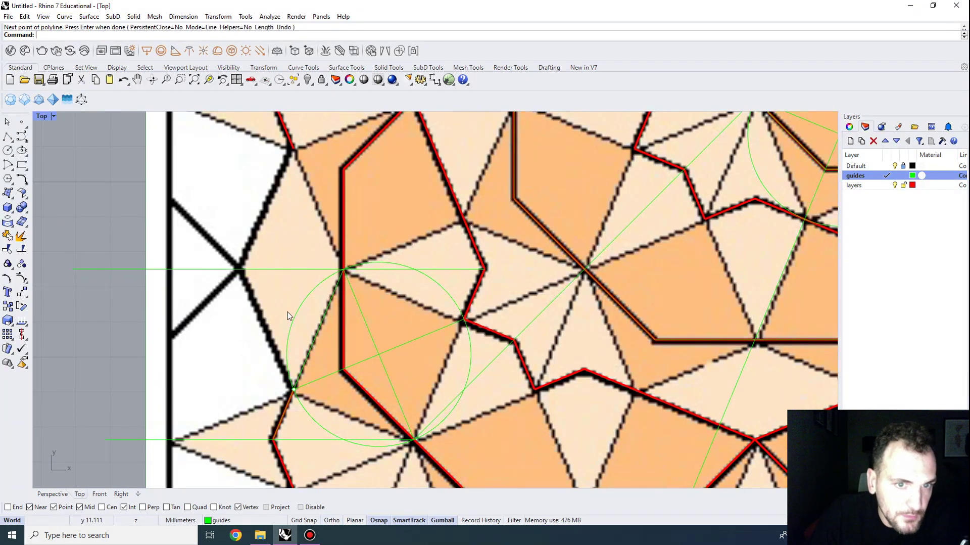
Draw an arc centred on the left outline's upper end, from the construction circle's upper vertex to just beyond the horizontal guide
left_click(22, 179)
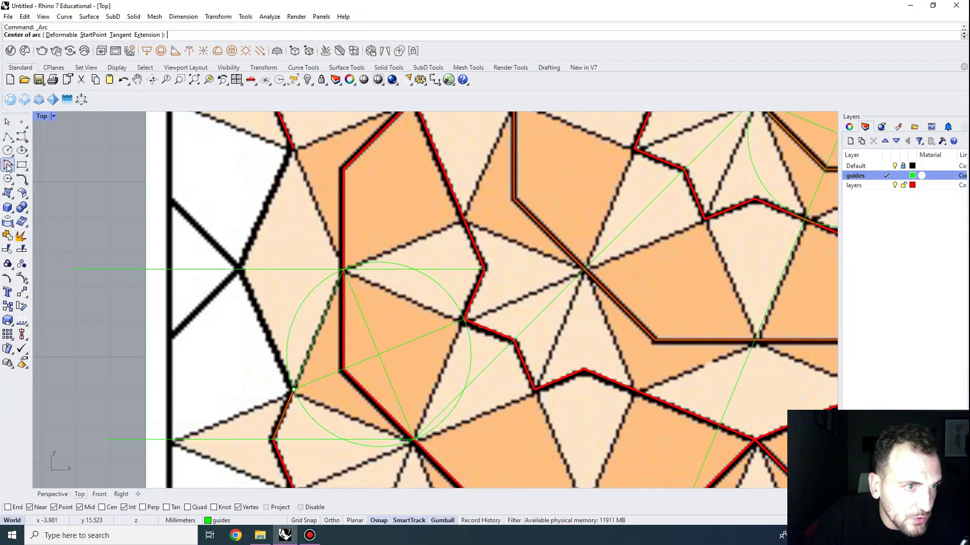
left_click(293, 390)
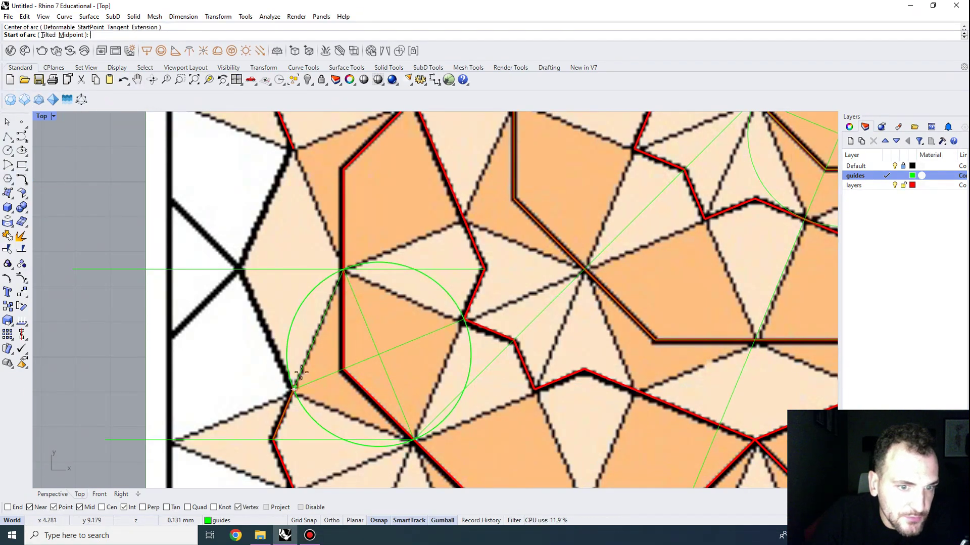
left_click(344, 268)
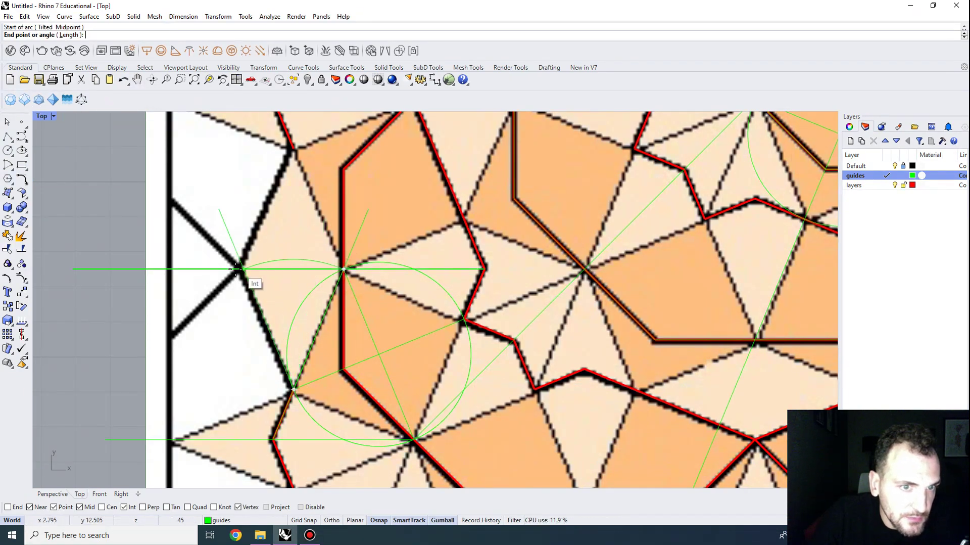
left_click(208, 291)
scroll(245, 270, "up", 3)
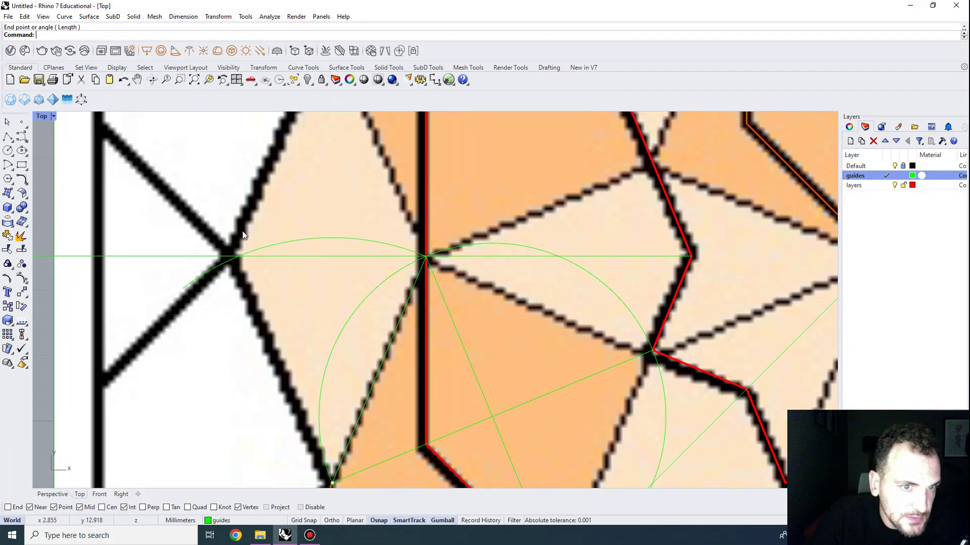
Draw a guide line joining the arc's intersection with the horizontal guide to the arc's centre on the left outline
scroll(243, 235, "down", 2)
left_click(8, 137)
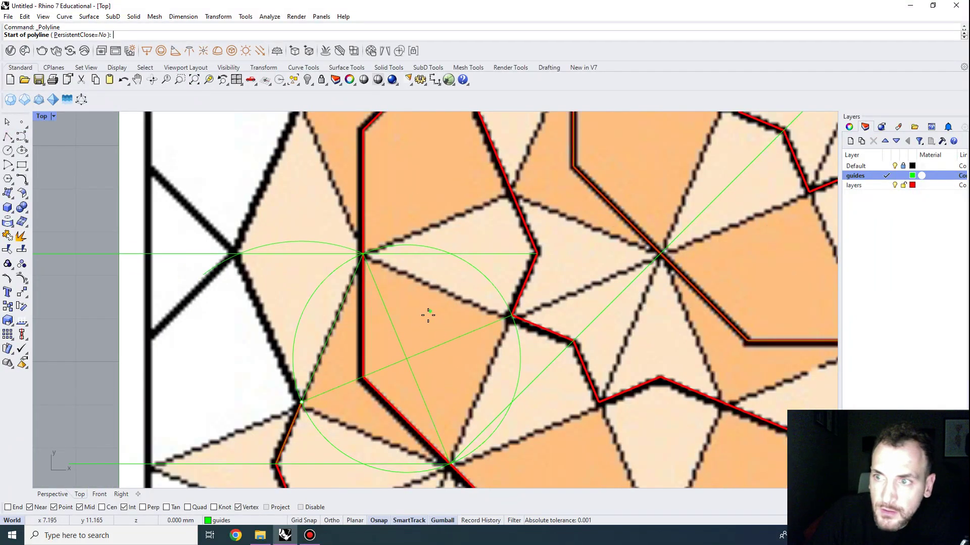
left_click(309, 405)
key("Return")
scroll(253, 262, "down", 1)
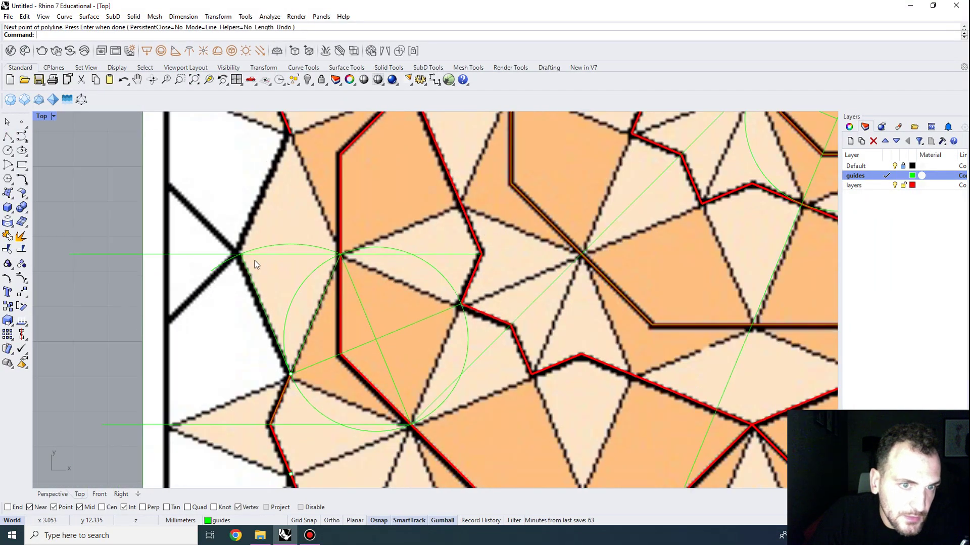
Make the "layers" layer current and draw a three-point polyline joining the two left V segments through the arc and guide intersection
right_click_drag(255, 135, 255, 138)
right_click(293, 155)
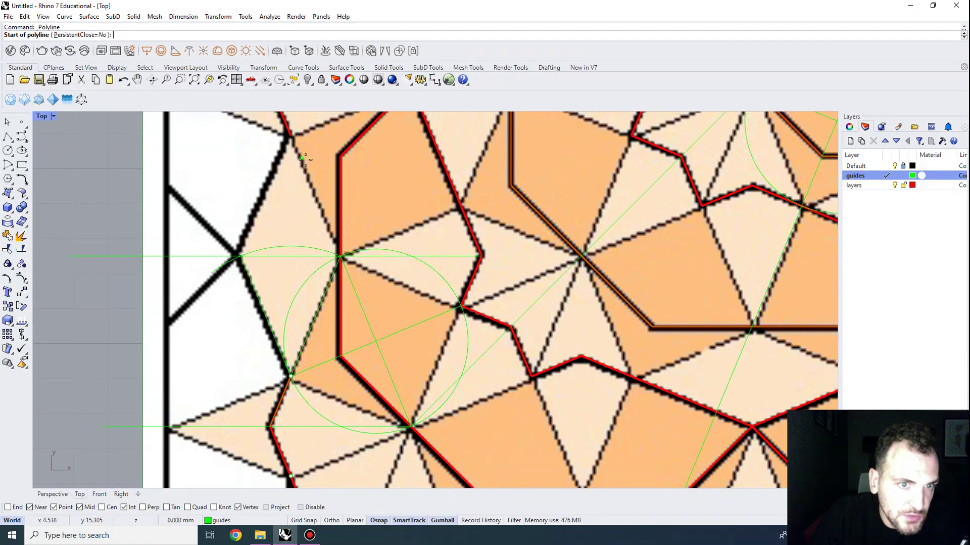
key("Escape")
left_click(889, 186)
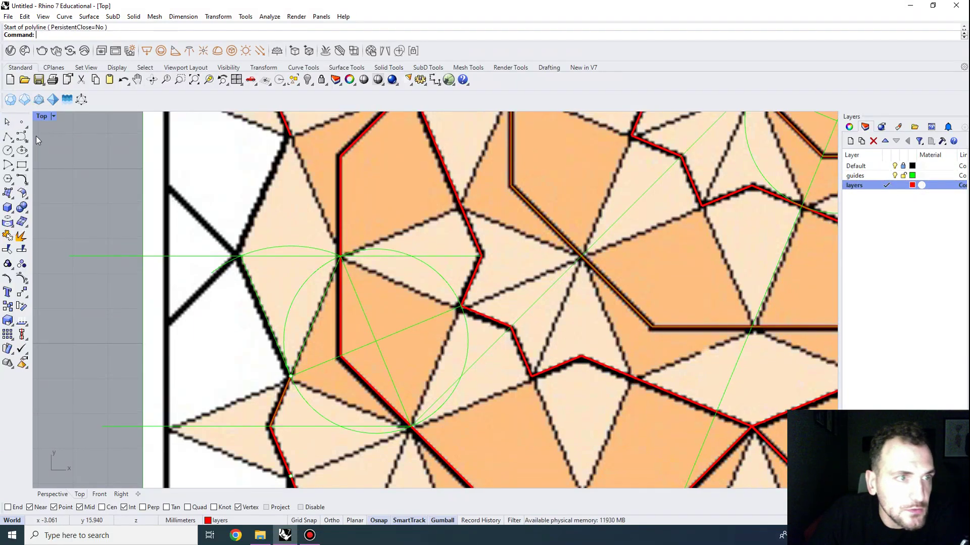
left_click(7, 137)
left_click(291, 136)
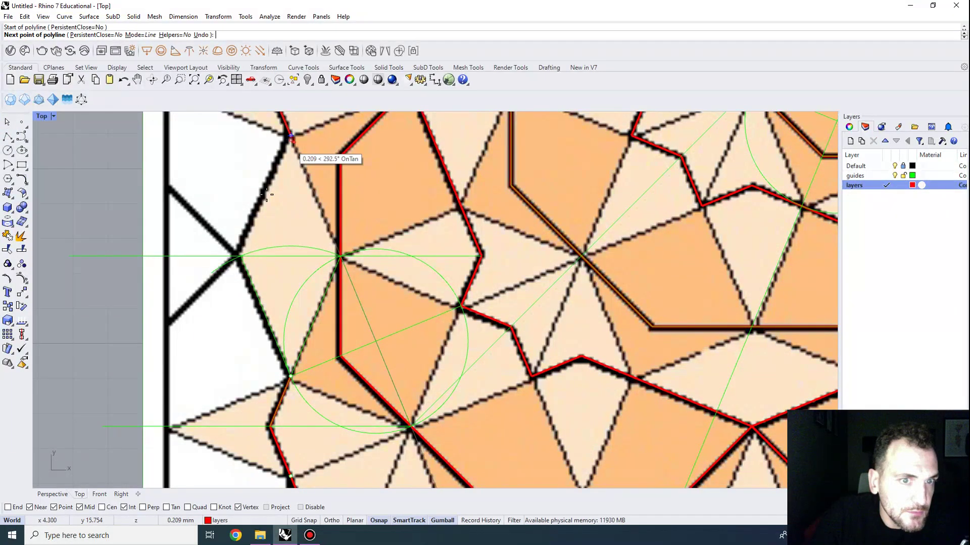
left_click(242, 256)
left_click(290, 376)
key("Return")
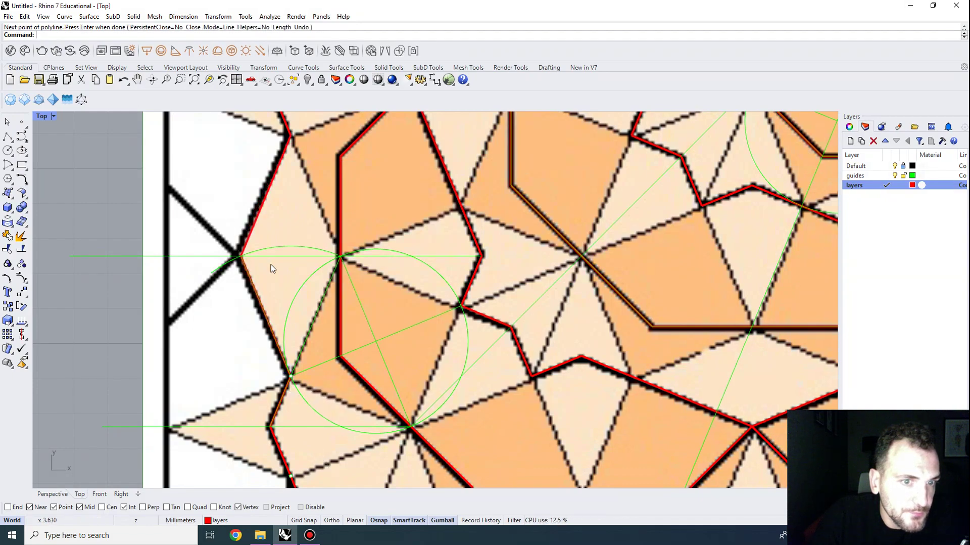
Mirror the large left V polyline upward about a horizontal axis through the middle vertex of the upper small V
left_click(257, 228)
scroll(266, 216, "down", 8)
right_click_drag(329, 274, 350, 194)
scroll(335, 281, "down", 2)
type("Mirror")
key("Return")
left_click(236, 150)
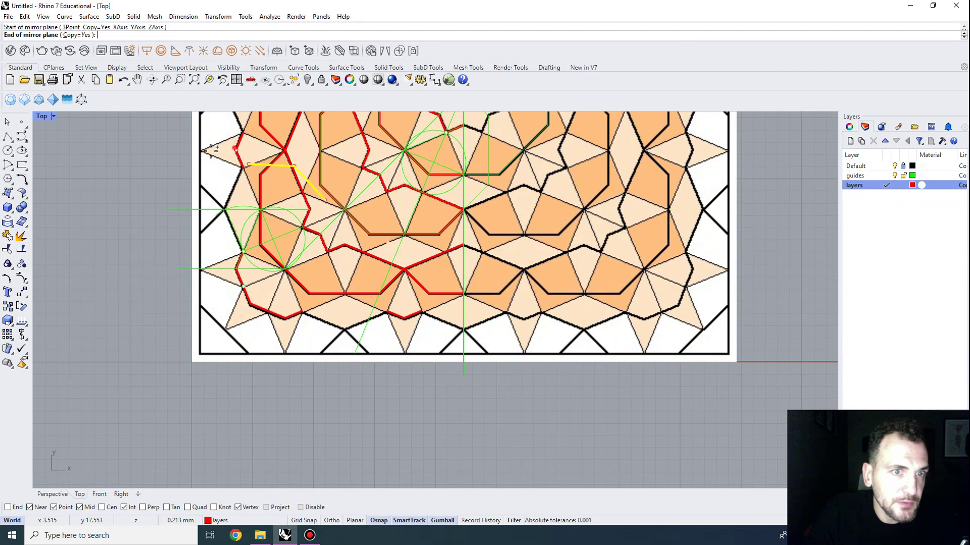
left_click(65, 155, "shift")
Mirror the large left V polyline about the corner's diagonal so a copy joins the two small V segments along the bottom
right_click_drag(311, 340, 298, 400)
right_click(285, 398)
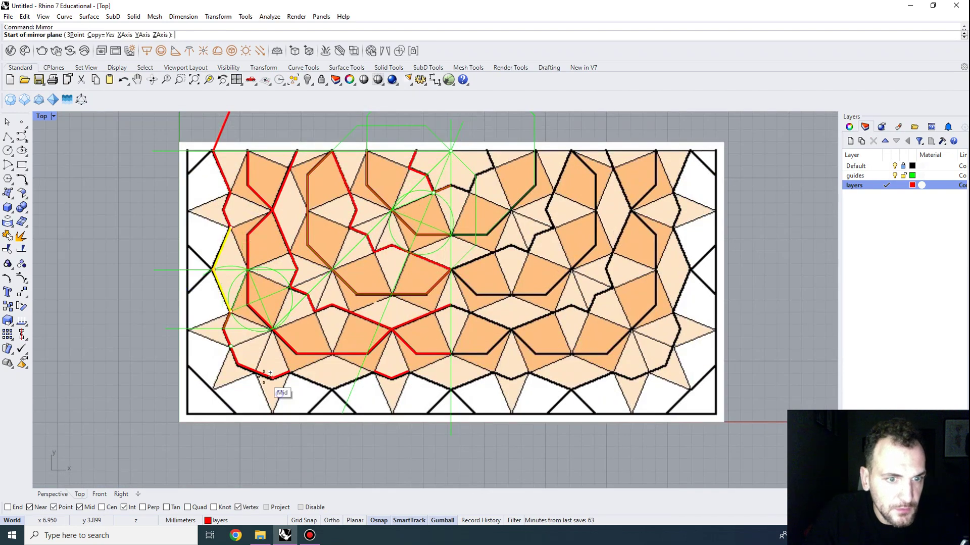
left_click(238, 363)
left_click(313, 291)
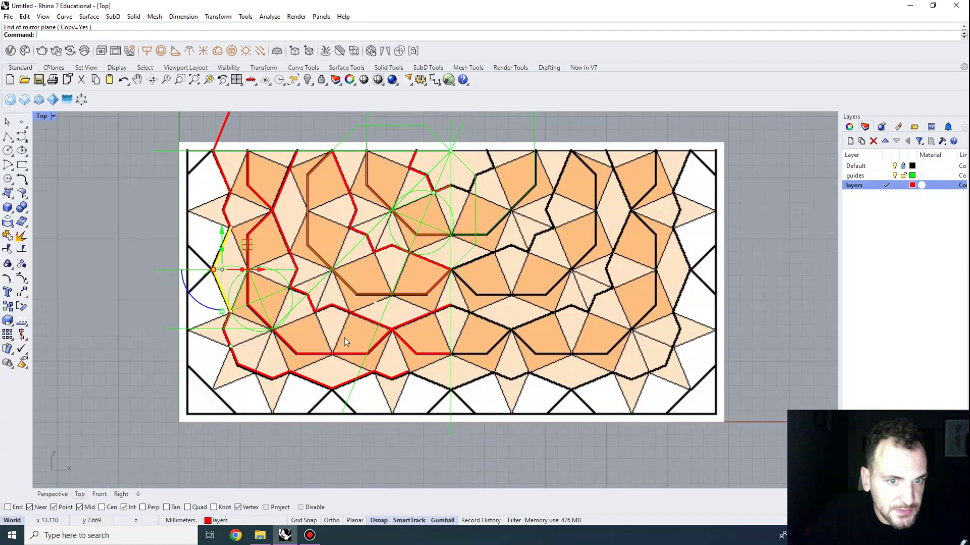
Mirror the large bottom V segment to the right about a vertical axis through the second small V's lowest vertex
scroll(357, 343, "up", 4)
left_click(369, 391)
right_click(387, 403)
left_click(410, 396)
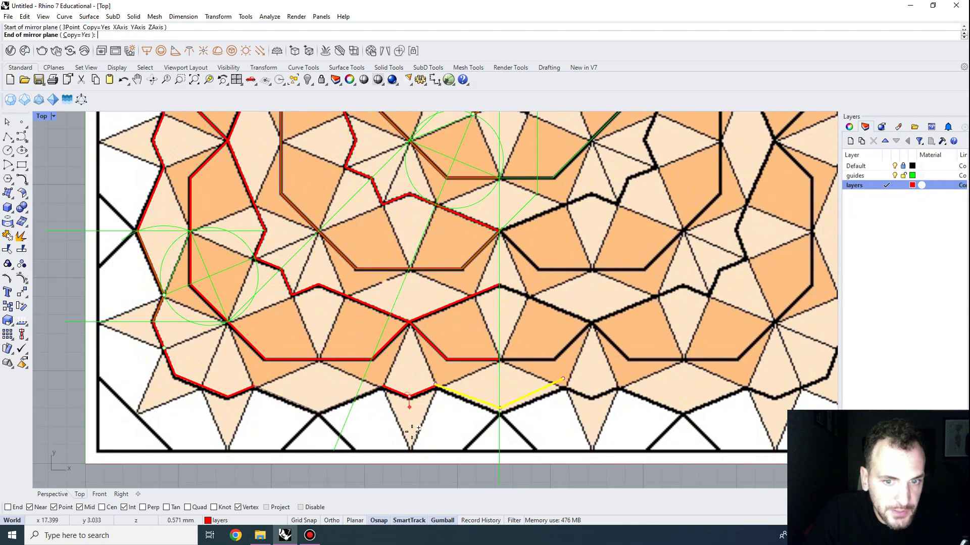
left_click(410, 430)
key("Escape")
Trim the red outline's overhang above the top horizontal guide and the bottom V's part beyond the vertical centre guide
scroll(454, 358, "down", 6)
scroll(411, 323, "up", 2)
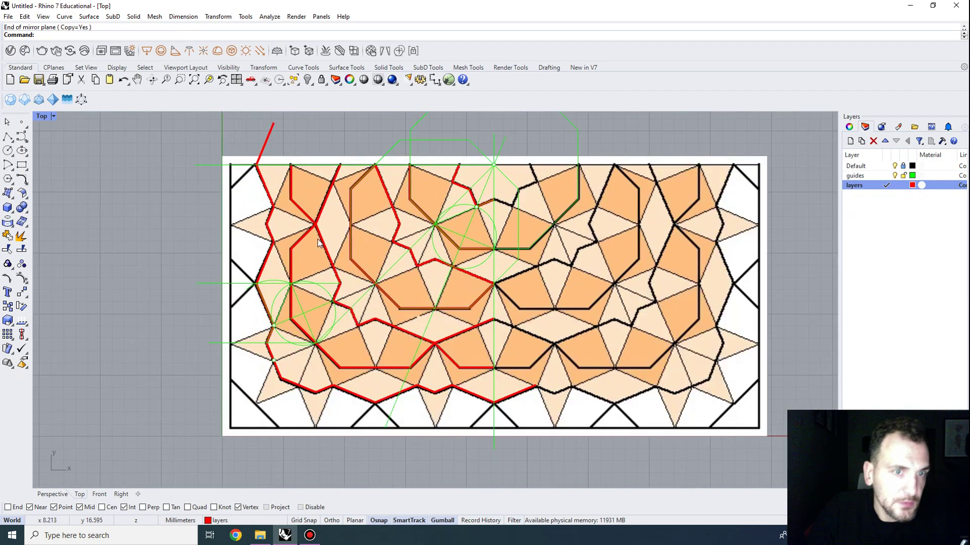
type("trim")
key("Return")
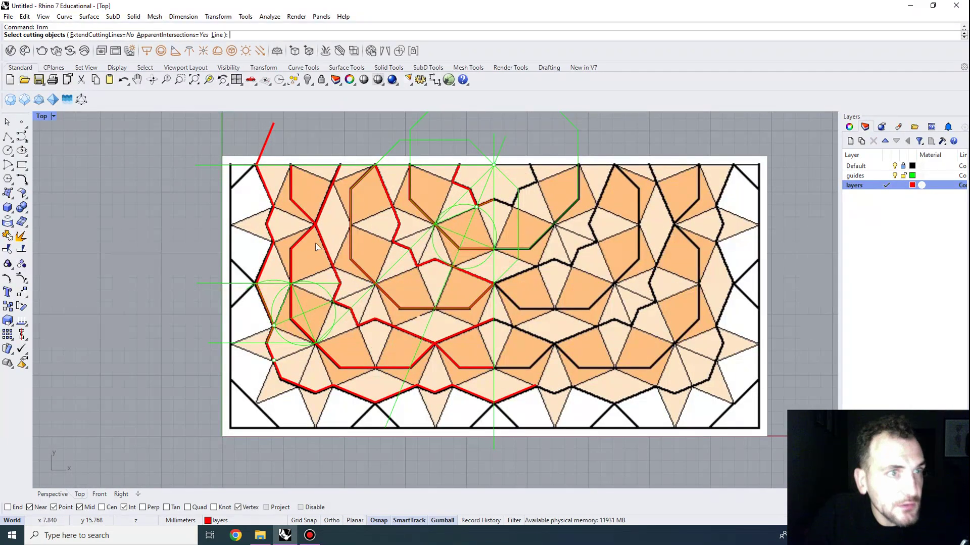
left_click(276, 164)
key("Return")
left_click(269, 136)
key("Return")
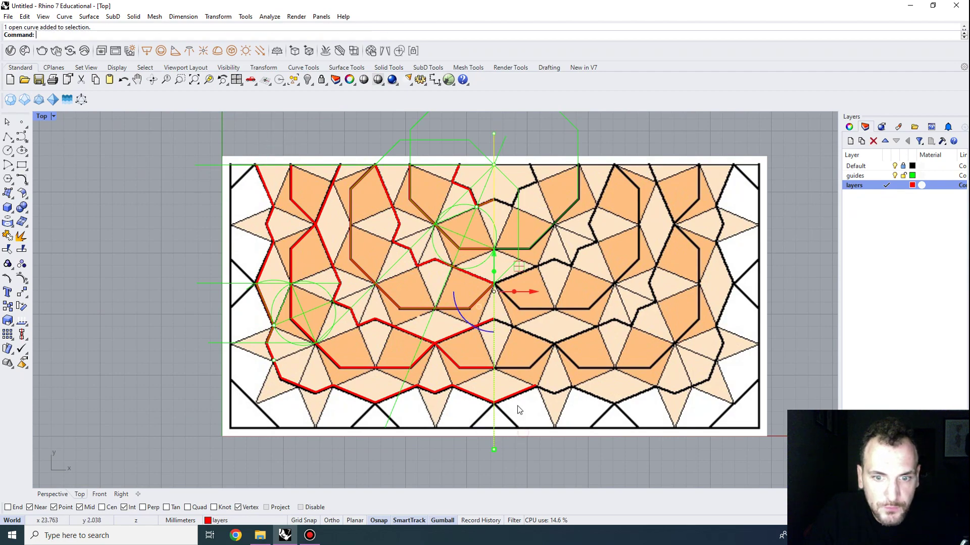
scroll(505, 409, "up", 2)
scroll(459, 376, "down", 3)
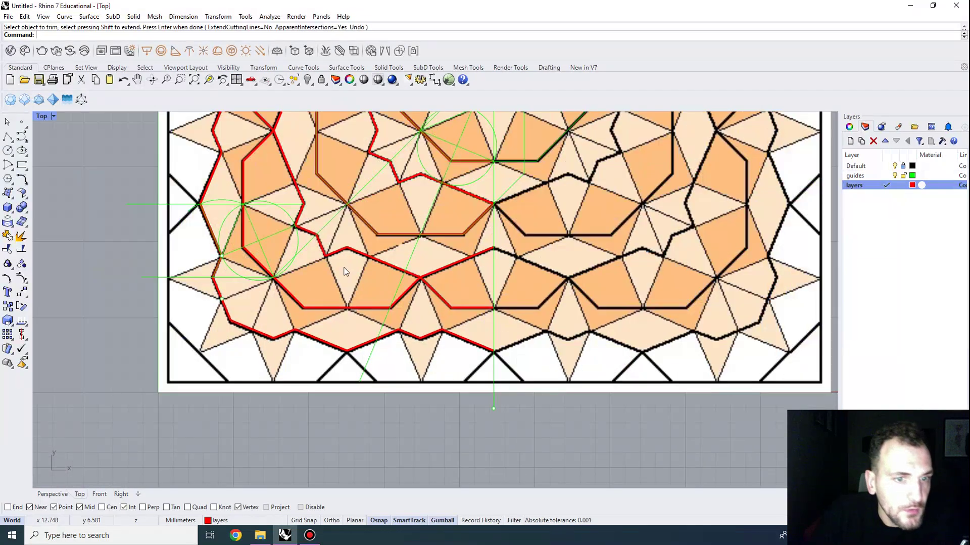
Examine the traced red outlines along the pattern's left and bottom edges against the reference image
right_click_drag(359, 373, 386, 326)
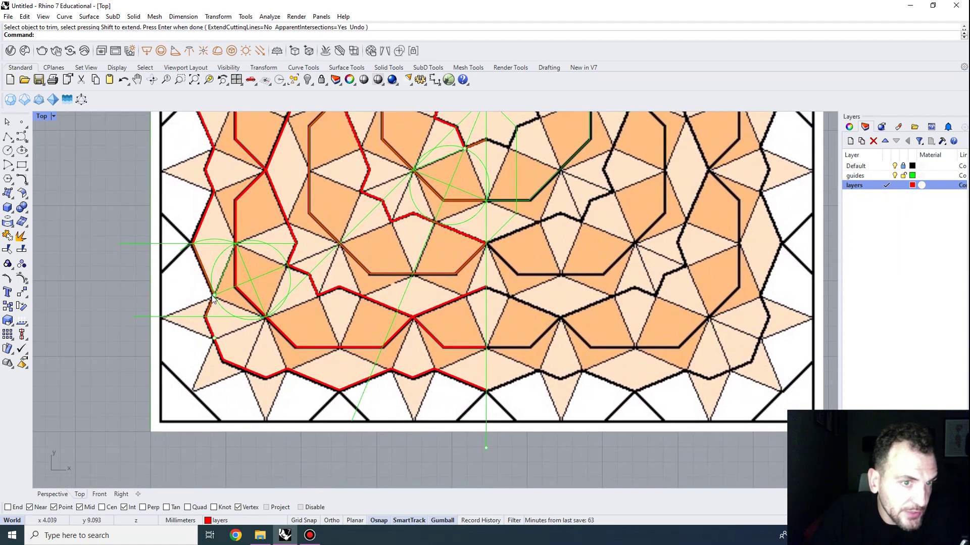
scroll(220, 304, "down", 1)
scroll(214, 243, "up", 2)
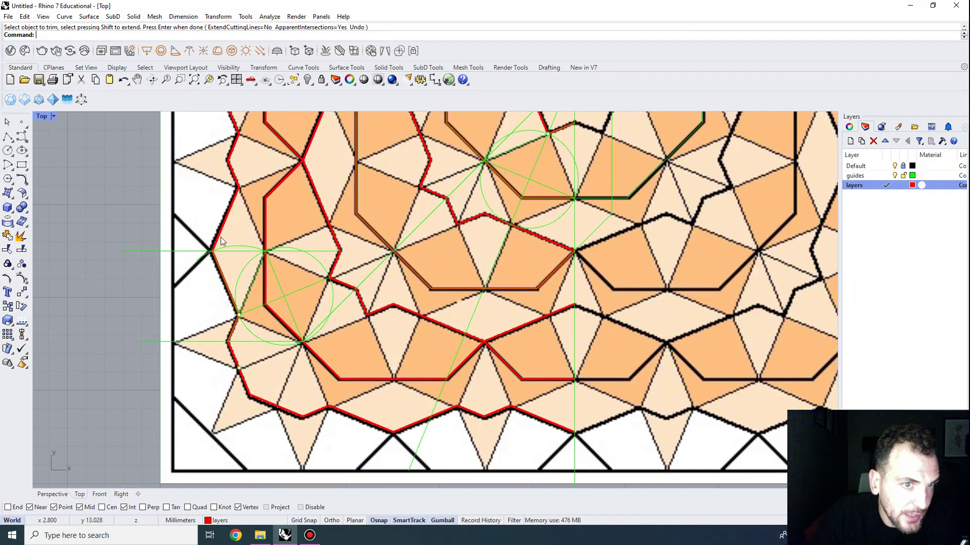
scroll(221, 240, "down", 3)
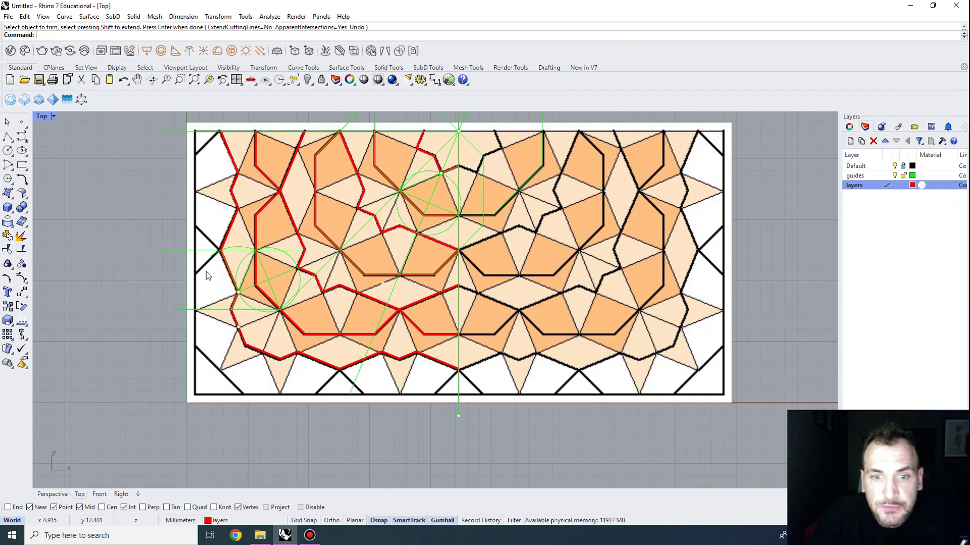
scroll(360, 434, "up", 4)
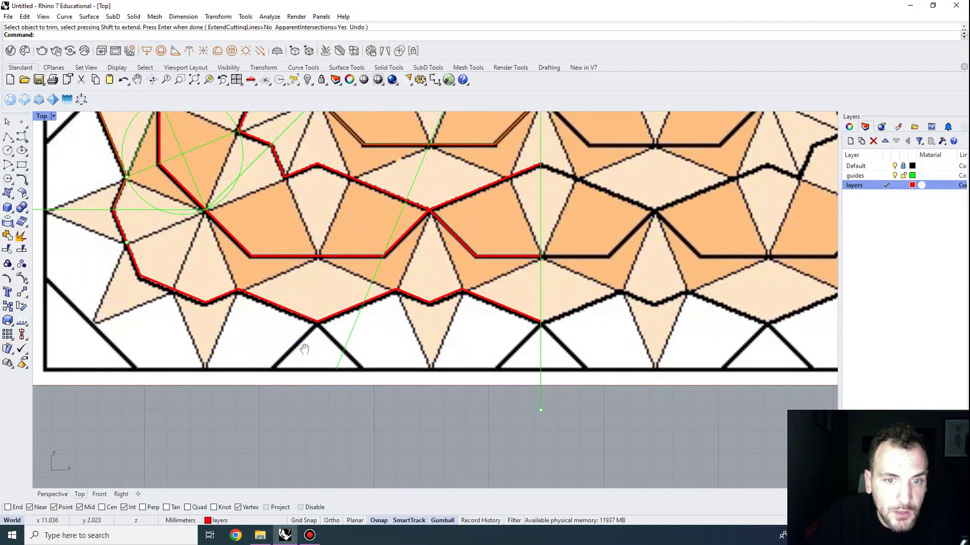
right_click_drag(304, 349, 374, 368)
scroll(269, 283, "down", 2)
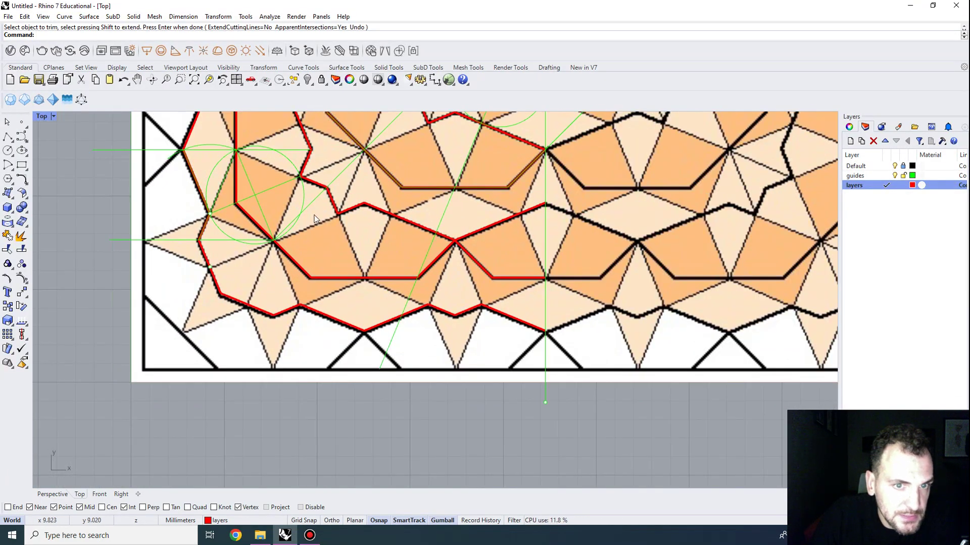
right_click_drag(315, 216, 305, 289)
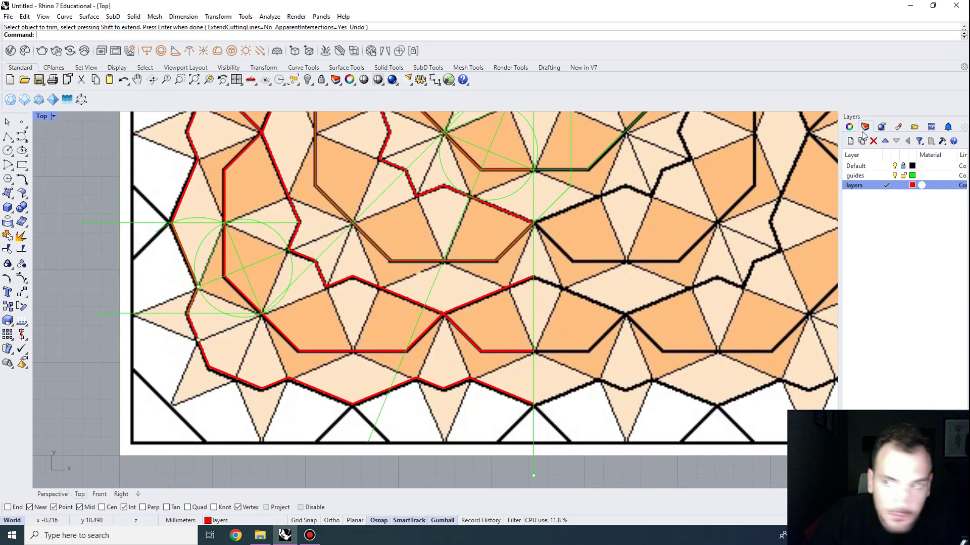
Make the "guides" layer current and draw a three-point polyline along the left edges of a vertical kite shape, starting at its upper star centre
left_click(887, 175)
left_click(7, 138)
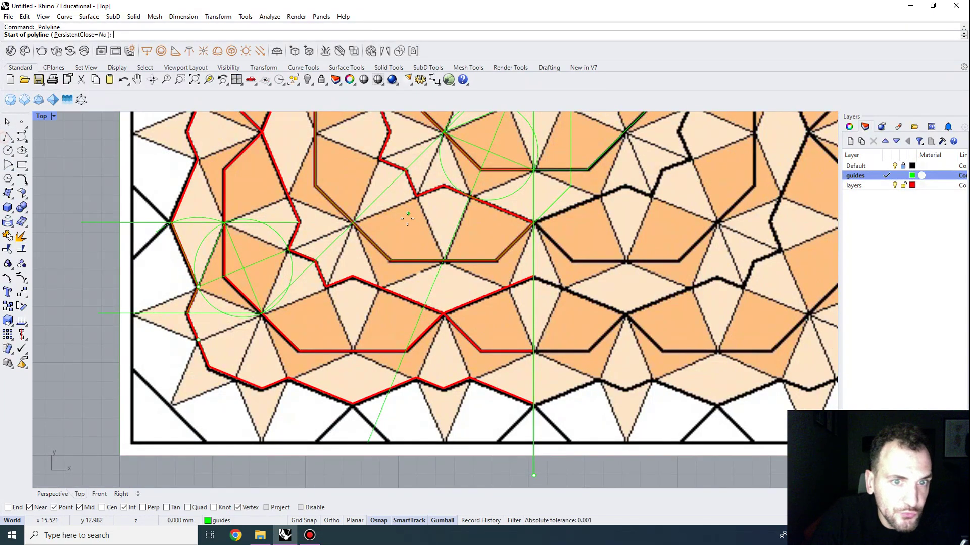
left_click(353, 223)
left_click(324, 290)
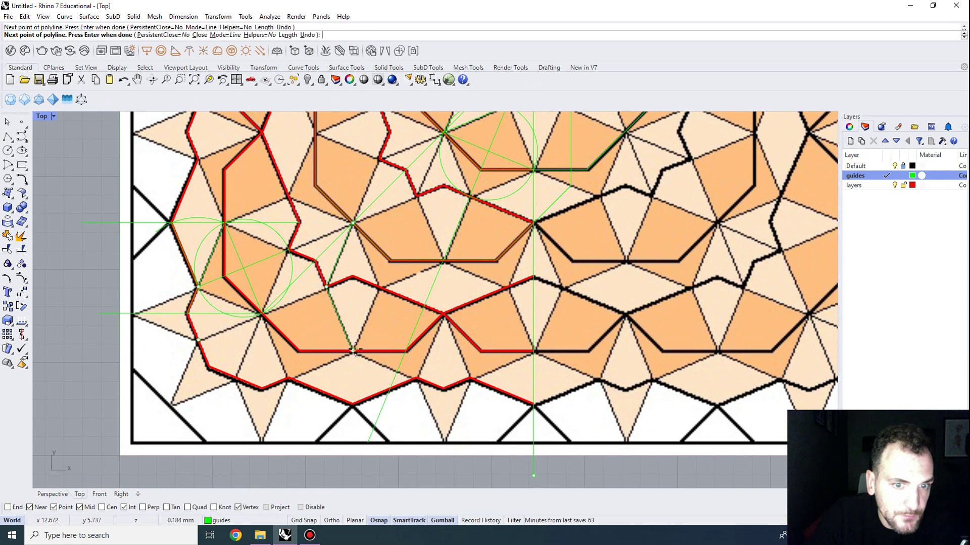
left_click(352, 350)
key("Return")
Move the three-point guide polyline from its original upper star centre to the centre of the lower-left corner star
right_click_drag(389, 281, 463, 226)
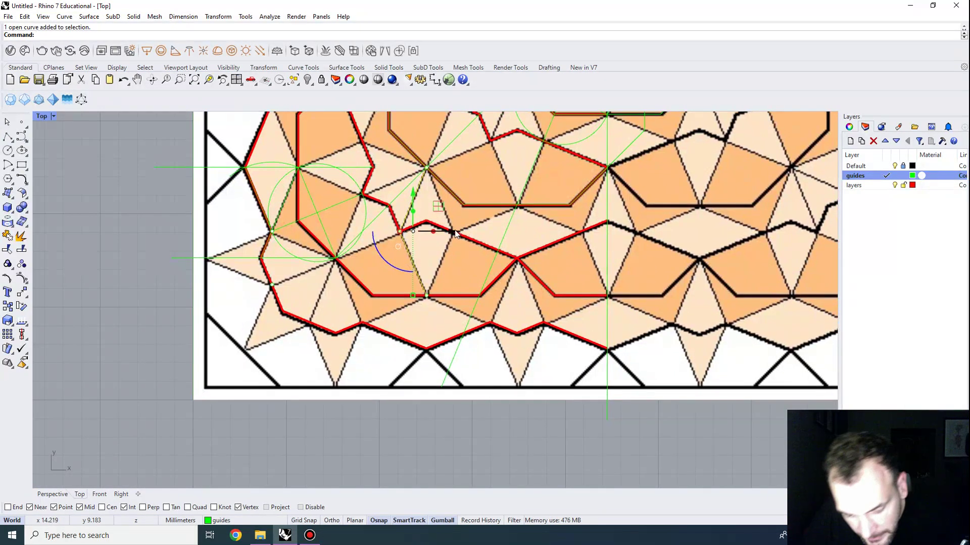
type("m")
key("Return")
left_click(427, 167)
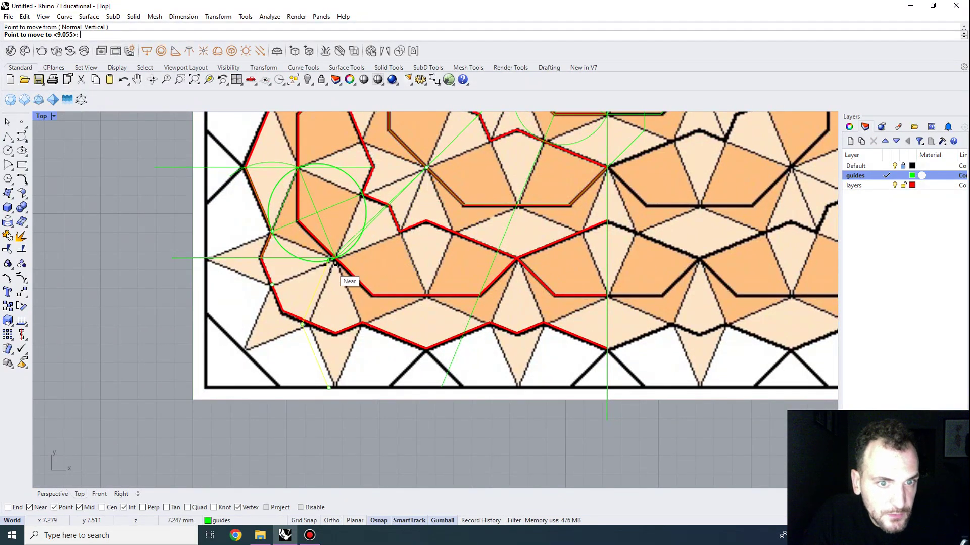
left_click(335, 257)
scroll(305, 408, "up", 2)
left_click(304, 408)
scroll(305, 409, "up", 2)
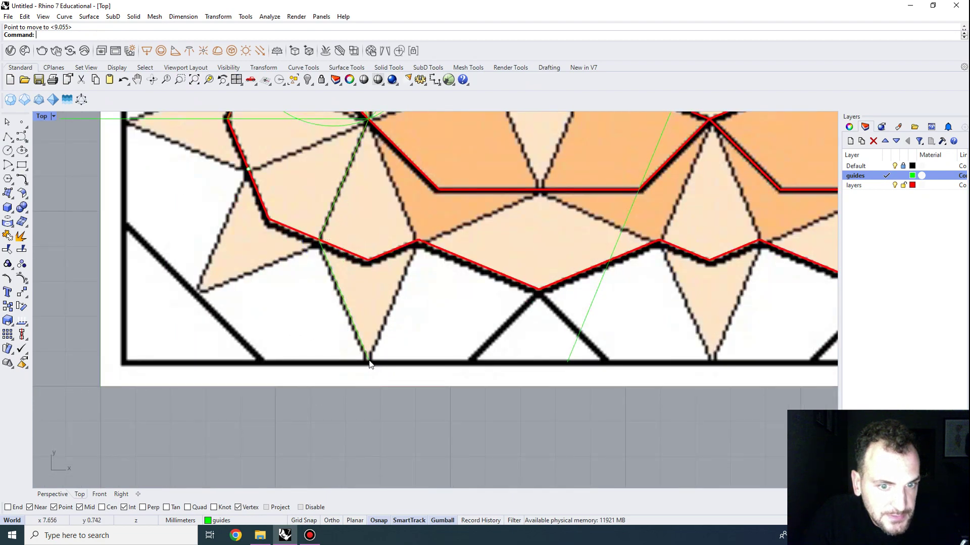
Draw a horizontal guide along the bottom border with Ortho on, running right from the moved polyline's lower endpoint
scroll(369, 360, "down", 4)
right_click_drag(403, 317, 348, 302)
left_click(10, 138)
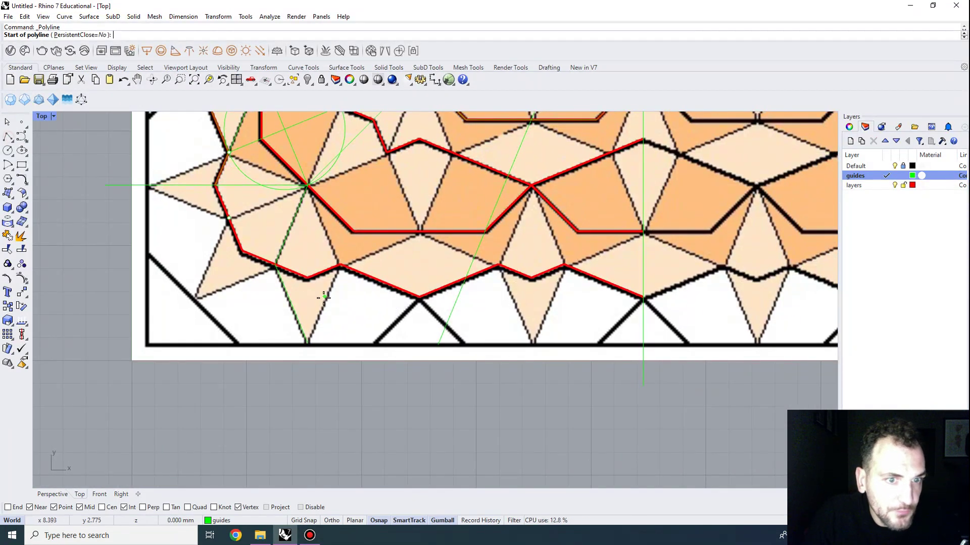
left_click(308, 343)
key("F8")
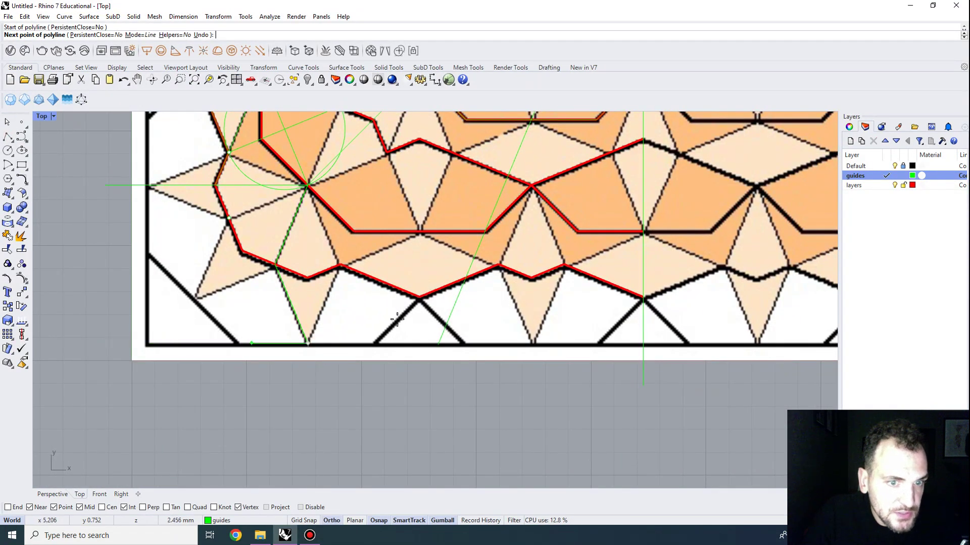
right_click_drag(576, 336, 398, 318)
left_click(561, 318)
key("Return")
right_click_drag(323, 304, 453, 364)
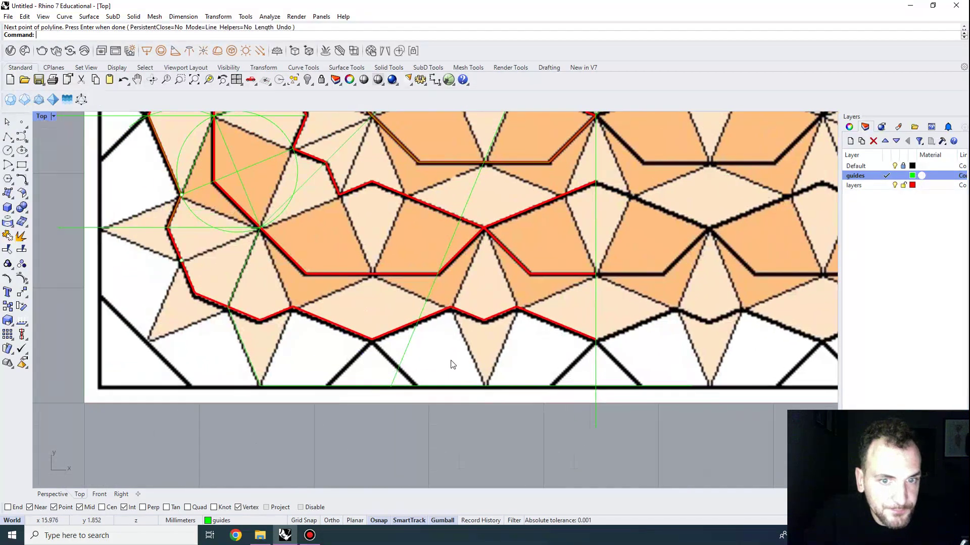
Delete the long slanted guide line crossing the bottom part of the pattern
left_click_drag(375, 344, 374, 343)
scroll(427, 344, "down", 4)
key("Delete")
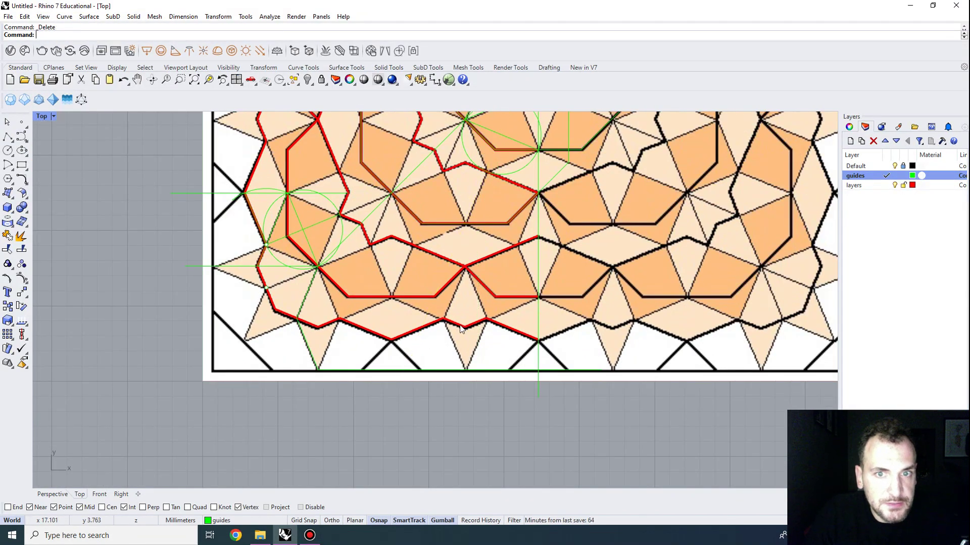
Draw a vertical guide downward from the lowest vertex of the left large bottom V, past the bottom border
scroll(386, 378, "up", 4)
key("Return")
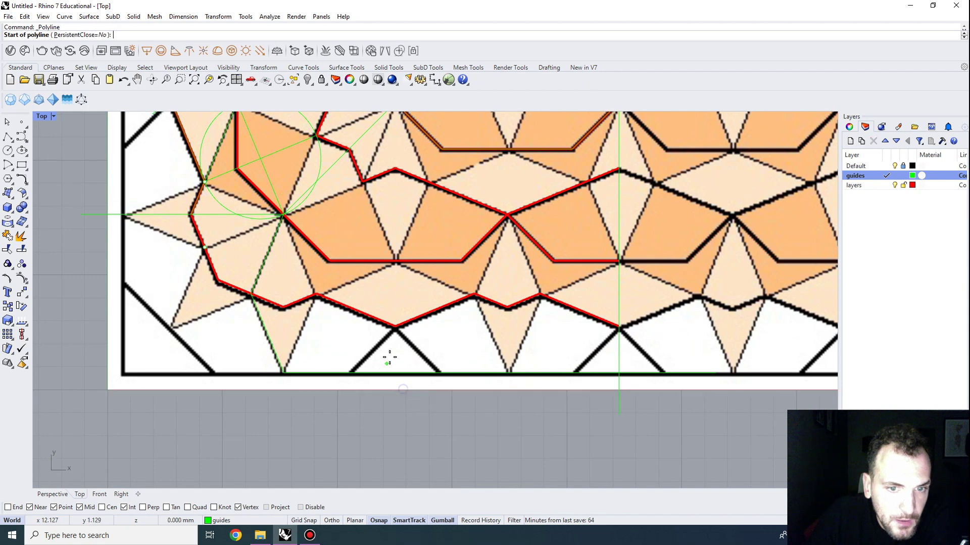
left_click(396, 326)
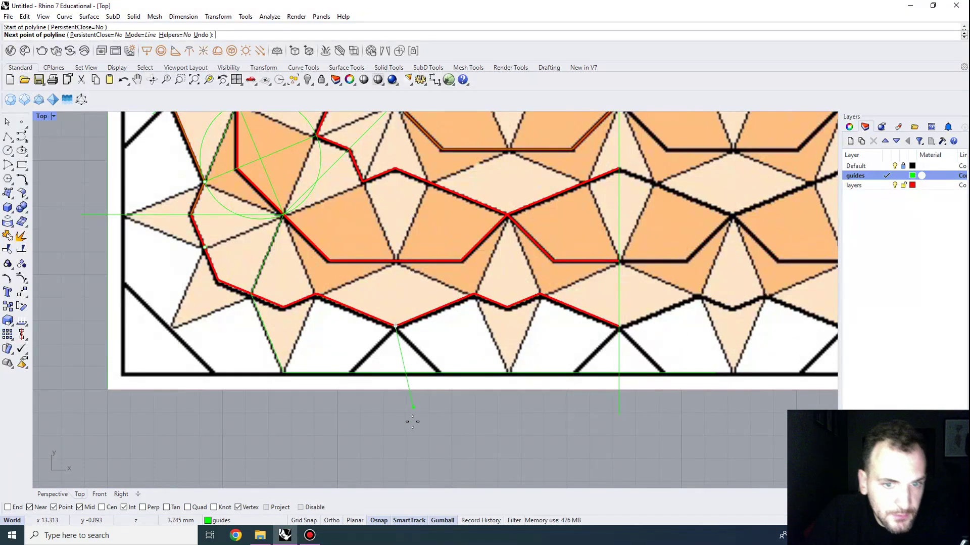
left_click(389, 436)
key("Return")
scroll(386, 384, "up", 2)
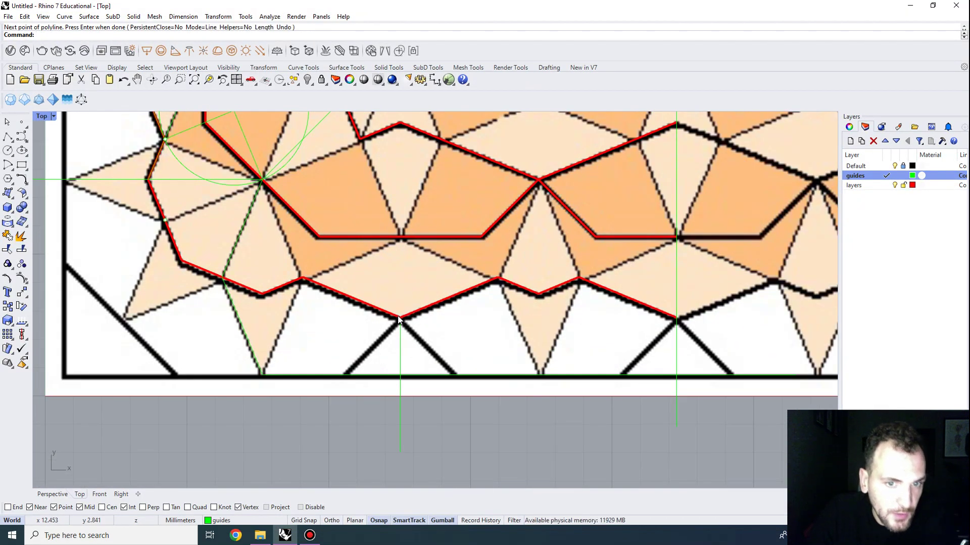
scroll(429, 336, "down", 2)
scroll(444, 375, "up", 1)
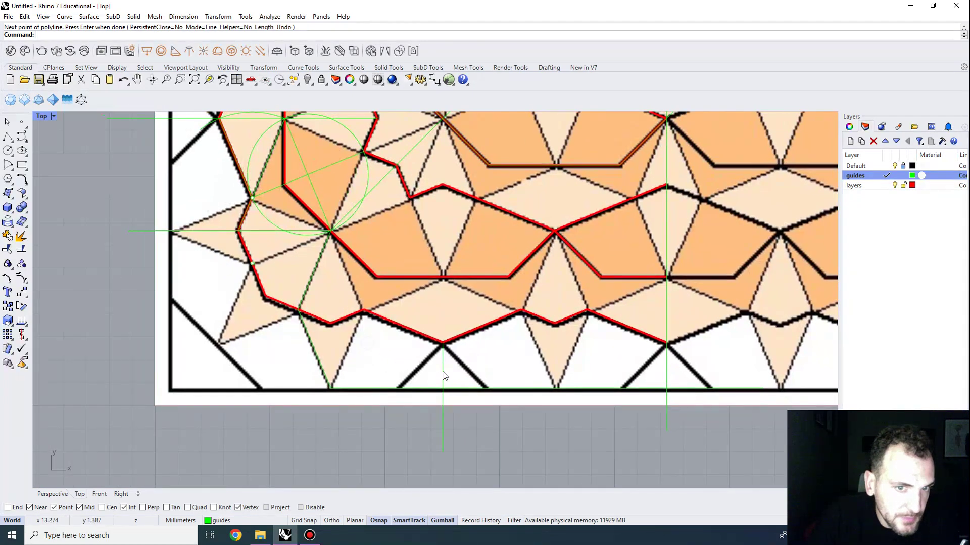
key("Escape")
Mirror the three-point guide polyline about its own upper segment to get the lower edge of the diagonal corner point
left_click(319, 370)
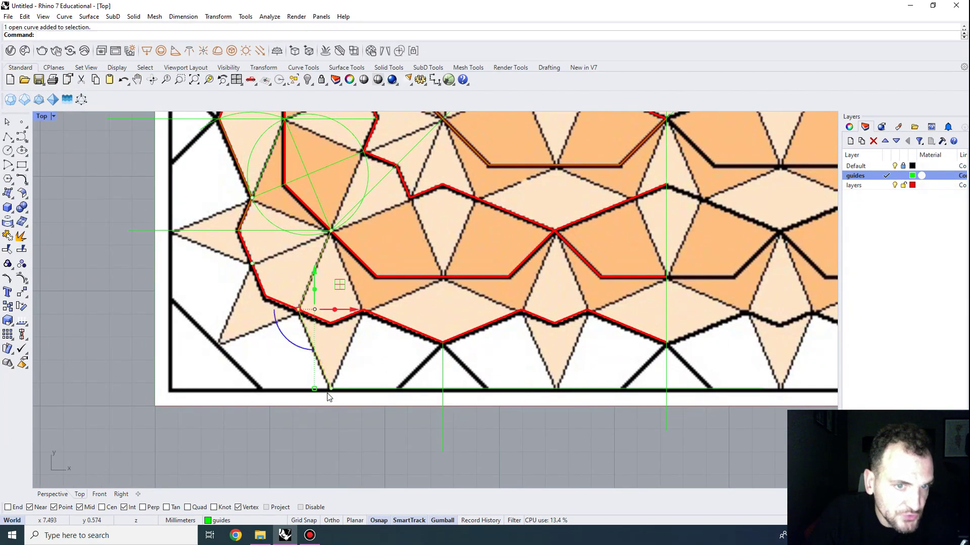
type("Mirror")
key("Return")
left_click(298, 310)
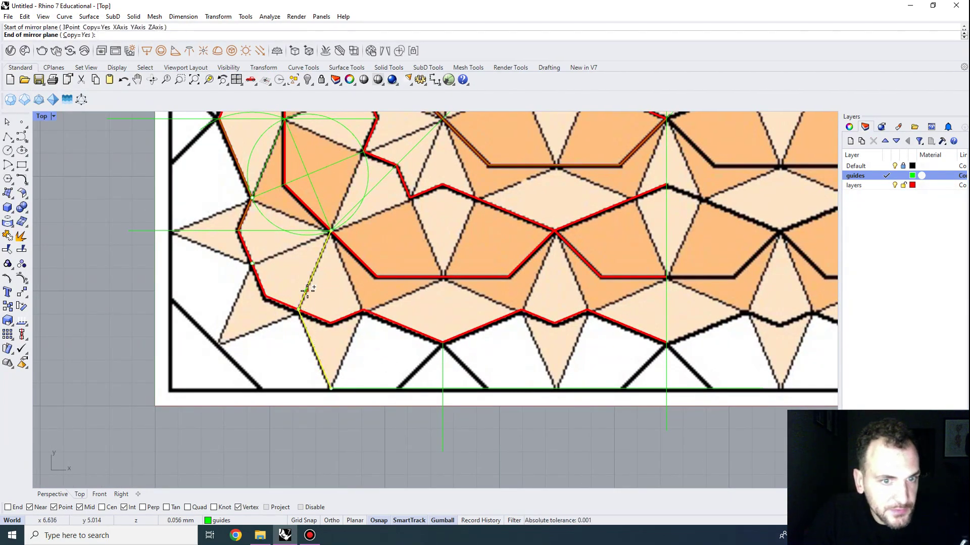
left_click(331, 231)
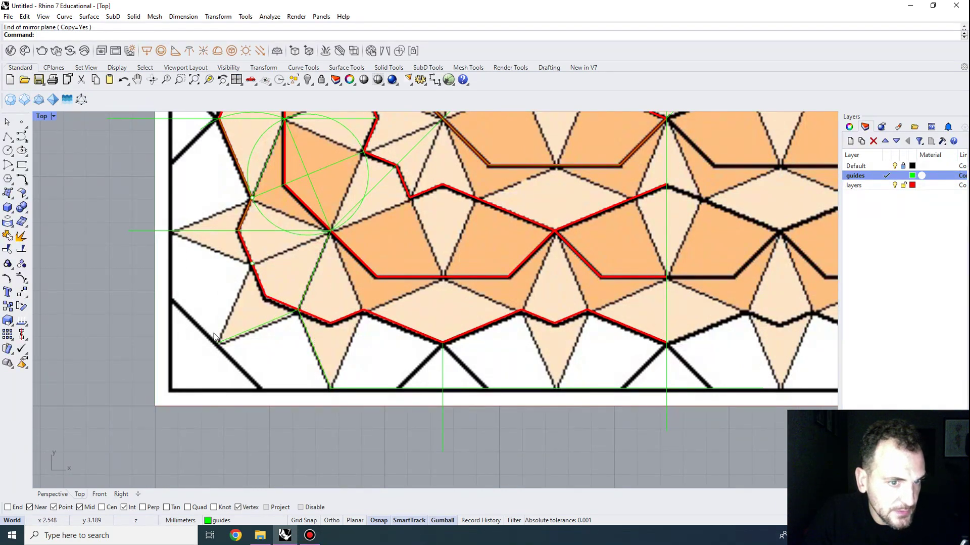
Move the horizontal bottom guide left along its own direction until it reaches past the pattern's left border
scroll(420, 206, "down", 2)
scroll(365, 276, "up", 1)
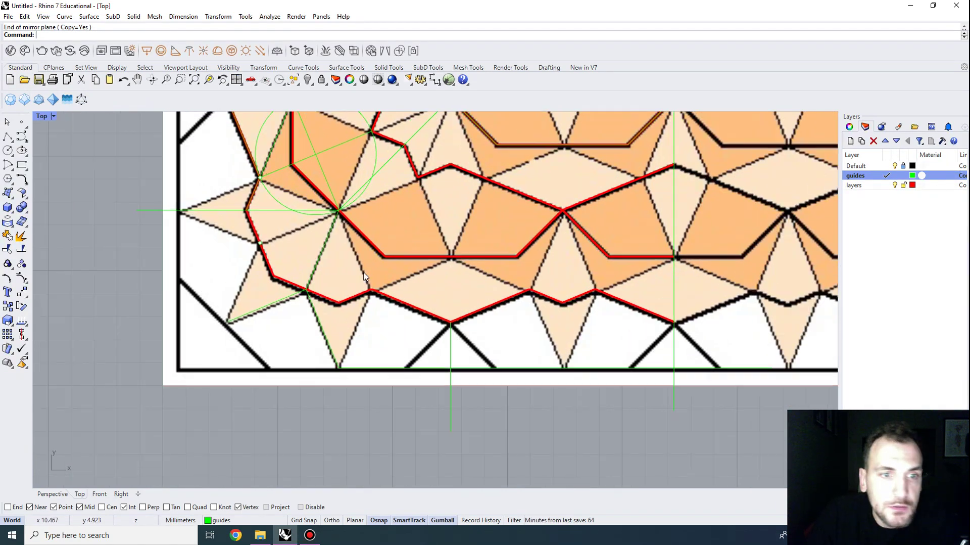
left_click(8, 137)
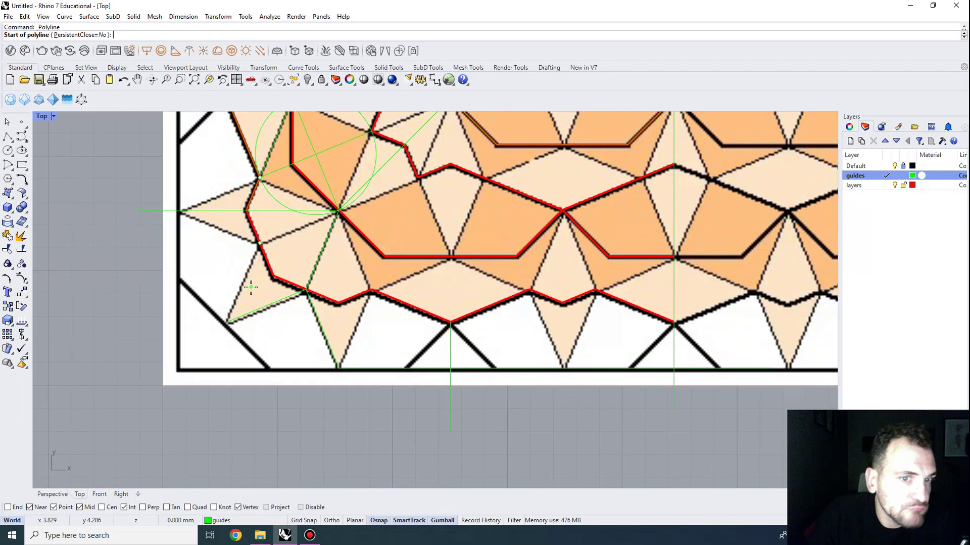
scroll(261, 274, "down", 1)
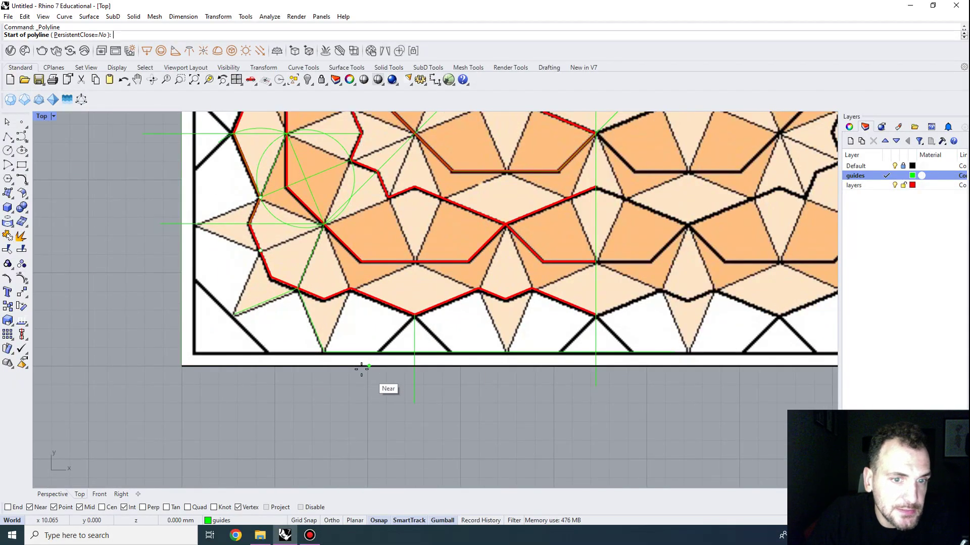
right_click_drag(368, 353, 373, 355)
right_click(384, 352)
left_click(398, 354)
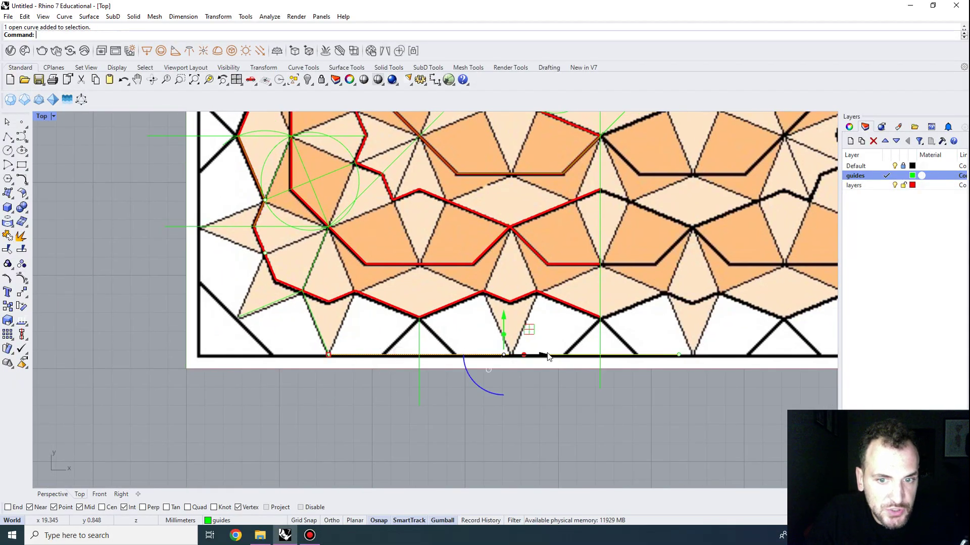
left_click_drag(546, 355, 348, 350)
key("Escape")
scroll(309, 304, "up", 2)
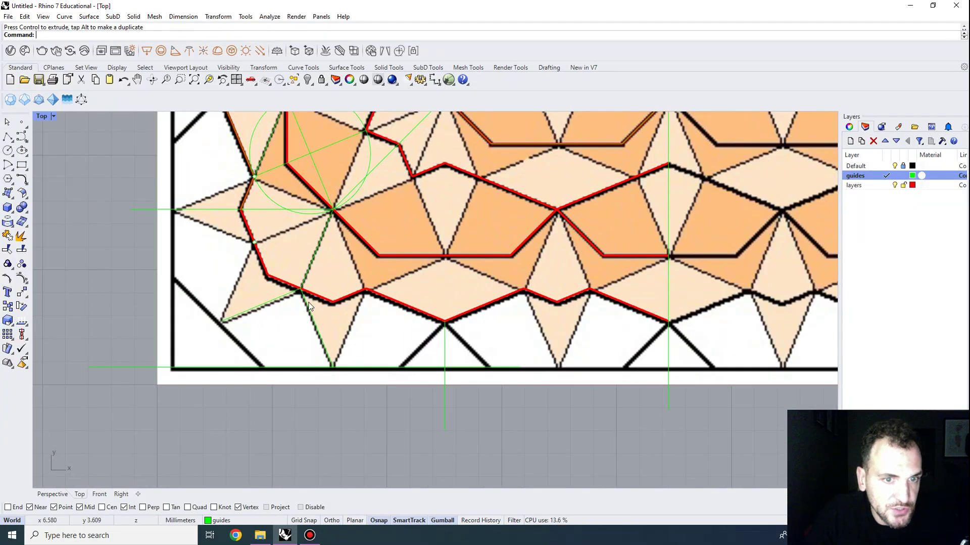
type("Extend")
key("Return")
left_click(227, 368)
key("Return")
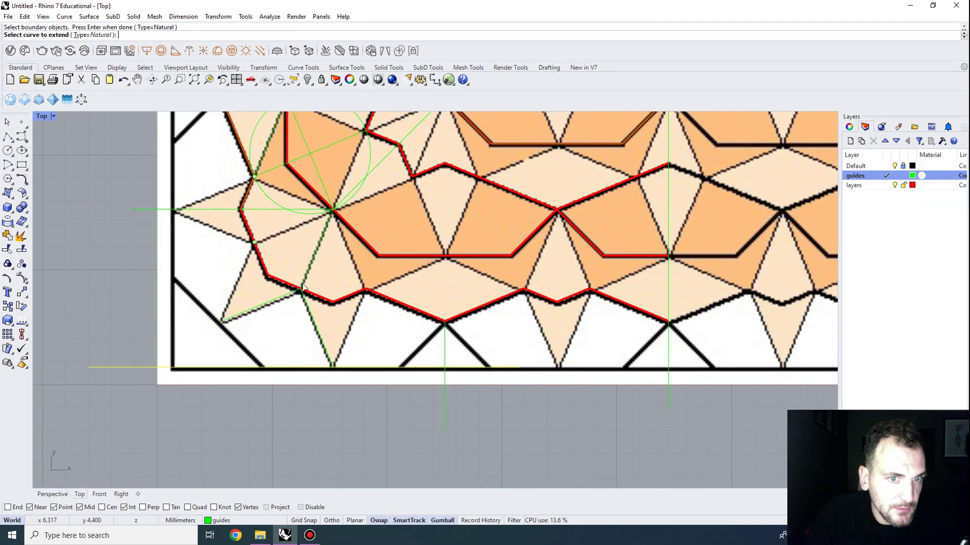
left_click(303, 287)
left_click(328, 303)
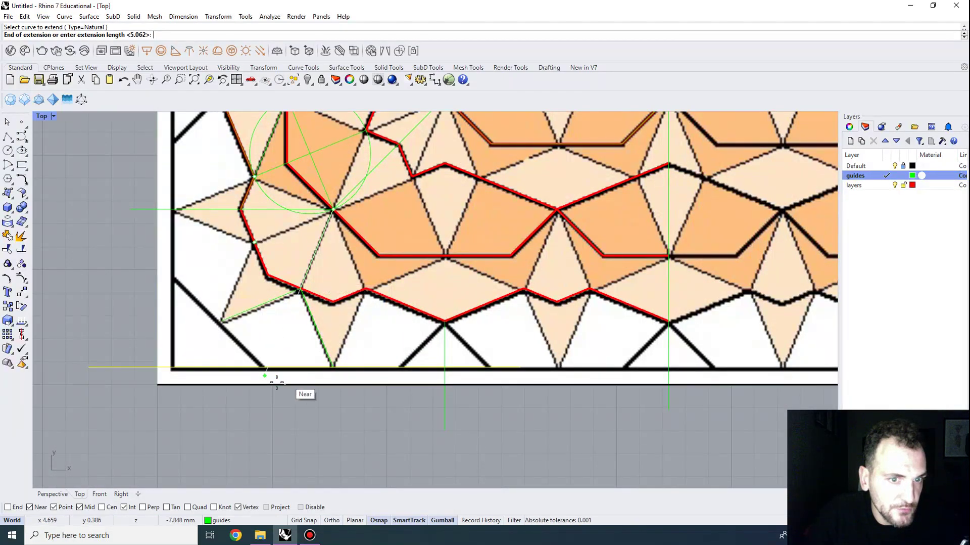
left_click(228, 409)
key("Escape")
left_click(302, 284)
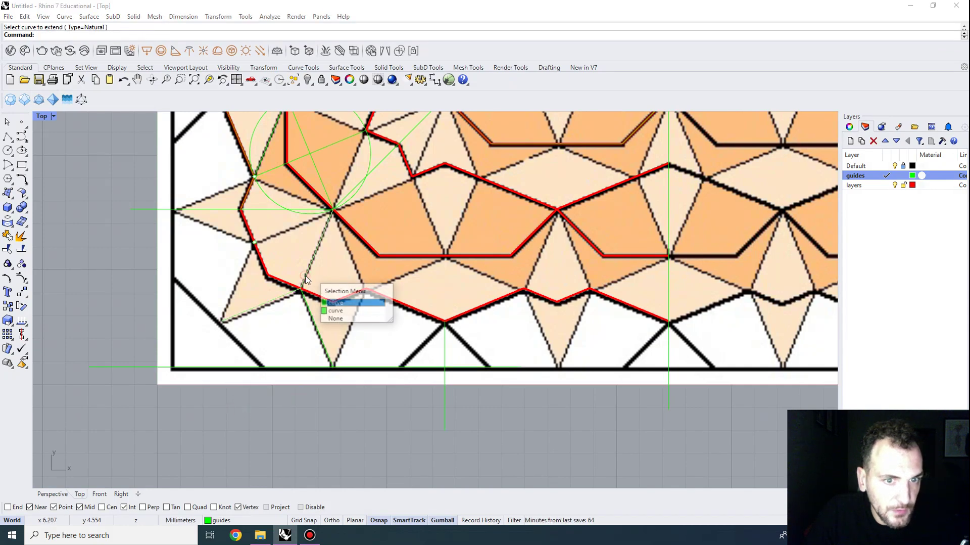
key("Escape")
left_click(8, 137)
left_click(334, 209)
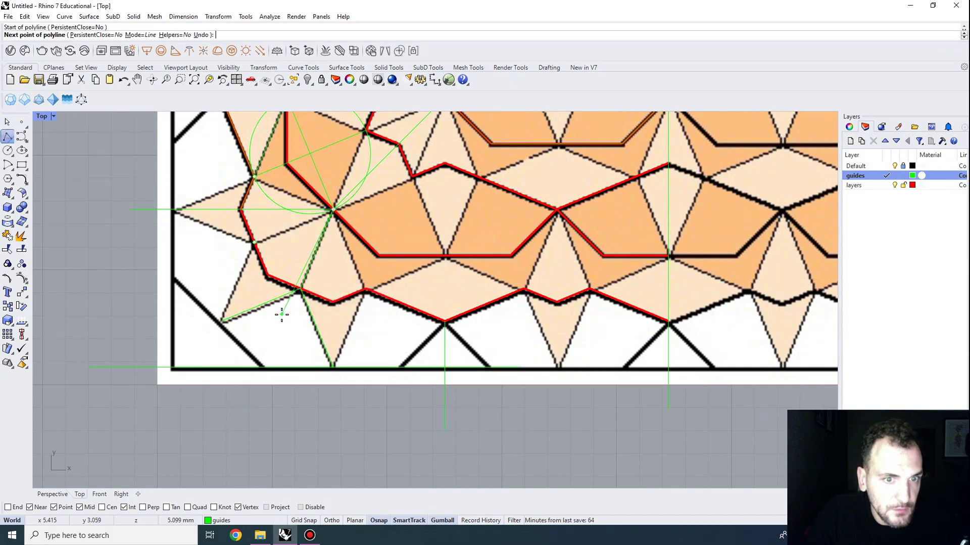
key("Escape")
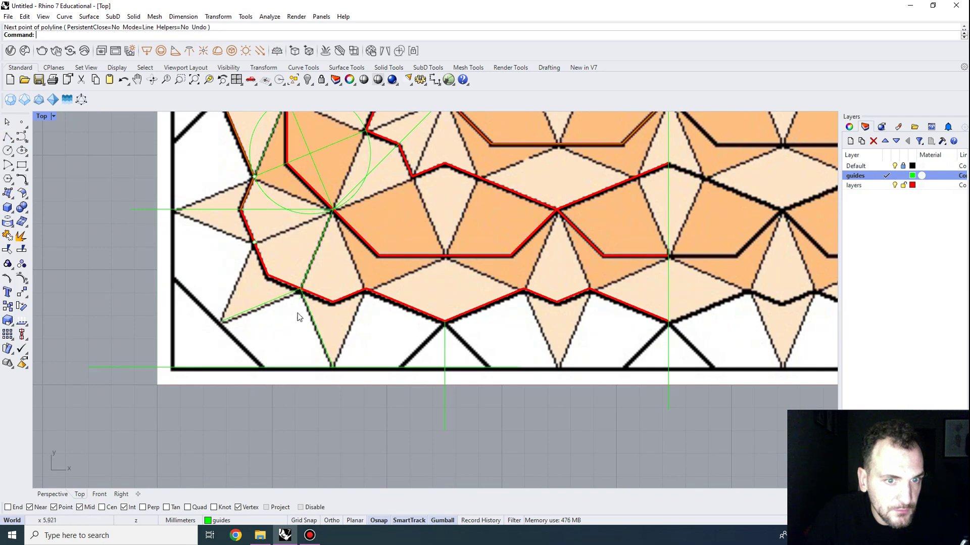
Examine the pattern's lower-left corner, where the slanted guides, the star points and the bottom border meet
scroll(298, 299, "up", 2)
scroll(301, 295, "down", 1)
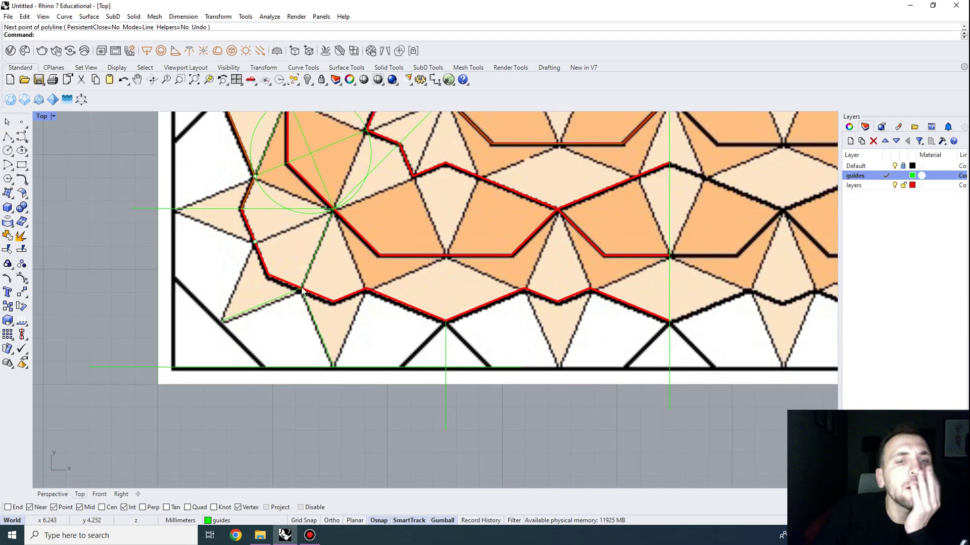
scroll(336, 262, "up", 1)
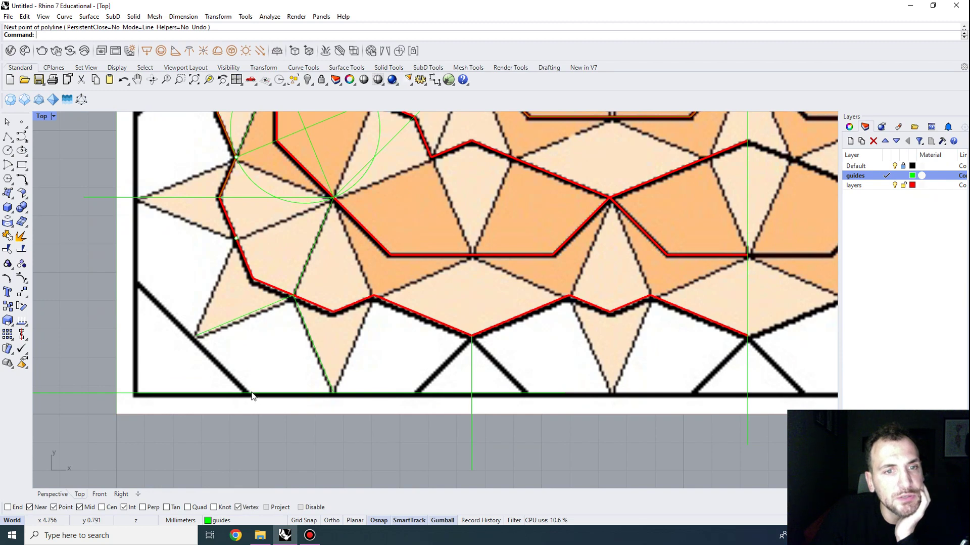
scroll(264, 324, "down", 1)
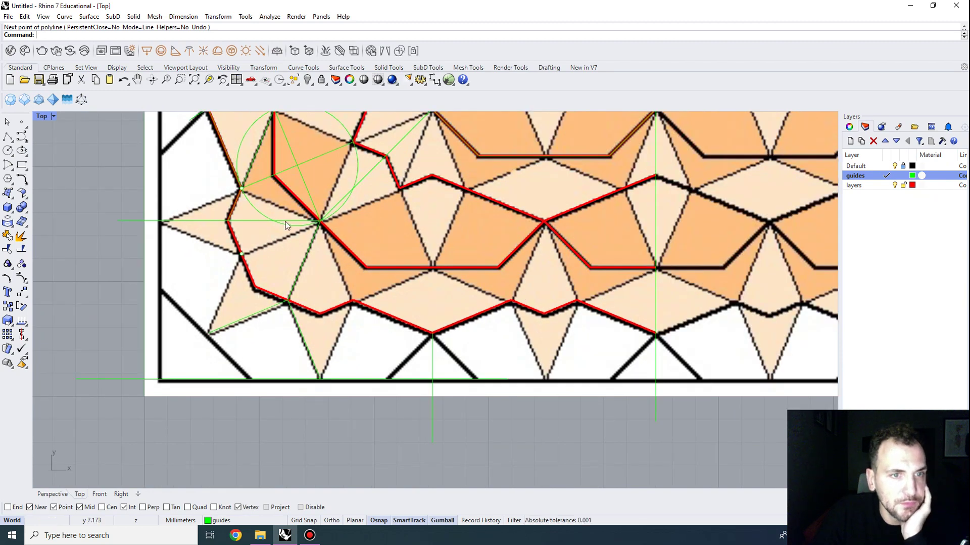
right_click_drag(286, 225, 294, 254)
right_click_drag(275, 363, 284, 337)
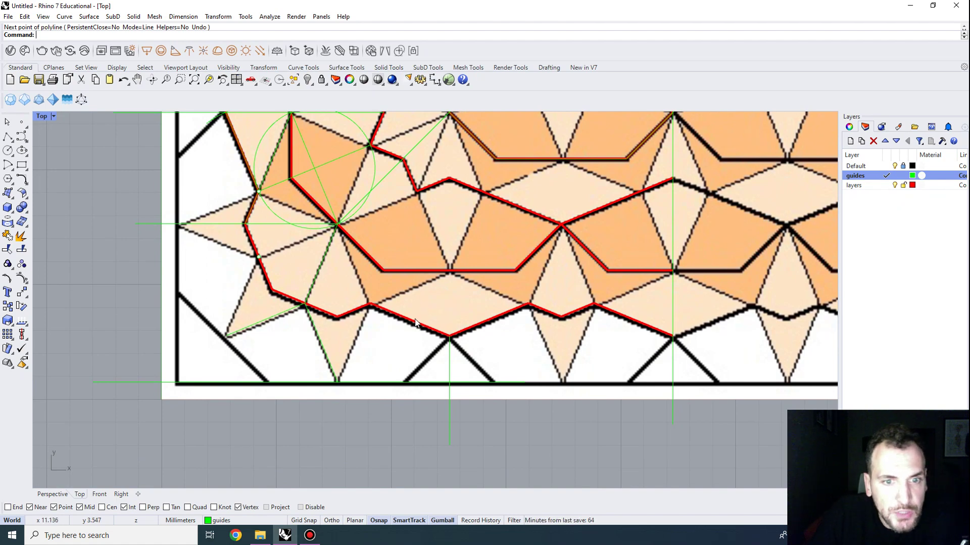
scroll(416, 322, "up", 2)
right_click_drag(354, 352, 390, 369)
right_click_drag(458, 356, 465, 293)
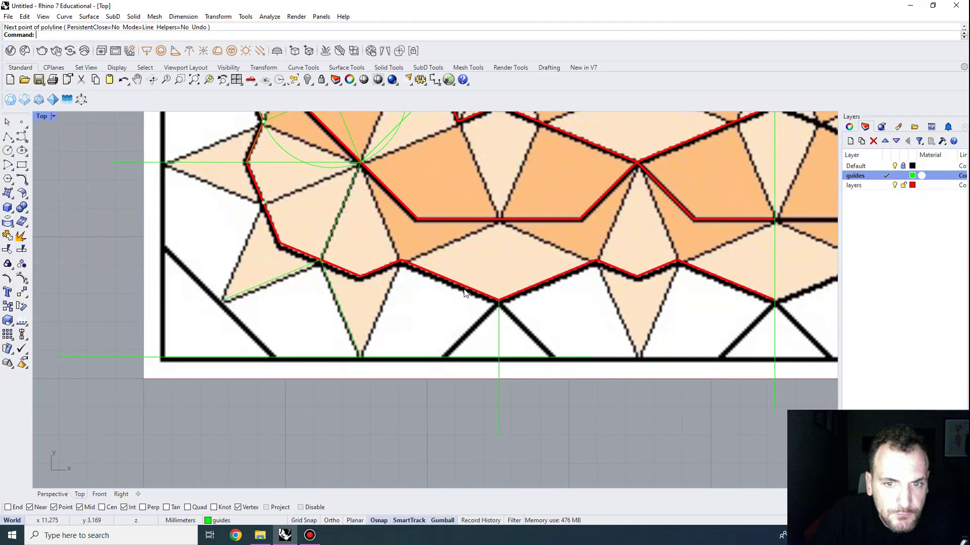
right_click_drag(289, 179, 302, 186)
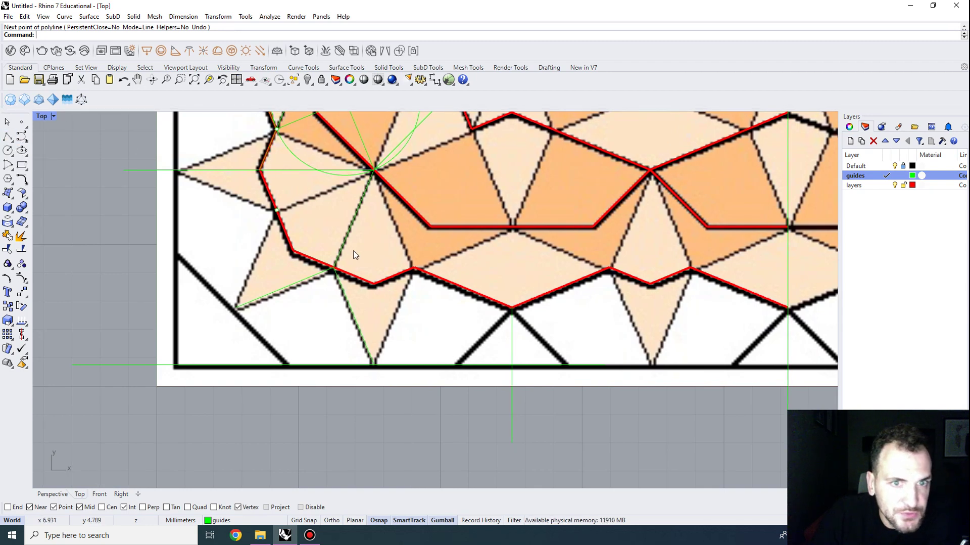
Delete the slanted guide polylines at the lower-left corner and draw a new guide from the corner star's centre down to the red outline
left_click_drag(366, 248, 337, 207)
key("Delete")
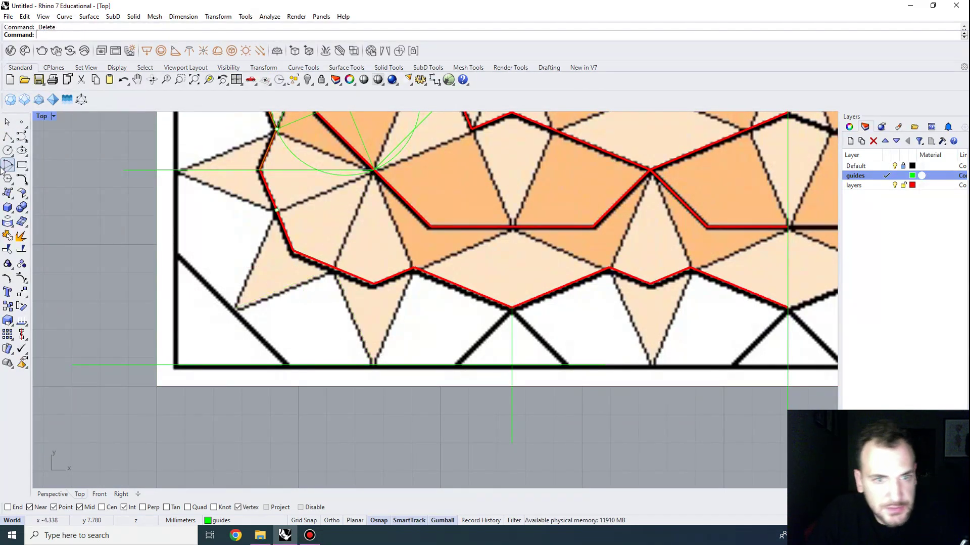
left_click(21, 137)
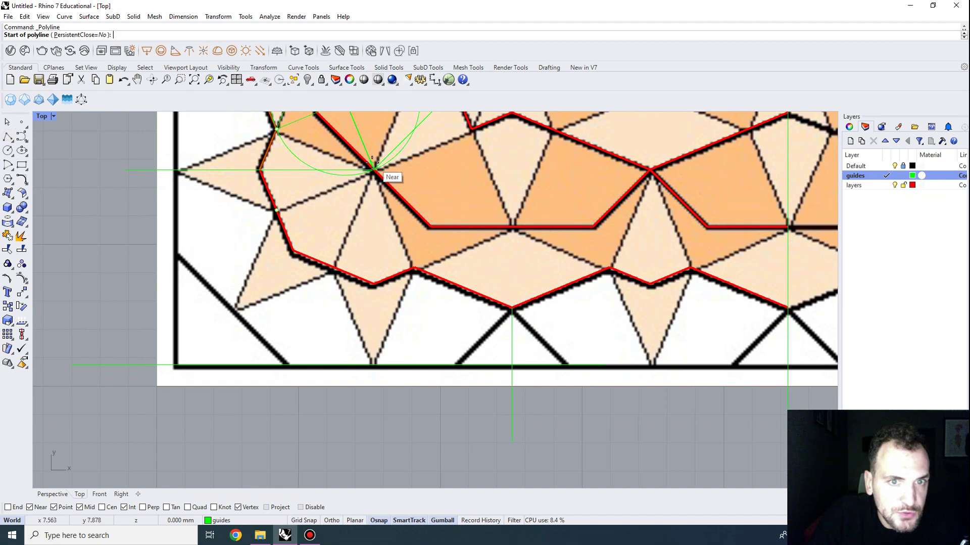
left_click(373, 169)
left_click(334, 263)
key("Return")
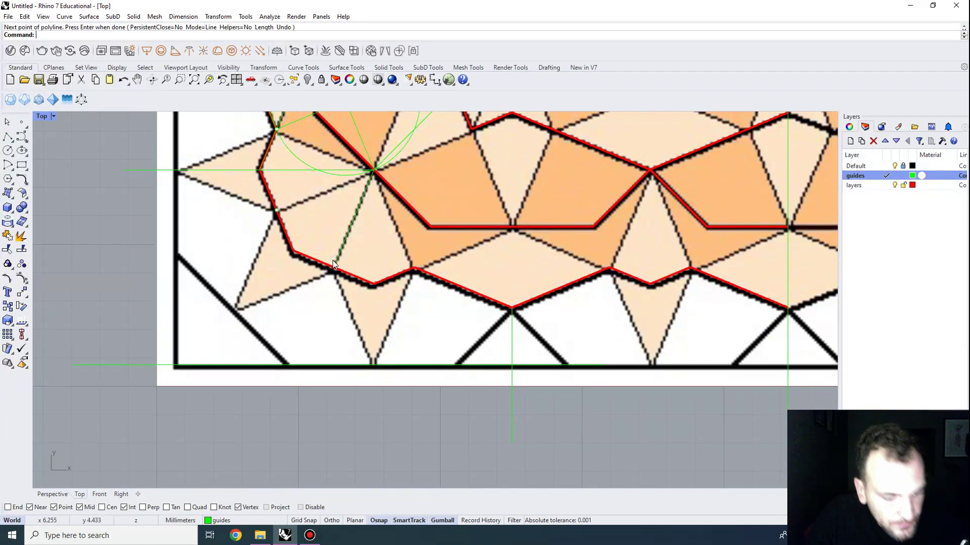
Extend the new slanted guide down to the horizontal bottom guide
type("Extend")
key("Return")
left_click(319, 364)
key("Return")
key("Return")
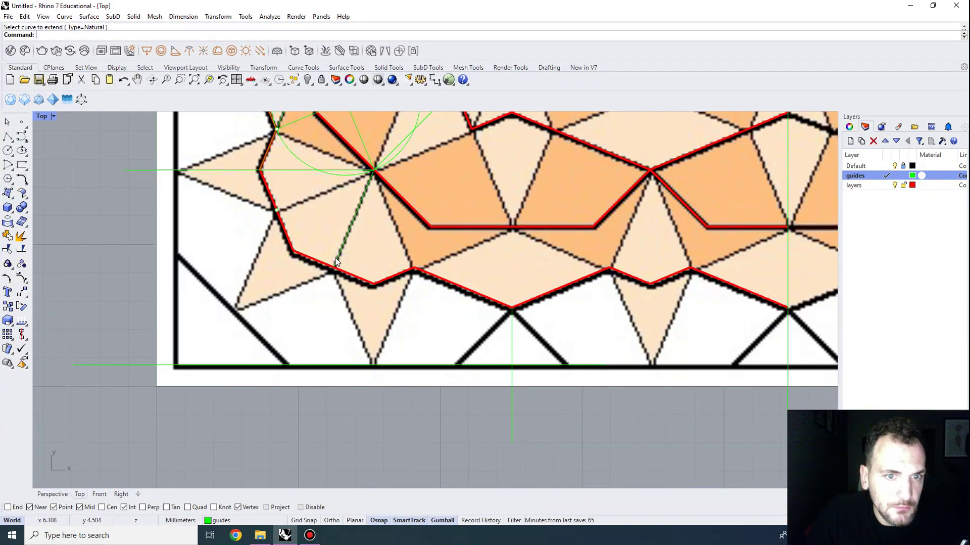
left_click(336, 255)
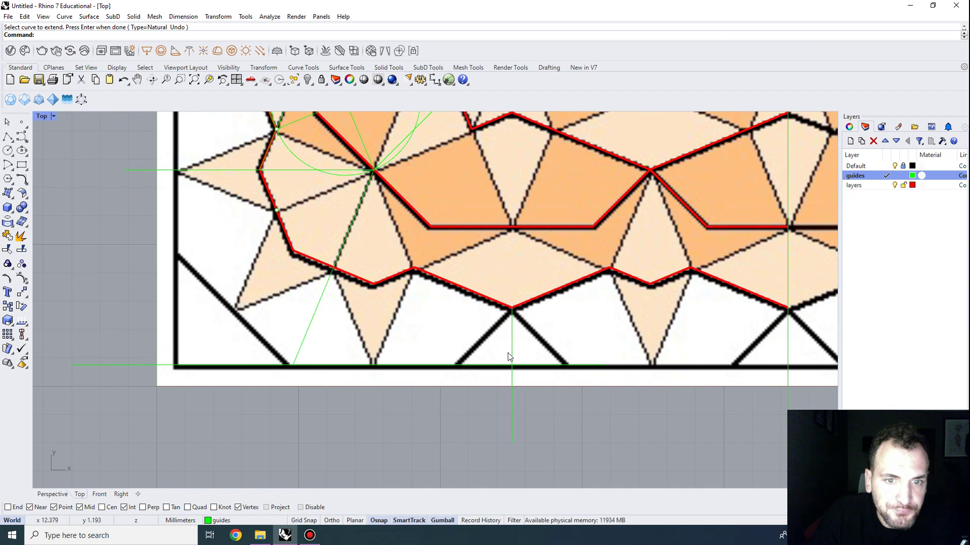
key("Return")
Mirror the extended slanted guide about a vertical axis through the outline's low vertex beneath the corner star's centre
left_click_drag(382, 331, 288, 307)
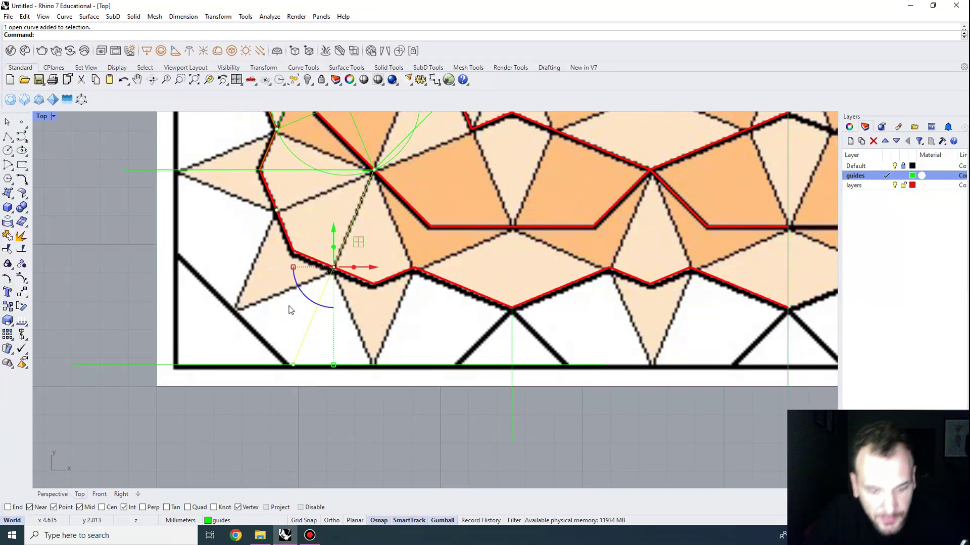
type("Mirror")
key("Return")
left_click(373, 284)
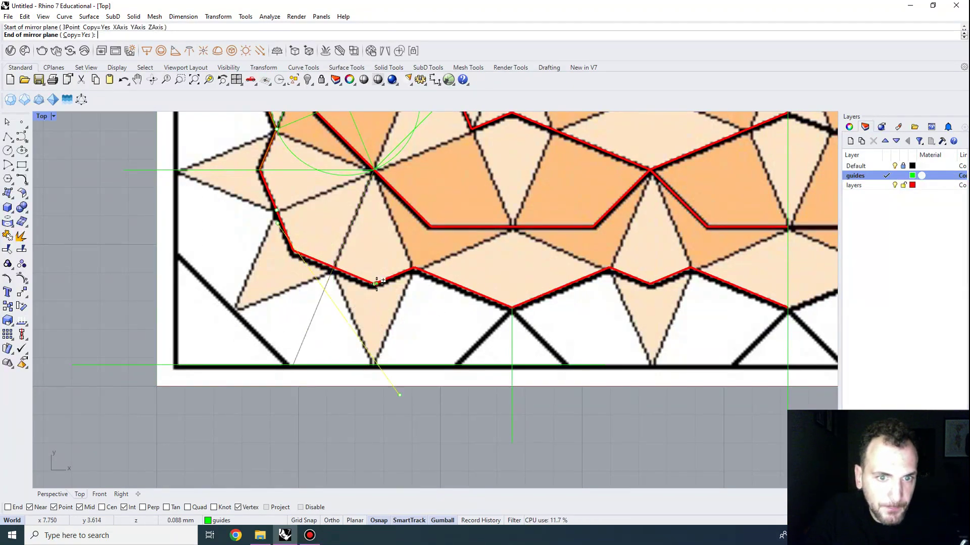
left_click(375, 329, "shift")
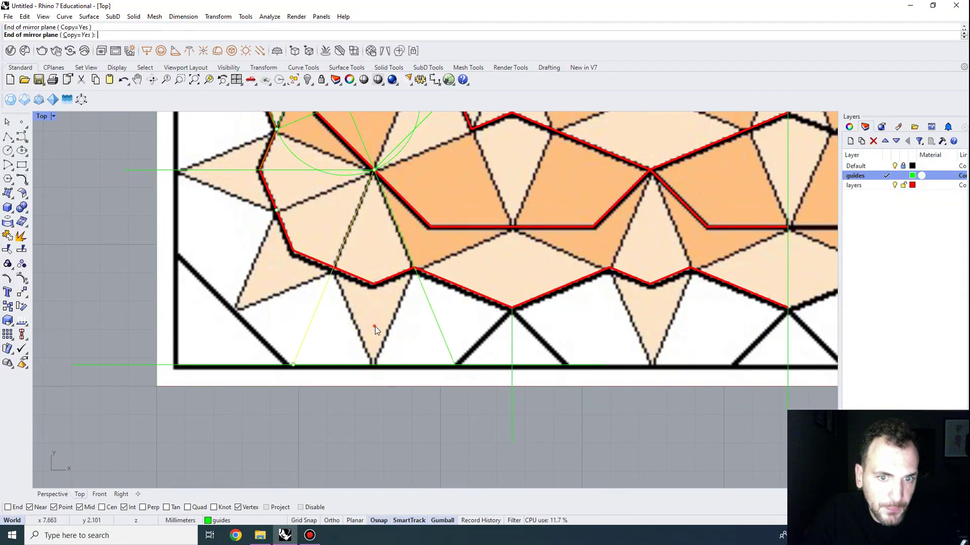
On the layers layer, draw a red line from the mirrored guide's foot on the bottom border up to the first large V's lowest vertex
left_click(886, 186)
left_click(7, 137)
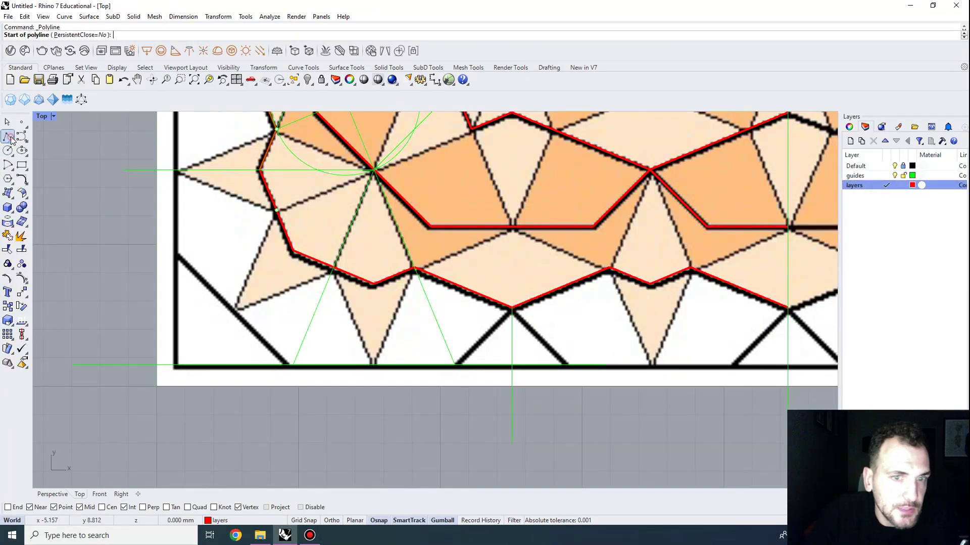
left_click(457, 364)
left_click(512, 307)
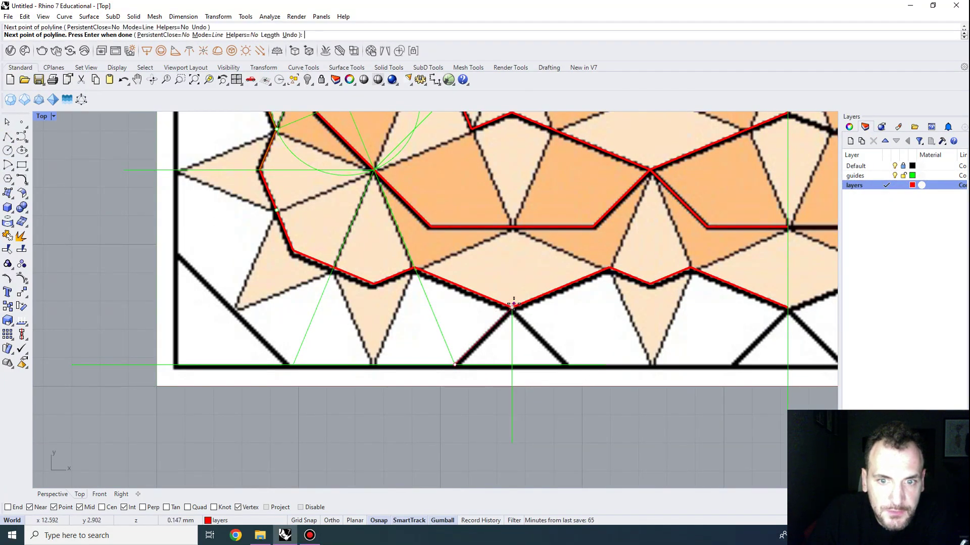
key("Return")
Mirror the red slanted line about the vertical guide through the first large V's lowest vertex, forming an inverted V
left_click(486, 338)
type("Mirror")
key("Return")
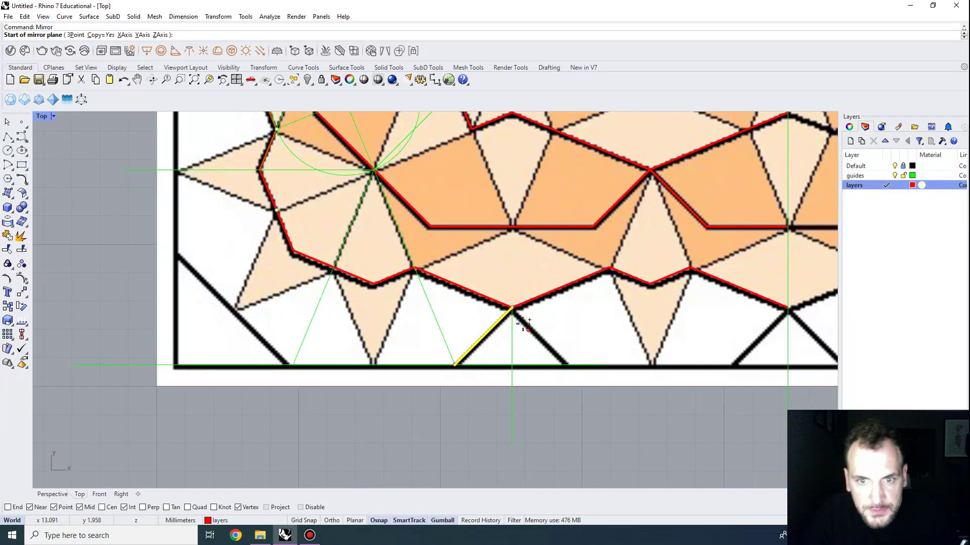
left_click(512, 308)
scroll(508, 252, "down", 1)
left_click(536, 367)
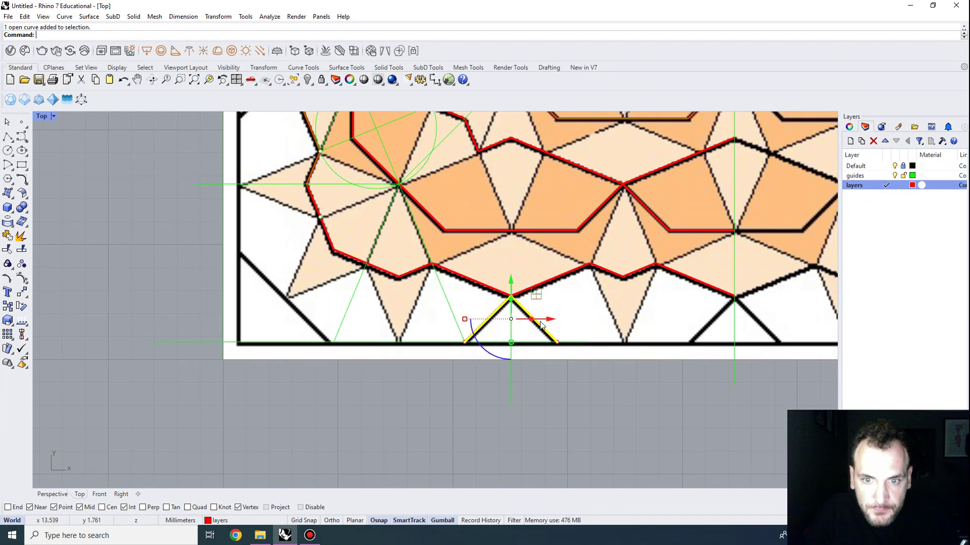
Copy the inverted-V lines from the first large V's lowest vertex to the next one on the central vertical guide
right_click_drag(635, 311, 506, 302)
key("Return")
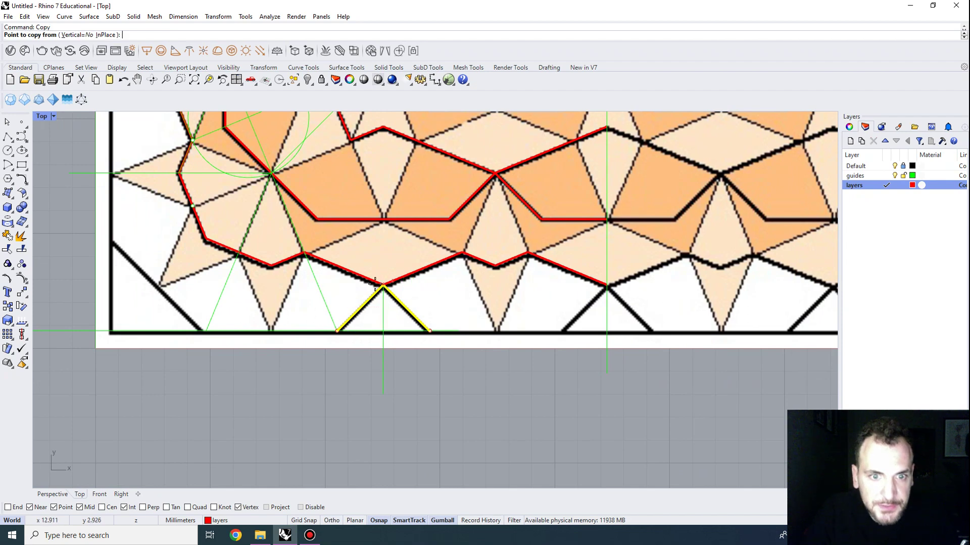
left_click(383, 287)
left_click(607, 285)
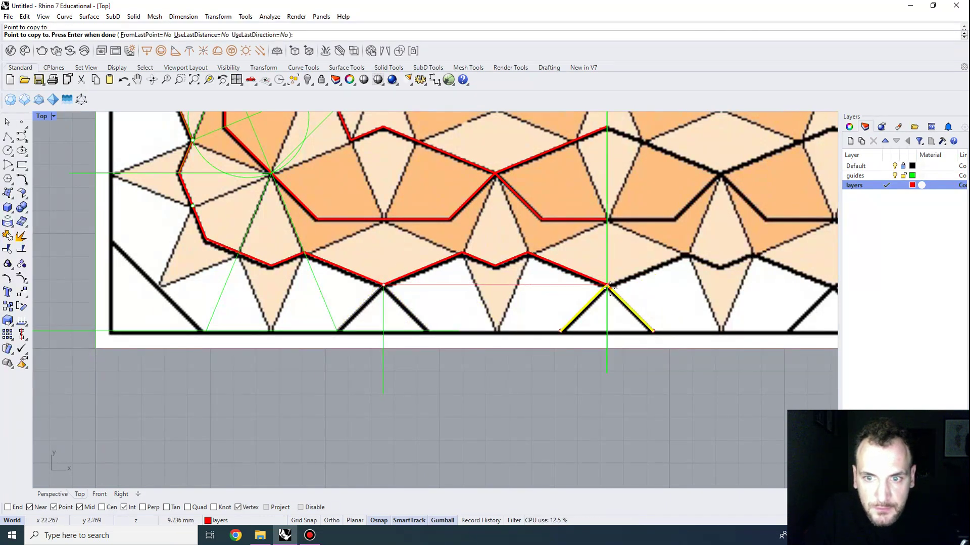
right_click_drag(258, 325, 364, 352)
key("Return")
Mirror the first inverted V's left line about the vertical axis through the corner star's lower vertex to start the corner diagonal
left_click(514, 334)
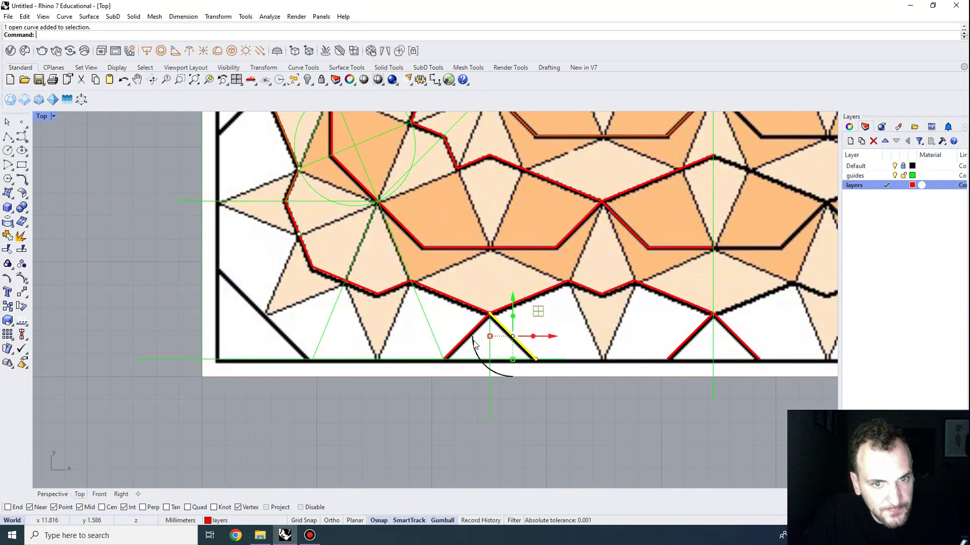
left_click(473, 340)
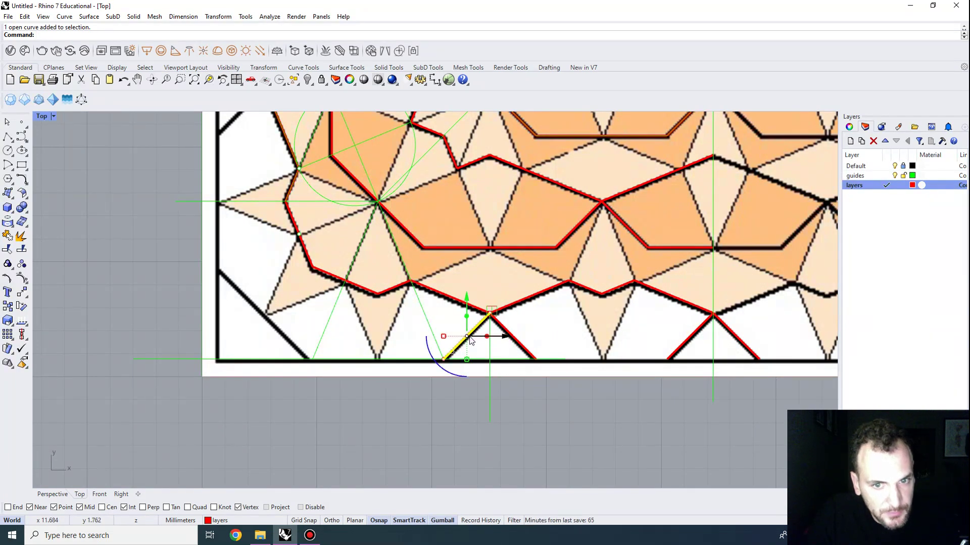
type("Mirror")
key("Return")
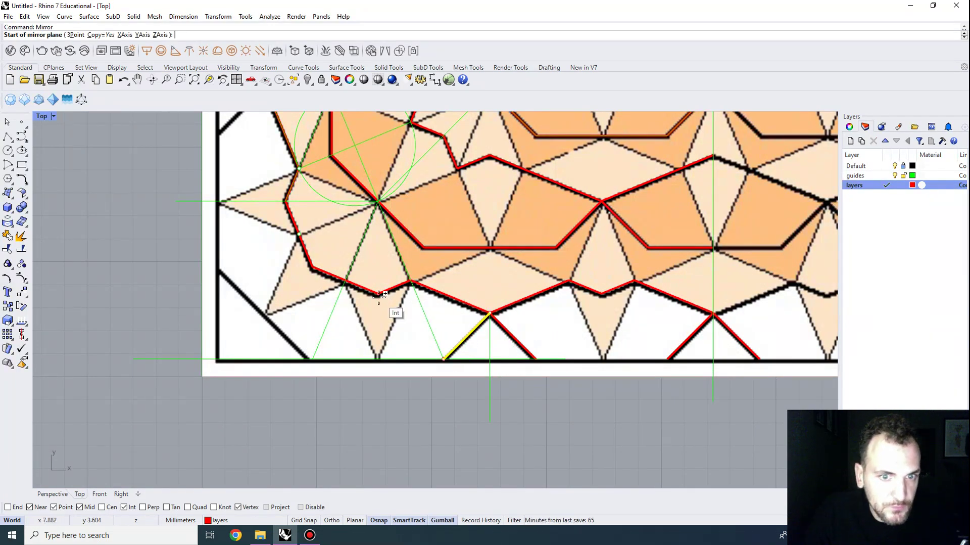
left_click(379, 294)
left_click(378, 340)
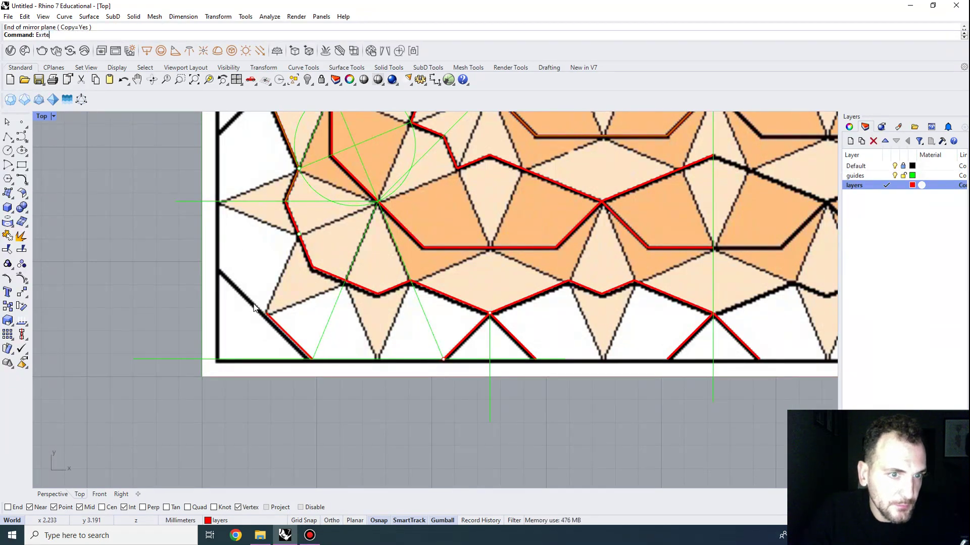
Mirror the short corner diagonal about the 45-degree axis from its upper end to the outline's corner vertex, completing the cut across the corner
key("BackSpace")
key("BackSpace")
key("BackSpace")
key("BackSpace")
key("BackSpace")
right_click_drag(261, 277, 309, 329)
left_click(324, 374)
type("M")
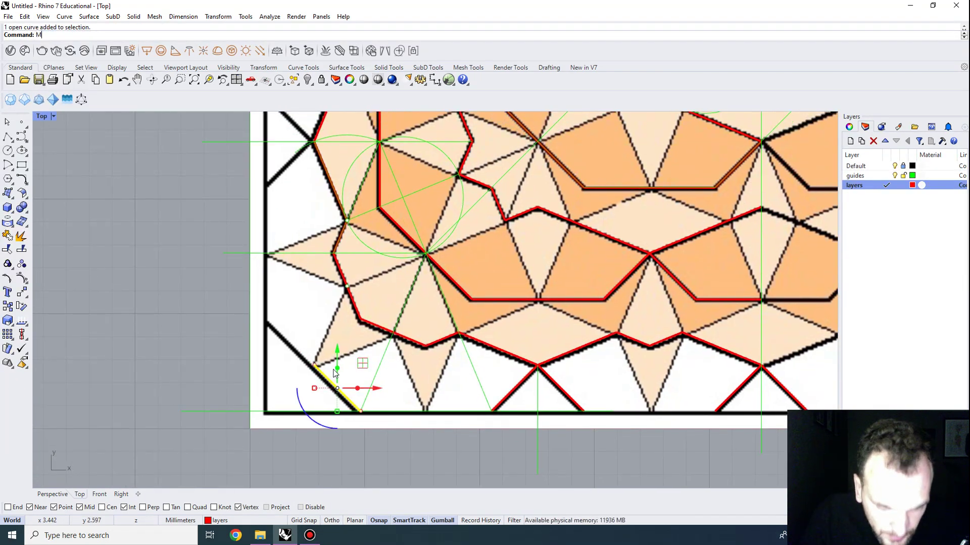
type("irror")
key("Return")
left_click(314, 365)
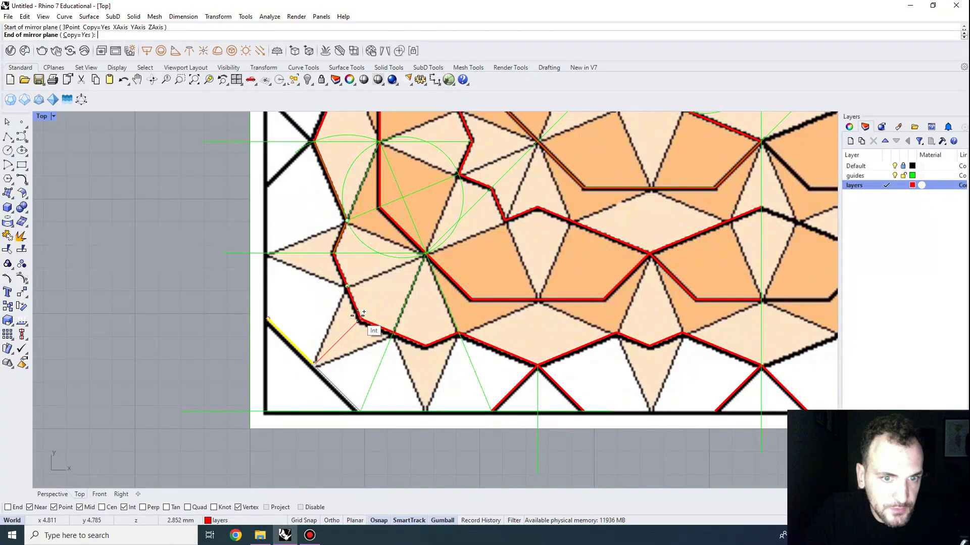
left_click(361, 319)
On the guides layer, draw a vertical guide from the corner diagonal's upper end along the left border, past the pattern's top edge
scroll(316, 326, "down", 4)
right_click_drag(316, 279, 311, 340)
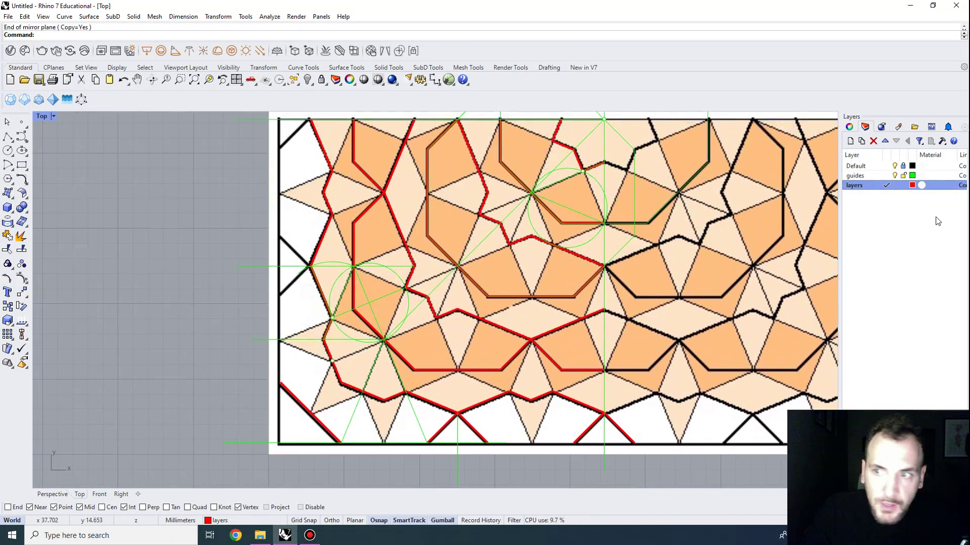
left_click(883, 176)
left_click(7, 137)
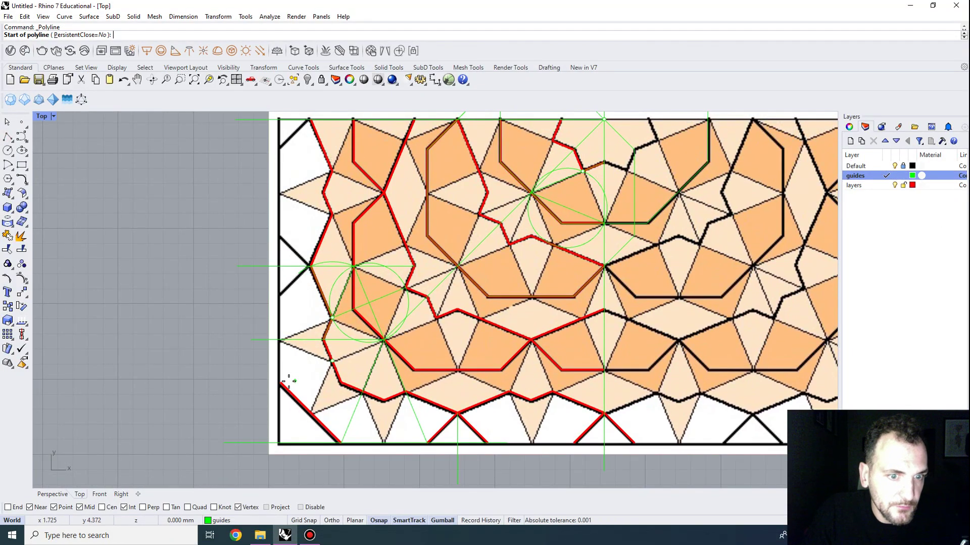
left_click(279, 381)
scroll(291, 314, "down", 2)
left_click(284, 131)
right_click(283, 129)
Extend the left border's vertical guide down to the horizontal bottom guide
type("extend")
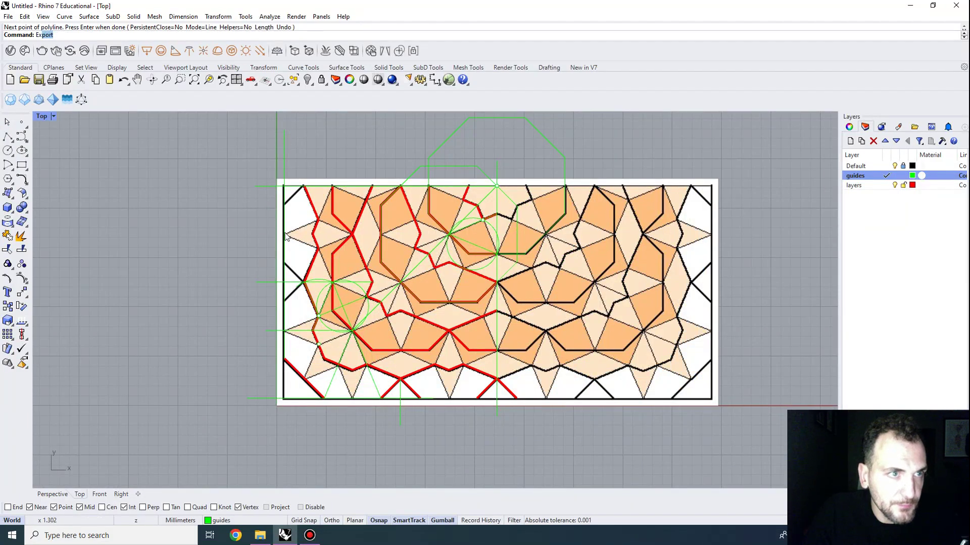
key("Return")
left_click_drag(260, 380, 251, 431)
right_click(306, 356)
left_click(286, 348)
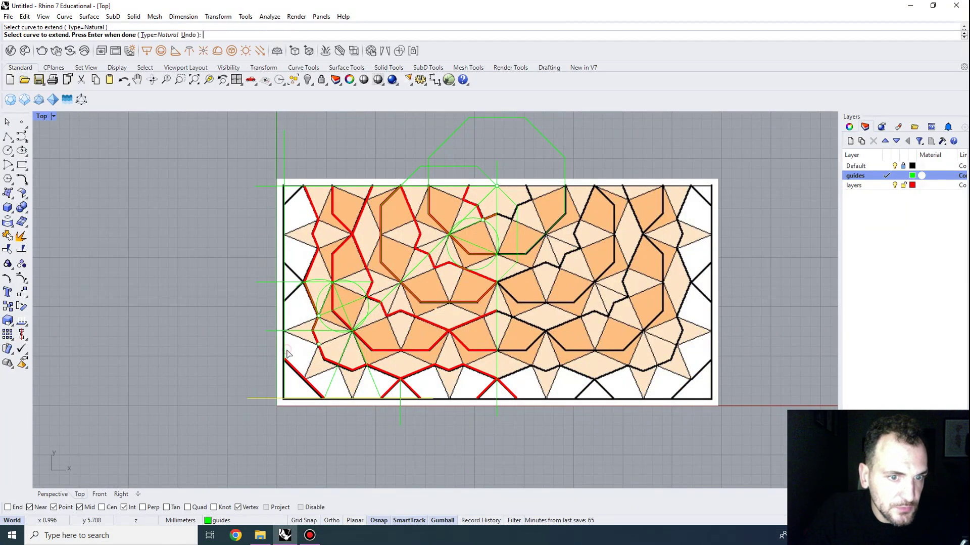
key("Return")
Mirror the two inverted V's at the bottom border about the 45-degree diagonal guide to copy them onto the left border
scroll(401, 383, "up", 2)
scroll(474, 439, "up", 2)
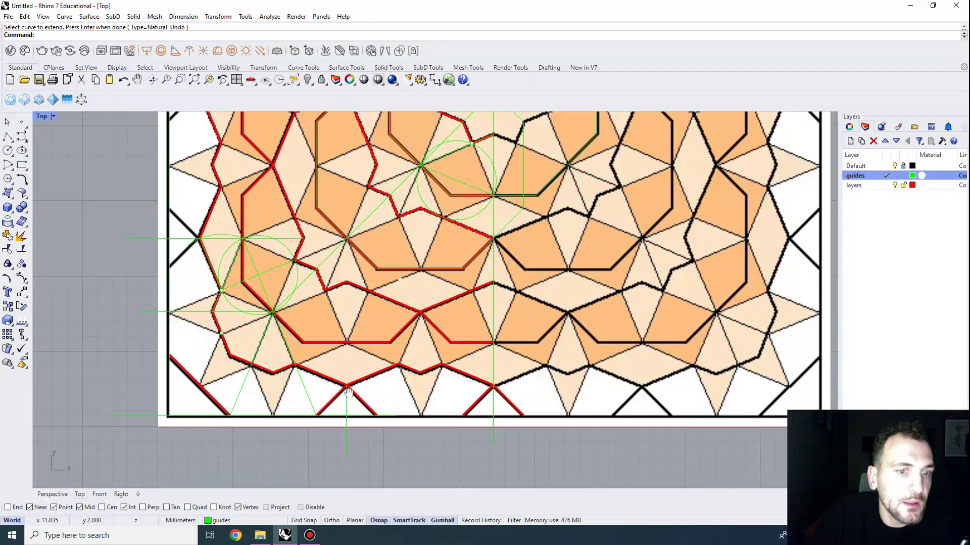
right_click_drag(304, 429, 375, 464)
left_click_drag(374, 465, 460, 397)
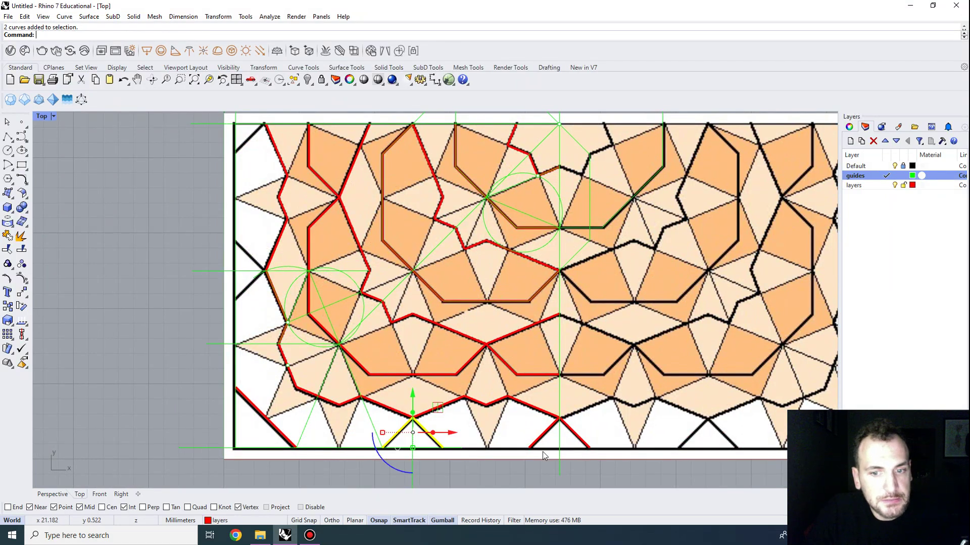
left_click_drag(520, 473, 624, 406, "shift")
key("Return")
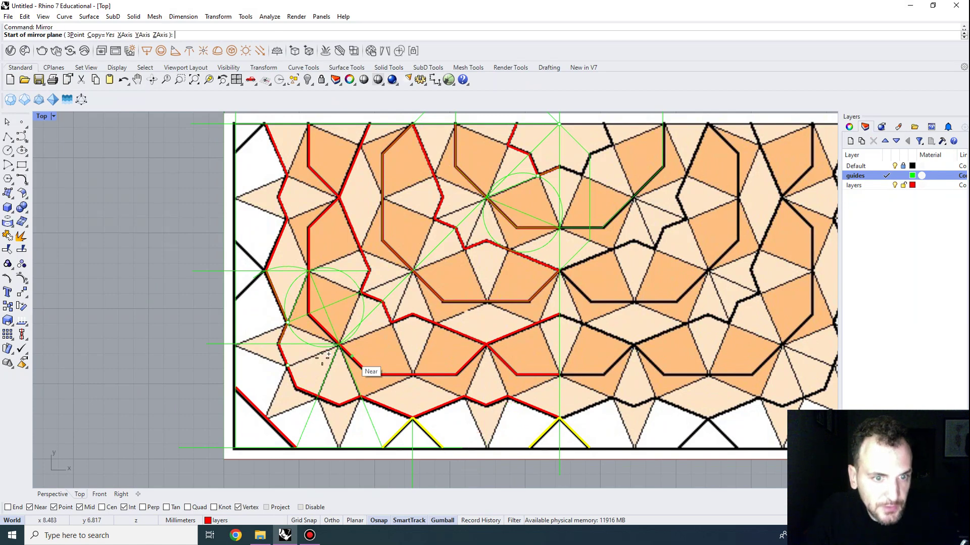
left_click(394, 290)
left_click(429, 255)
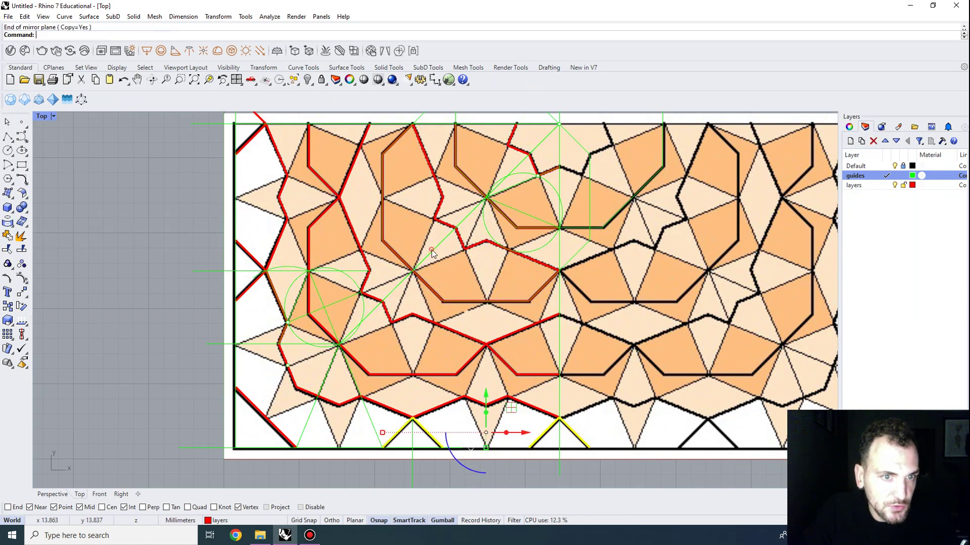
key("Escape")
scroll(252, 170, "down", 2)
right_click_drag(271, 122, 264, 156)
type("yt")
key("Return")
left_click(225, 166)
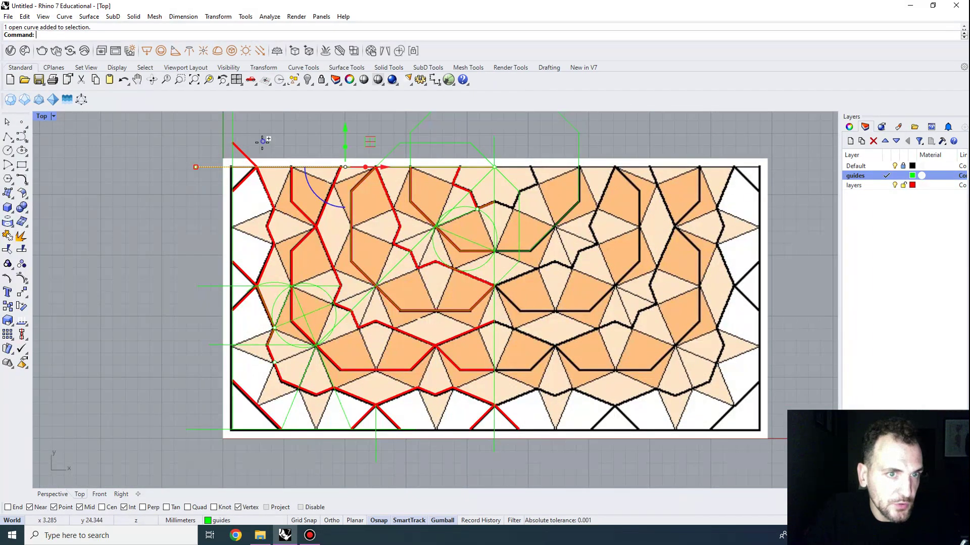
key("Return")
left_click(257, 167)
key("Escape")
key("Escape")
Trim the mirrored line above the horizontal top guide and the central inverted V's right leg past the vertical center guide
type("t")
key("Return")
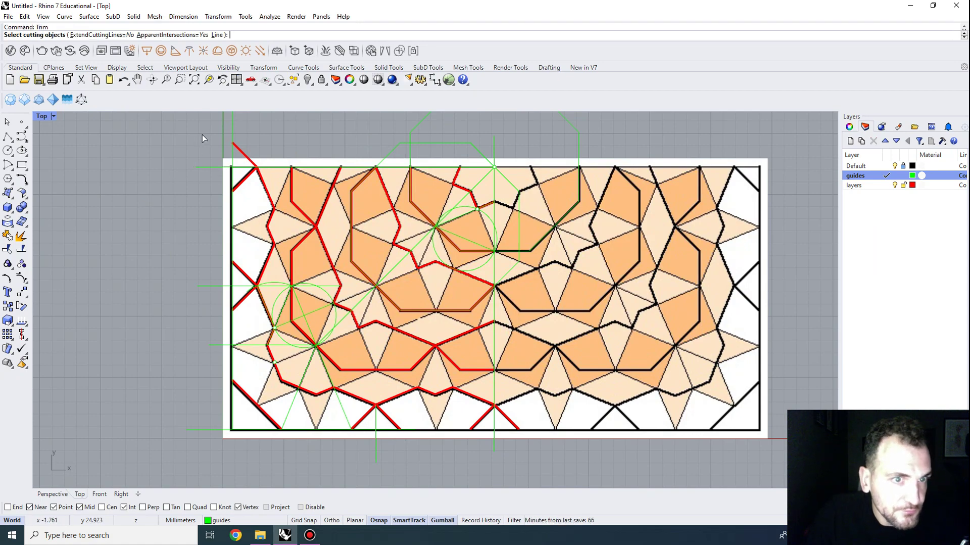
left_click(210, 167)
key("Return")
left_click(243, 155)
key("Return")
left_click(516, 433)
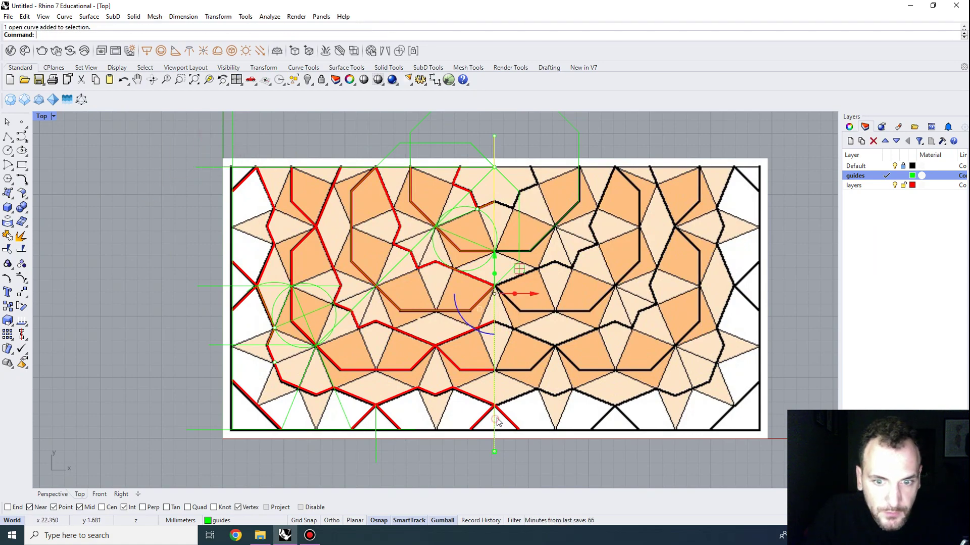
scroll(320, 303, "down", 2)
scroll(234, 289, "up", 1)
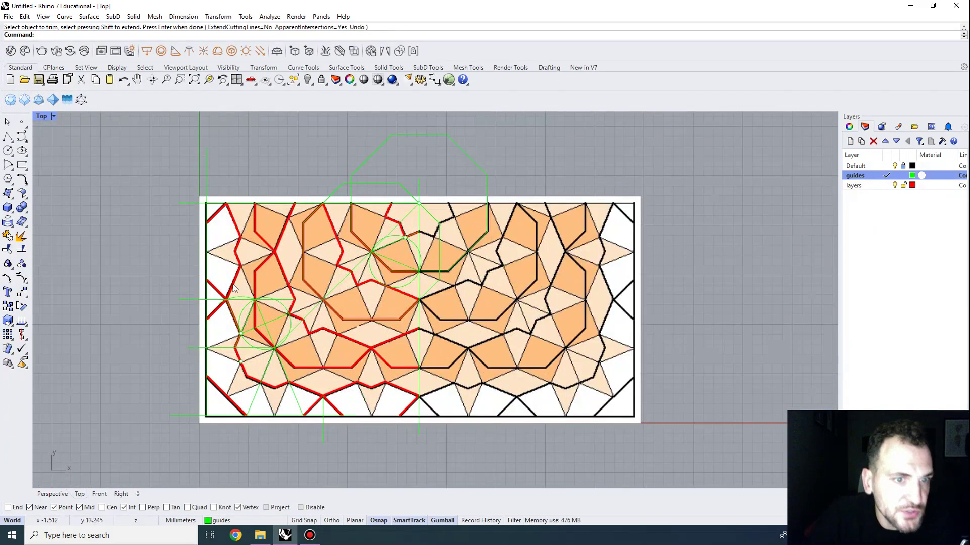
scroll(356, 286, "up", 2)
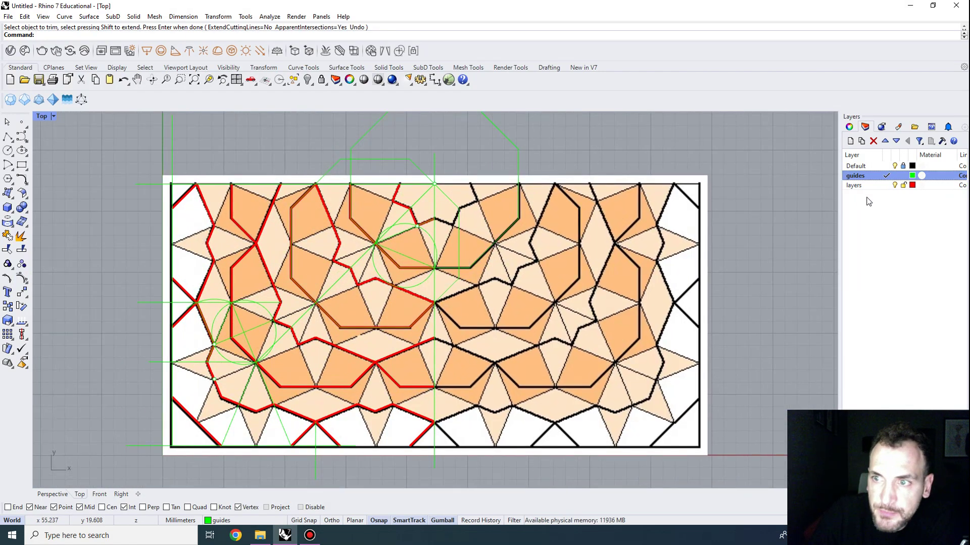
On the layers layer, draw a polyline down the left border and along the bottom border to just short of the vertical center guide
left_click(887, 185)
left_click(8, 138)
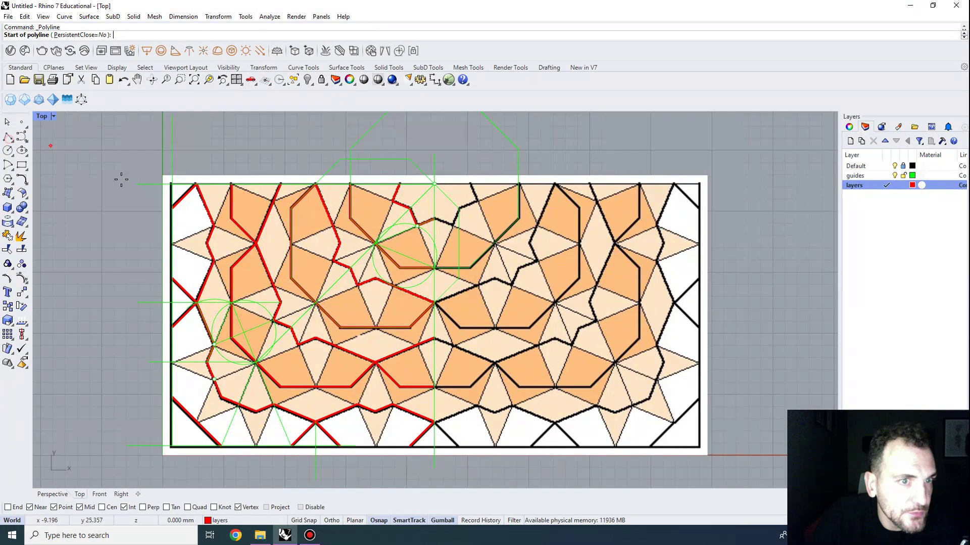
left_click(172, 184)
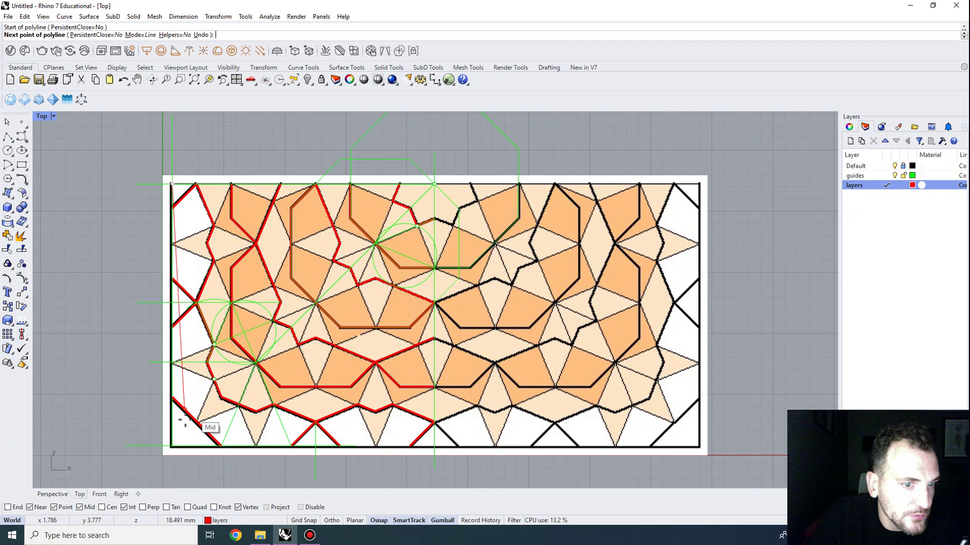
left_click(172, 446)
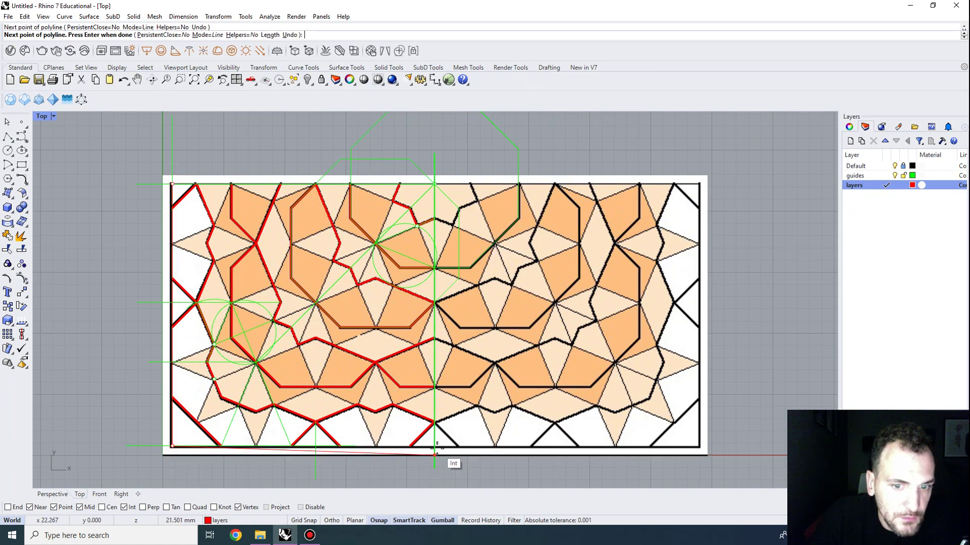
scroll(436, 447, "up", 5)
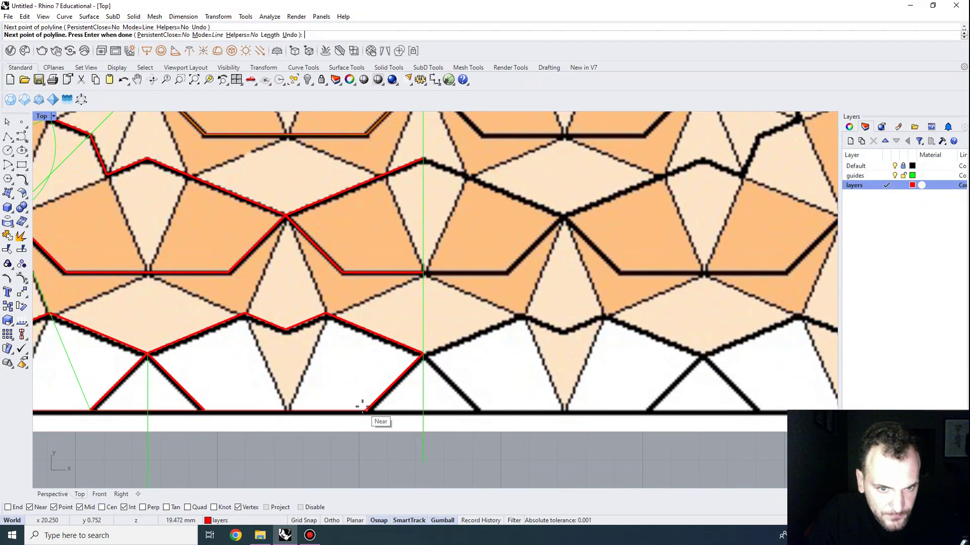
left_click(364, 409)
key("Return")
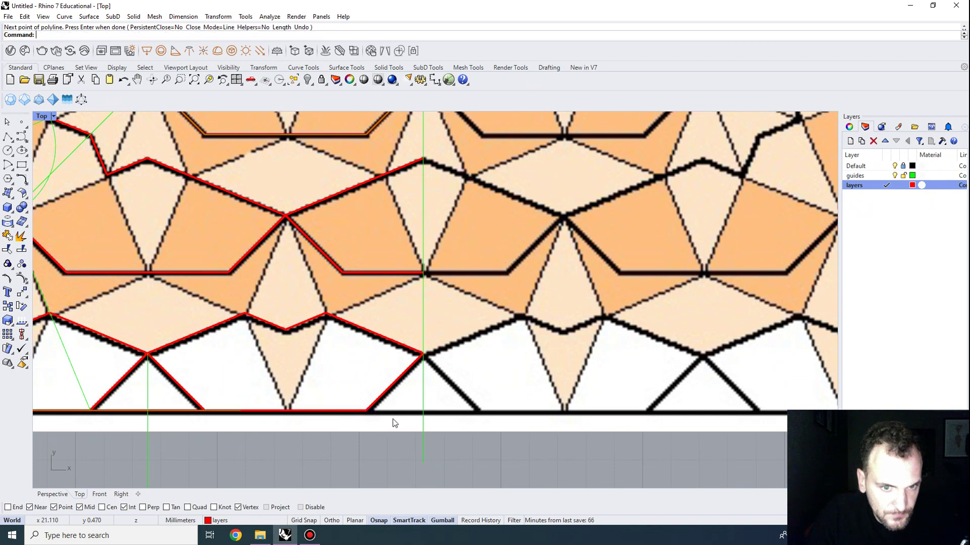
Extend the border polyline's bottom segment to the vertical center guide
type("Exte")
key("Return")
left_click(424, 399)
key("Return")
left_click(353, 410)
key("Return")
left_click(347, 410)
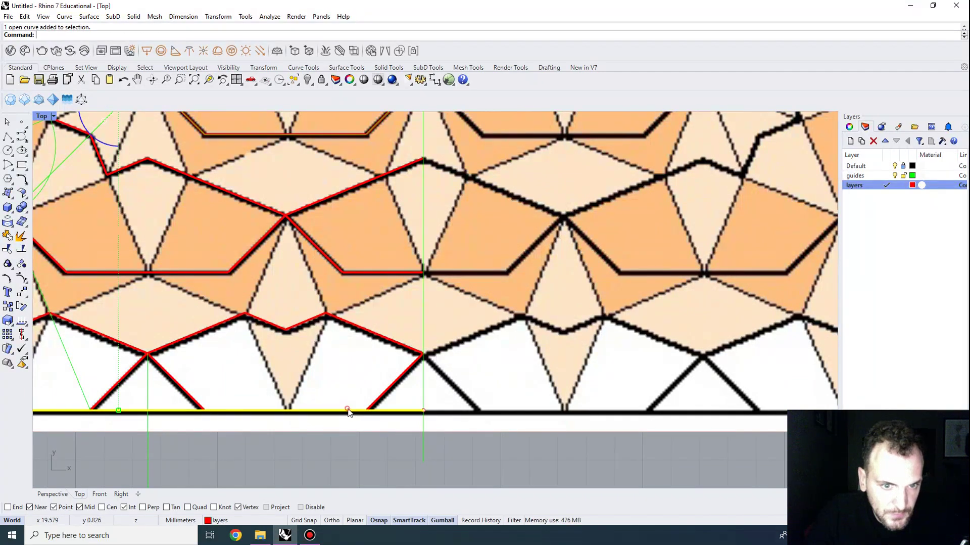
scroll(385, 349, "down", 8)
right_click_drag(372, 302, 378, 369)
key("Escape")
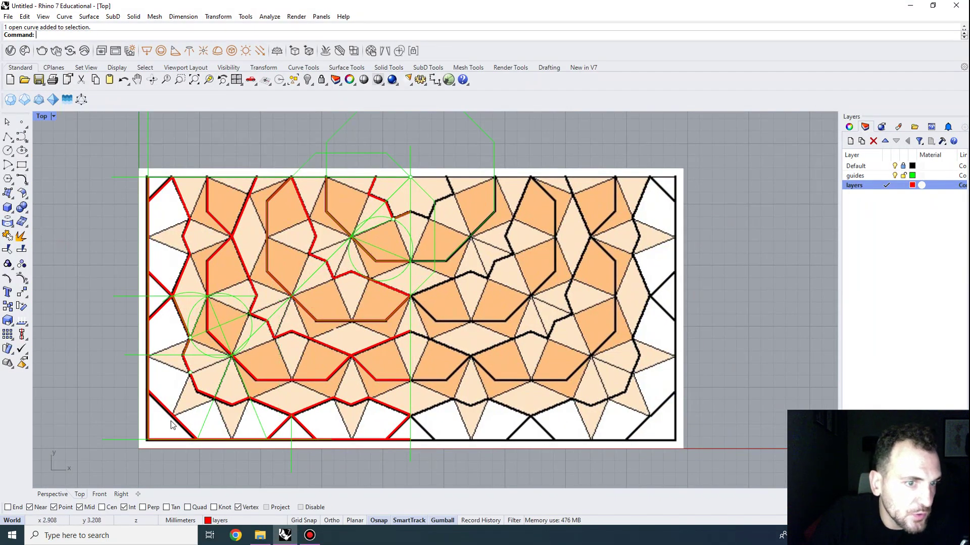
Hide the guides layer so only the red tracing shows over the reference image
scroll(232, 251, "down", 2)
right_click_drag(273, 239, 320, 262)
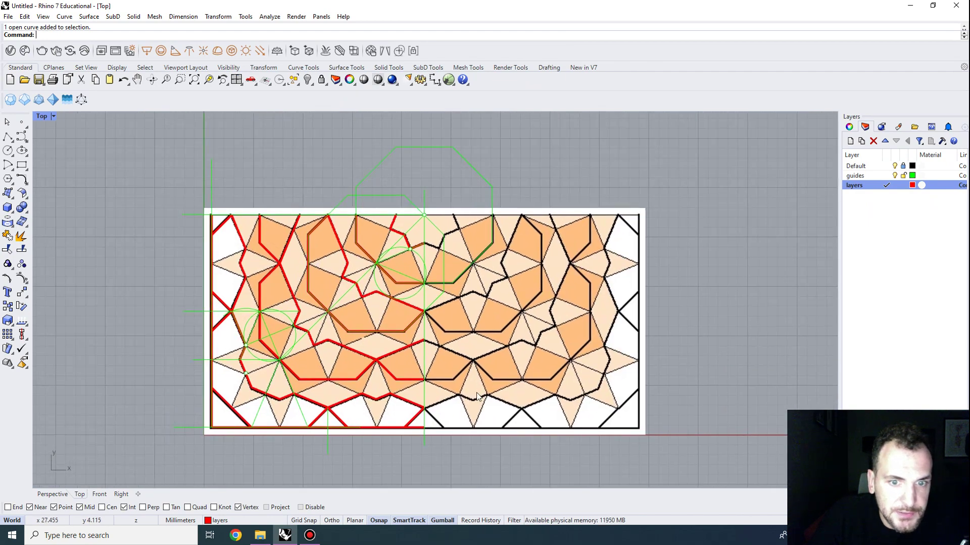
right_click_drag(487, 385, 514, 358)
left_click(896, 174)
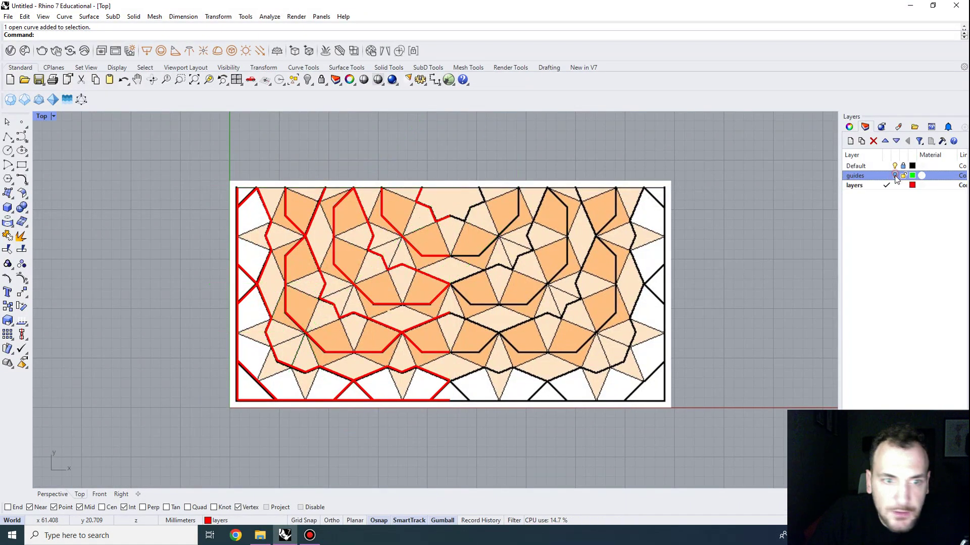
Examine the traced red half of the pattern against the reference image, selecting its curves to check them
scroll(356, 266, "up", 3)
scroll(357, 266, "down", 1)
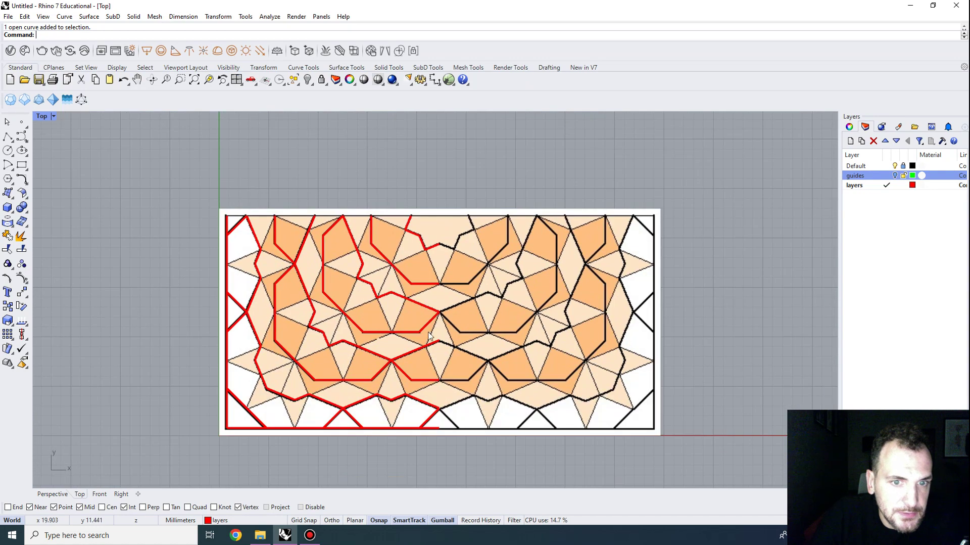
right_click_drag(356, 266, 376, 277)
scroll(298, 260, "up", 2)
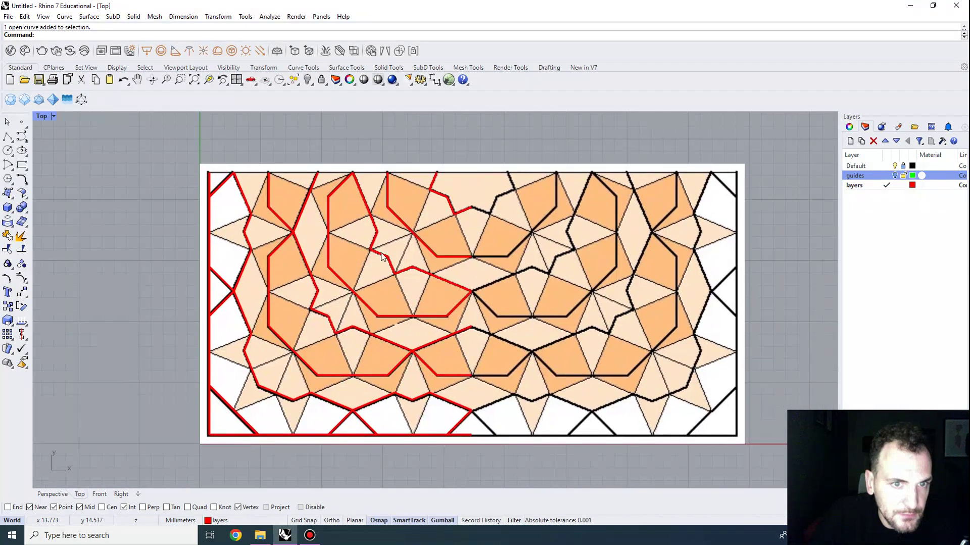
scroll(409, 202, "up", 2)
scroll(422, 217, "down", 2)
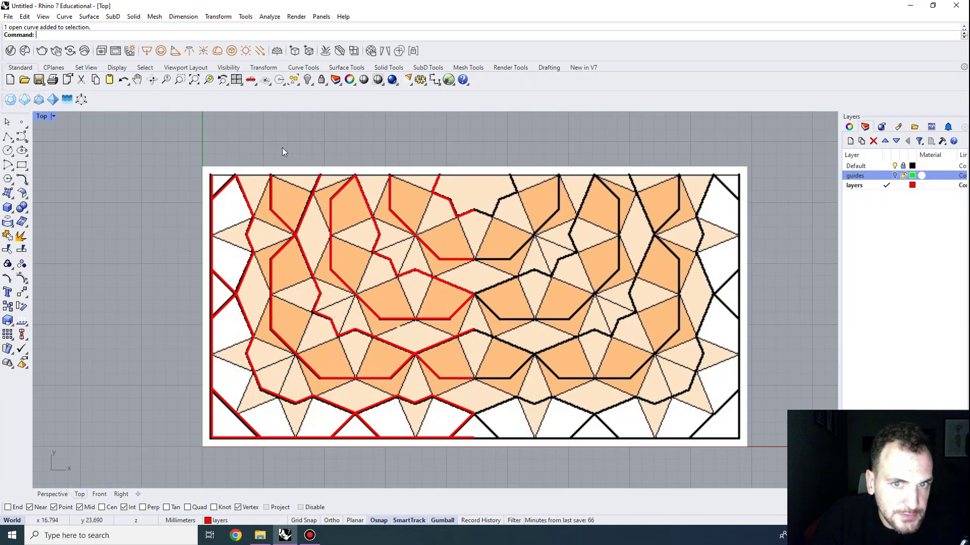
left_click_drag(283, 150, 498, 457)
left_click(498, 457)
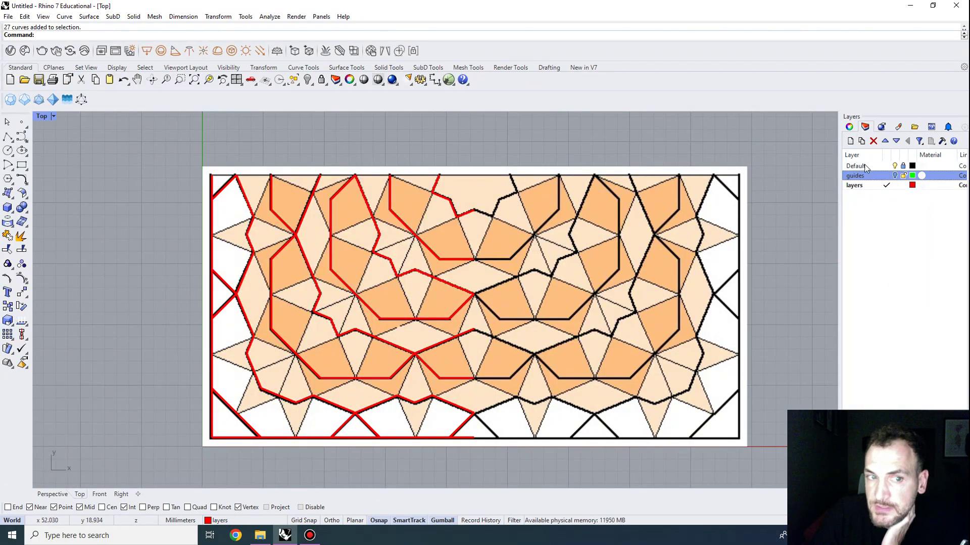
Create a new layer named secondary and set its color to Magenta
left_click(850, 141)
type("secondary")
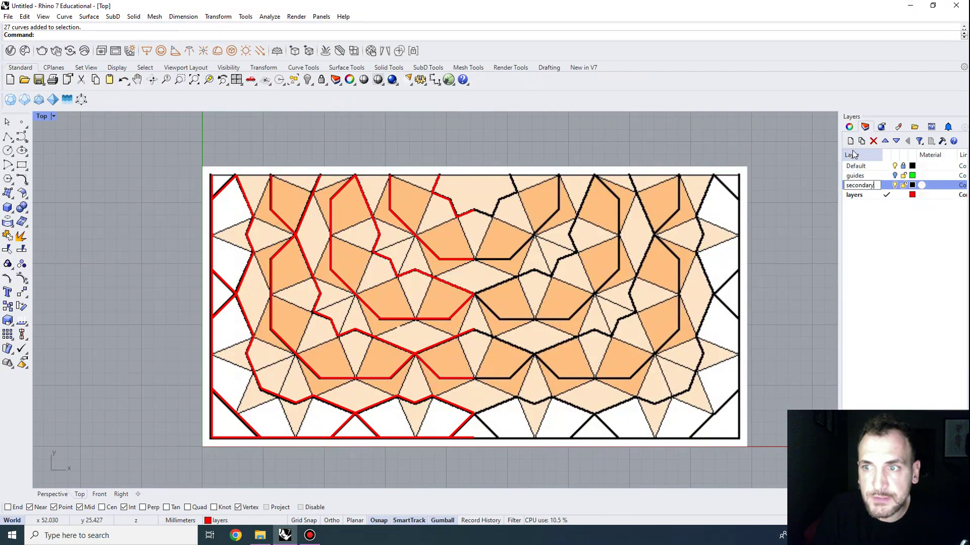
key("Return")
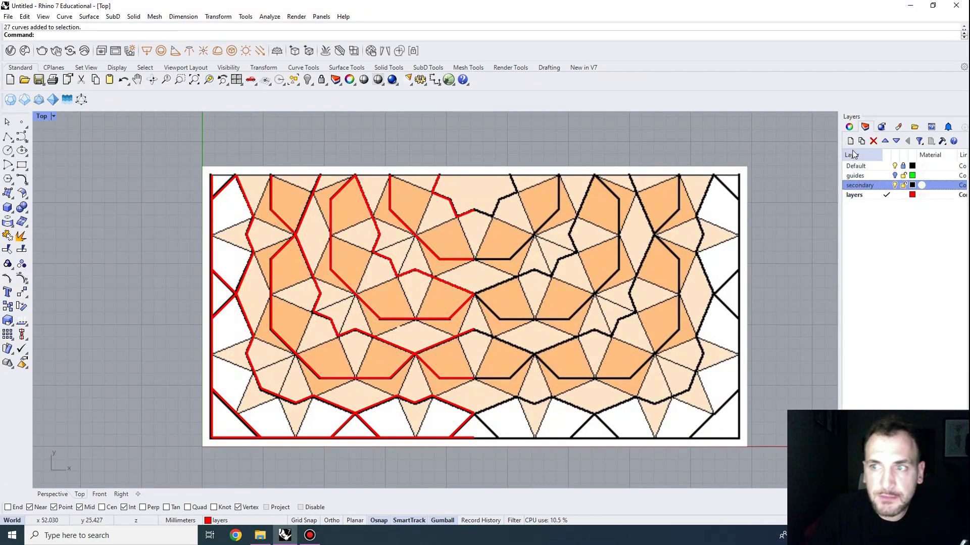
left_click(881, 185)
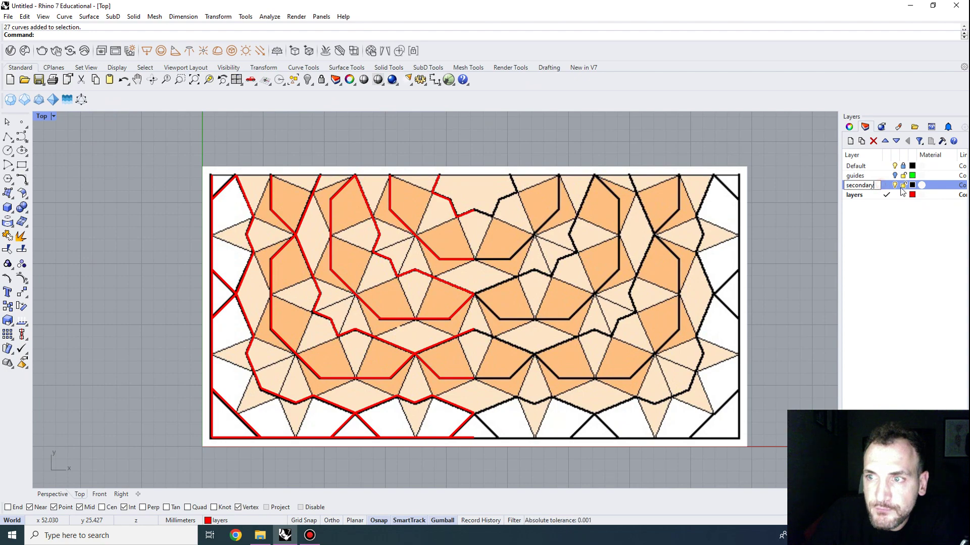
left_click(912, 184)
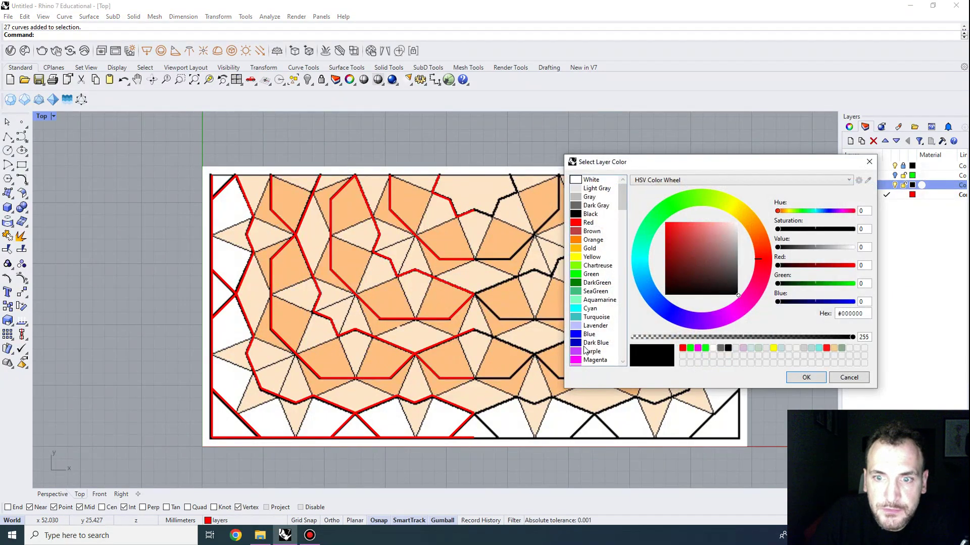
left_click(595, 360)
left_click(798, 379)
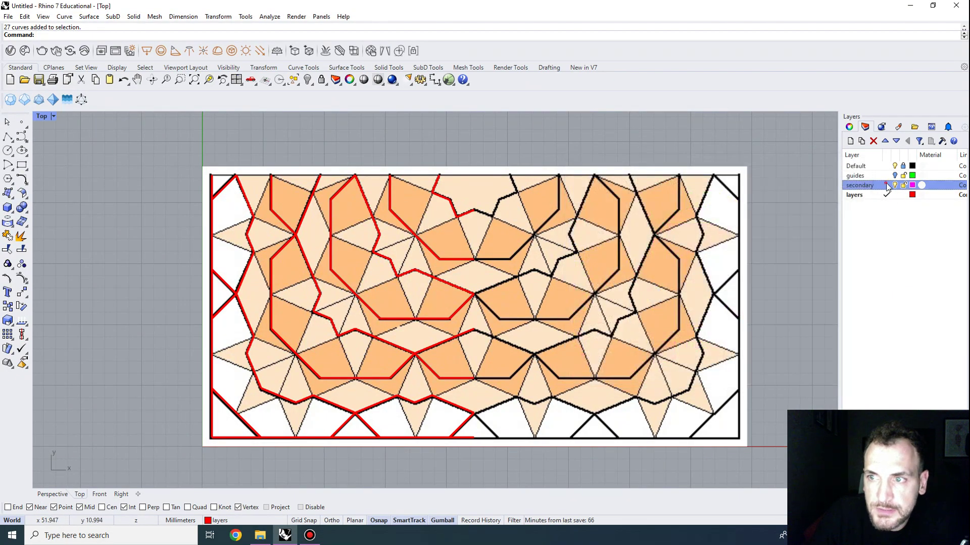
Make the secondary layer current and set its print width to 0.8 millimeters
left_click(913, 185)
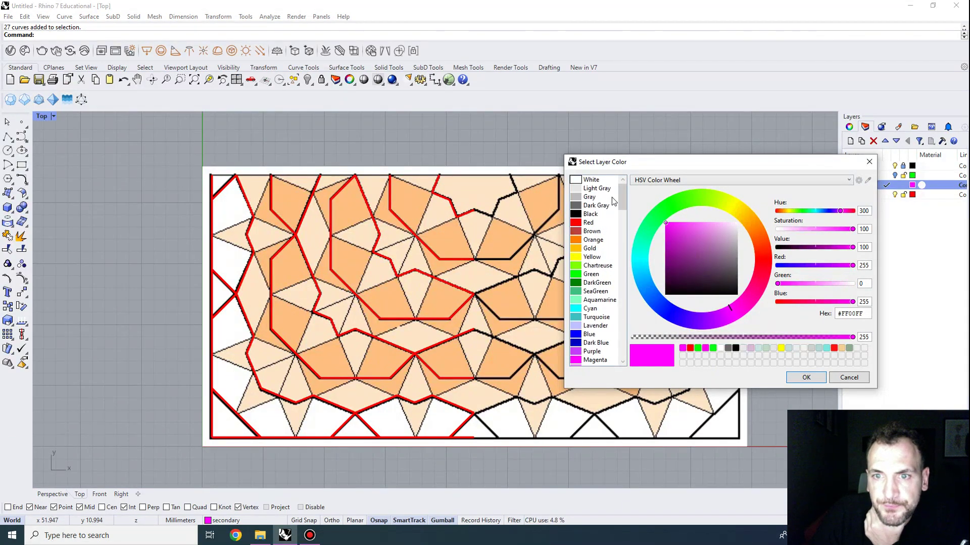
left_click(814, 380)
right_click(853, 187)
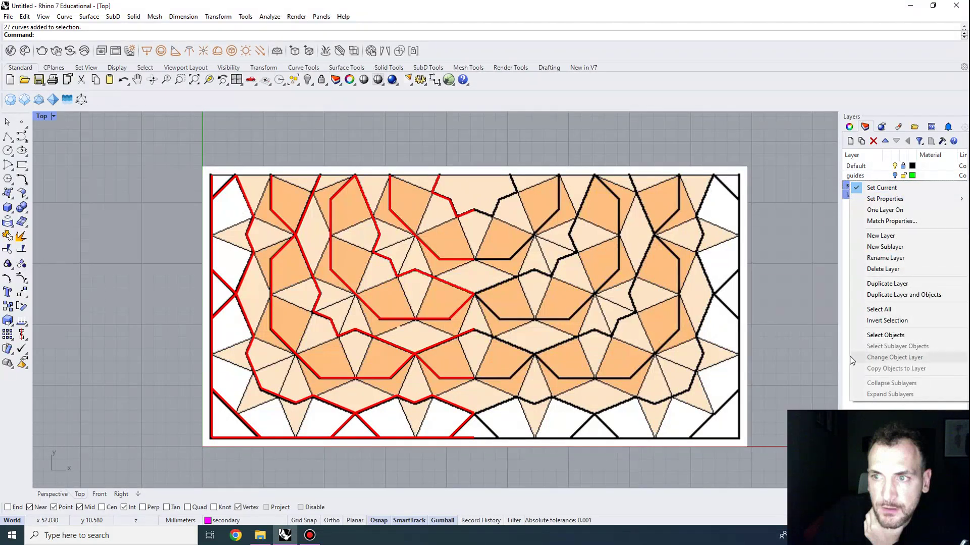
left_click(845, 340)
right_click(873, 187)
mouse_move(893, 204)
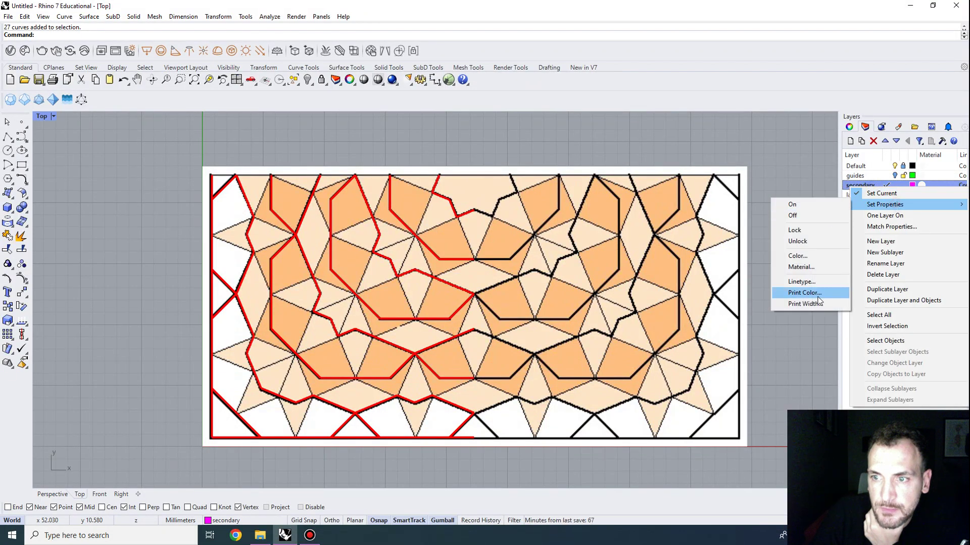
left_click(816, 303)
scroll(432, 276, "down", 3)
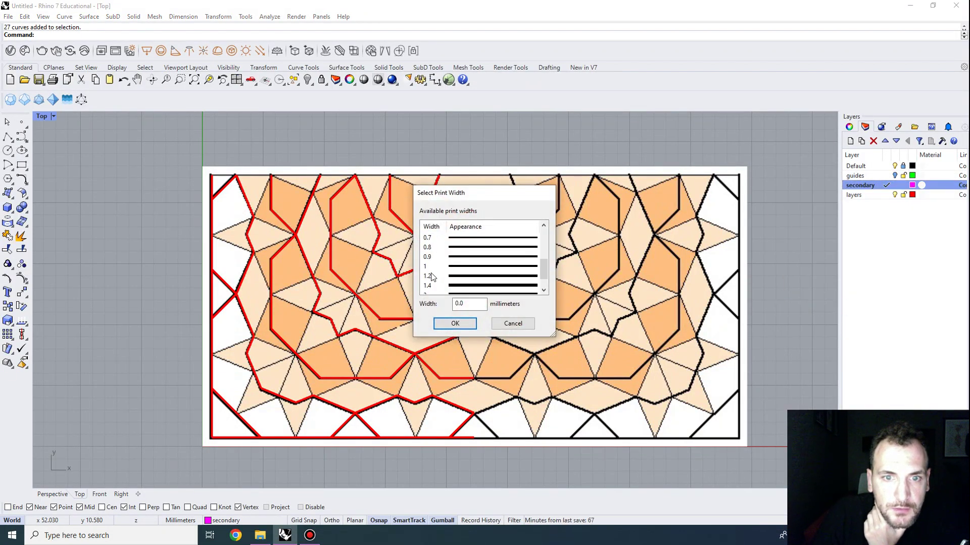
scroll(434, 260, "up", 1)
left_click(434, 279)
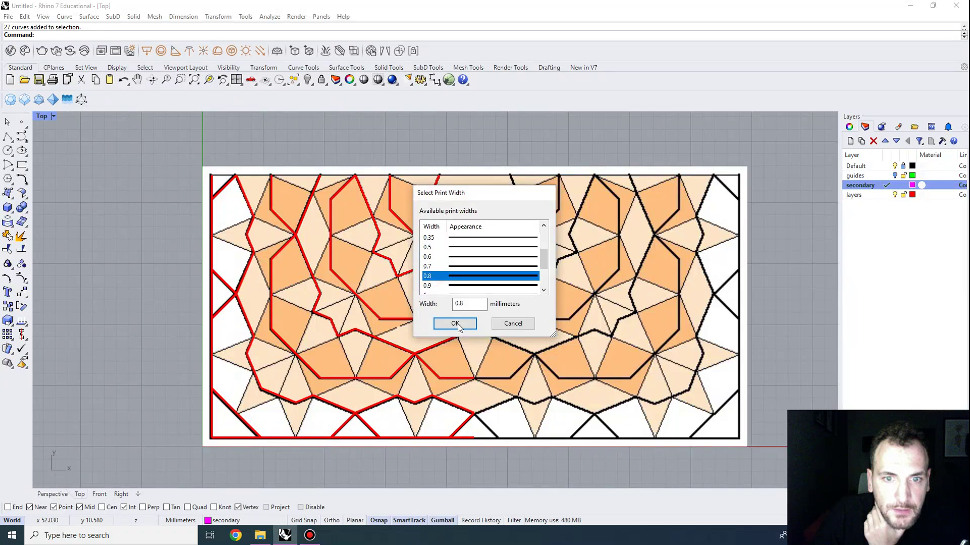
left_click(455, 323)
Draw a magenta polyline edge from the lower-left star's center down to the nearest vertex of the red outline
left_click(8, 141)
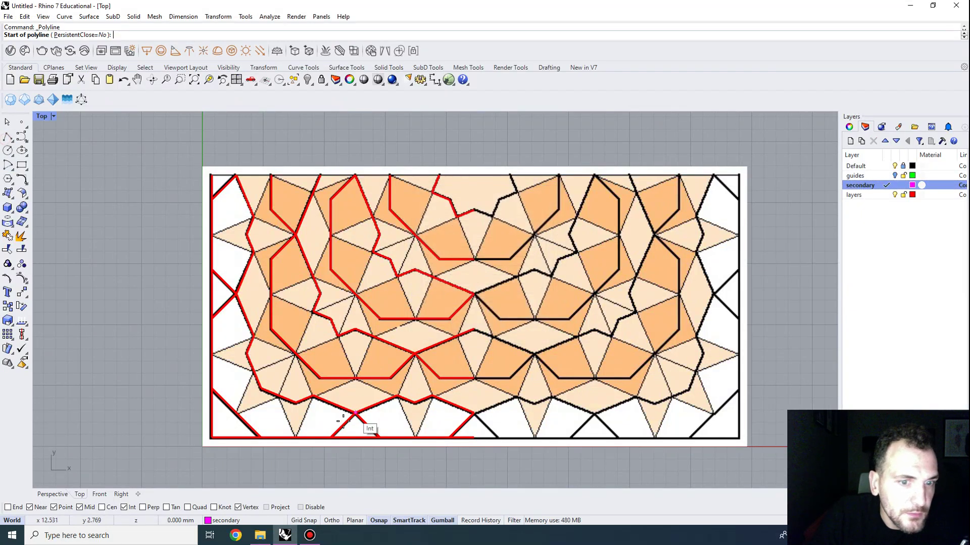
scroll(368, 426, "up", 2)
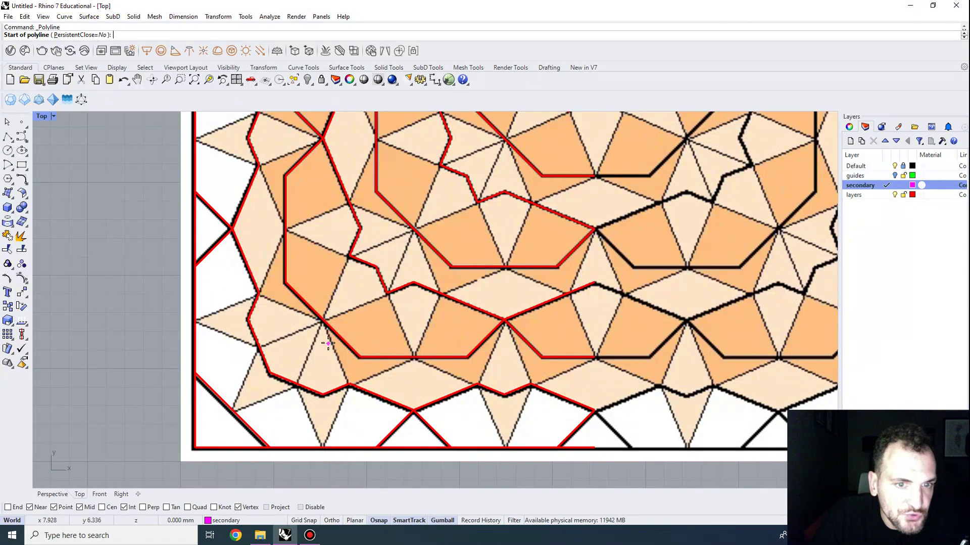
left_click(323, 319)
left_click(348, 383)
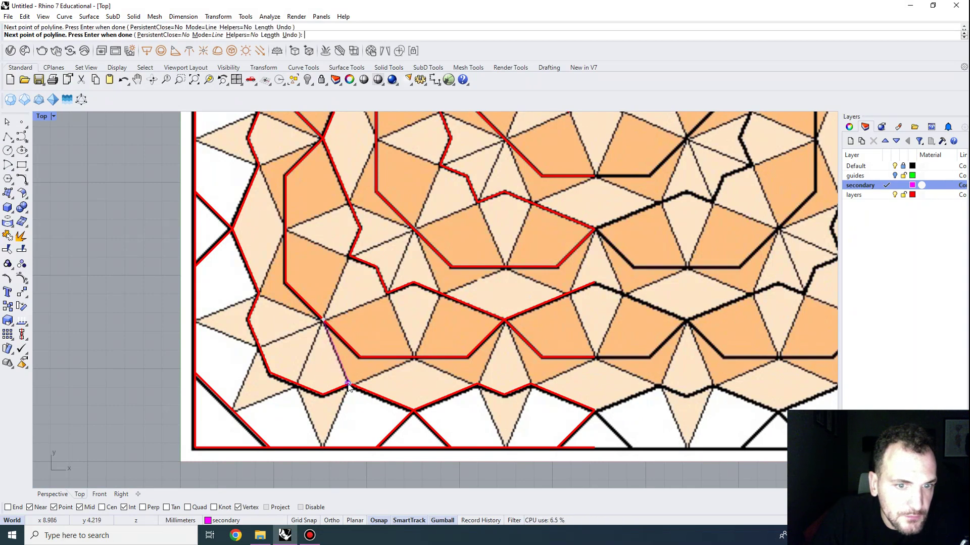
right_click(349, 383)
Mirror the magenta edge downward across a horizontal line through its lower endpoint
right_click_drag(328, 377, 384, 327)
scroll(384, 326, "up", 2)
left_click(407, 325)
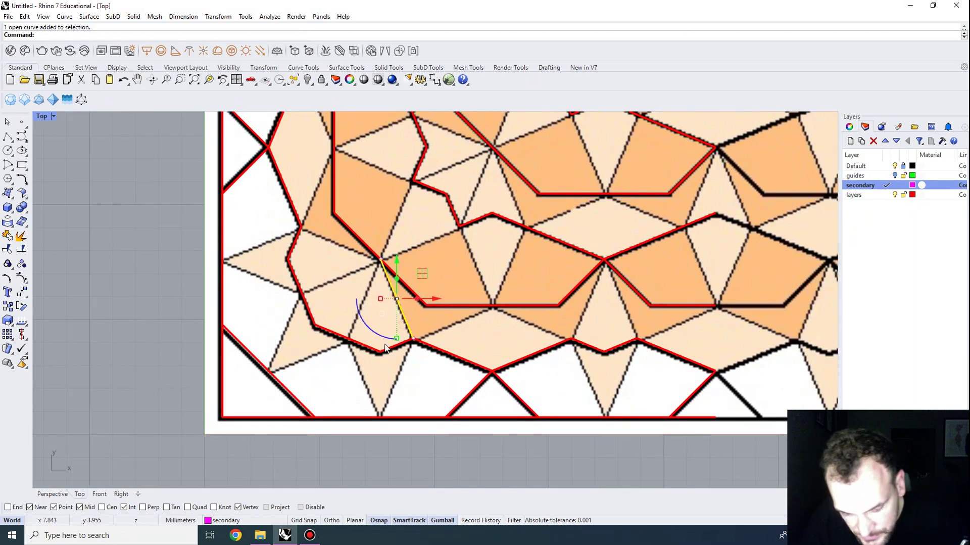
type("Mirror")
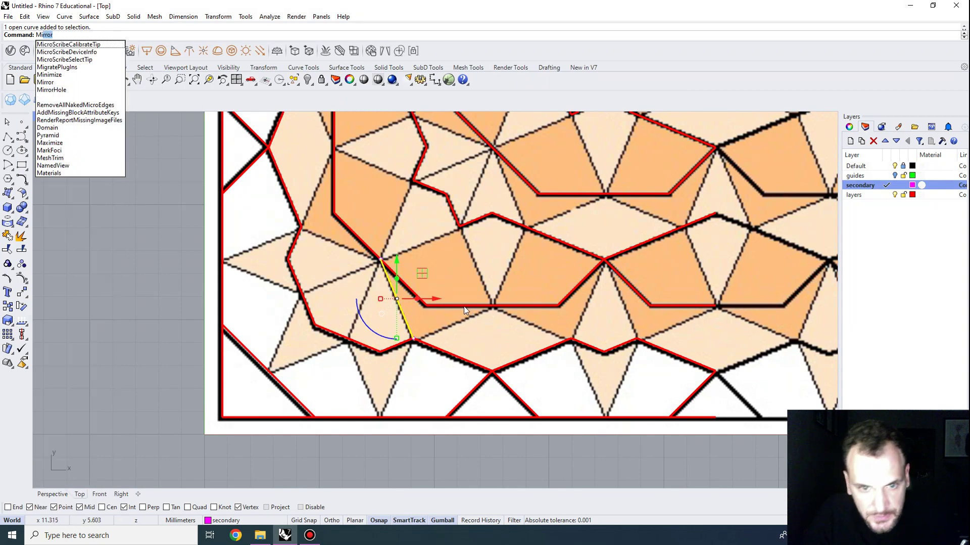
key("Return")
left_click(413, 338)
left_click(520, 337)
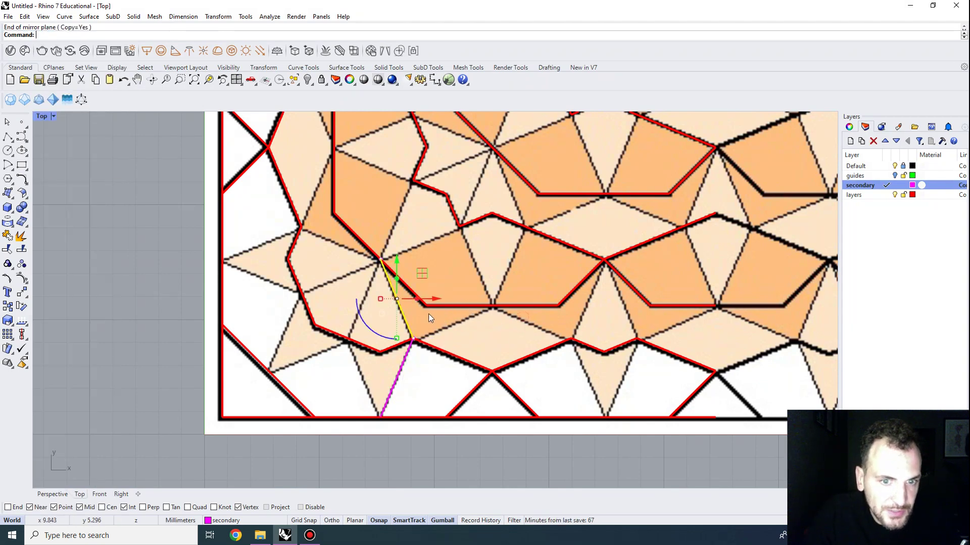
Mirror both magenta edges across the vertical axis through the star center to complete the rhombus
left_click(395, 374, "shift")
right_click_drag(394, 262, 389, 262)
right_click(383, 253)
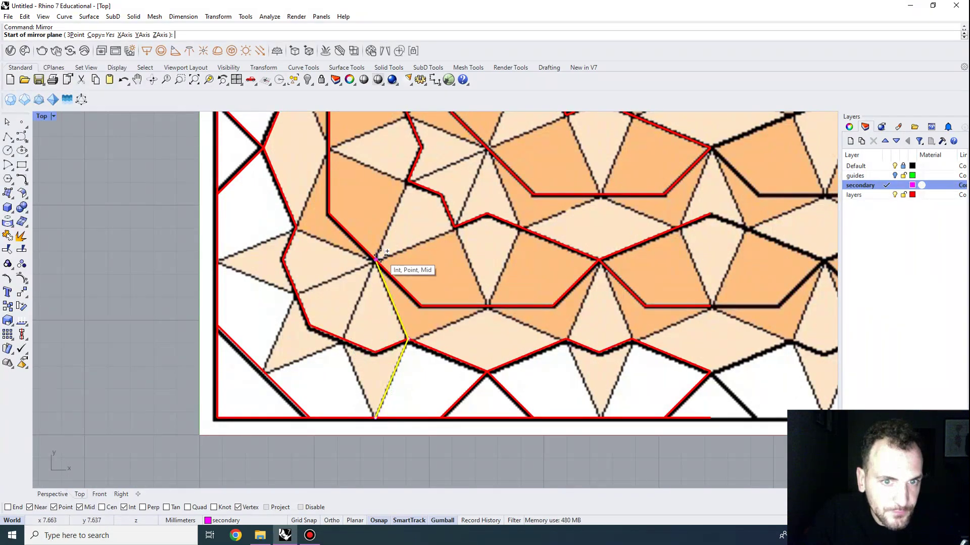
left_click(376, 259)
left_click(384, 190, "shift")
left_click(357, 256)
Join the four magenta rhombus edges into one closed curve, leaving out the red curves
left_click_drag(306, 235, 413, 486)
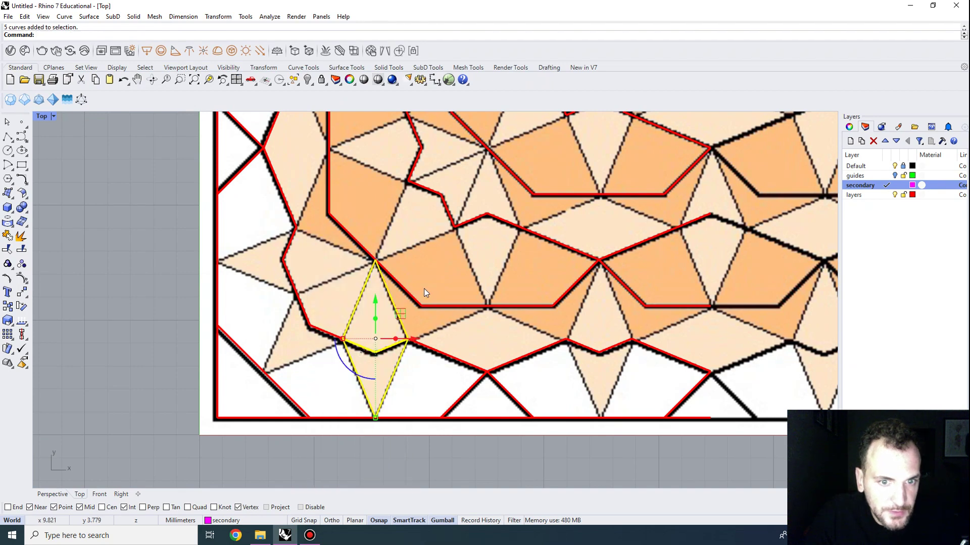
scroll(426, 250, "down", 2)
scroll(432, 292, "up", 4)
left_click(401, 377)
left_click_drag(410, 394, 261, 396)
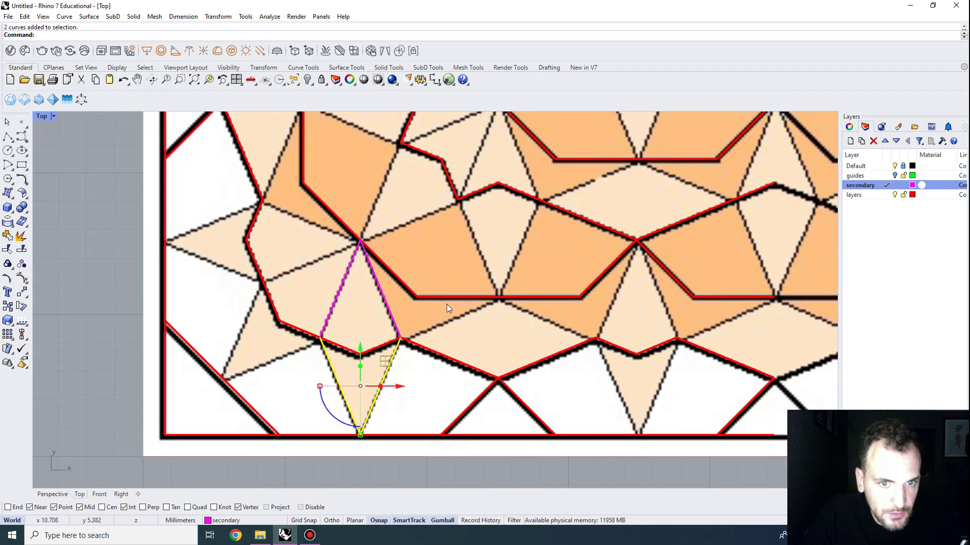
left_click_drag(425, 320, 380, 317, "shift")
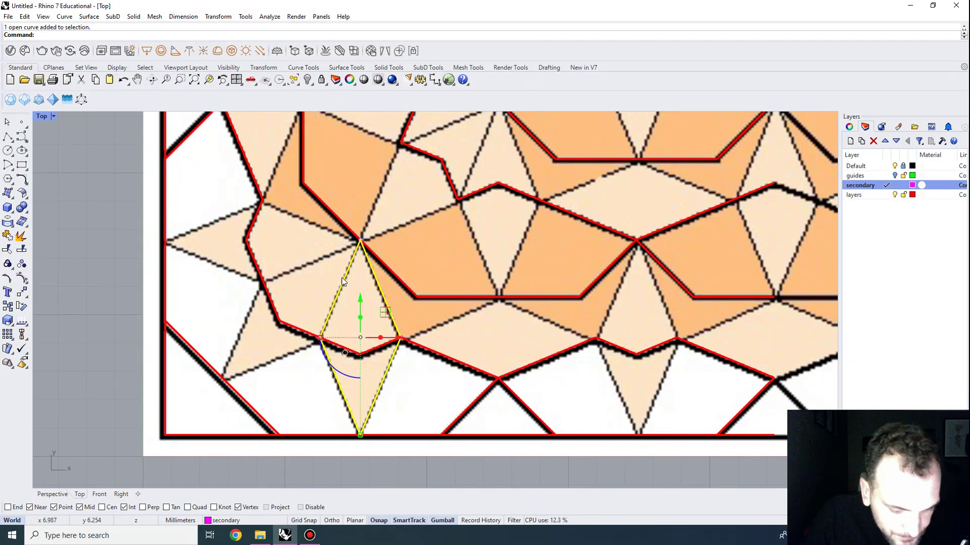
key("ctrl+j")
Copy the rhombus from its top point to four other star centers across the red-traced half
key("Return")
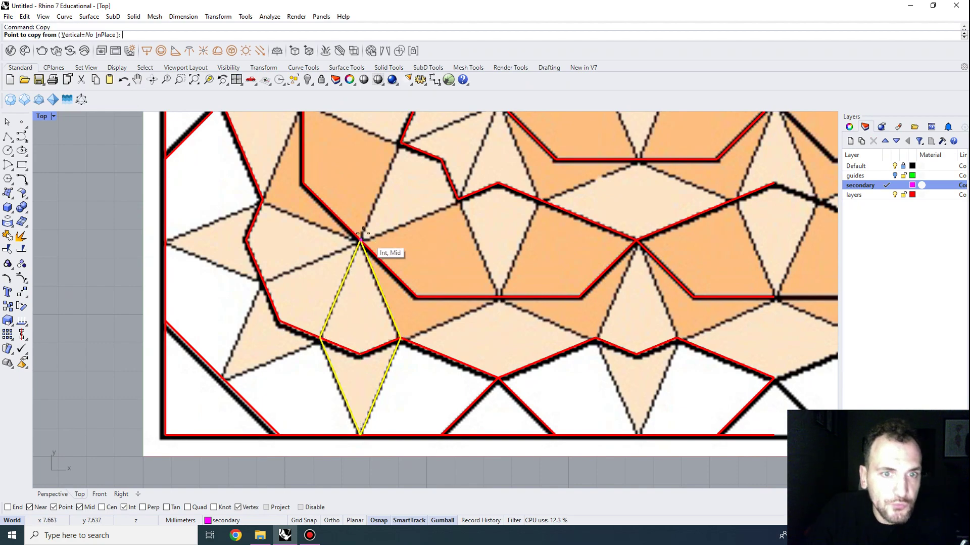
left_click(361, 238)
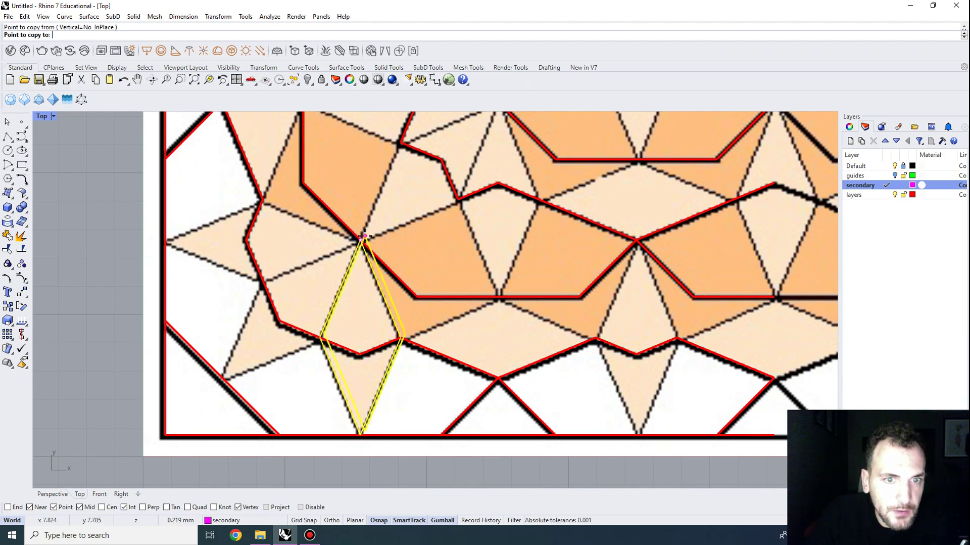
left_click(638, 239)
scroll(629, 240, "down", 4)
right_click_drag(635, 232, 502, 289)
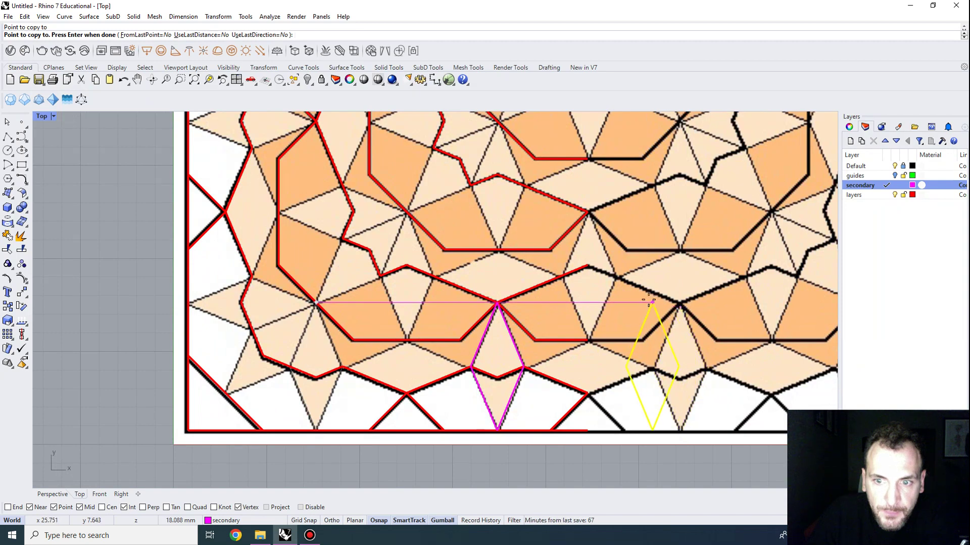
left_click(587, 213)
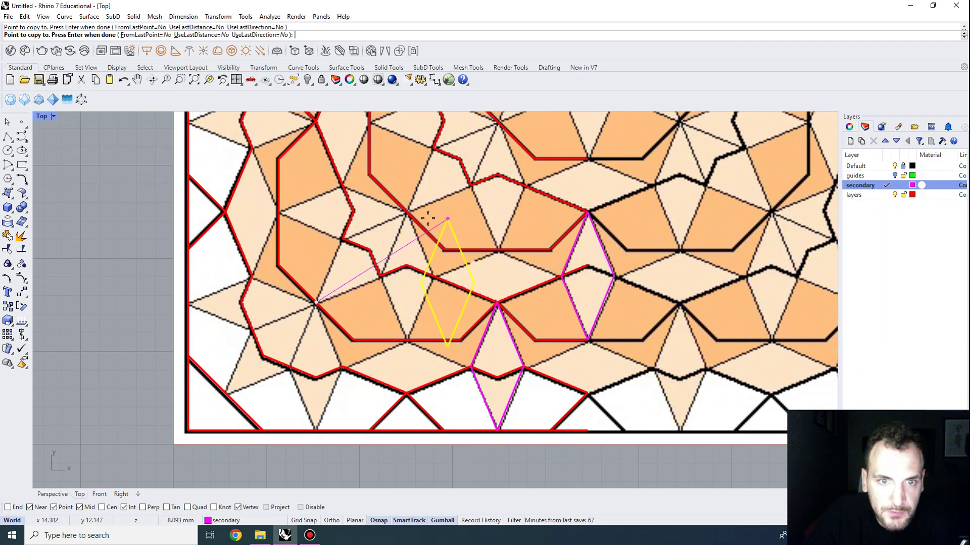
left_click(407, 211)
right_click_drag(408, 211, 387, 263)
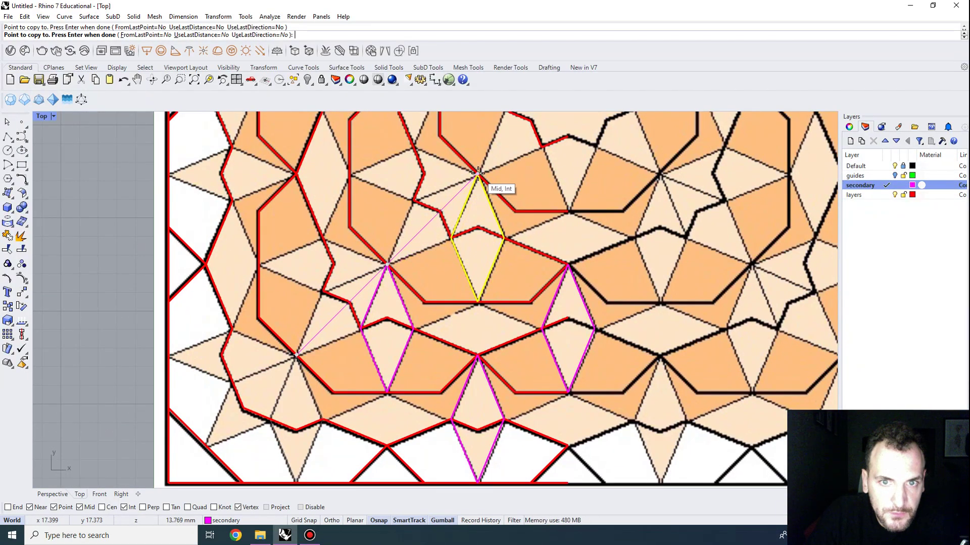
left_click(479, 172)
right_click_drag(570, 218, 483, 310)
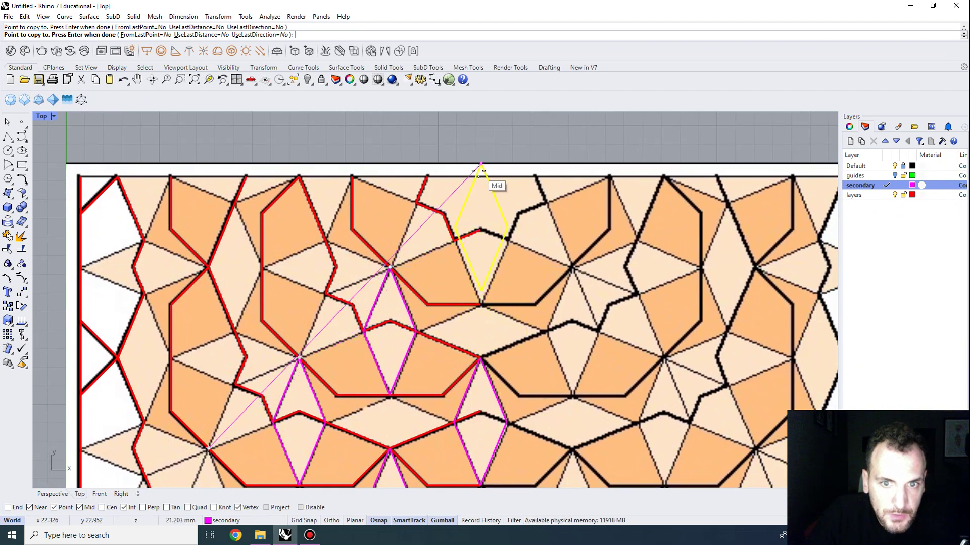
key("Return")
Copy the uppermost rhombus by its bottom point to the upper star point on the pattern's vertical centerline
left_click(404, 366)
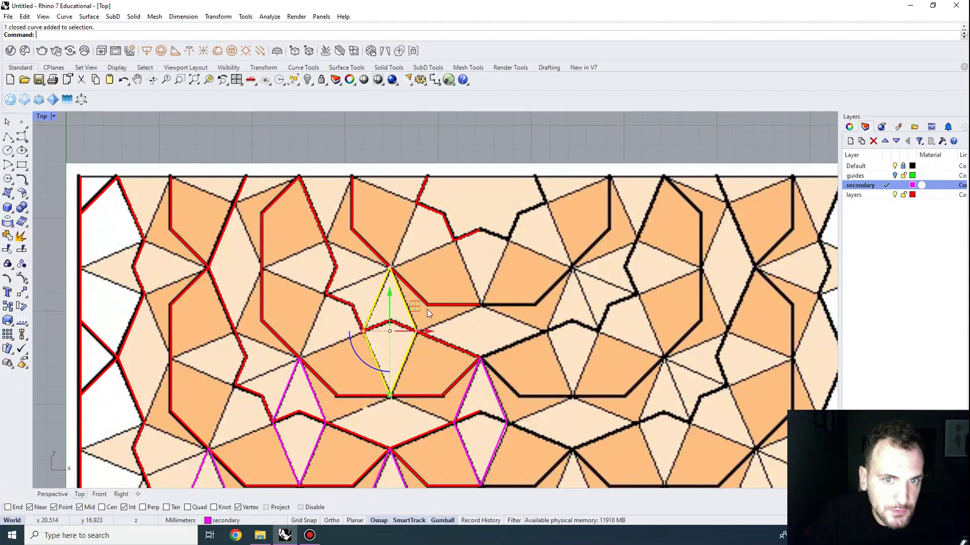
key("Return")
left_click(390, 394)
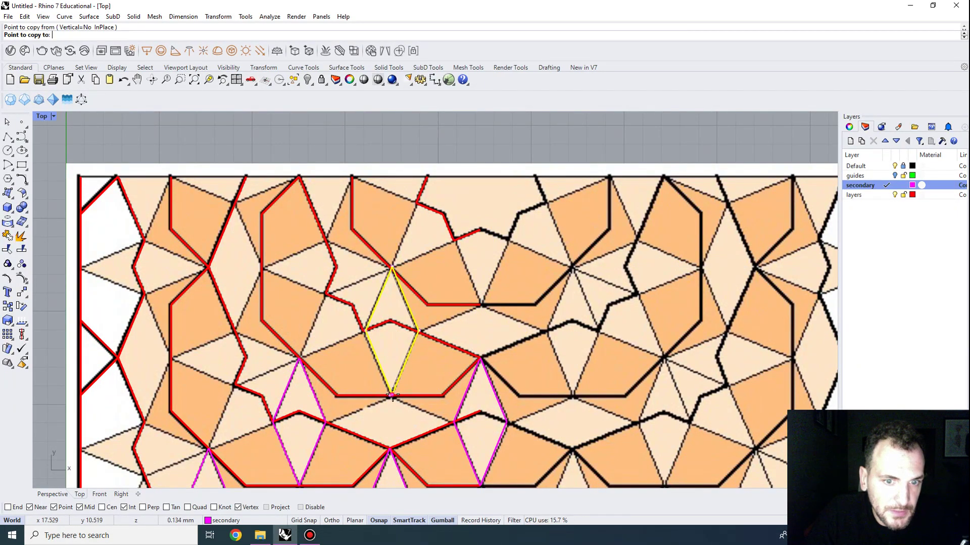
left_click(481, 305)
key("Return")
Draw a two-segment polyline joining the side corners of the two bottom rhombuses through the tip of the rhombus above
scroll(489, 208, "down", 4)
right_click_drag(446, 338, 467, 328)
scroll(375, 372, "up", 2)
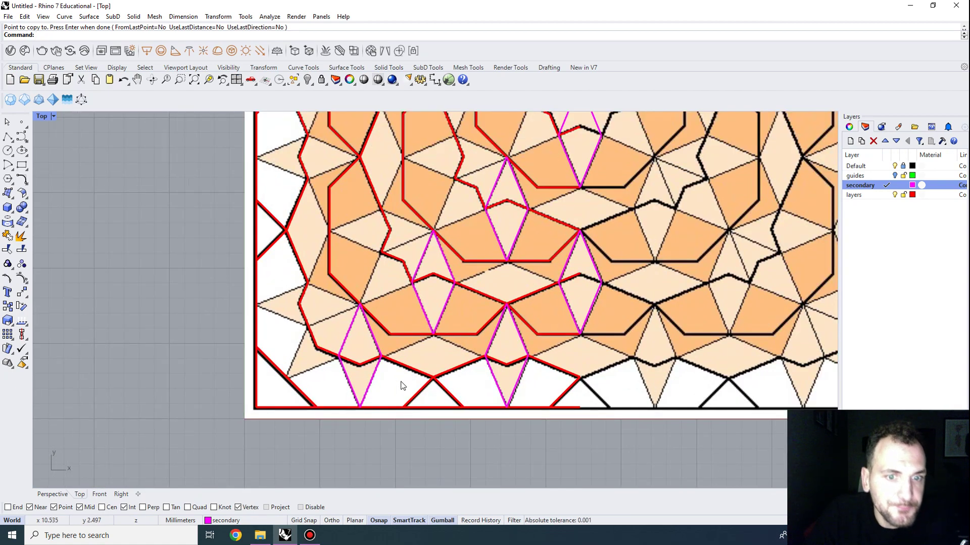
scroll(468, 350, "up", 2)
right_click_drag(413, 345, 375, 297)
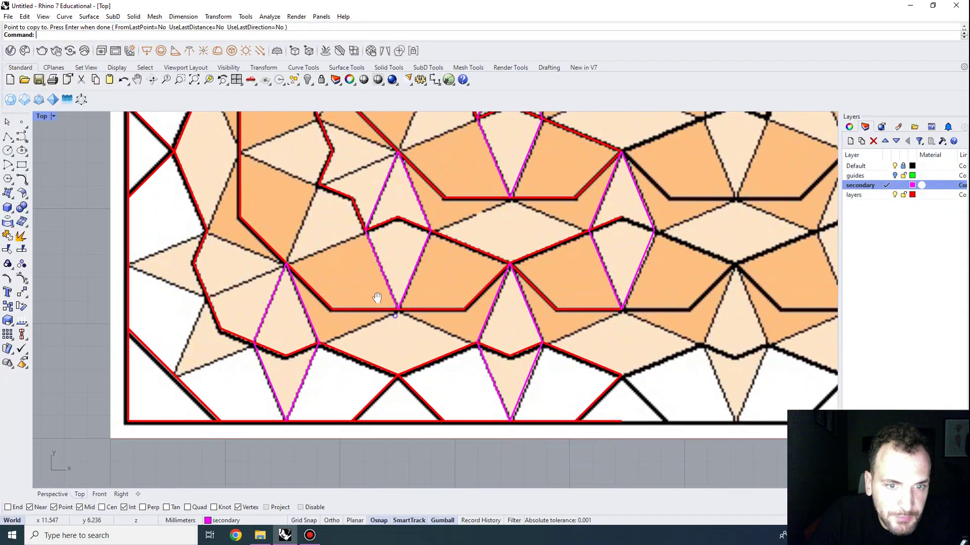
left_click(8, 137)
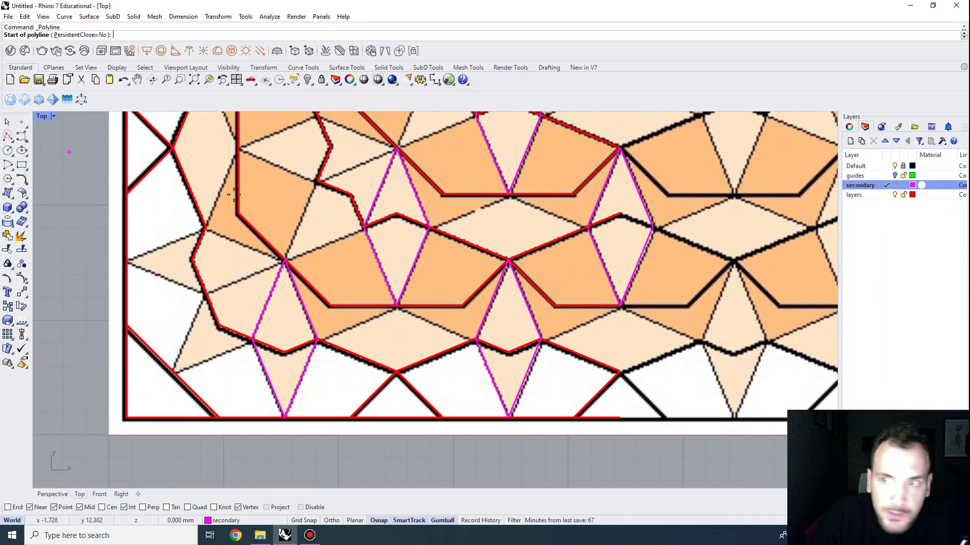
left_click(318, 338)
left_click(397, 306)
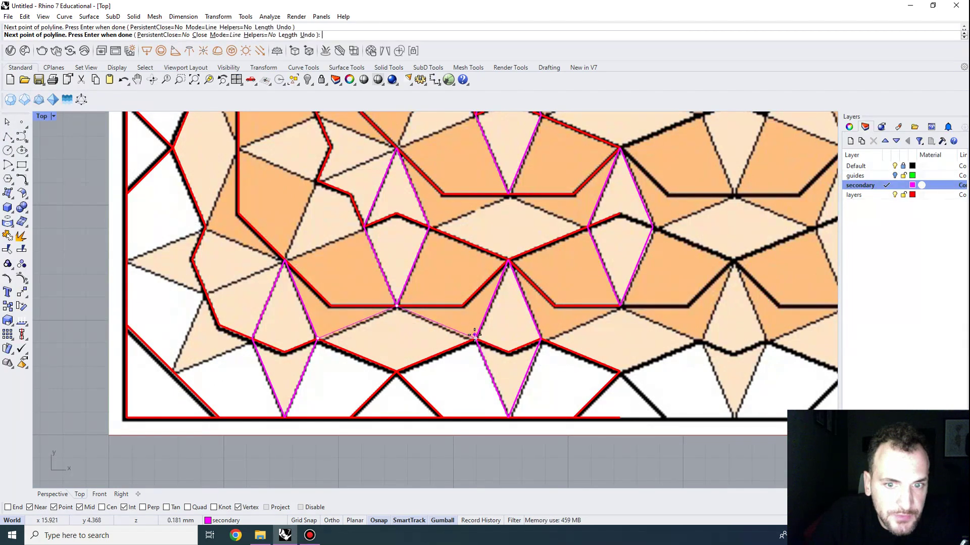
left_click(475, 335)
key("Return")
Copy the two-segment polyline from its left end to the three matching gaps beside and above it
type("Copy")
key("Return")
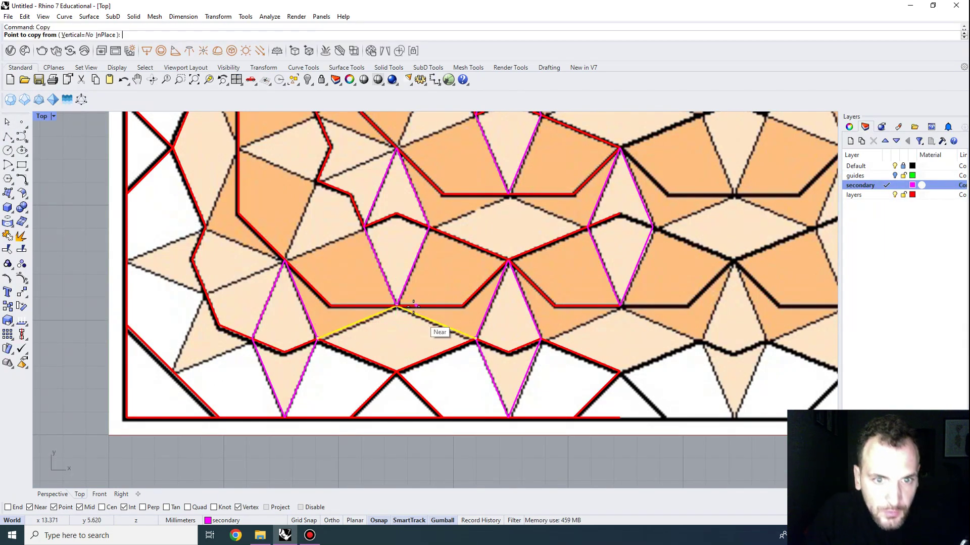
left_click(319, 338)
left_click(543, 336)
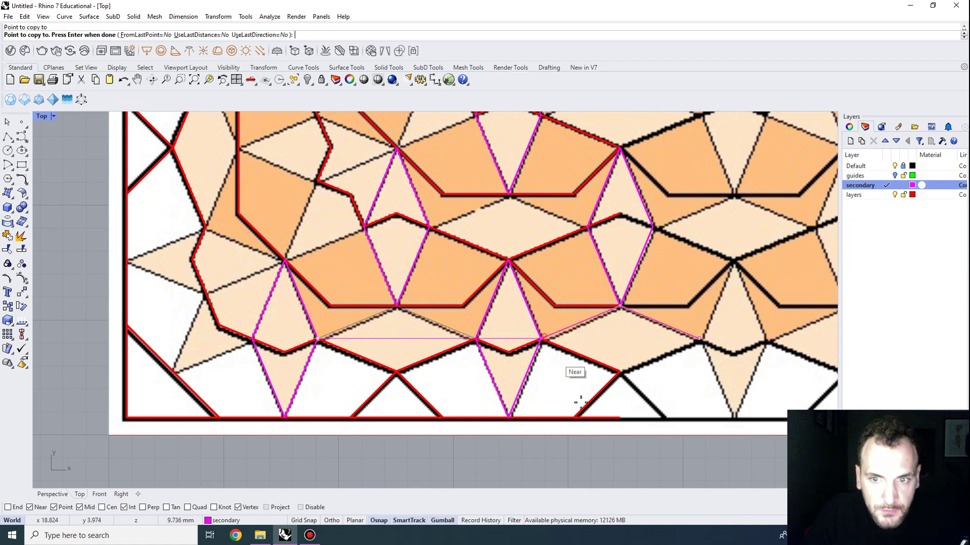
scroll(543, 278, "down", 1)
right_click_drag(552, 160, 526, 250)
left_click(517, 239)
scroll(604, 262, "down", 1)
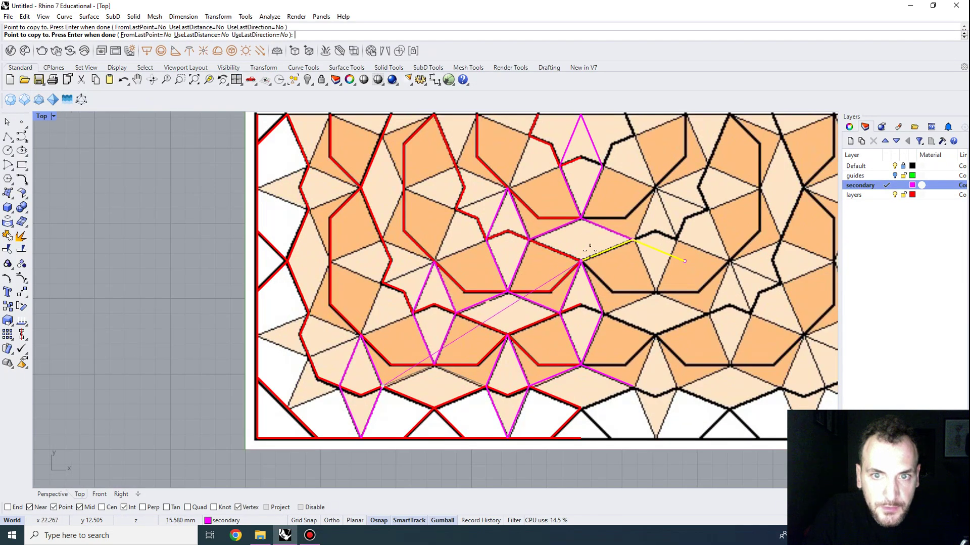
key("Return")
Mirror the lower-left rhombus across its upper-left edge to form the diagonal rhombus toward the corner
left_click(374, 367)
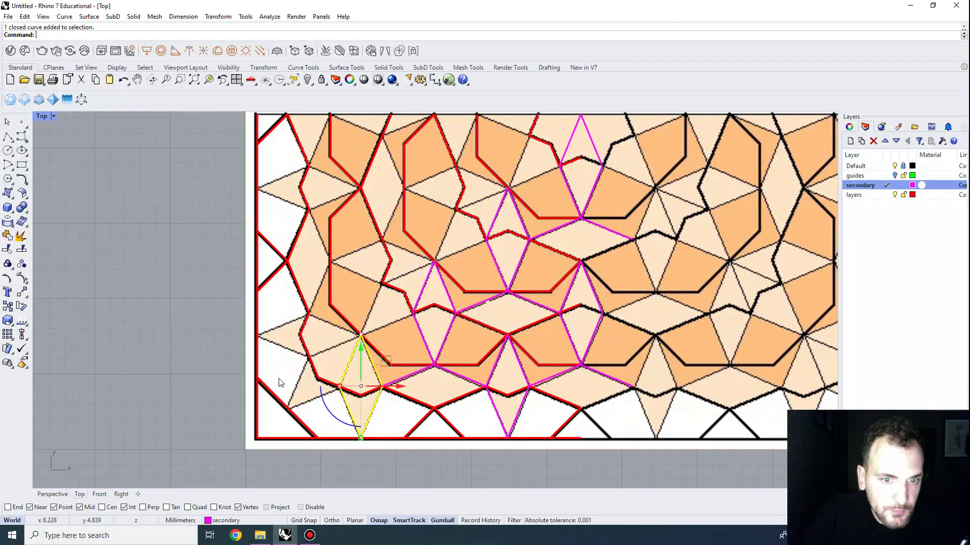
right_click_drag(290, 356, 332, 299)
key("Return")
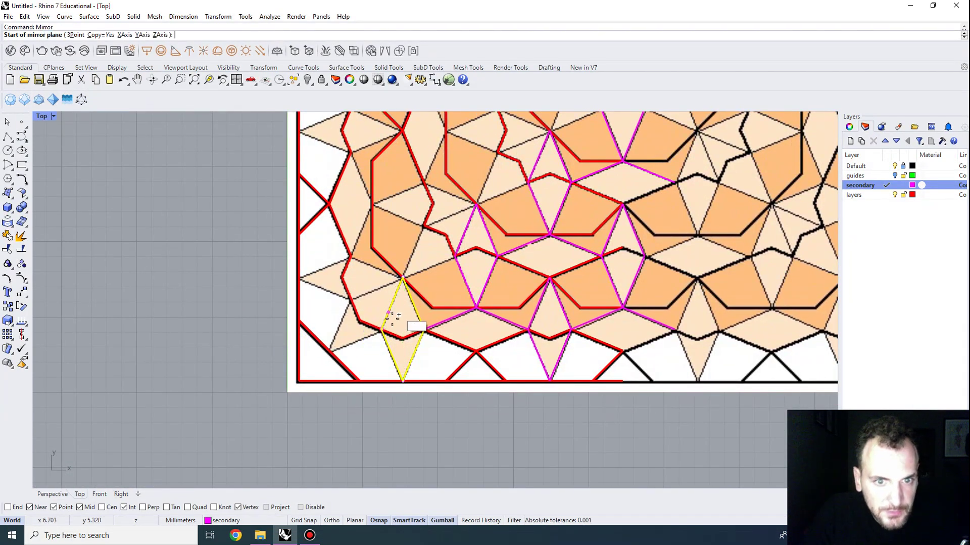
left_click(385, 326)
left_click(393, 299)
Copy the diagonal rhombus from its star center to the three points further up the diagonal, ending at the top edge
left_click(358, 343)
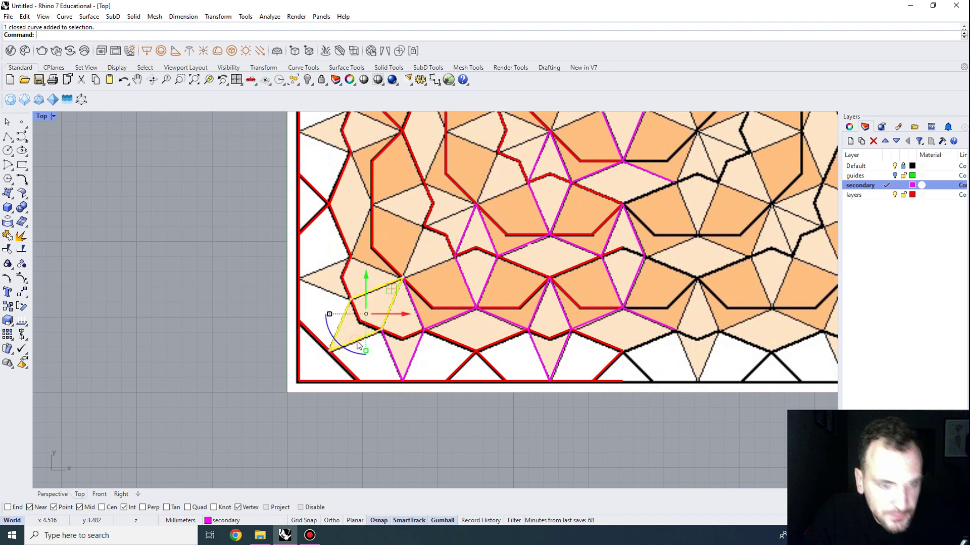
type("opy")
key("Return")
left_click(402, 277)
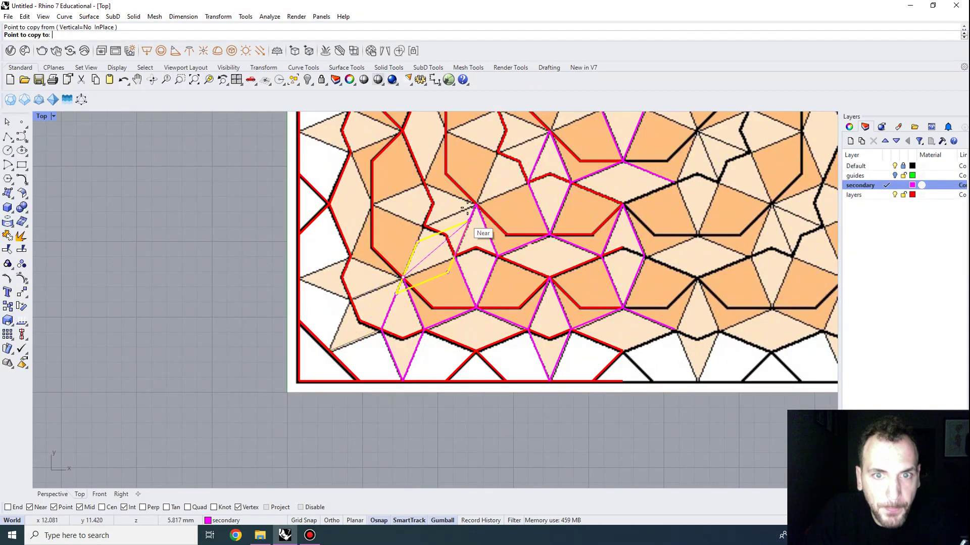
left_click(476, 202)
scroll(521, 223, "up", 2)
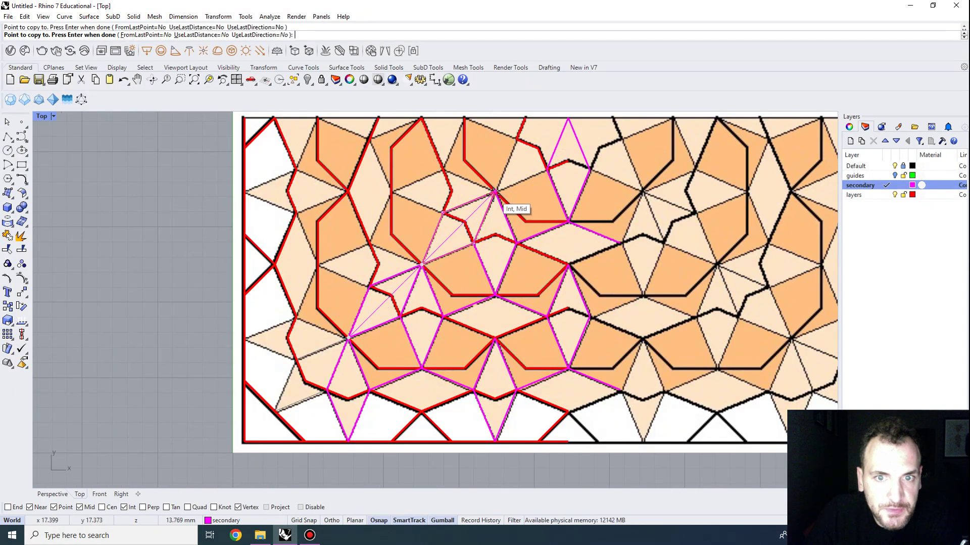
scroll(523, 245, "up", 2)
scroll(523, 245, "down", 1)
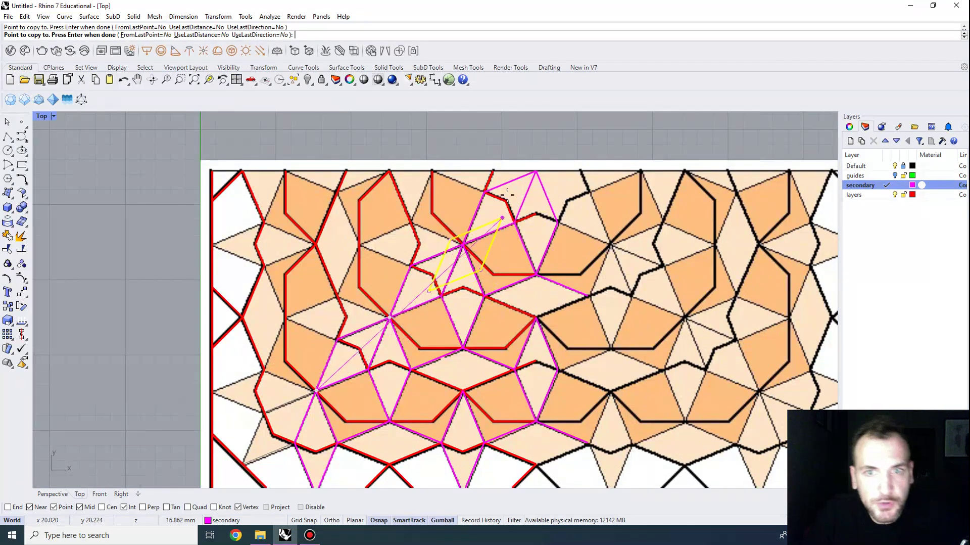
scroll(505, 192, "down", 1)
key("Return")
Show the guides layer and unlock it so its lines can serve as cutting objects
scroll(417, 284, "up", 1)
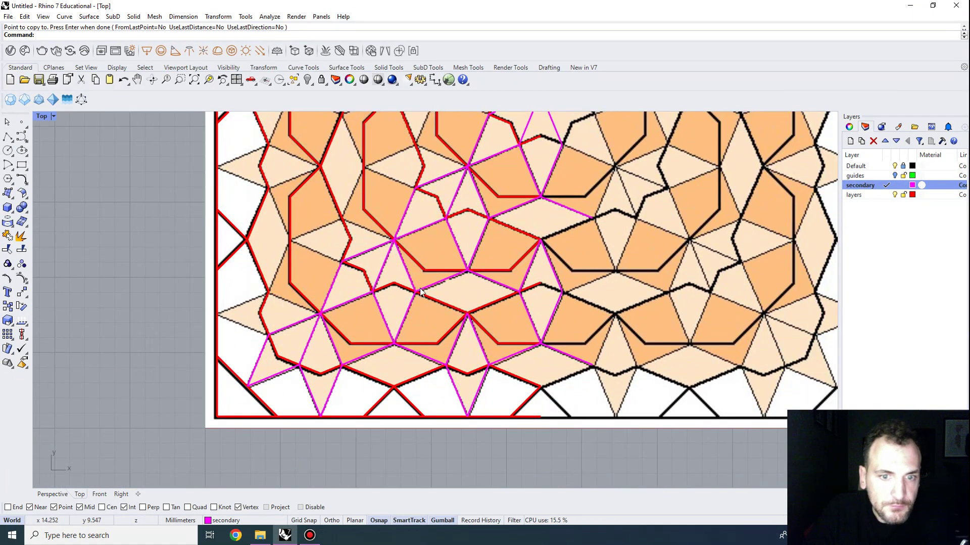
scroll(421, 291, "down", 2)
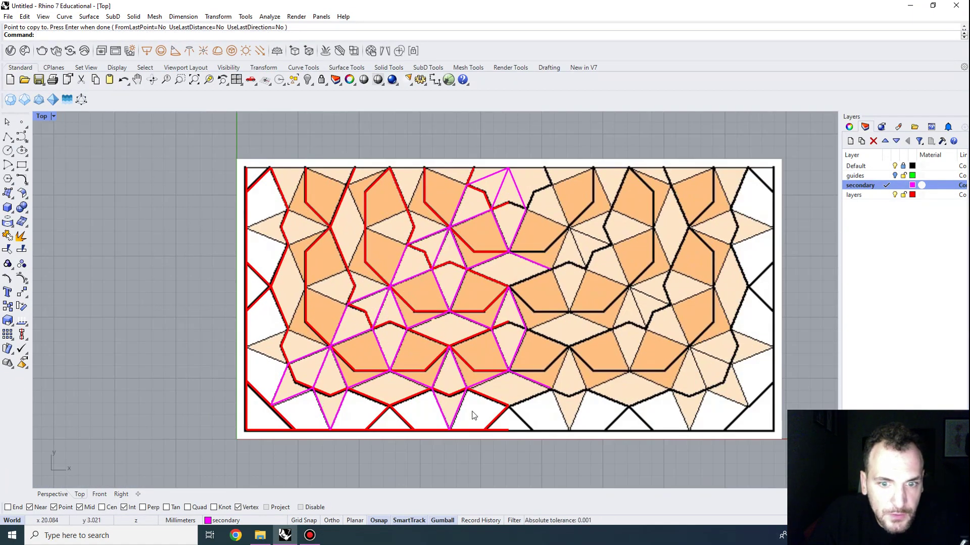
left_click(895, 176)
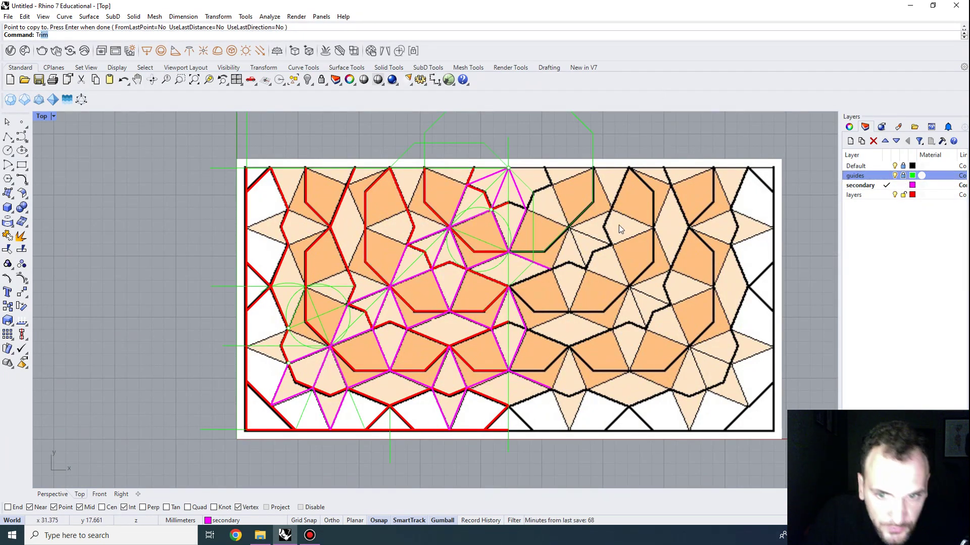
key("Return")
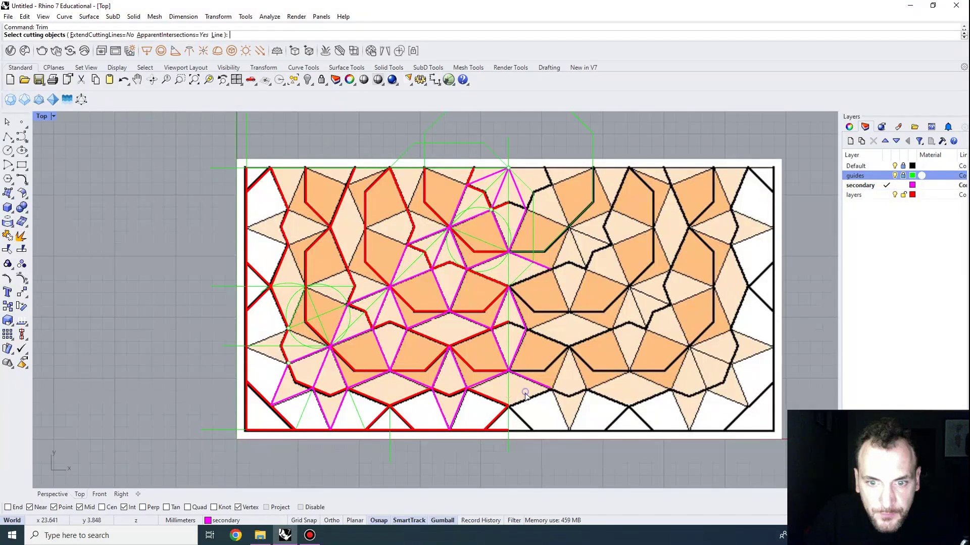
key("Escape")
left_click(905, 176)
key("Return")
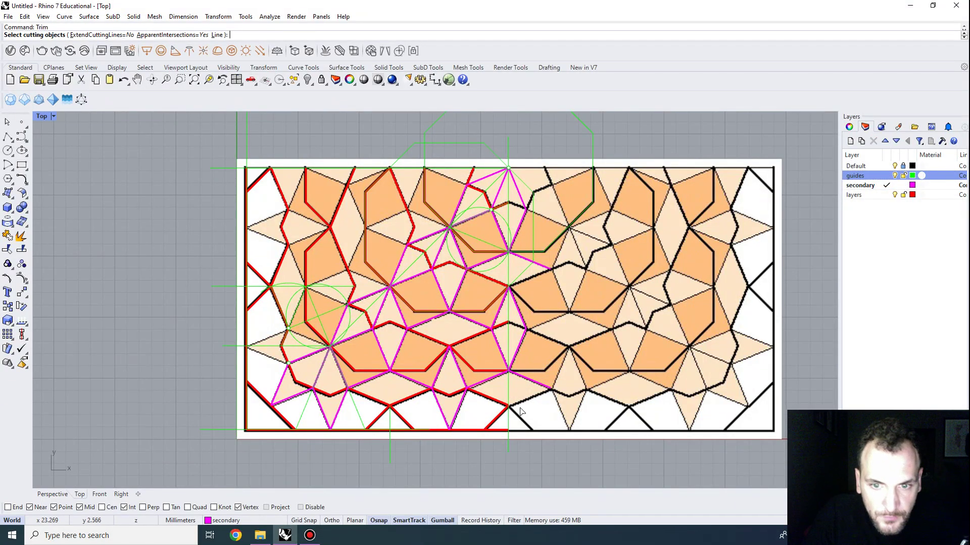
Trim off the magenta line ends extending past the vertical center guide, using that guide as the cutting object
left_click(509, 397)
key("Return")
left_click_drag(556, 268, 517, 138)
key("Return")
scroll(478, 301, "up", 2)
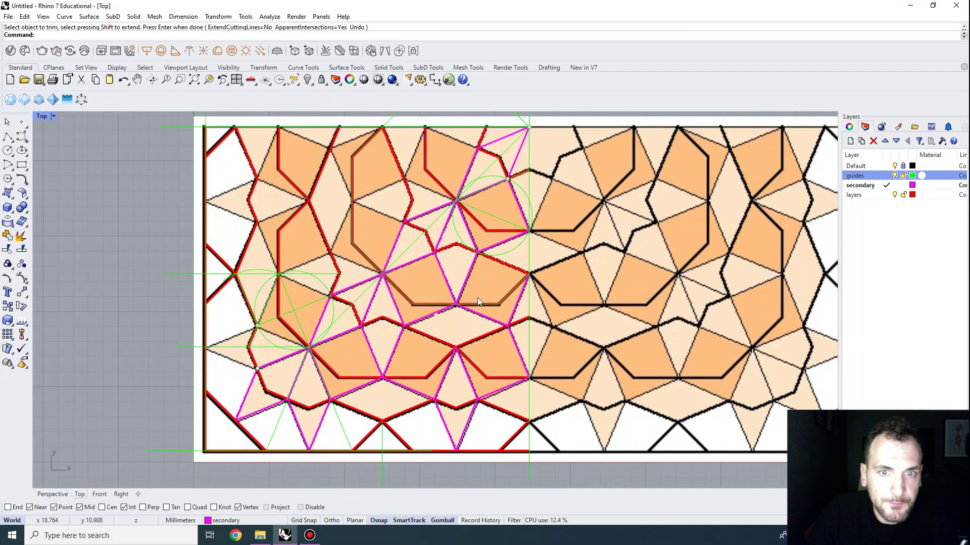
Lock the guides layer and the red layers layer
left_click(904, 175)
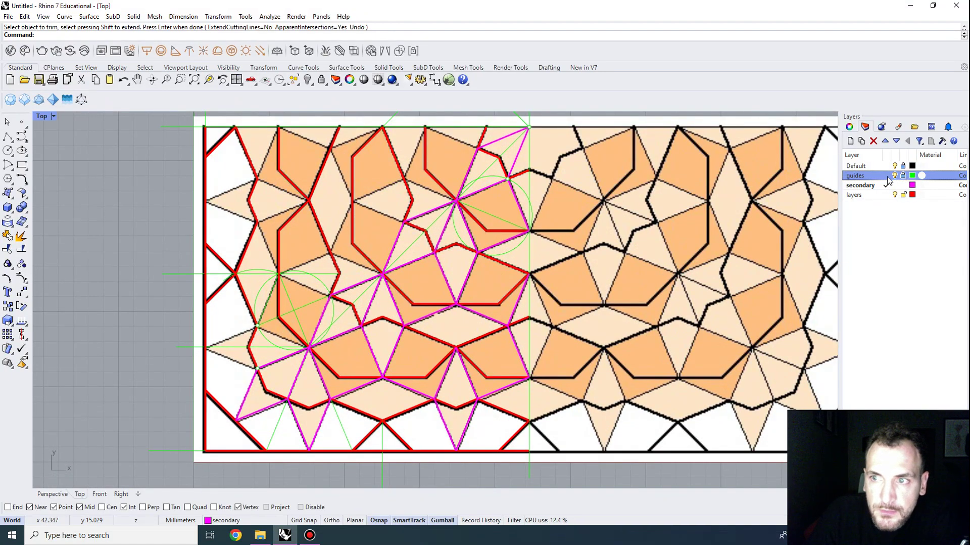
left_click(905, 196)
scroll(591, 271, "down", 1)
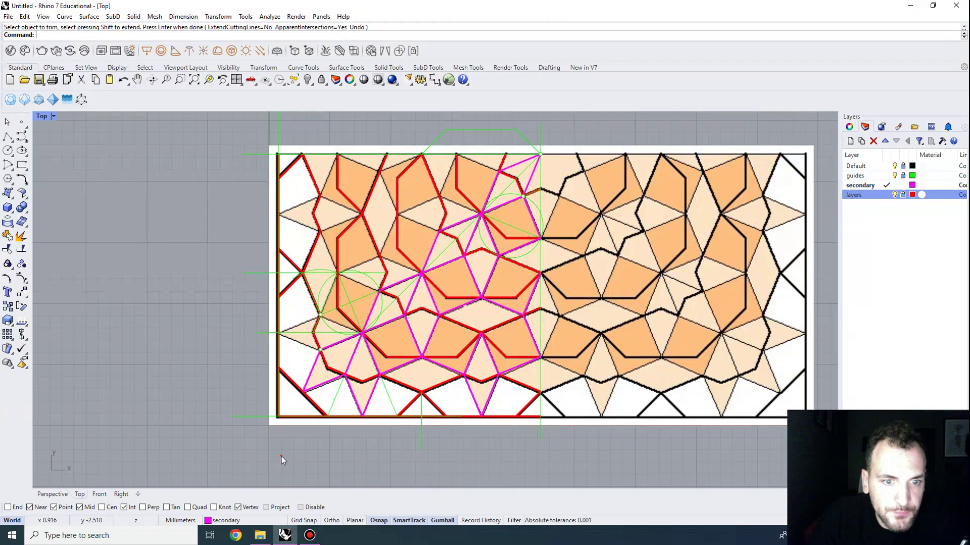
Mirror the magenta curves, except the rhombuses lying on the diagonal, across the diagonal guide to fill the upper-left part
left_click_drag(281, 456, 602, 131)
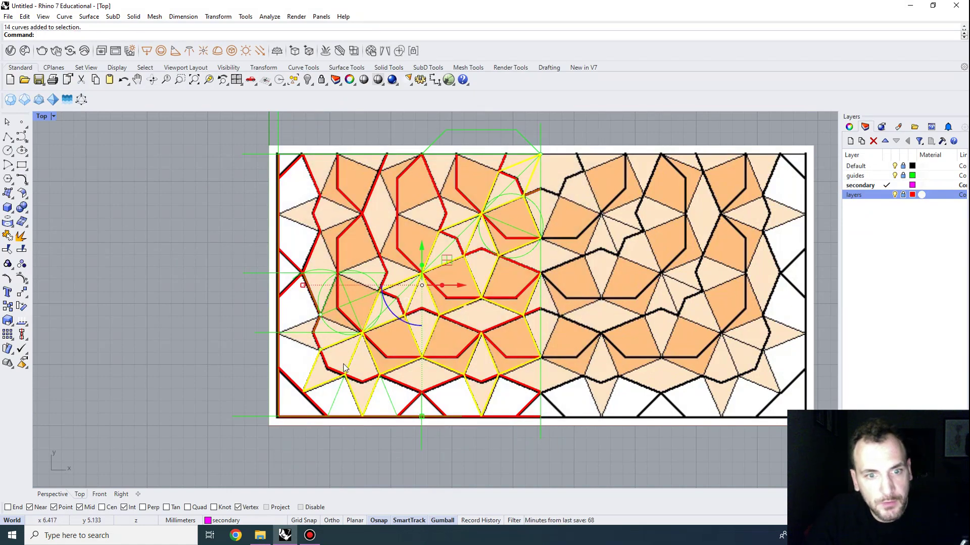
left_click(335, 348, "ctrl")
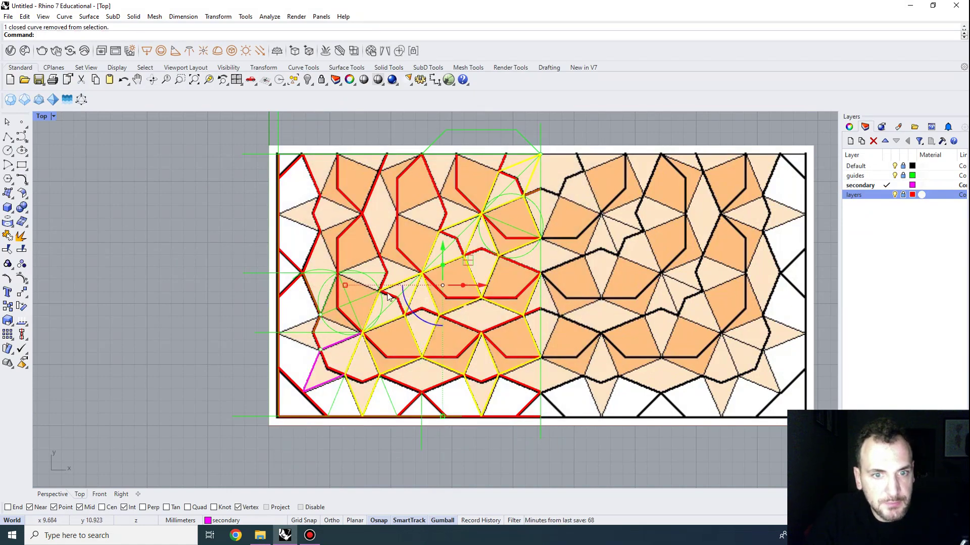
left_click(462, 225, "ctrl")
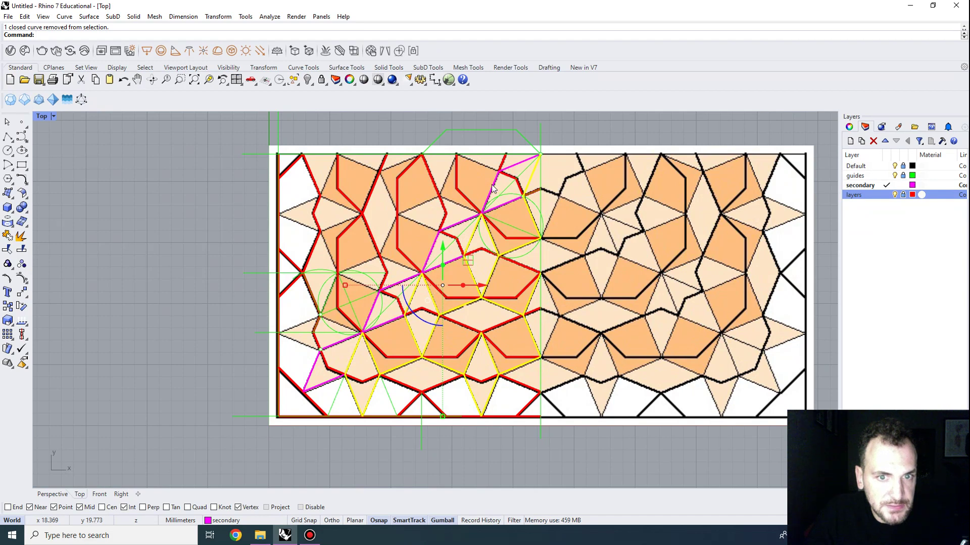
type("irror")
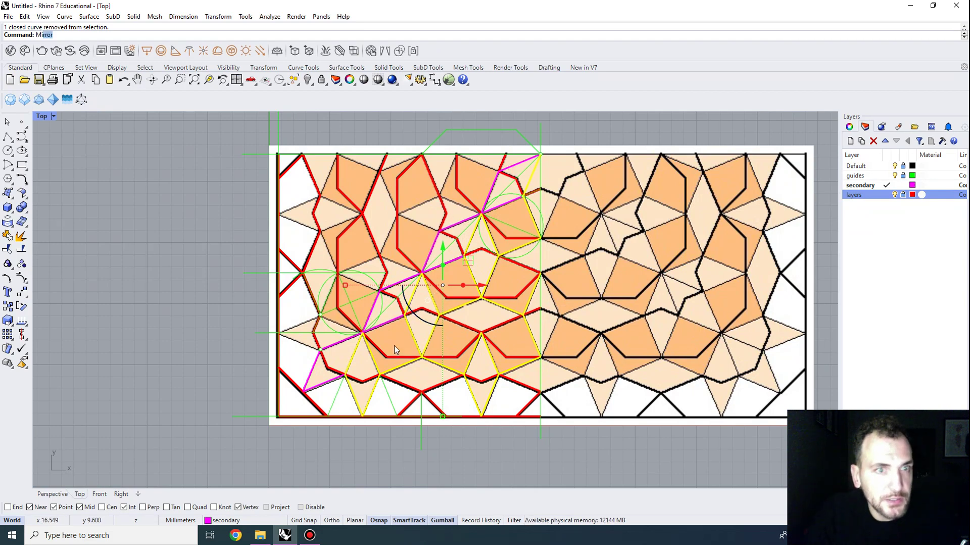
key("Return")
left_click(446, 249)
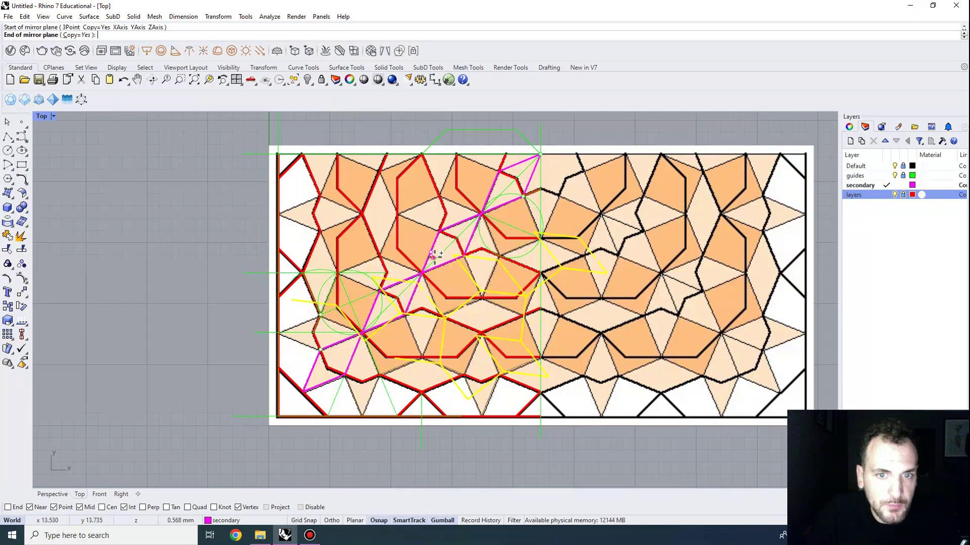
left_click(461, 248)
key("Return")
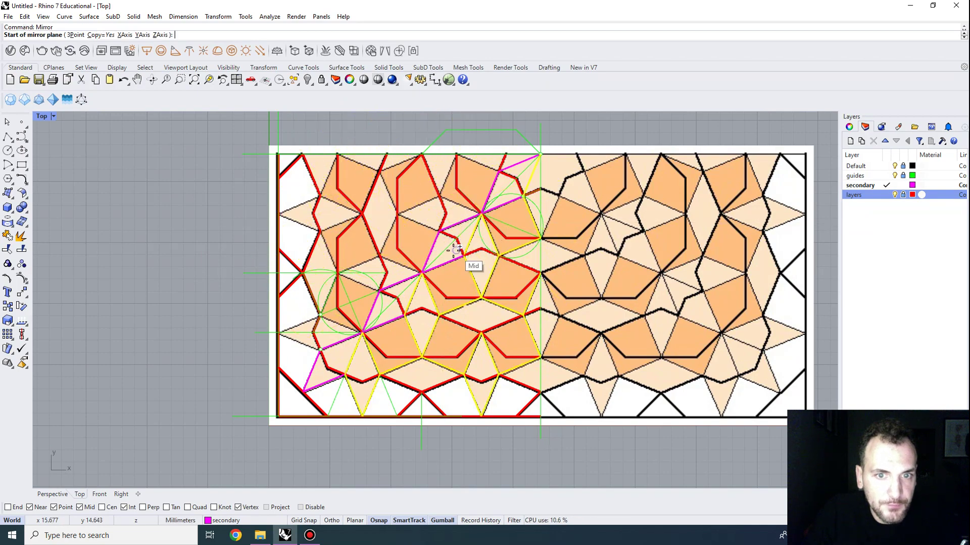
scroll(442, 255, "up", 2)
left_click(467, 225)
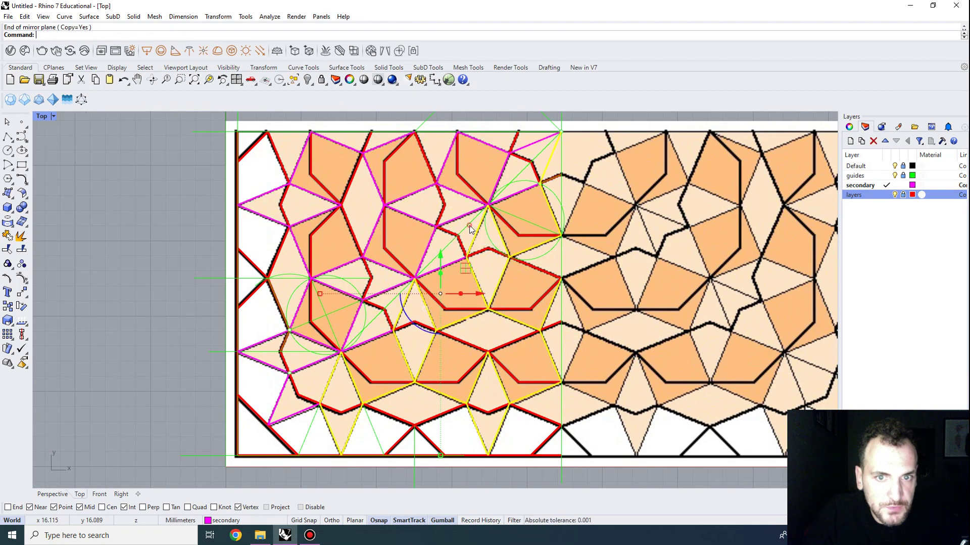
scroll(441, 254, "down", 2)
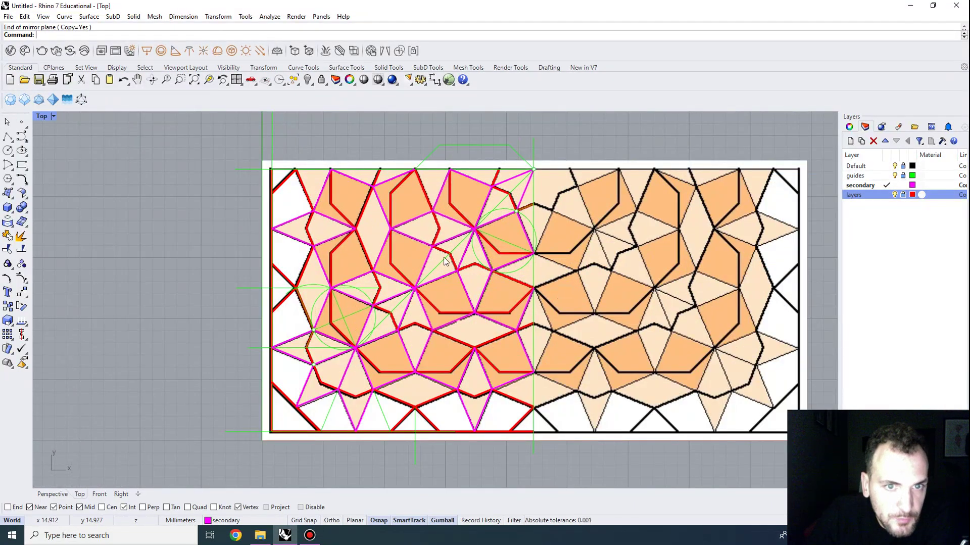
right_click_drag(444, 257, 385, 248)
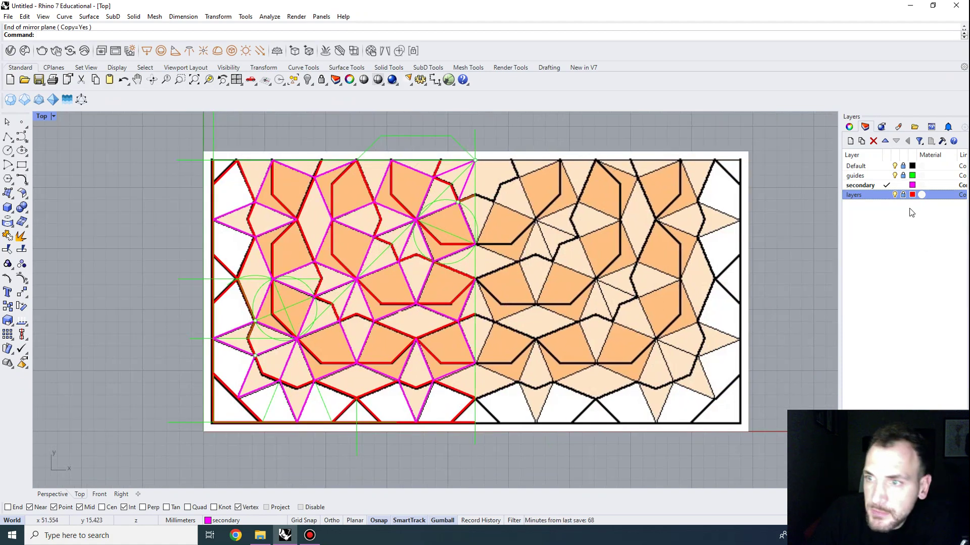
Hide the guides layer and check the traced lines with the Default layer's reference image temporarily hidden
left_click(895, 175)
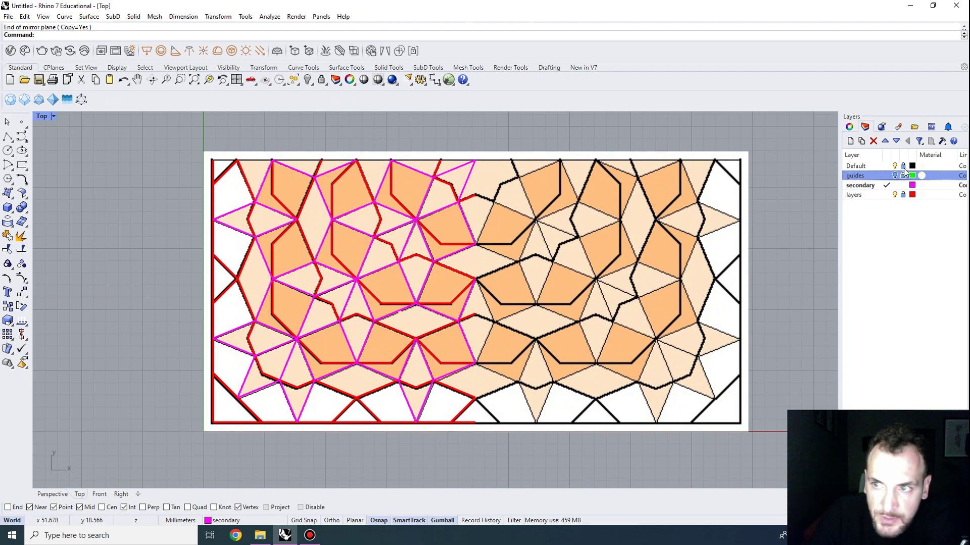
left_click(895, 166)
right_click_drag(561, 289, 602, 281)
scroll(602, 281, "down", 4)
right_click_drag(514, 283, 399, 278)
scroll(400, 278, "up", 4)
right_click_drag(240, 170, 265, 186)
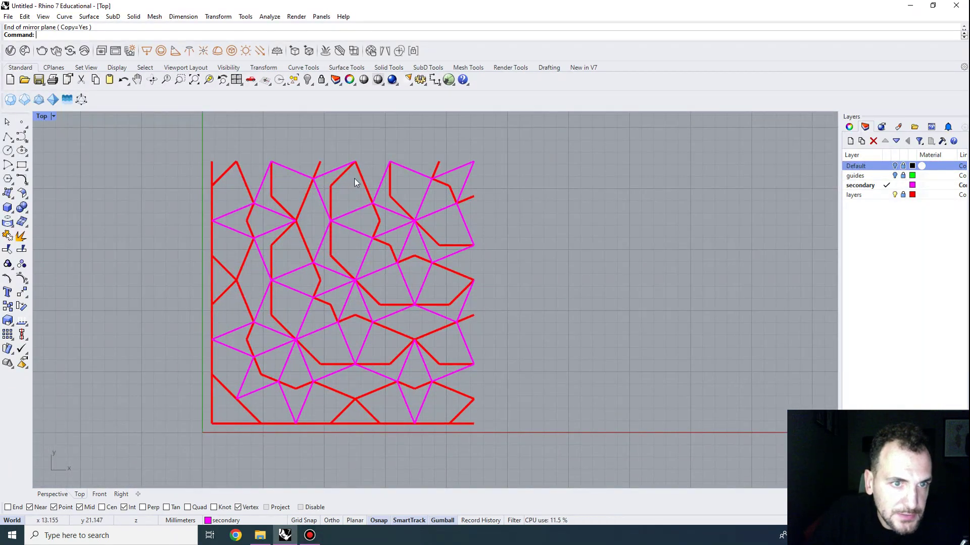
left_click(895, 166)
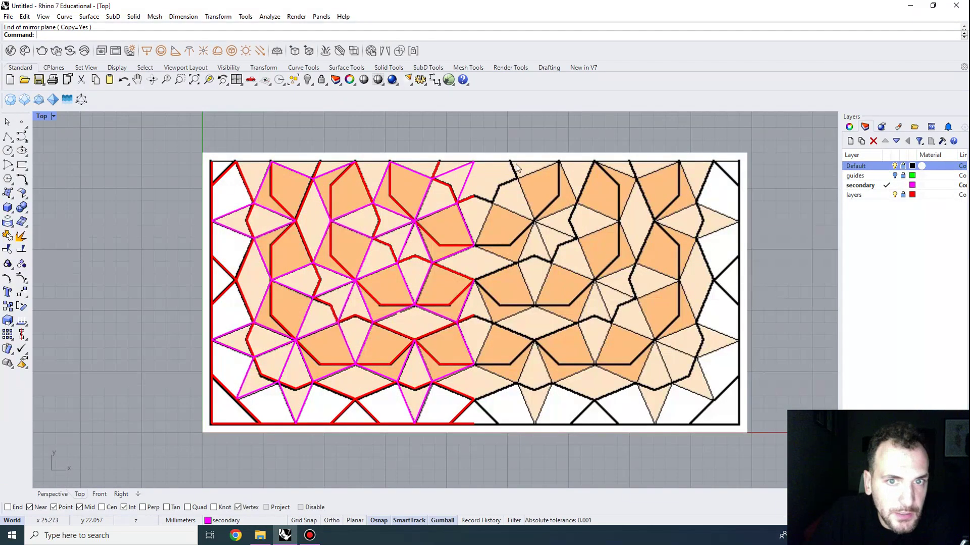
Try a polyline along the pattern's top edge from the center tip to the left border, and delete it
left_click(8, 137)
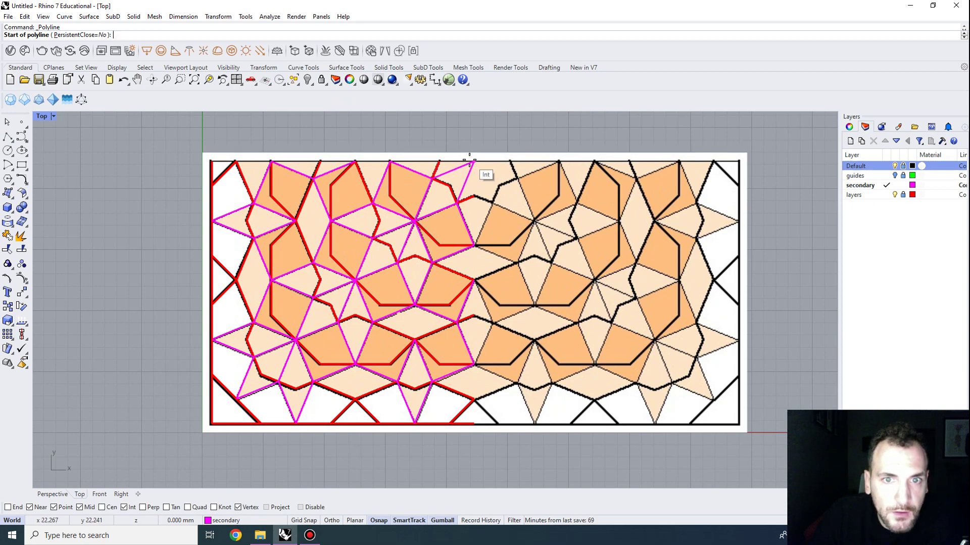
left_click(469, 161)
scroll(211, 161, "up", 2)
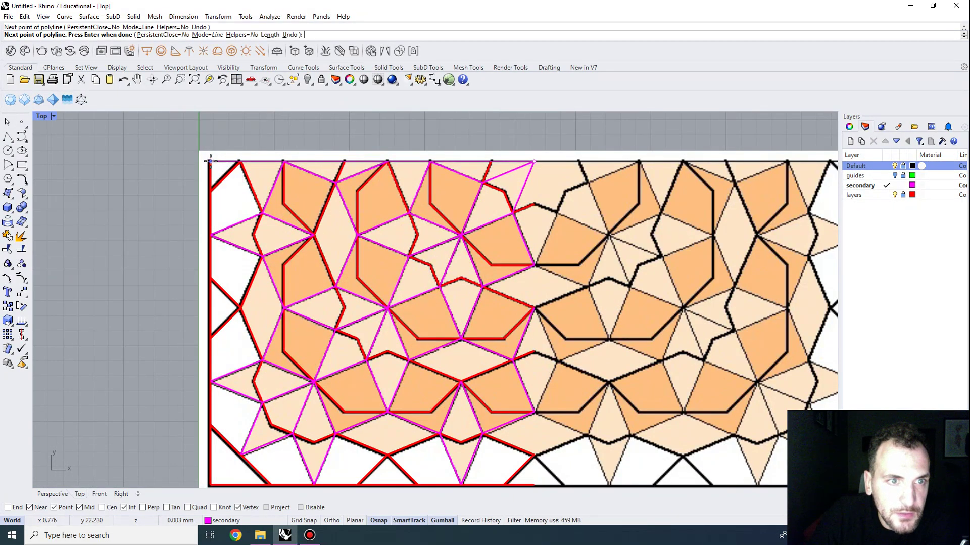
key("Return")
scroll(210, 161, "up", 6)
scroll(249, 147, "down", 8)
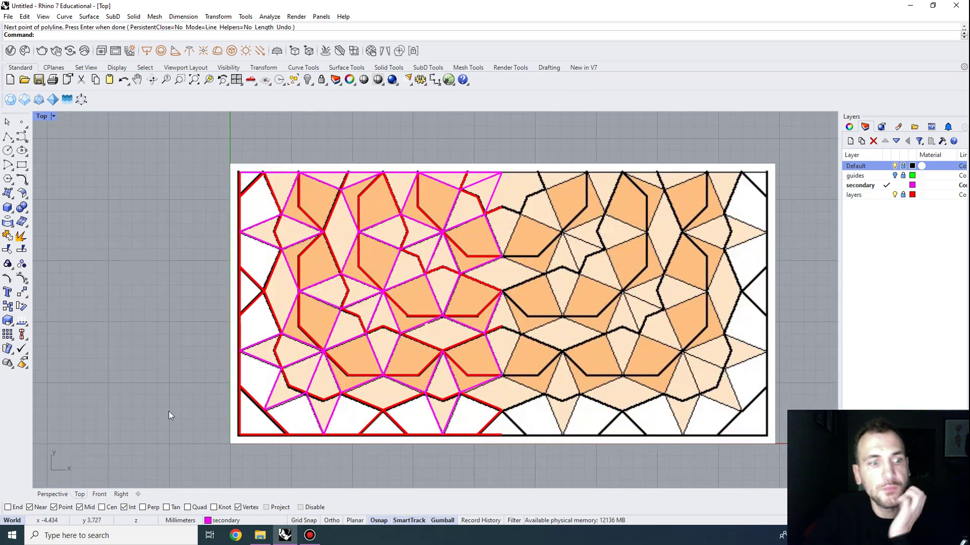
left_click(253, 173)
key("Delete")
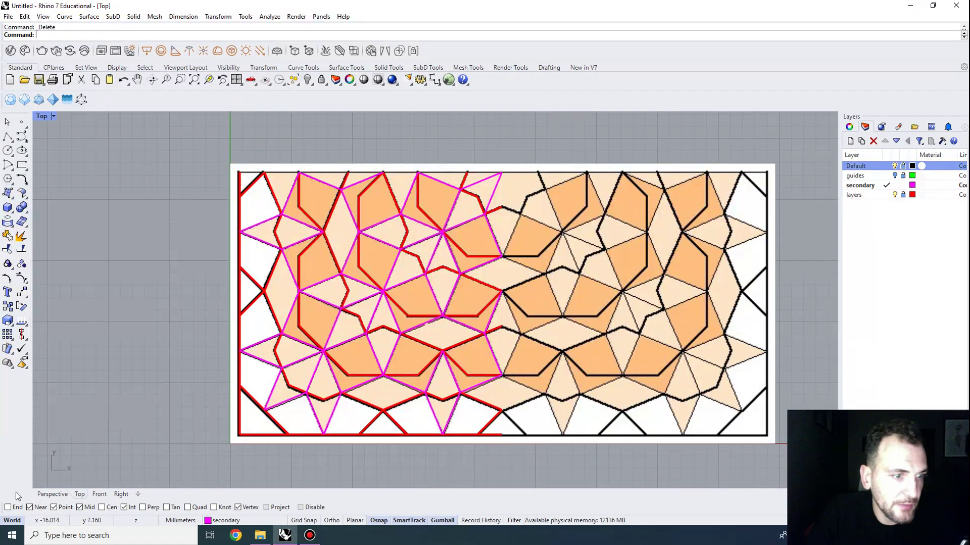
Enable the End snap and draw a polyline along the top edge from the center tip to the upper-left border corner
left_click(9, 507)
key("Return")
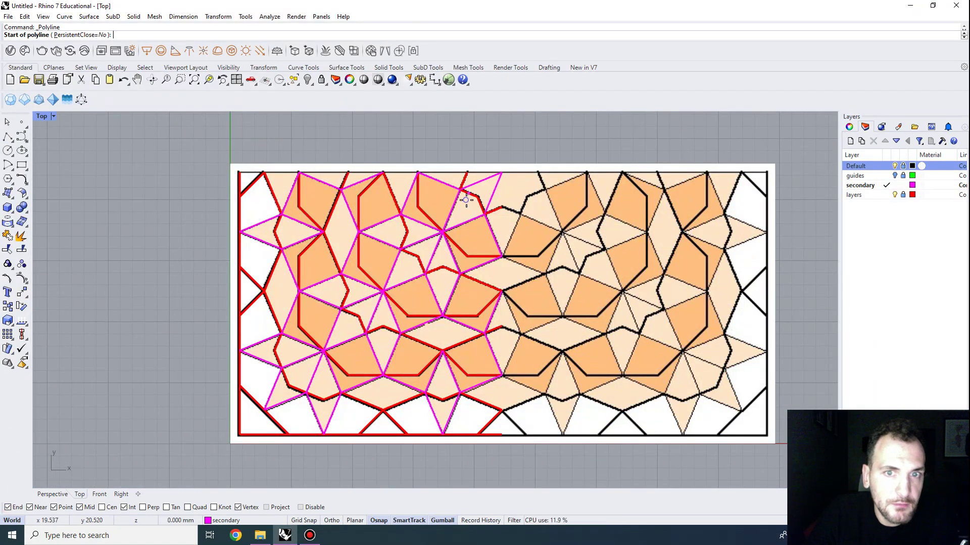
left_click(502, 171)
left_click(238, 171)
key("Return")
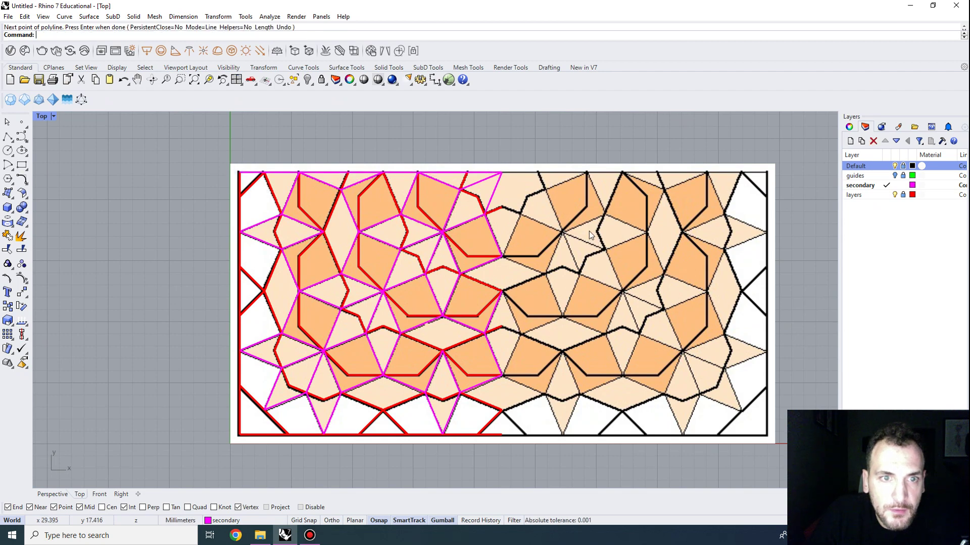
Unlock the red layers layer and clear the selection of magenta curves
right_click_drag(590, 263, 484, 262)
left_click_drag(434, 448, 129, 166)
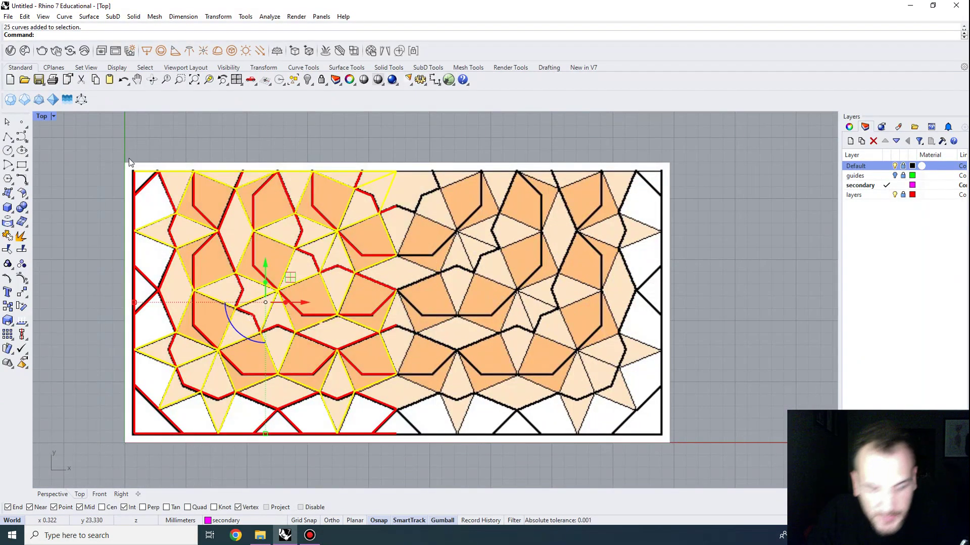
left_click(904, 195)
key("Escape")
right_click_drag(401, 293, 472, 277)
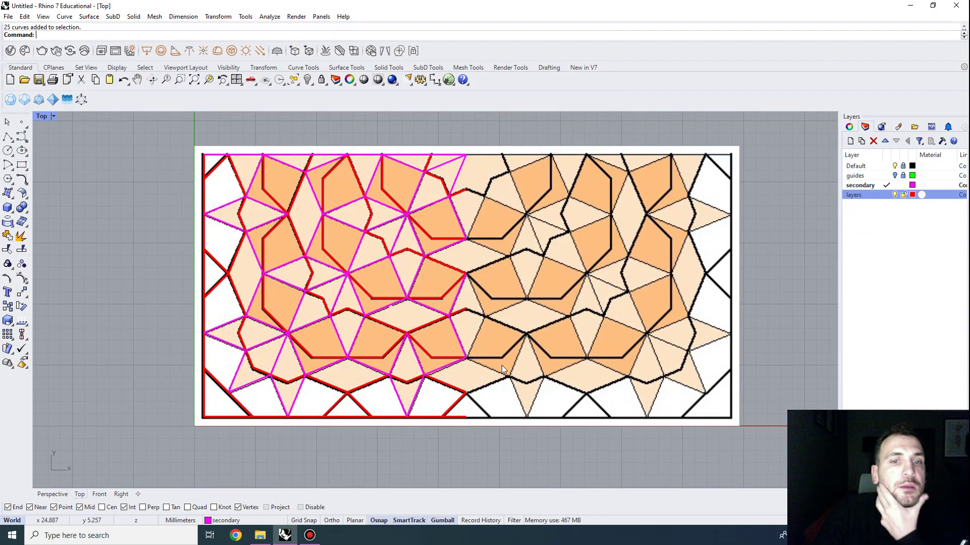
Compare the traced left half of the pattern with the reference image
scroll(388, 270, "up", 4)
right_click_drag(403, 360, 426, 348)
scroll(448, 246, "down", 4)
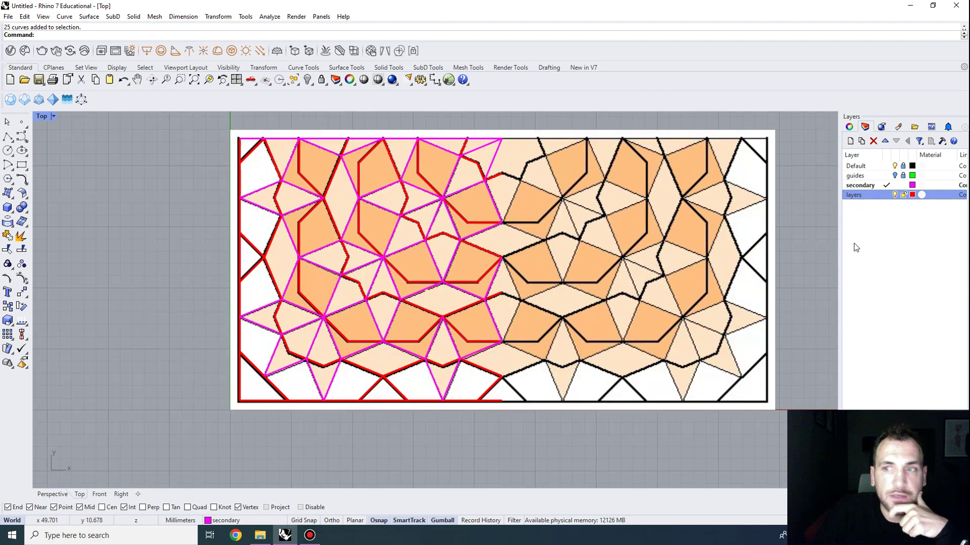
scroll(433, 261, "up", 2)
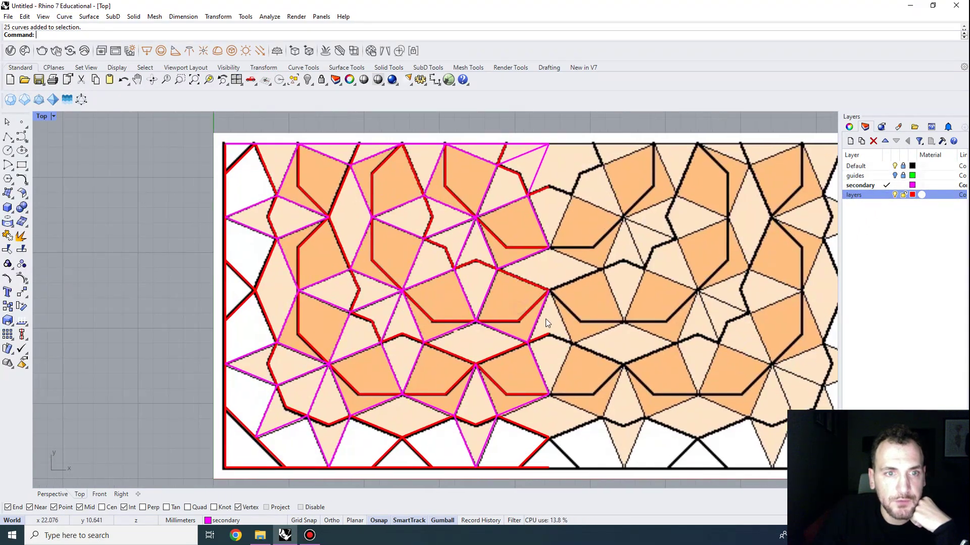
scroll(419, 283, "down", 2)
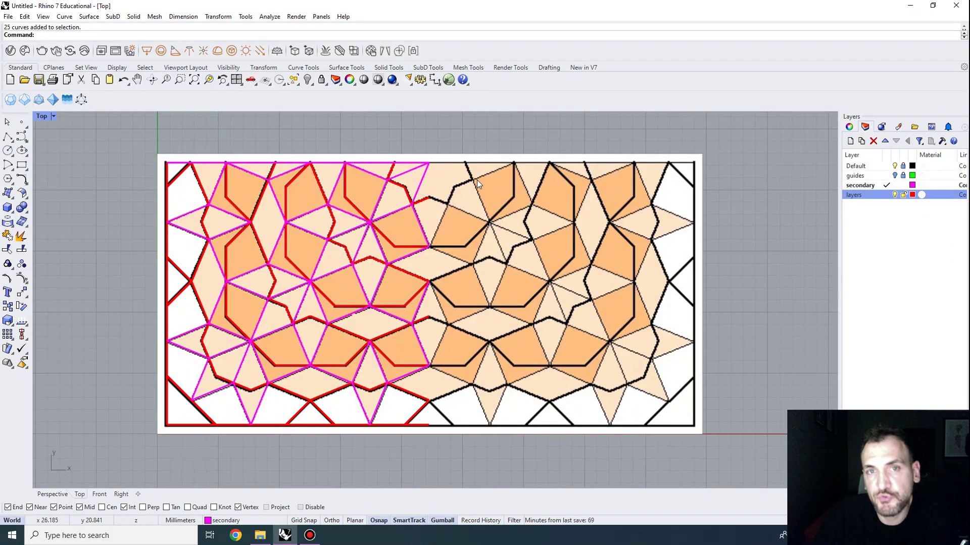
scroll(248, 180, "up", 3)
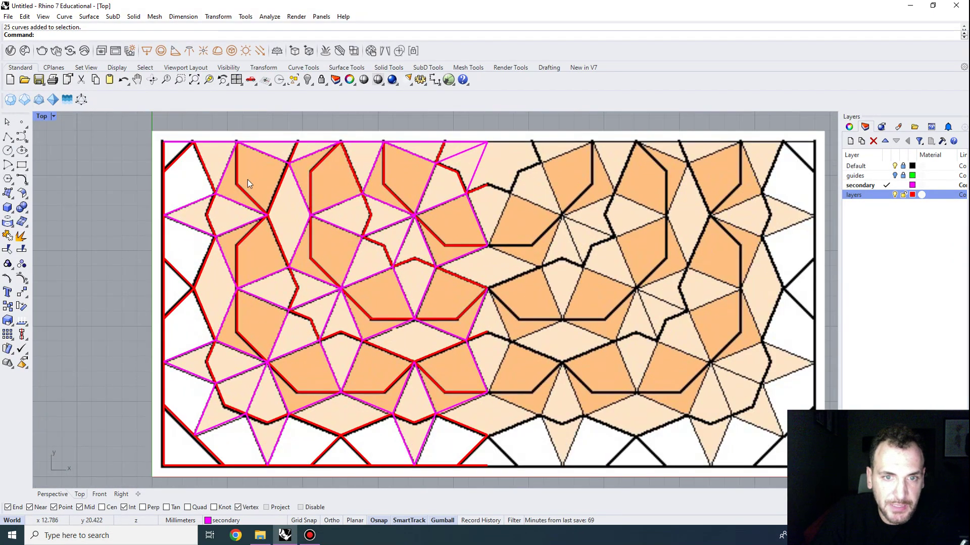
scroll(295, 228, "down", 2)
Select all traced red and magenta curves in the left half to review their coverage, and clear the selection
left_click_drag(124, 130, 490, 486)
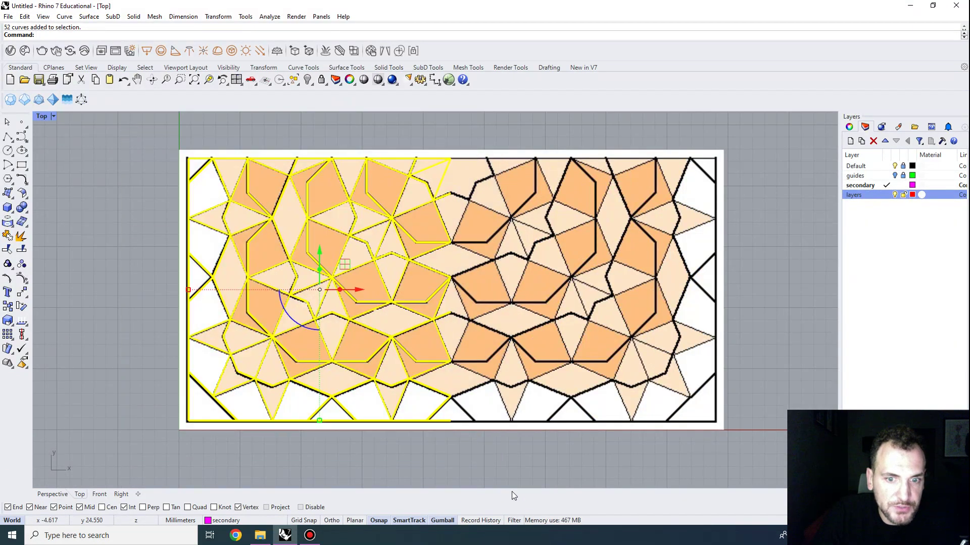
scroll(300, 225, "up", 2)
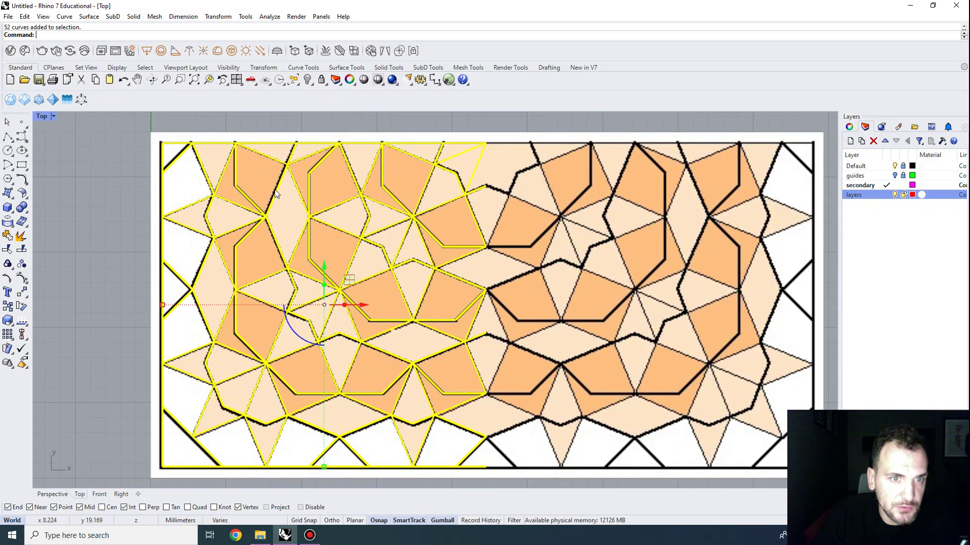
scroll(392, 210, "down", 2)
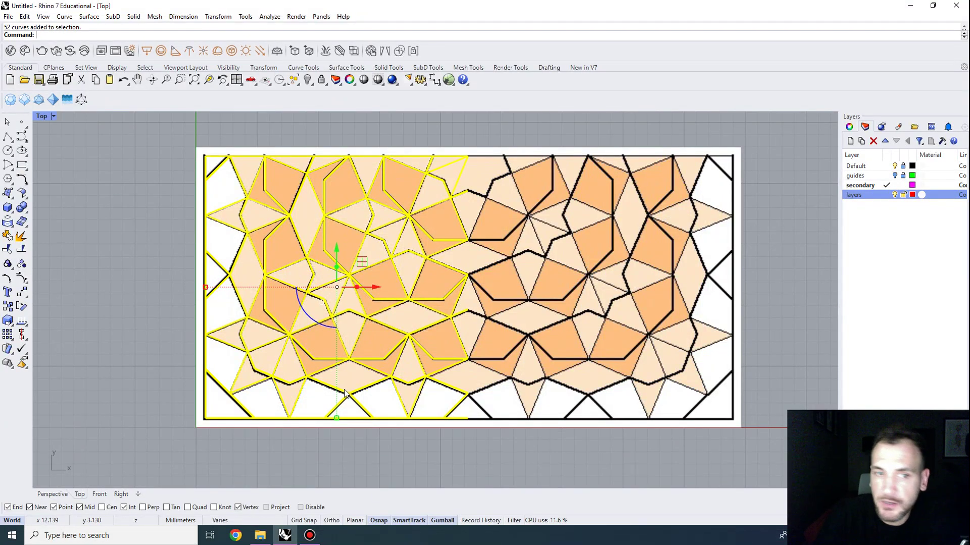
scroll(353, 387, "up", 2)
right_click_drag(354, 374, 349, 413)
scroll(425, 343, "down", 2)
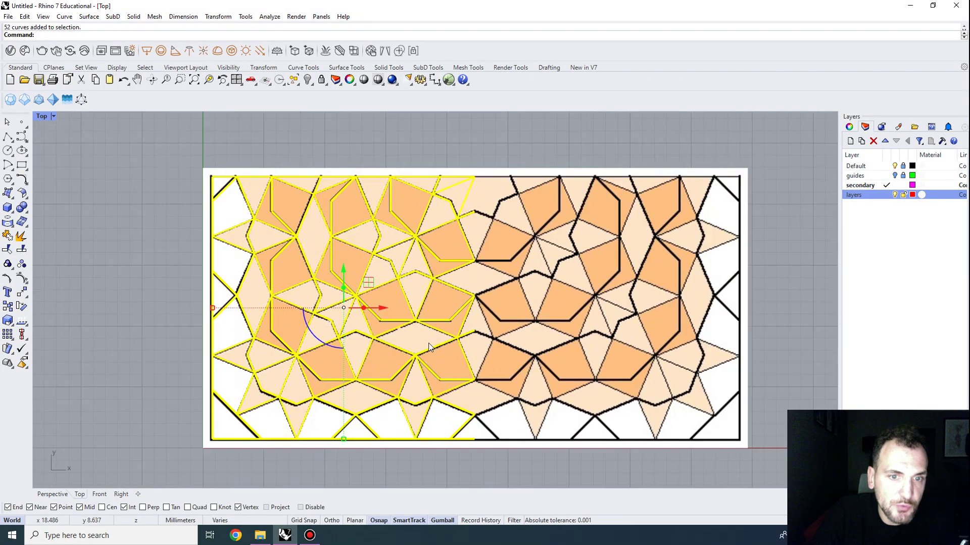
right_click_drag(455, 323, 398, 335)
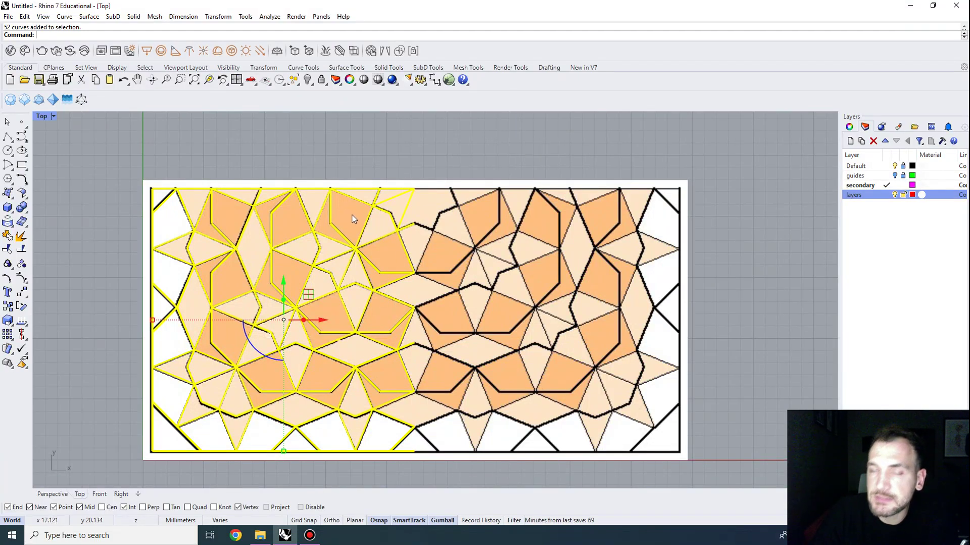
right_click_drag(467, 283, 489, 287)
key("Escape")
right_click_drag(445, 354, 470, 332)
scroll(434, 395, "up", 2)
right_click_drag(446, 227, 450, 268)
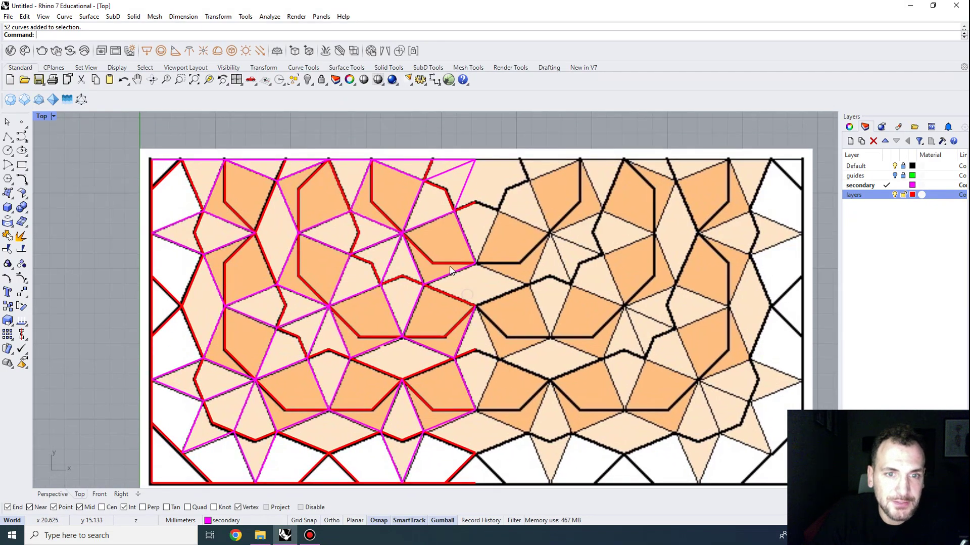
scroll(469, 263, "down", 2)
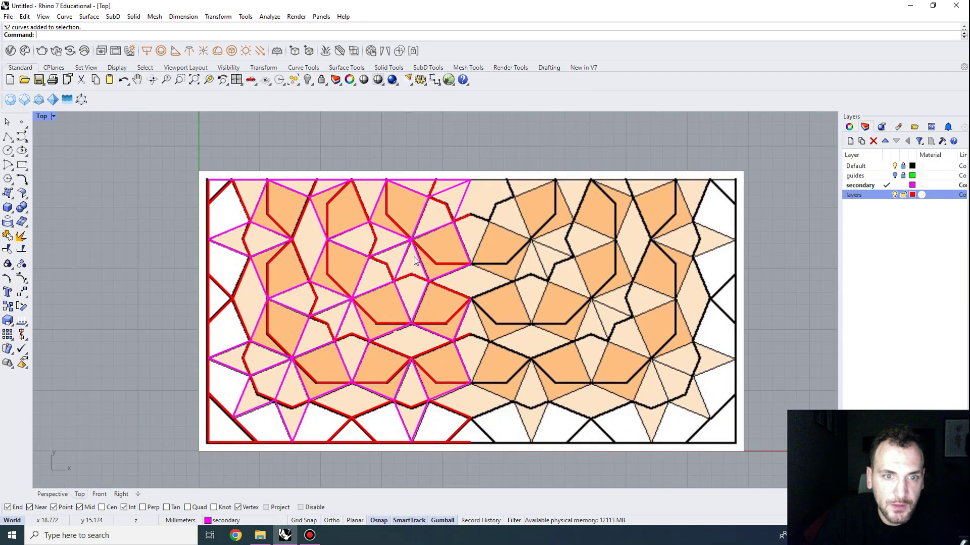